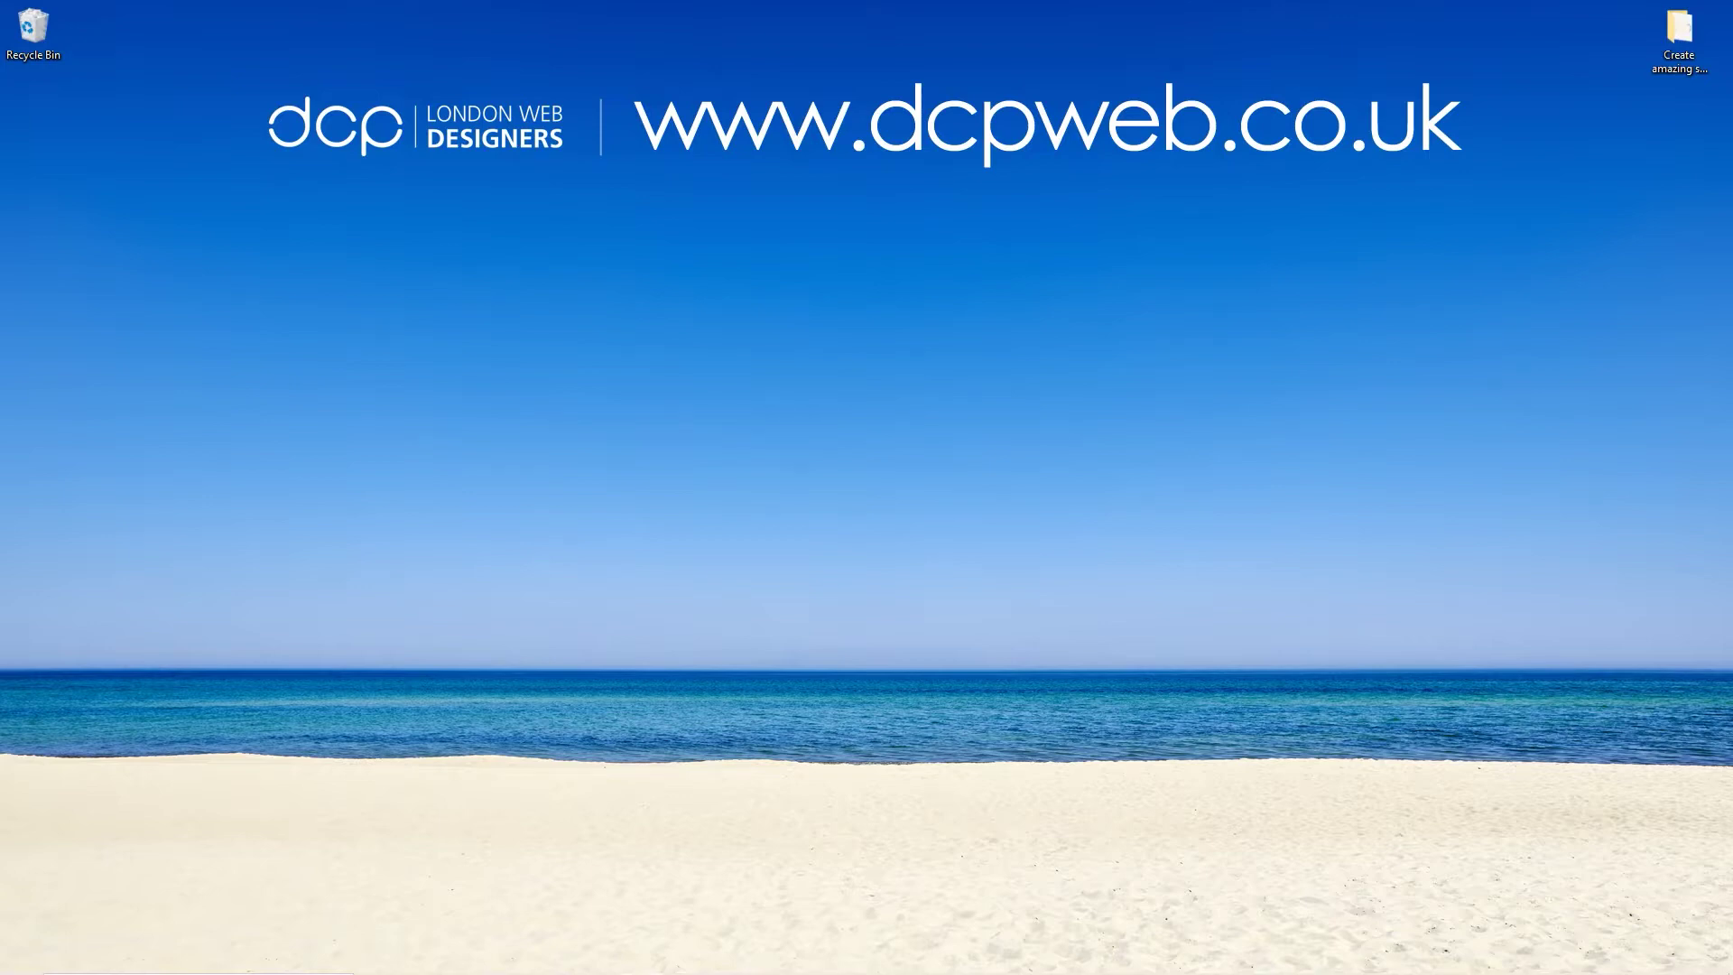
- Switch to the Adobe Spark projects page in Chrome and look through the existing posts
mouse_move(1425, 933)
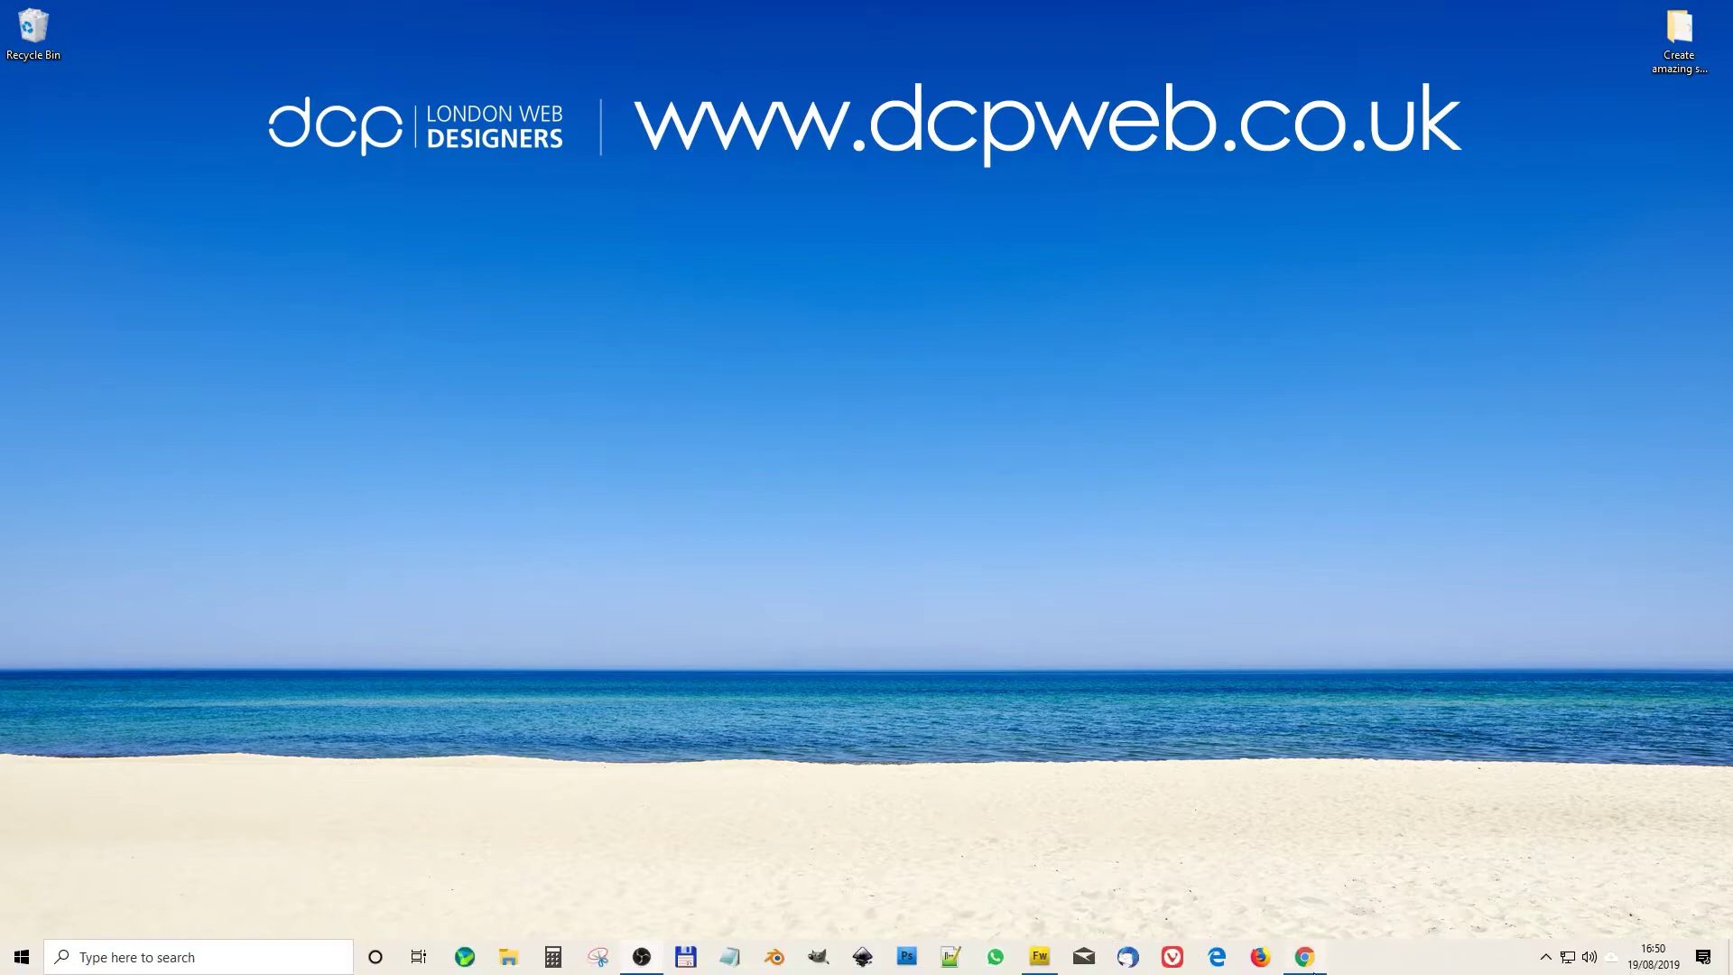
left_click(1305, 958)
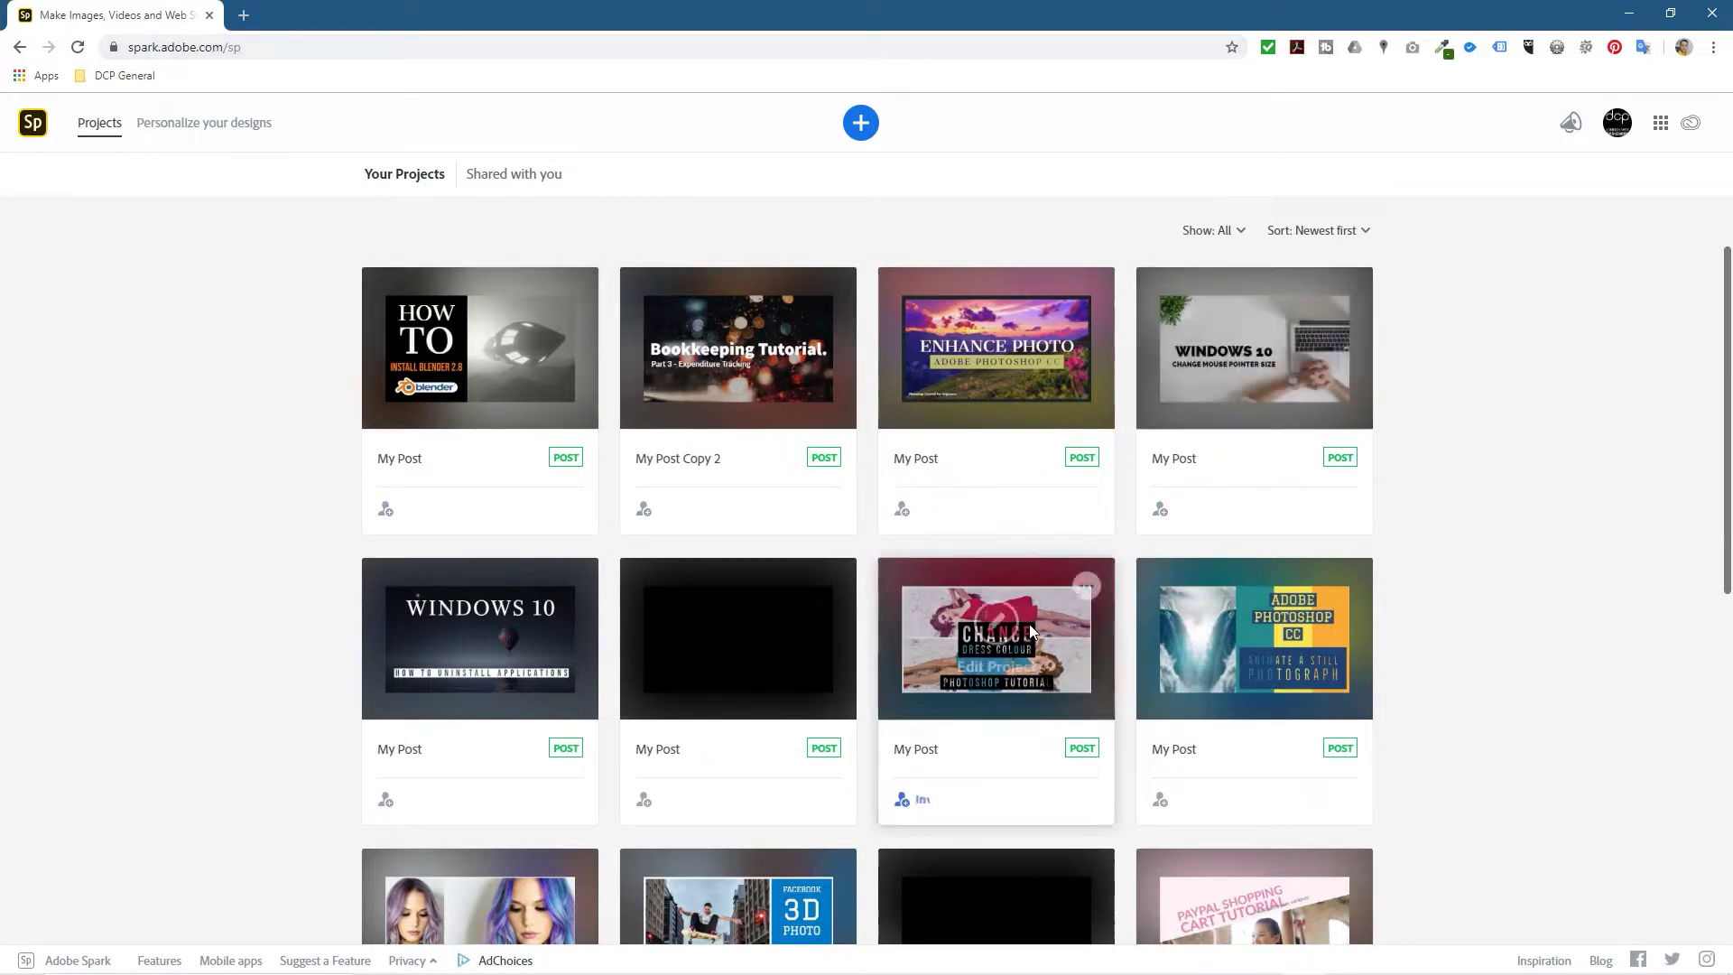
scroll(1065, 614, "down", 9)
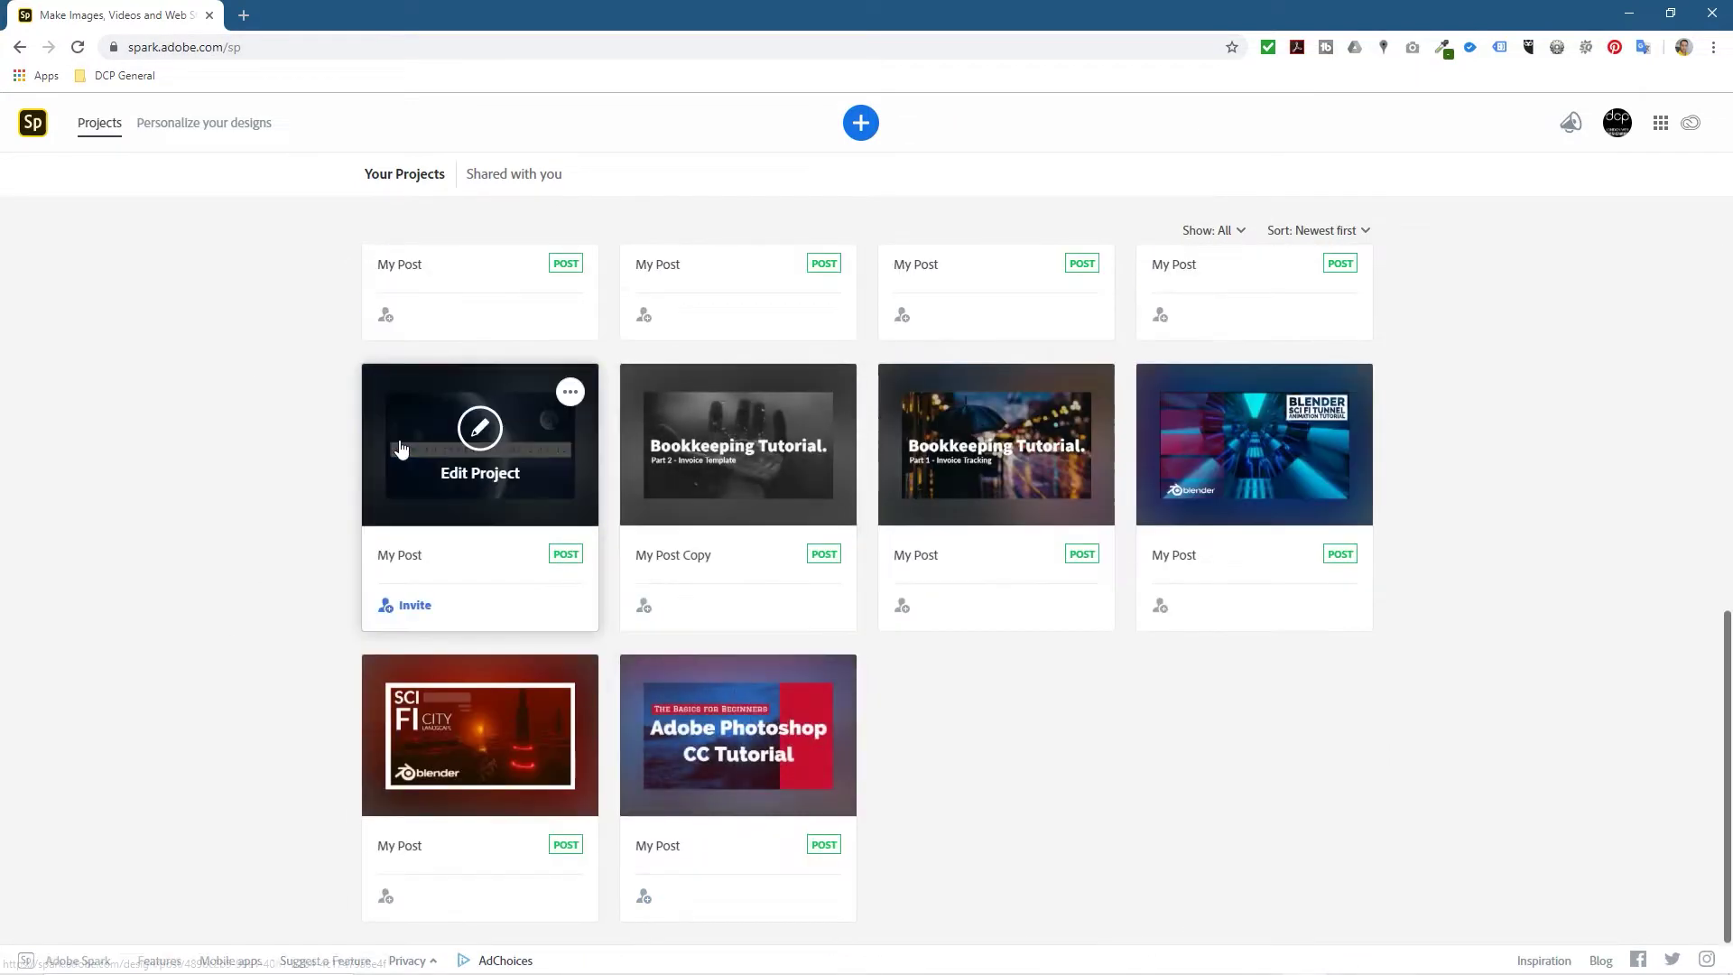
scroll(803, 727, "up", 5)
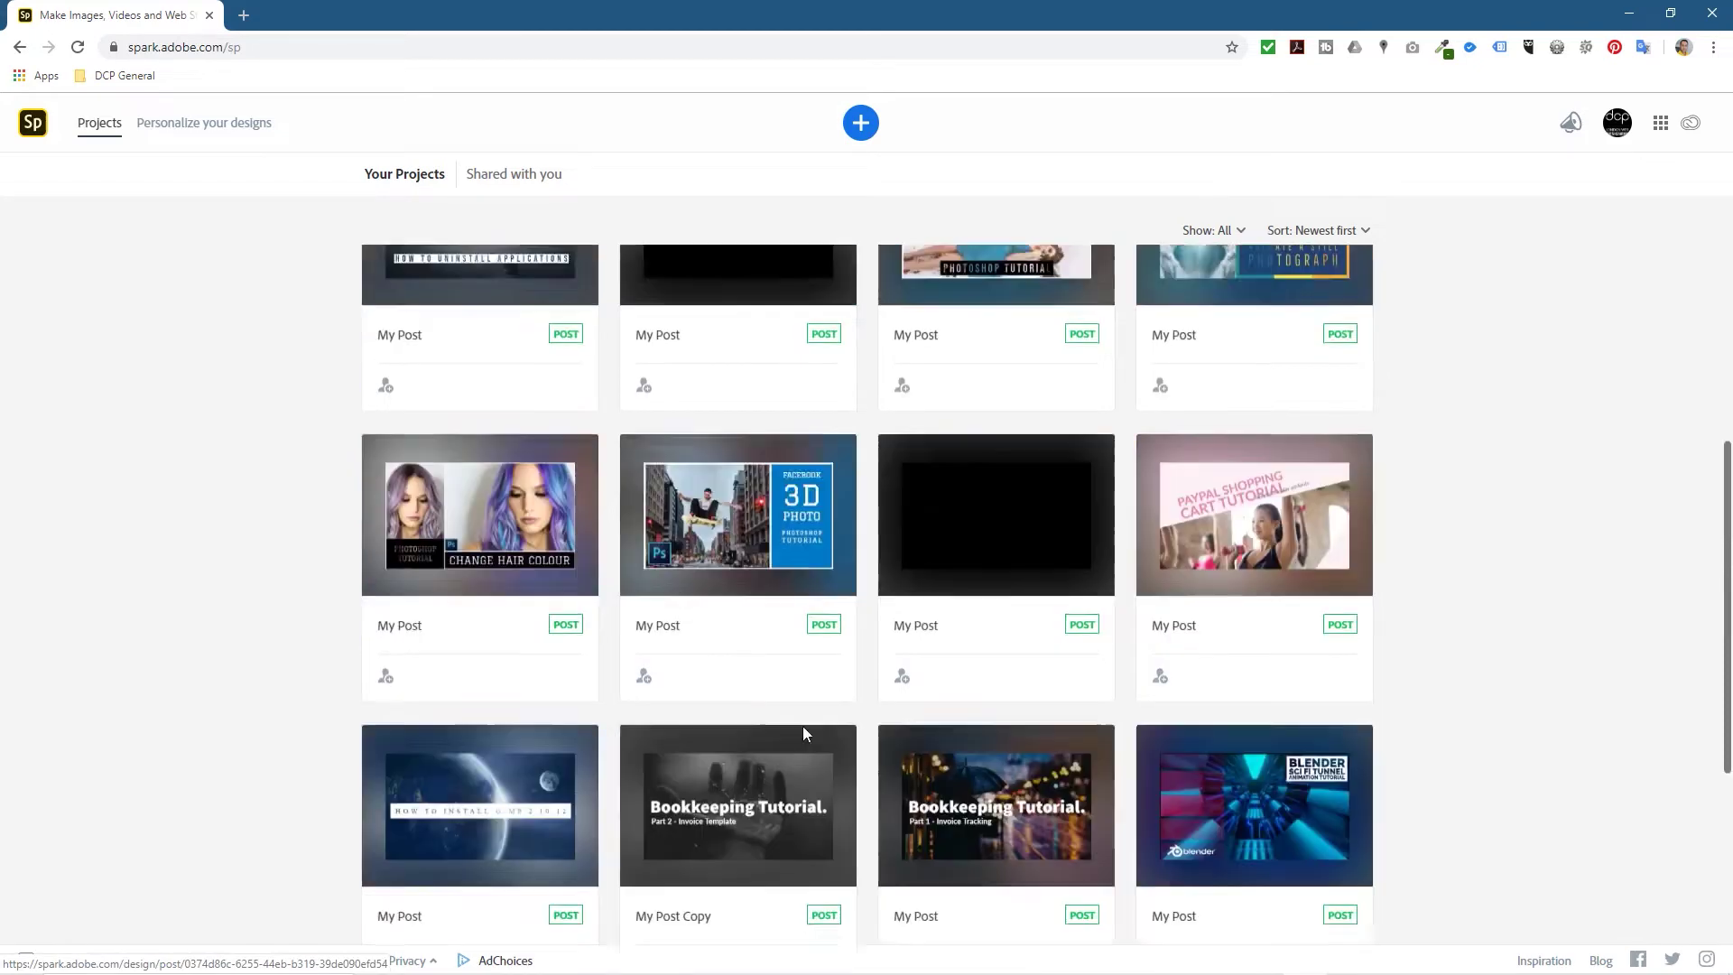
scroll(803, 728, "down", 5)
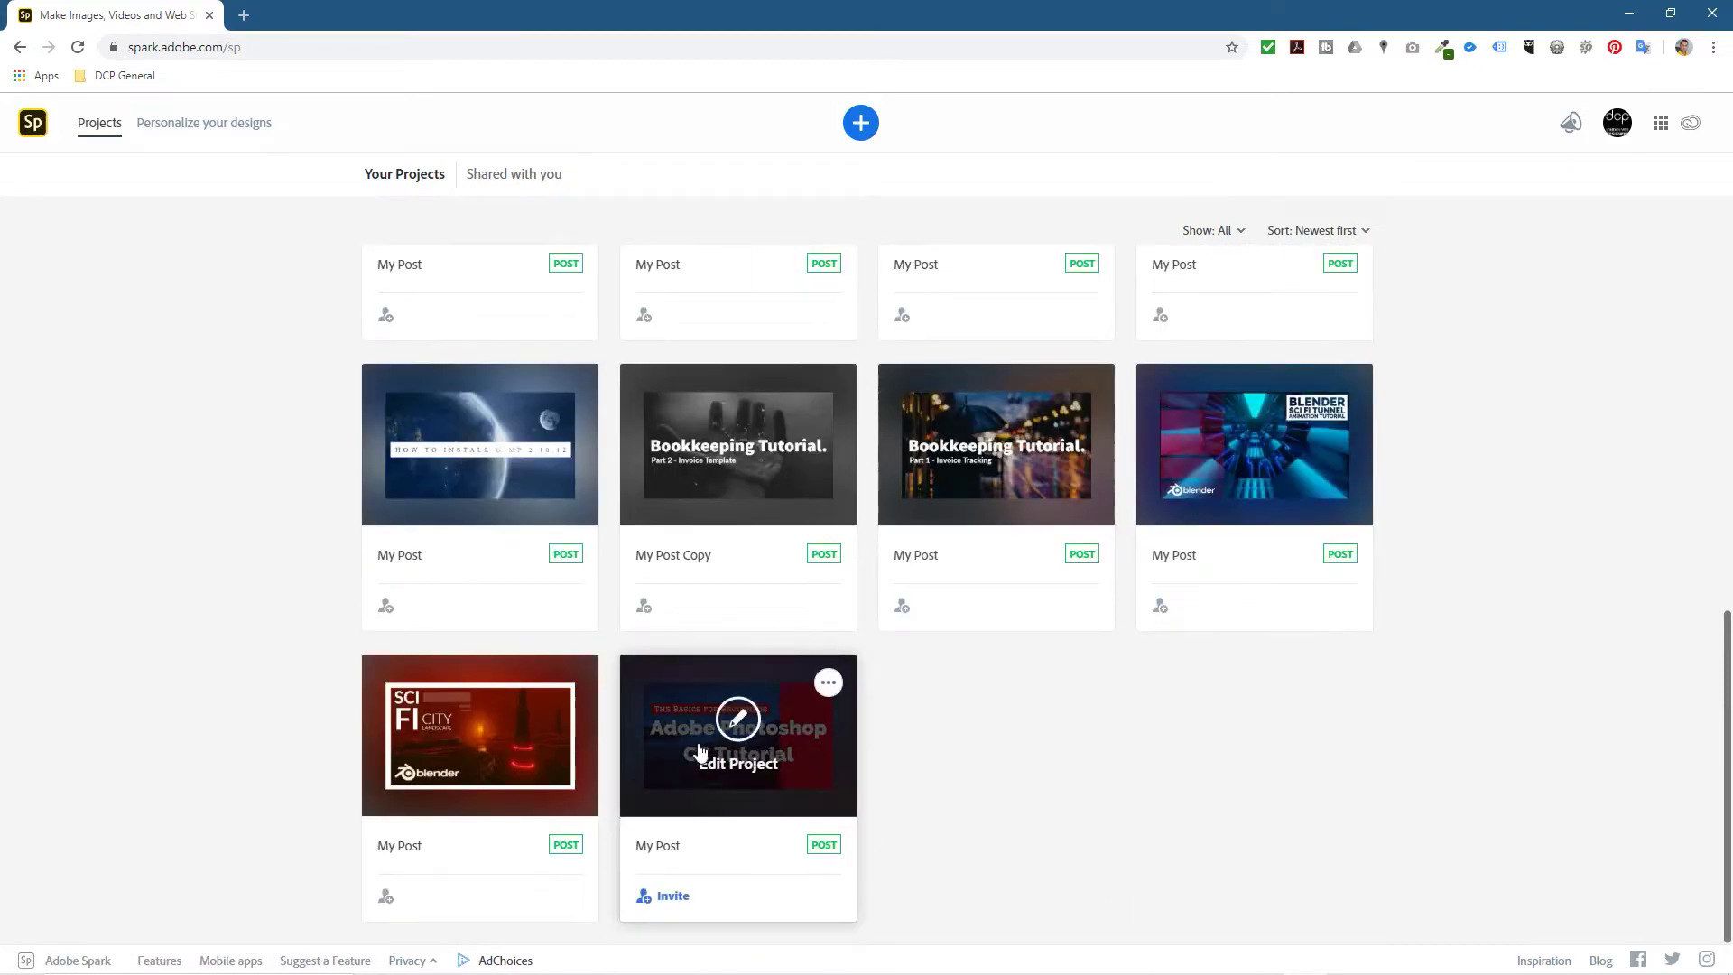
scroll(1236, 487, "up", 4)
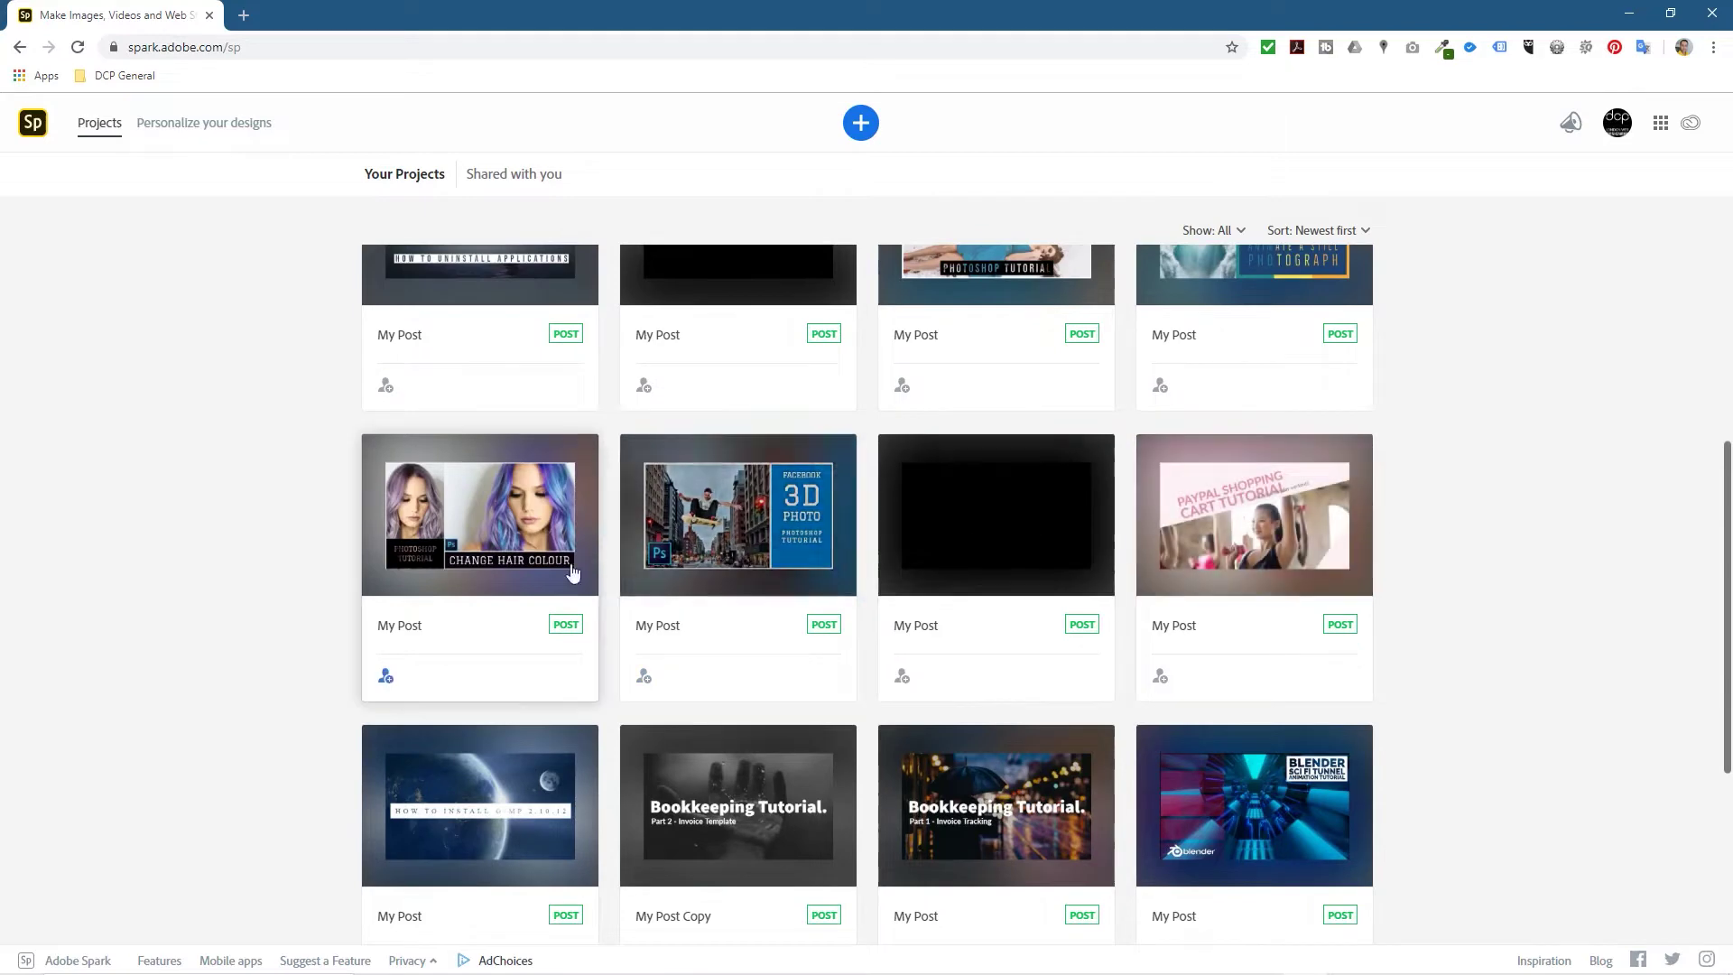
scroll(502, 564, "up", 3)
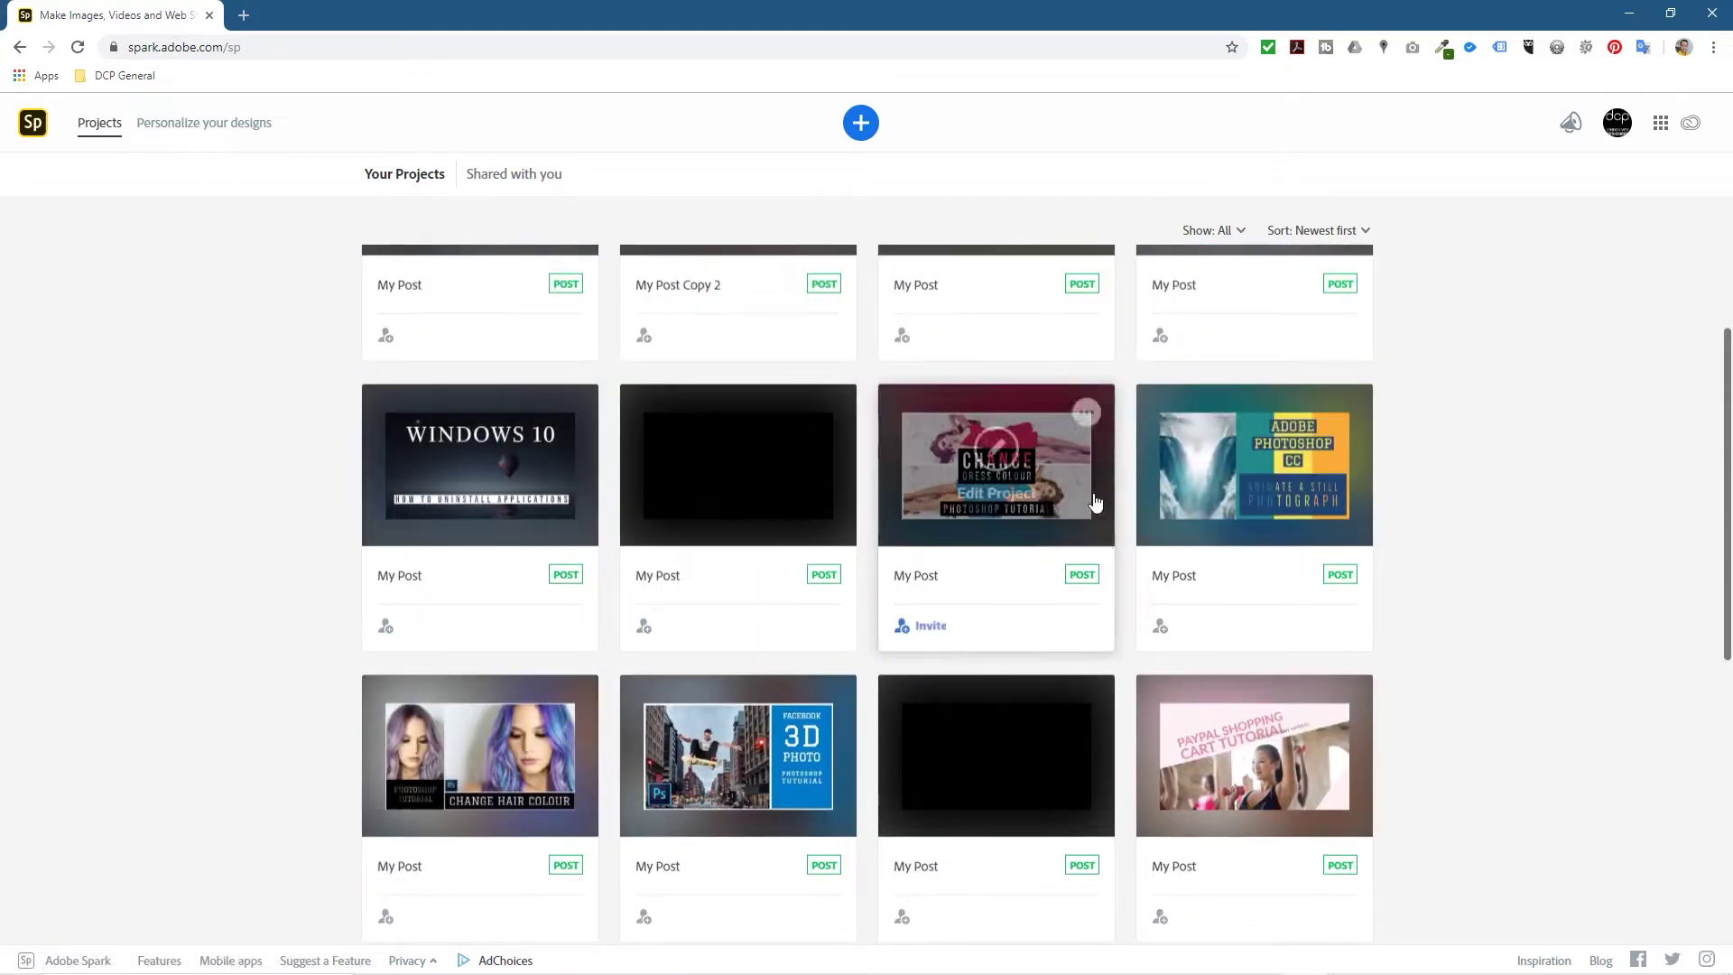
scroll(1254, 478, "up", 2)
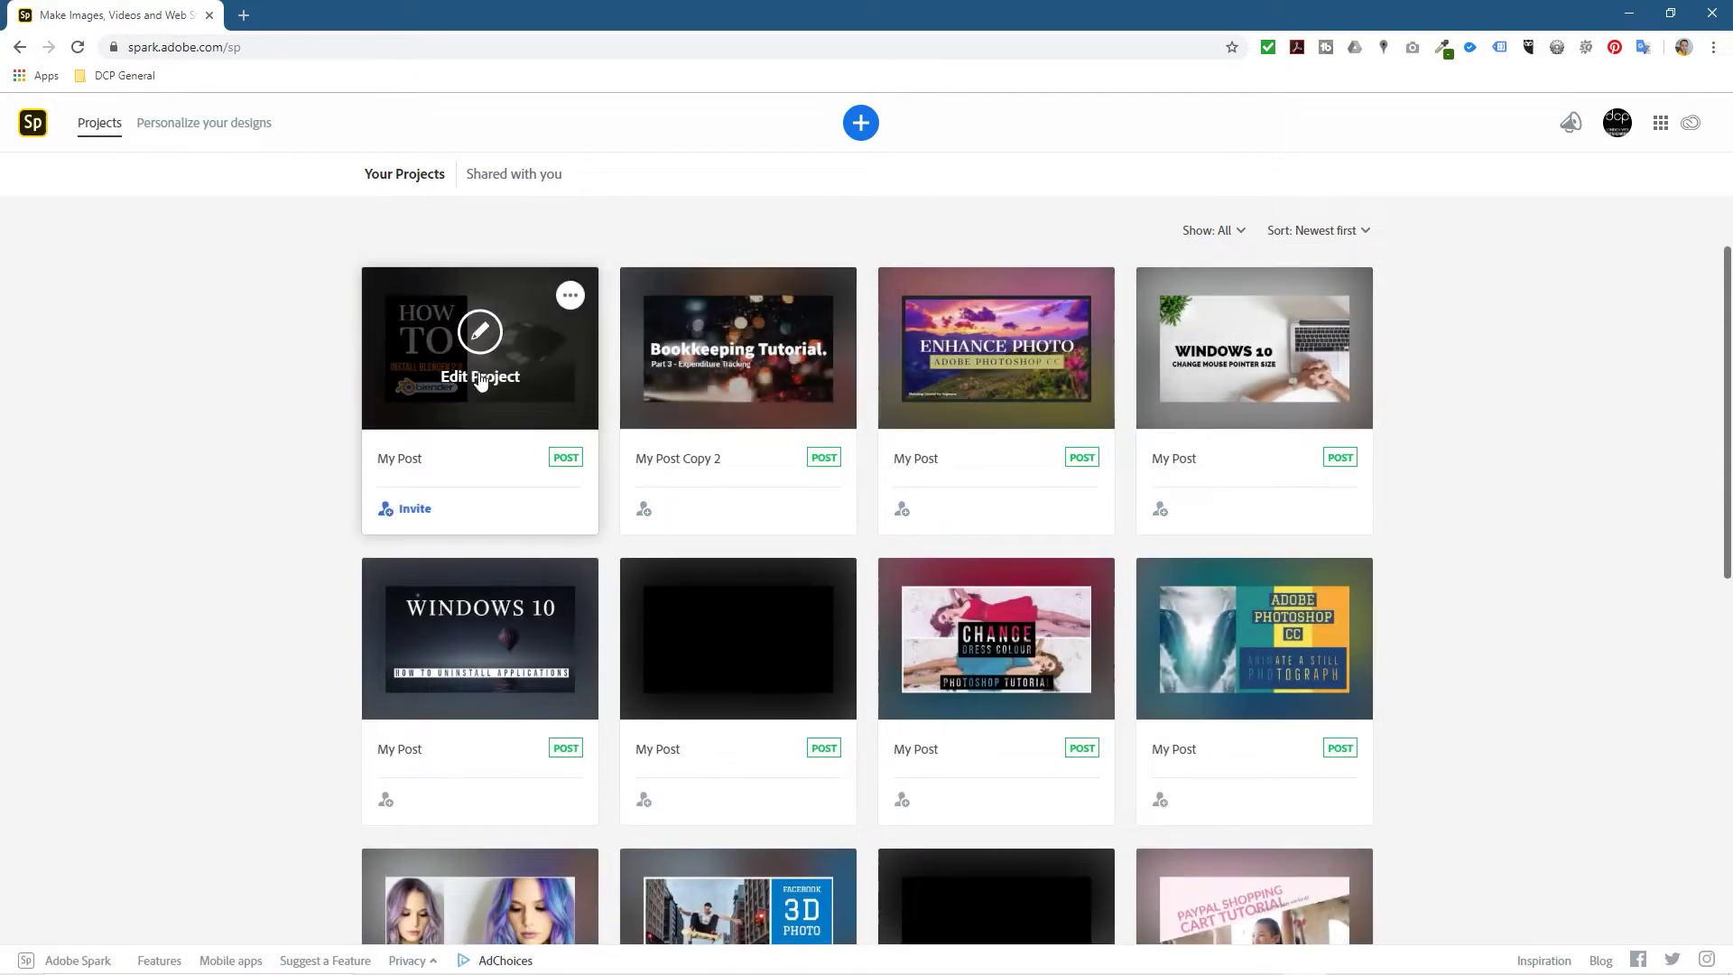
scroll(1095, 632, "down", 4)
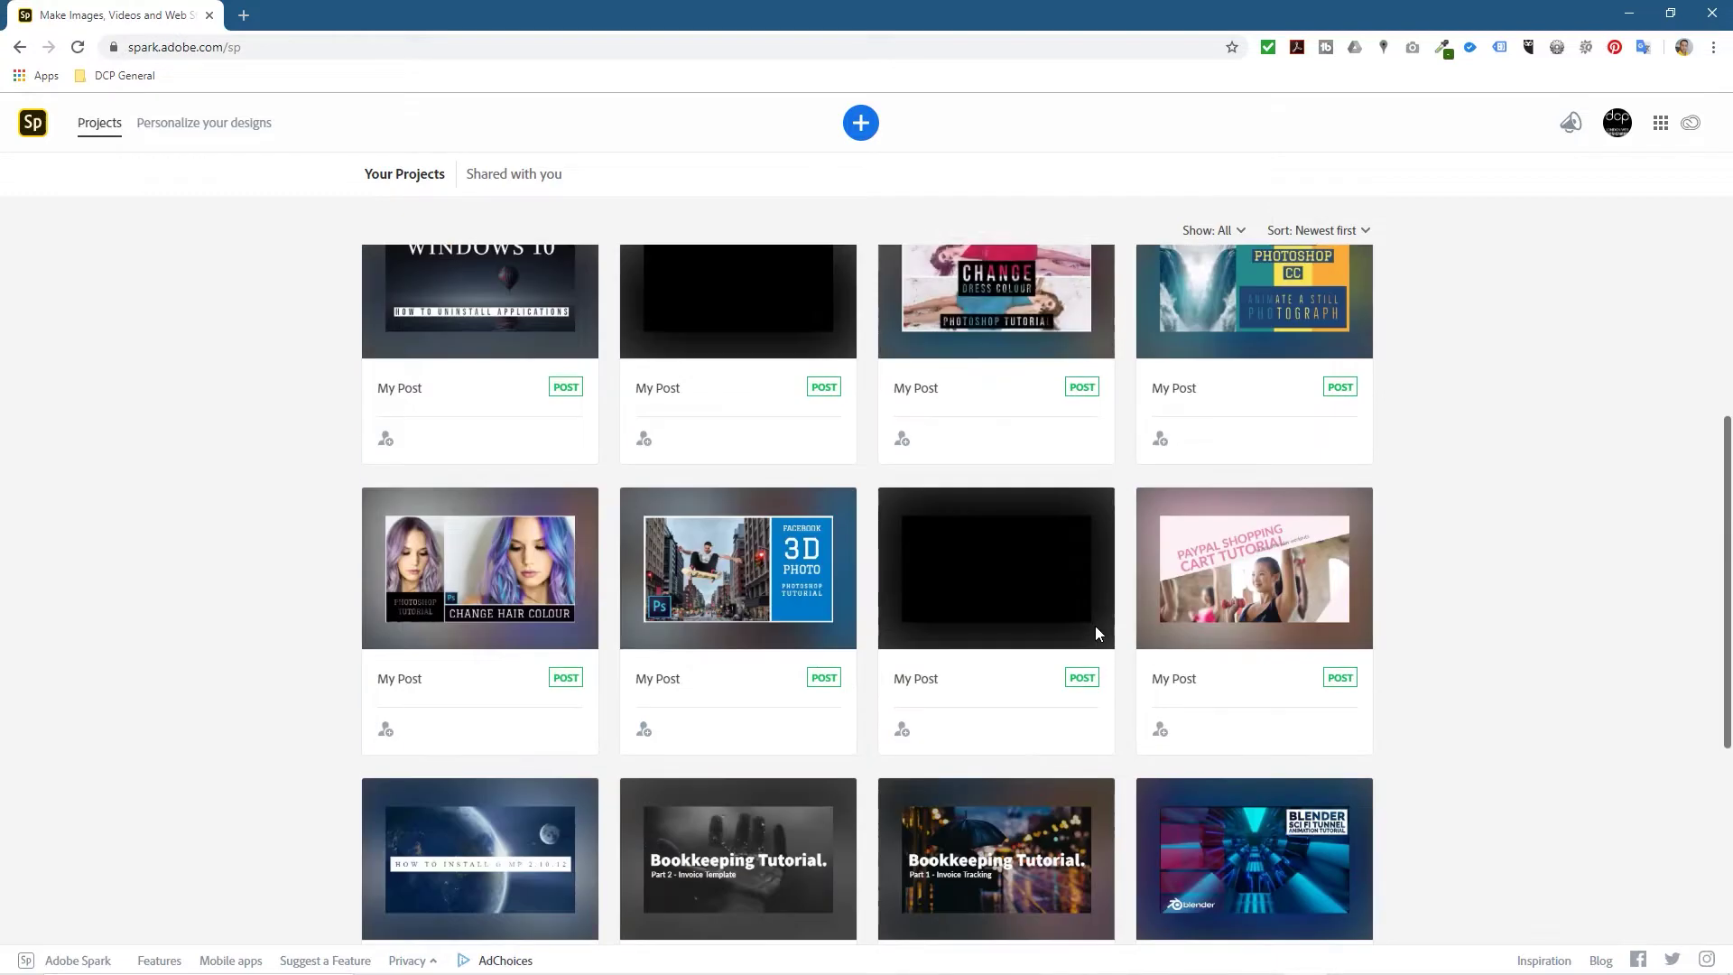
scroll(1096, 629, "up", 4)
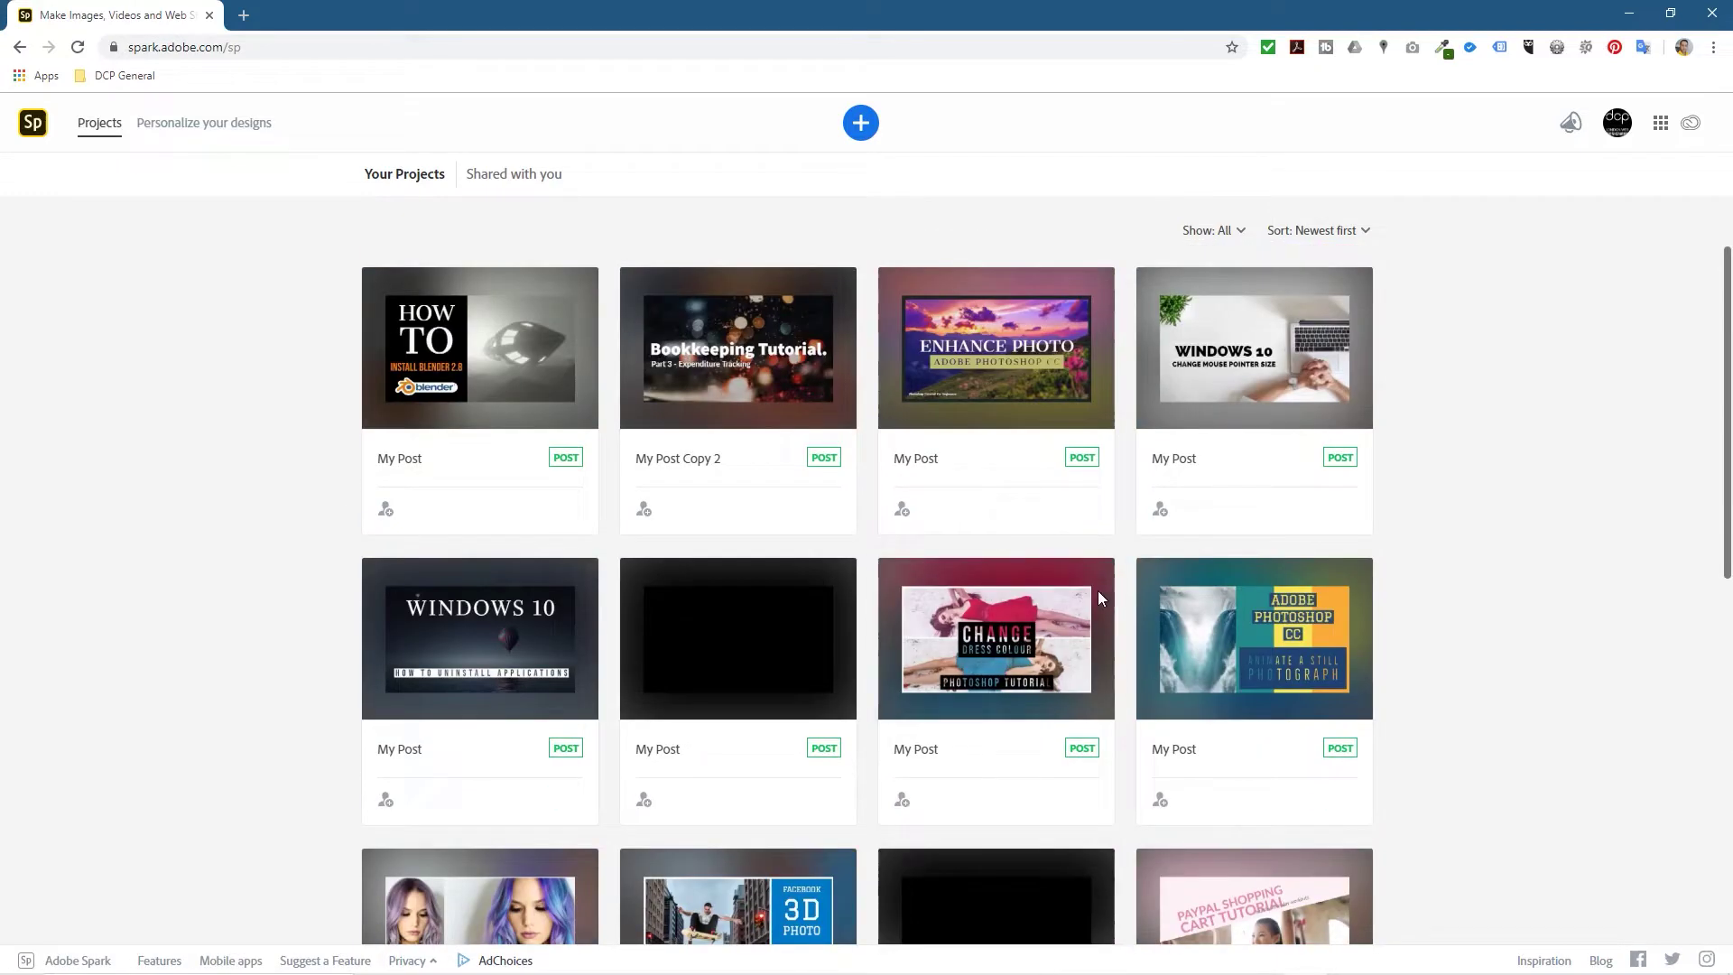
- Start a new project and look through the template categories, from Popular down to Make it personal
left_click(860, 124)
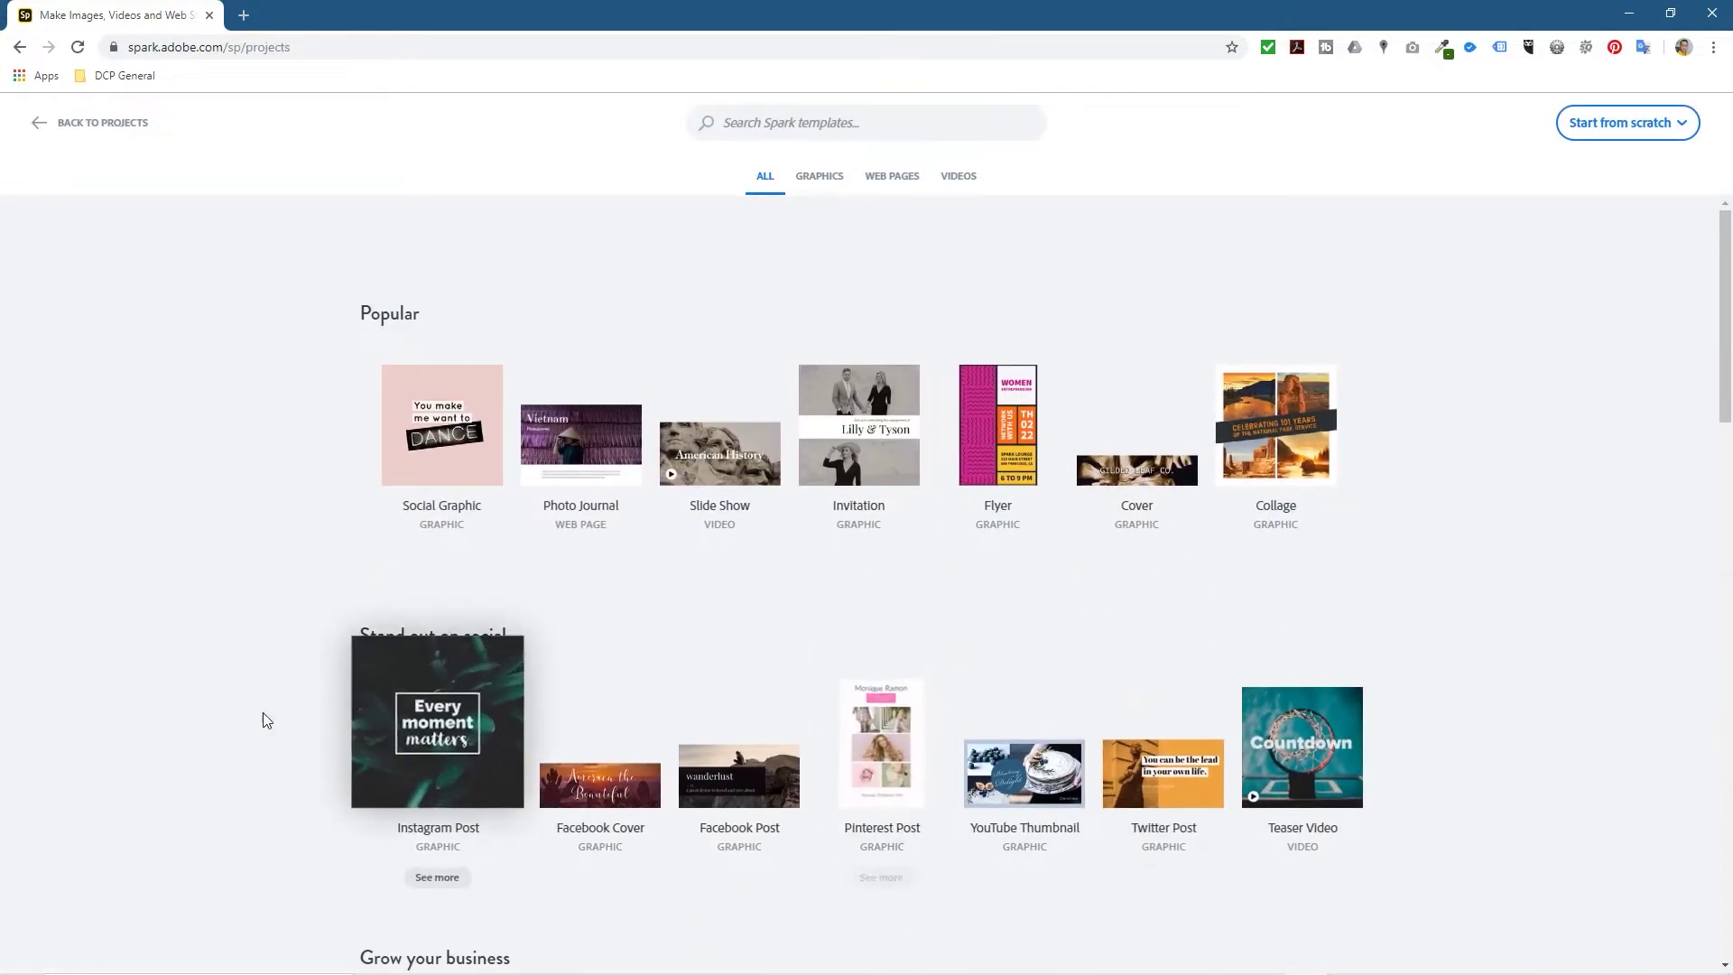
scroll(1124, 631, "down", 3)
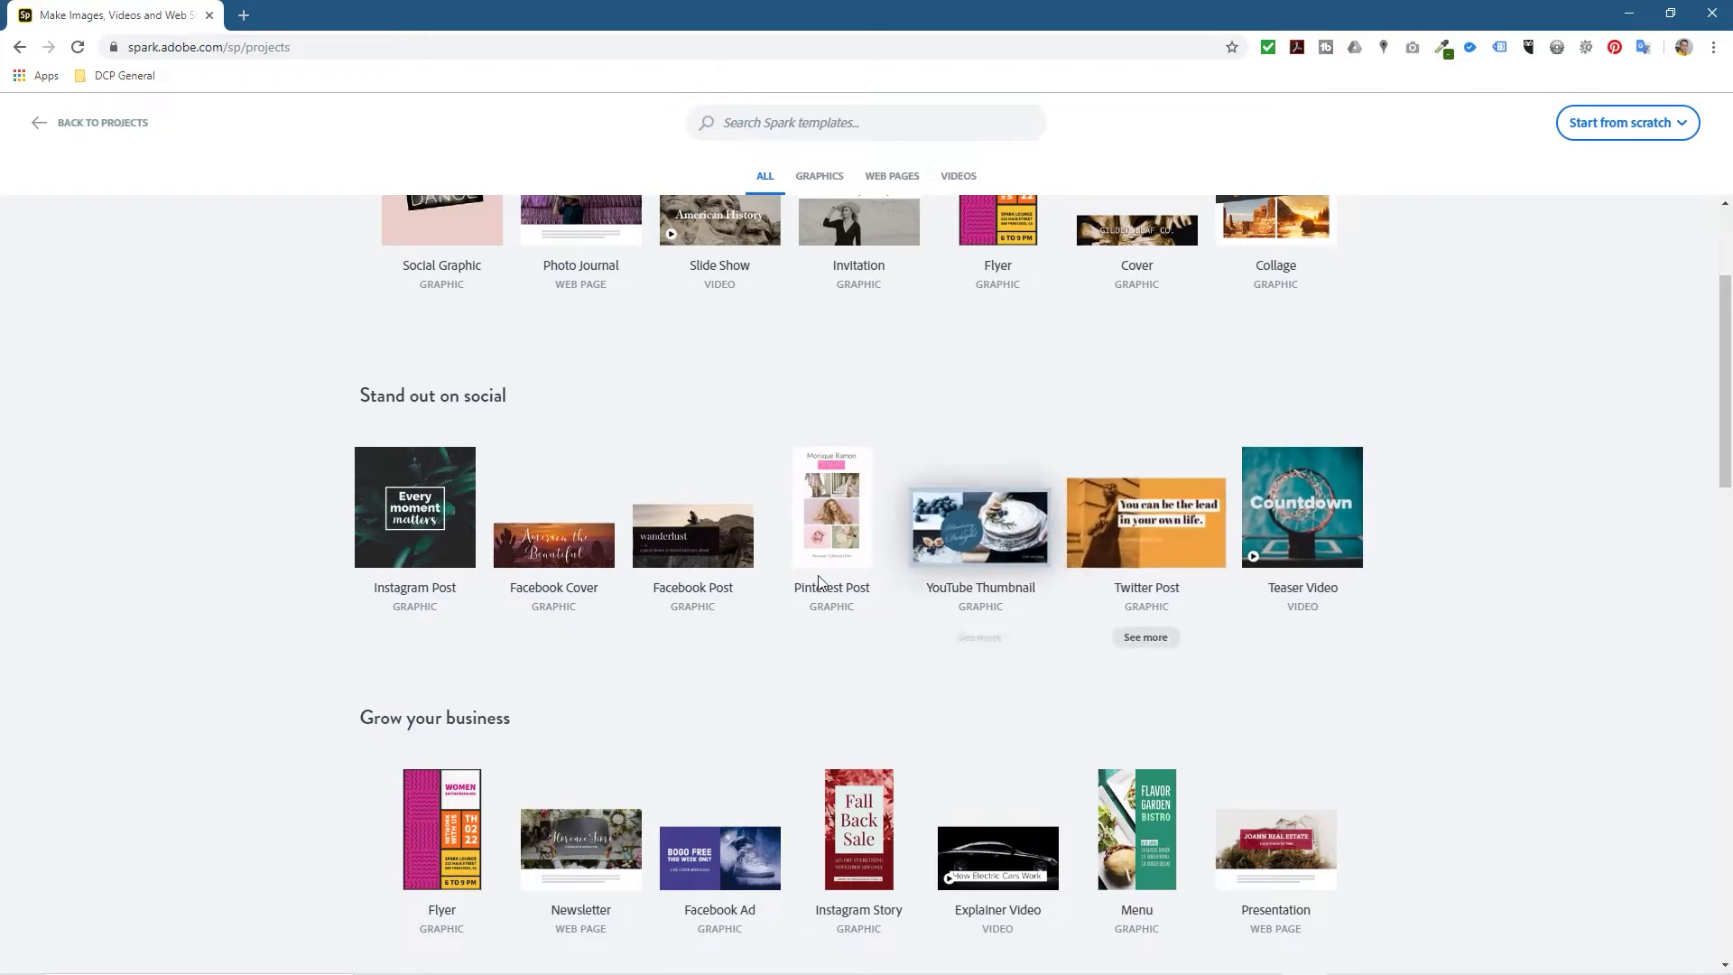
scroll(466, 300, "up", 1)
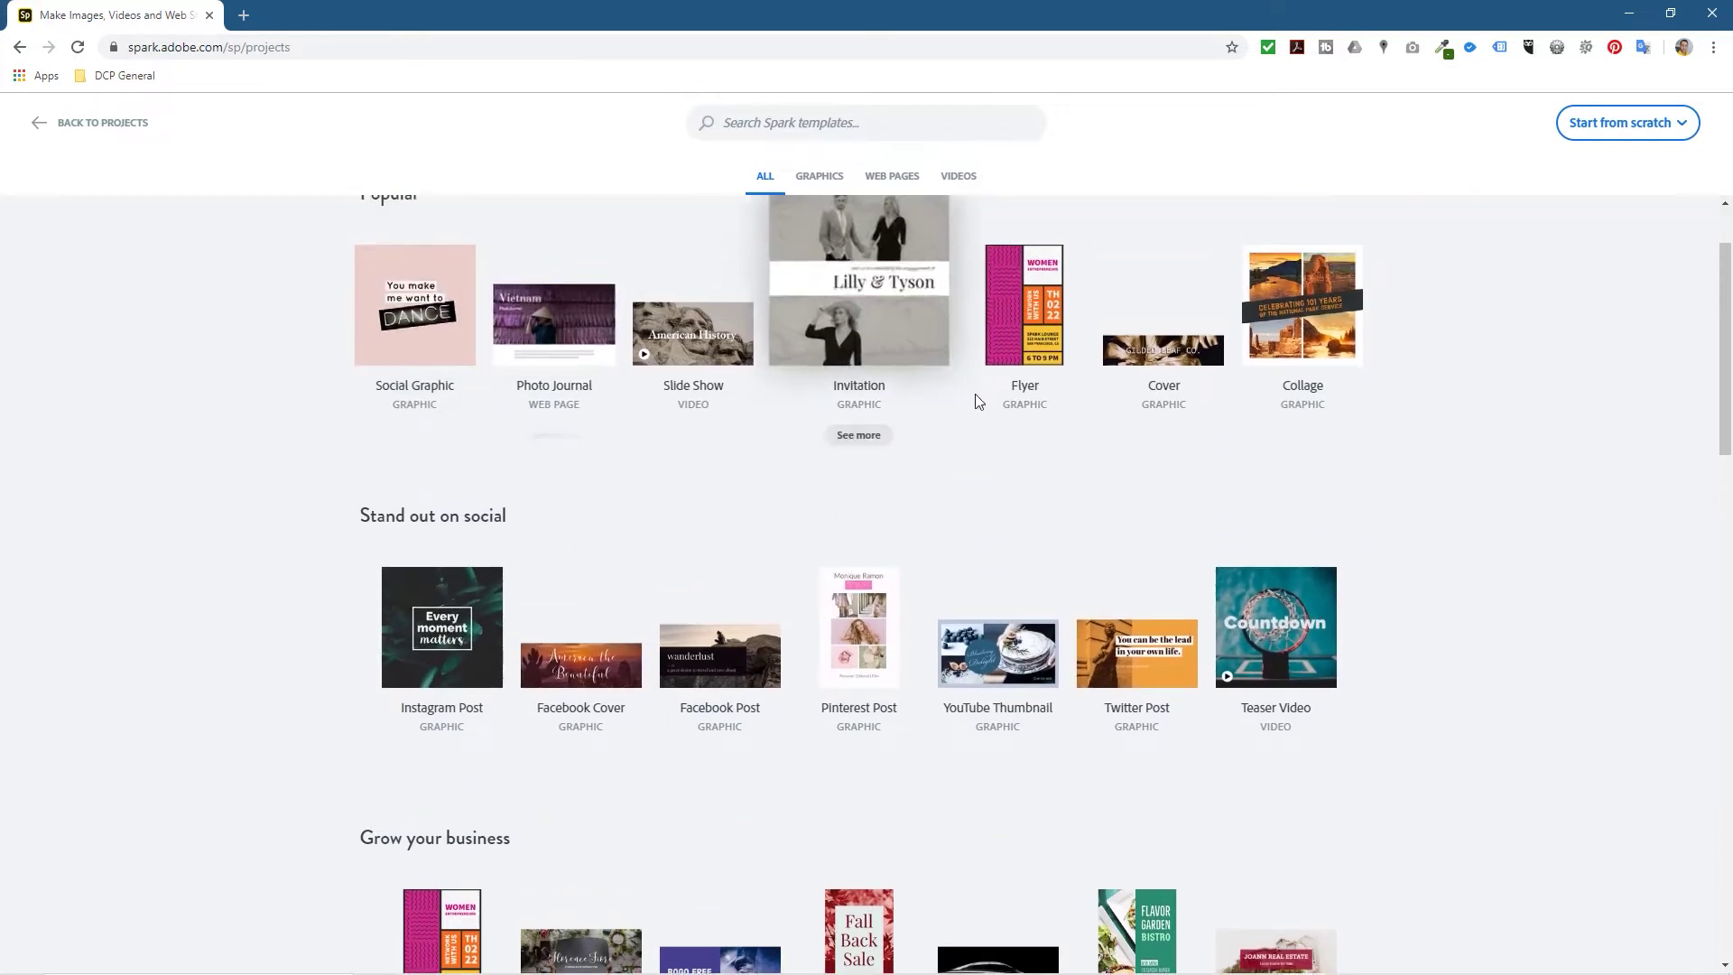
scroll(686, 592, "down", 9)
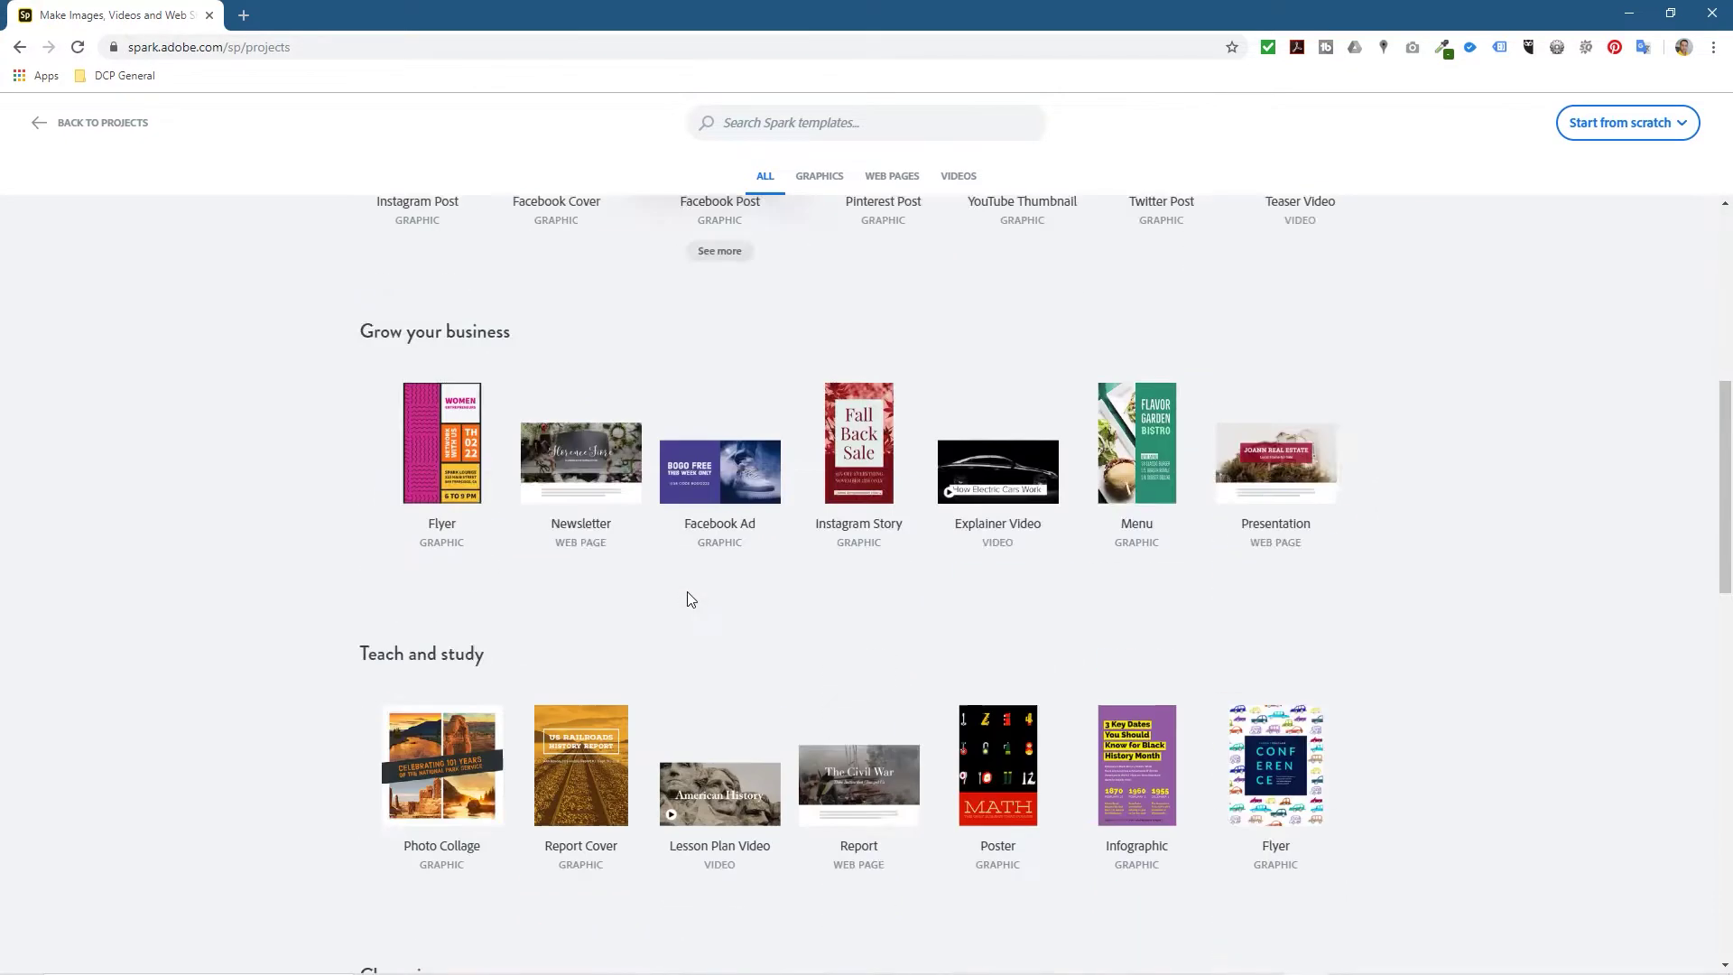
scroll(673, 582, "down", 7)
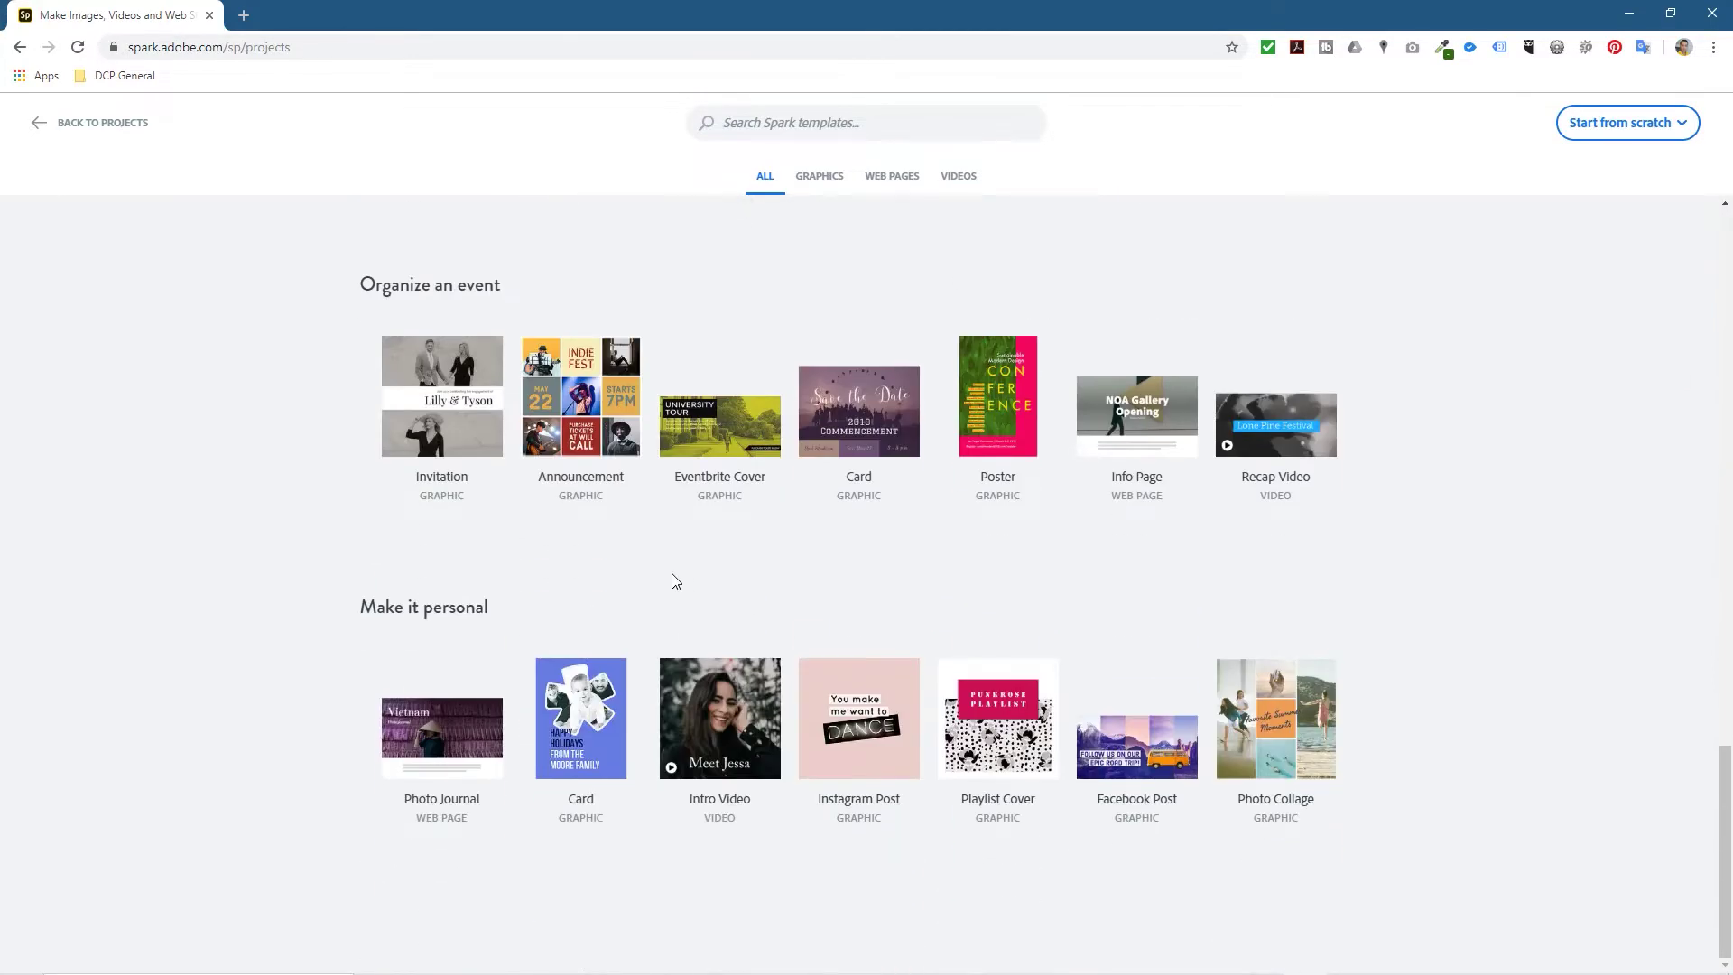
scroll(673, 582, "up", 4)
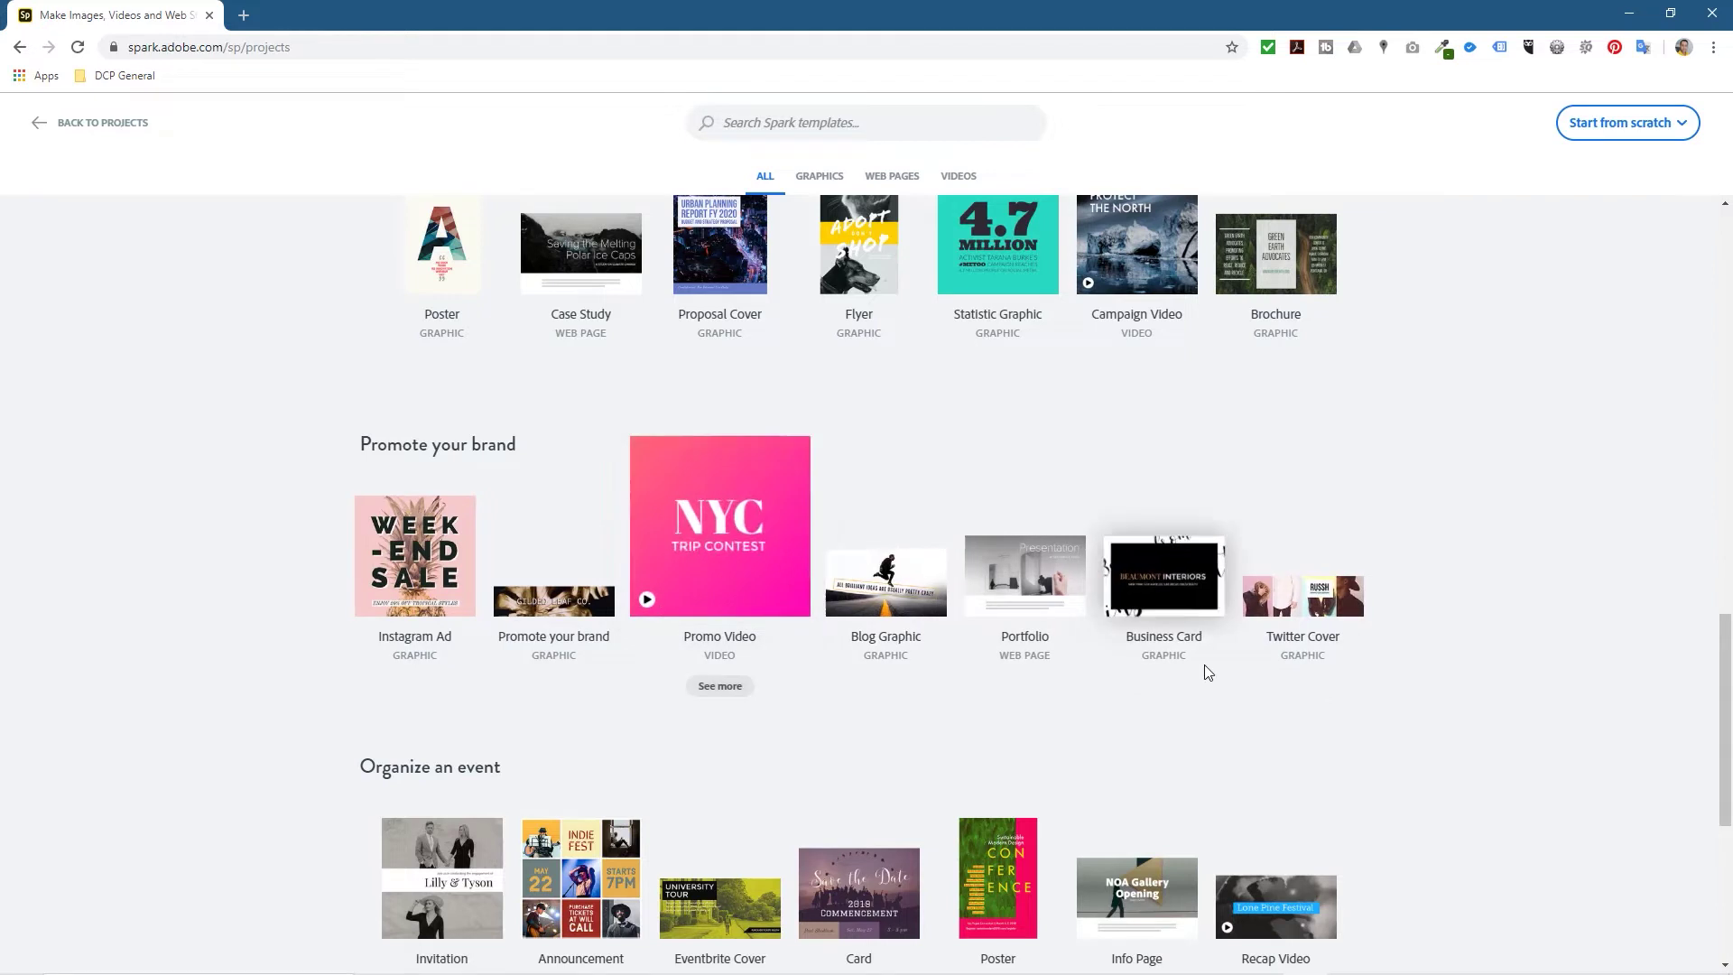
scroll(1263, 810, "down", 3)
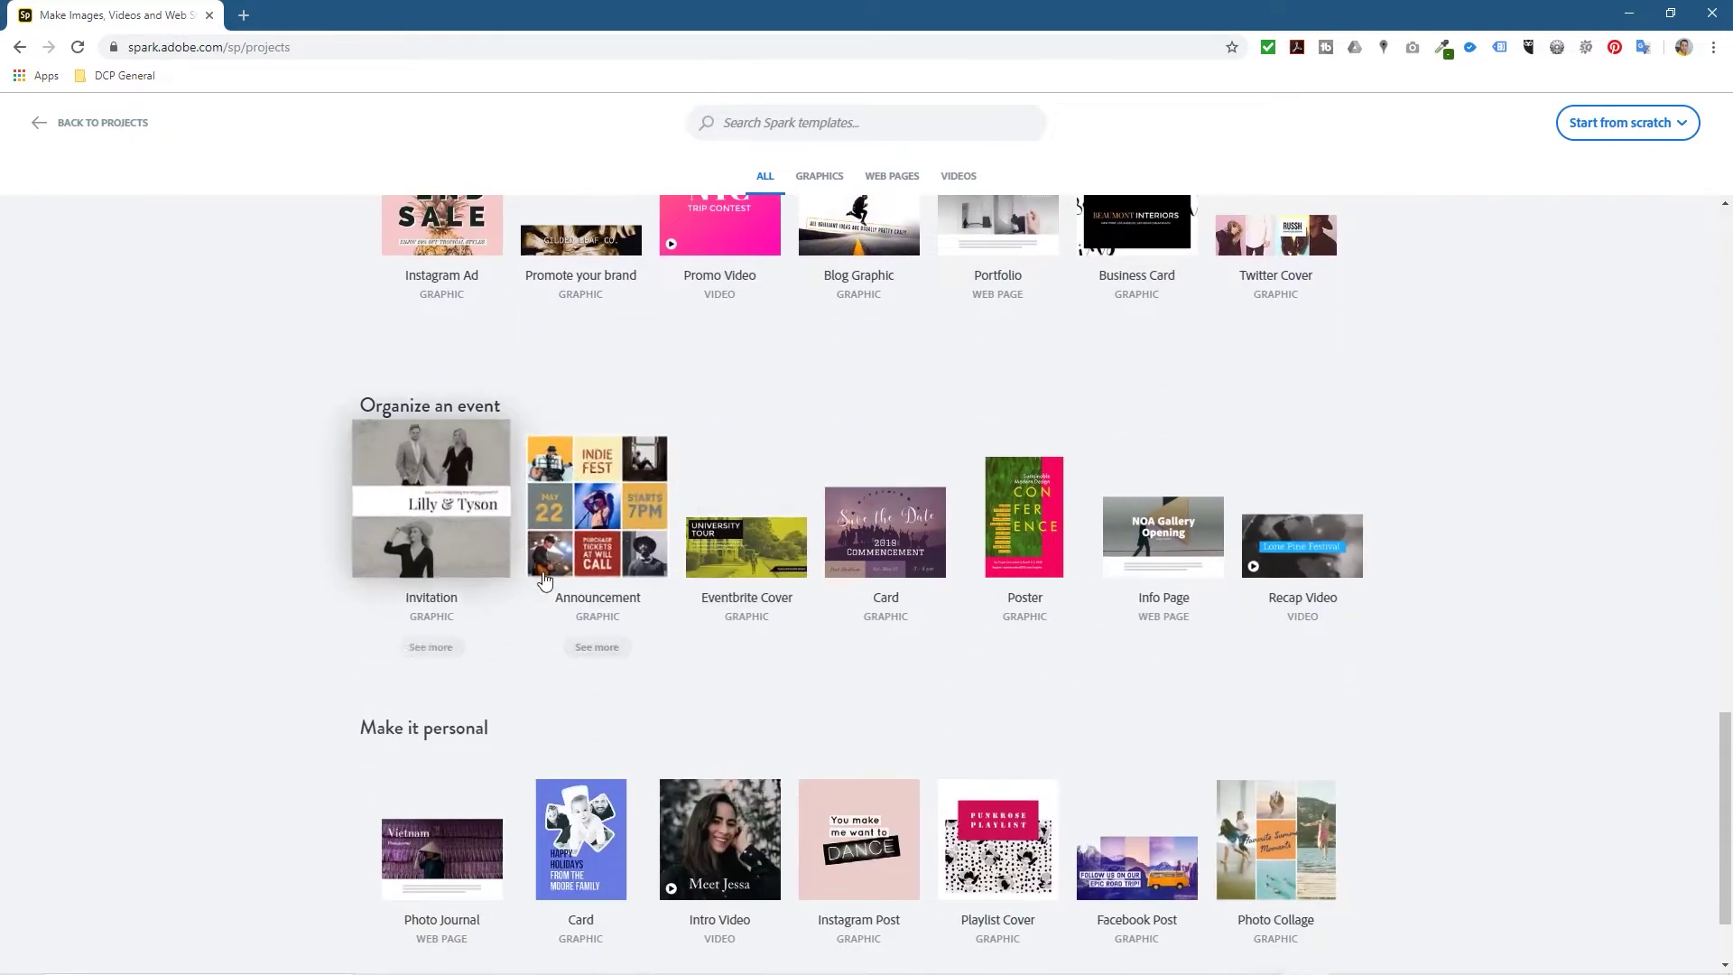
scroll(1291, 605, "down", 1)
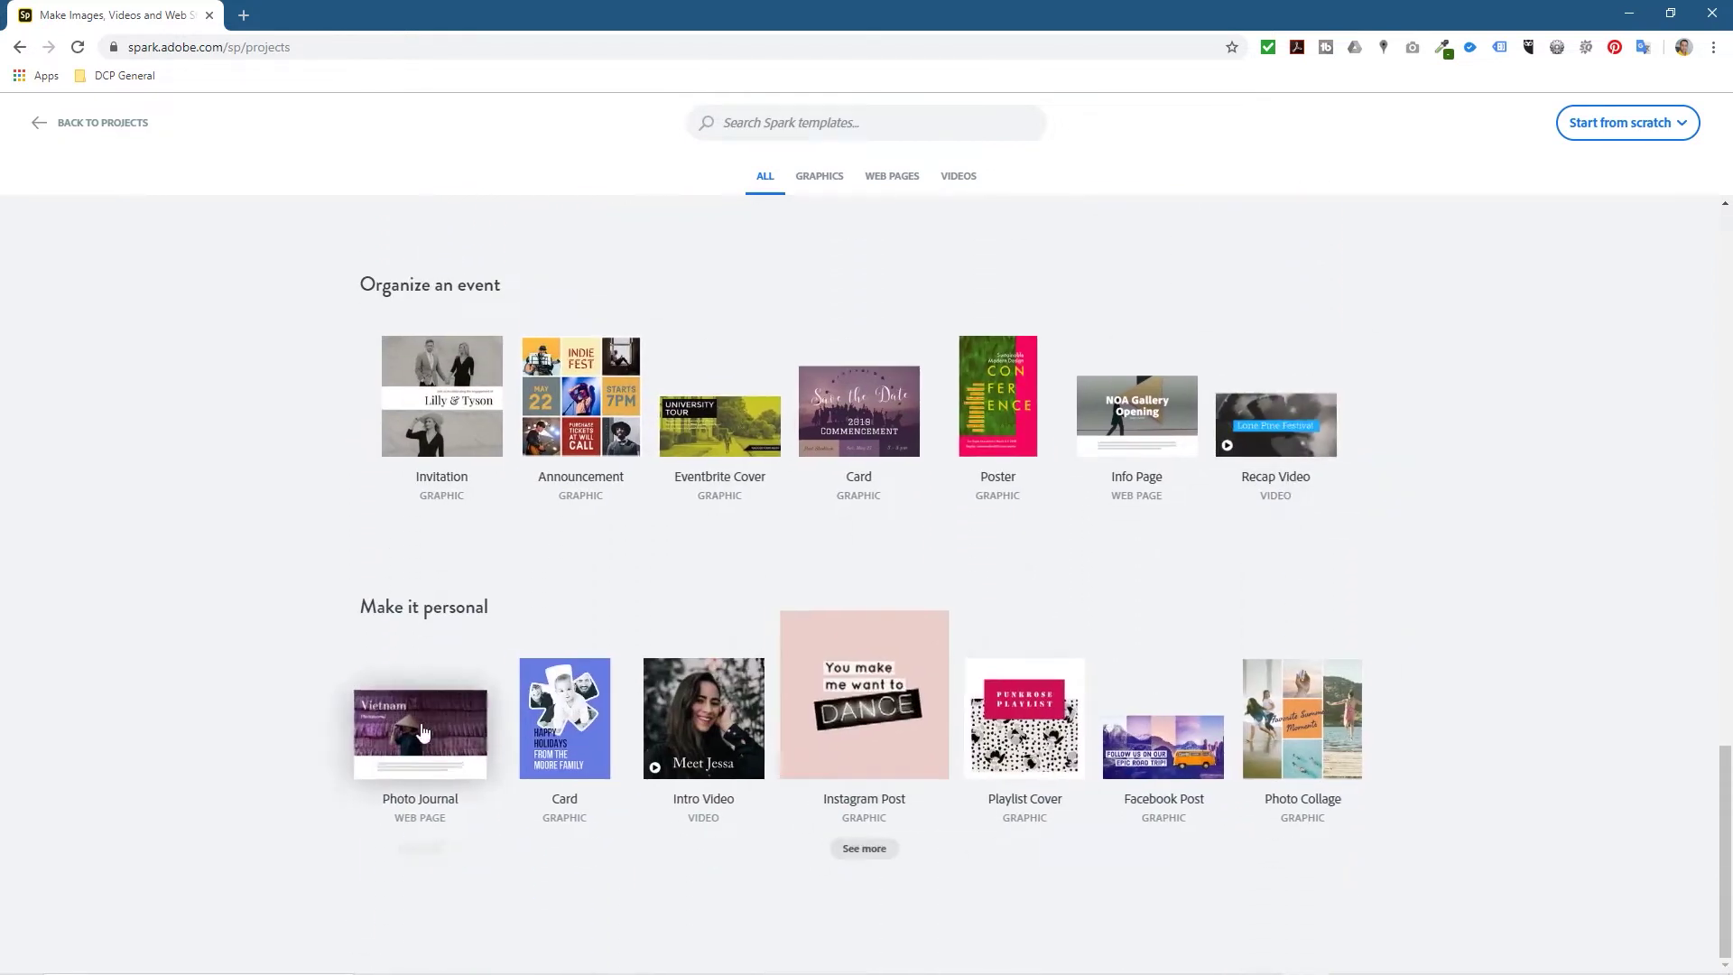
scroll(1229, 522, "up", 9)
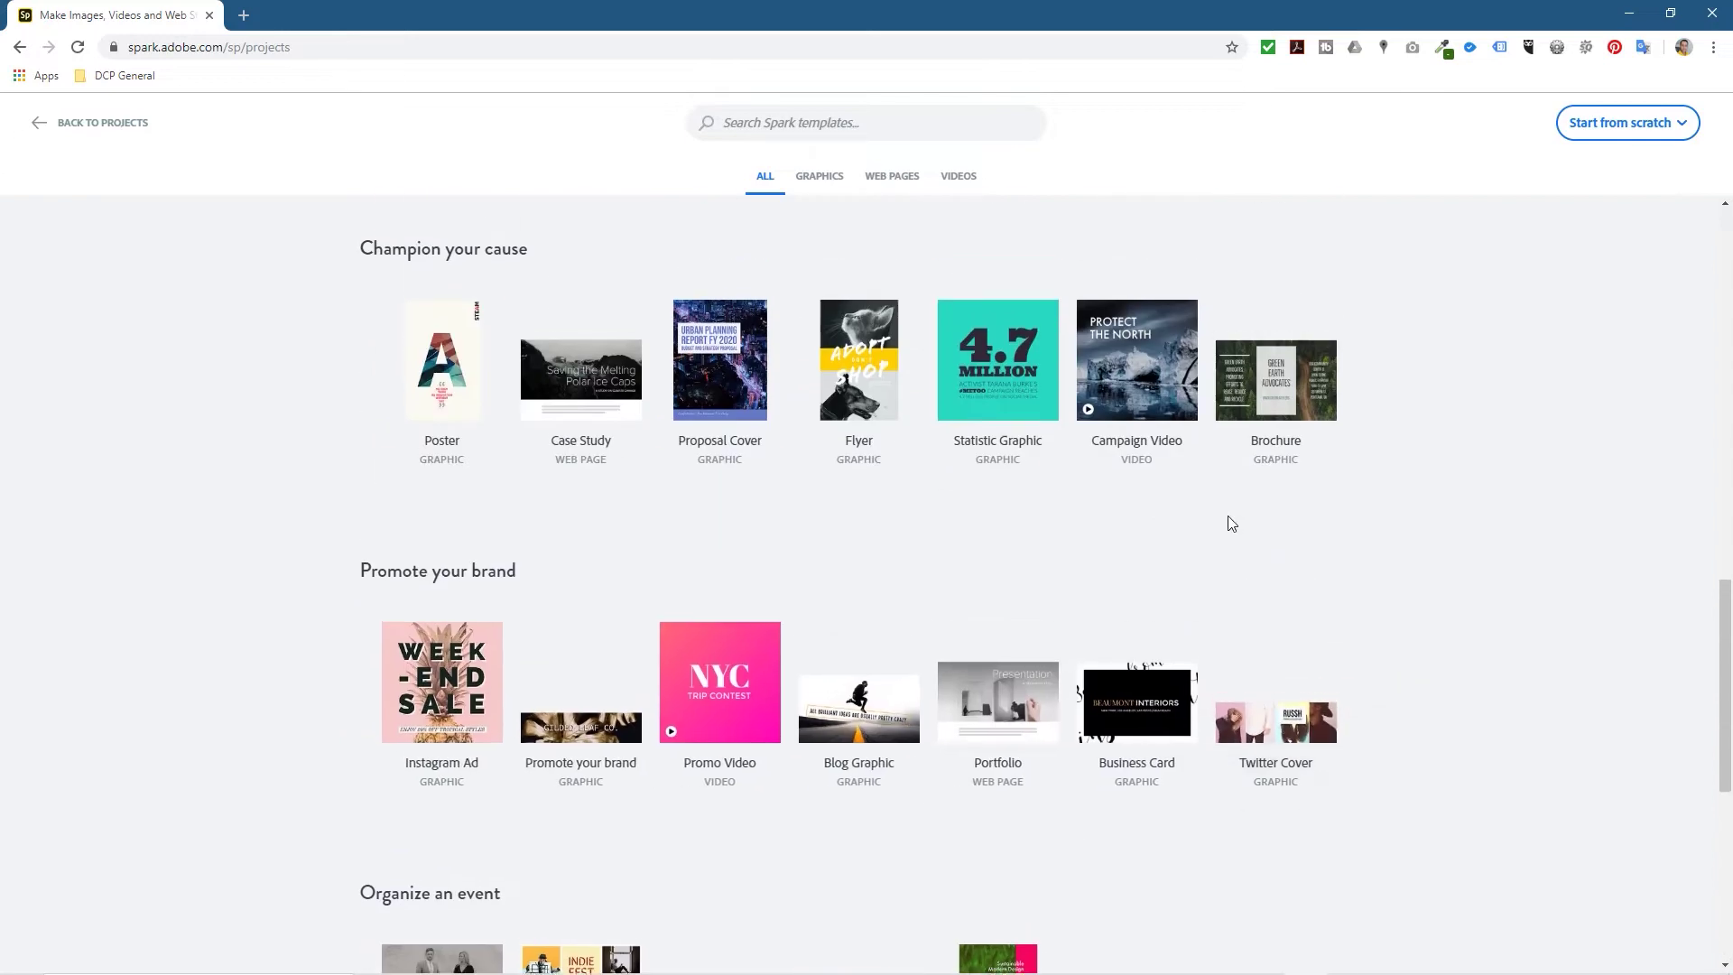
scroll(1229, 521, "up", 6)
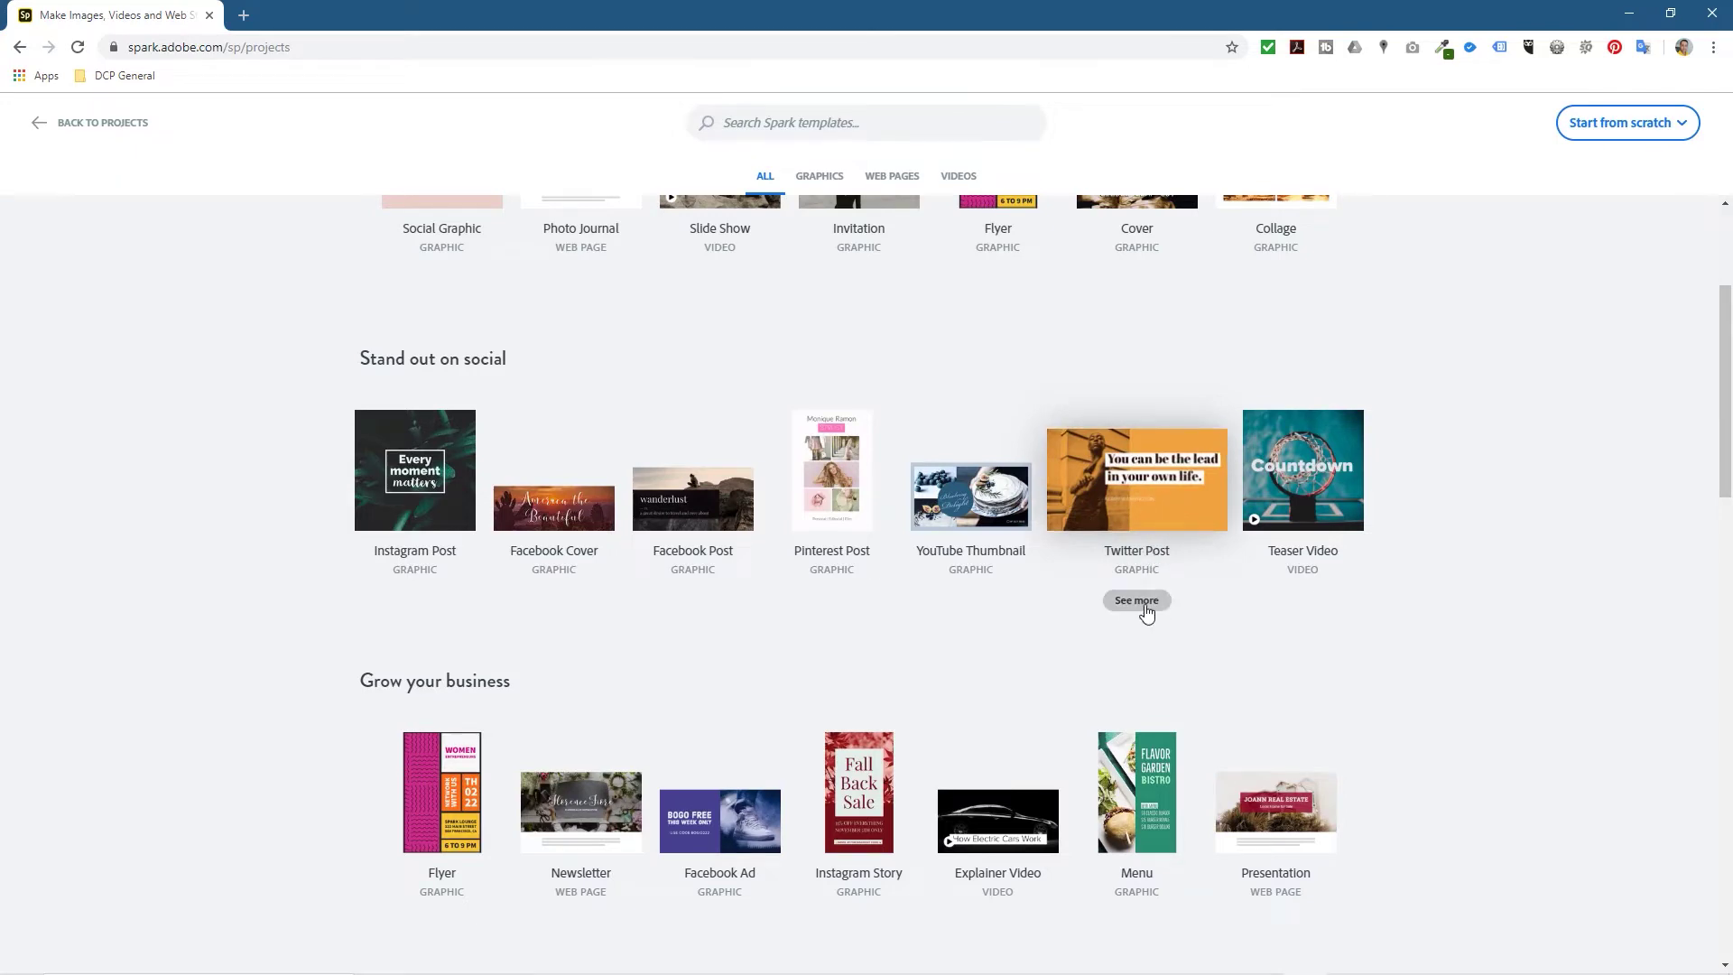
- Show more Twitter Post templates and create a post from the Ligero light bulb banner
left_click(1144, 604)
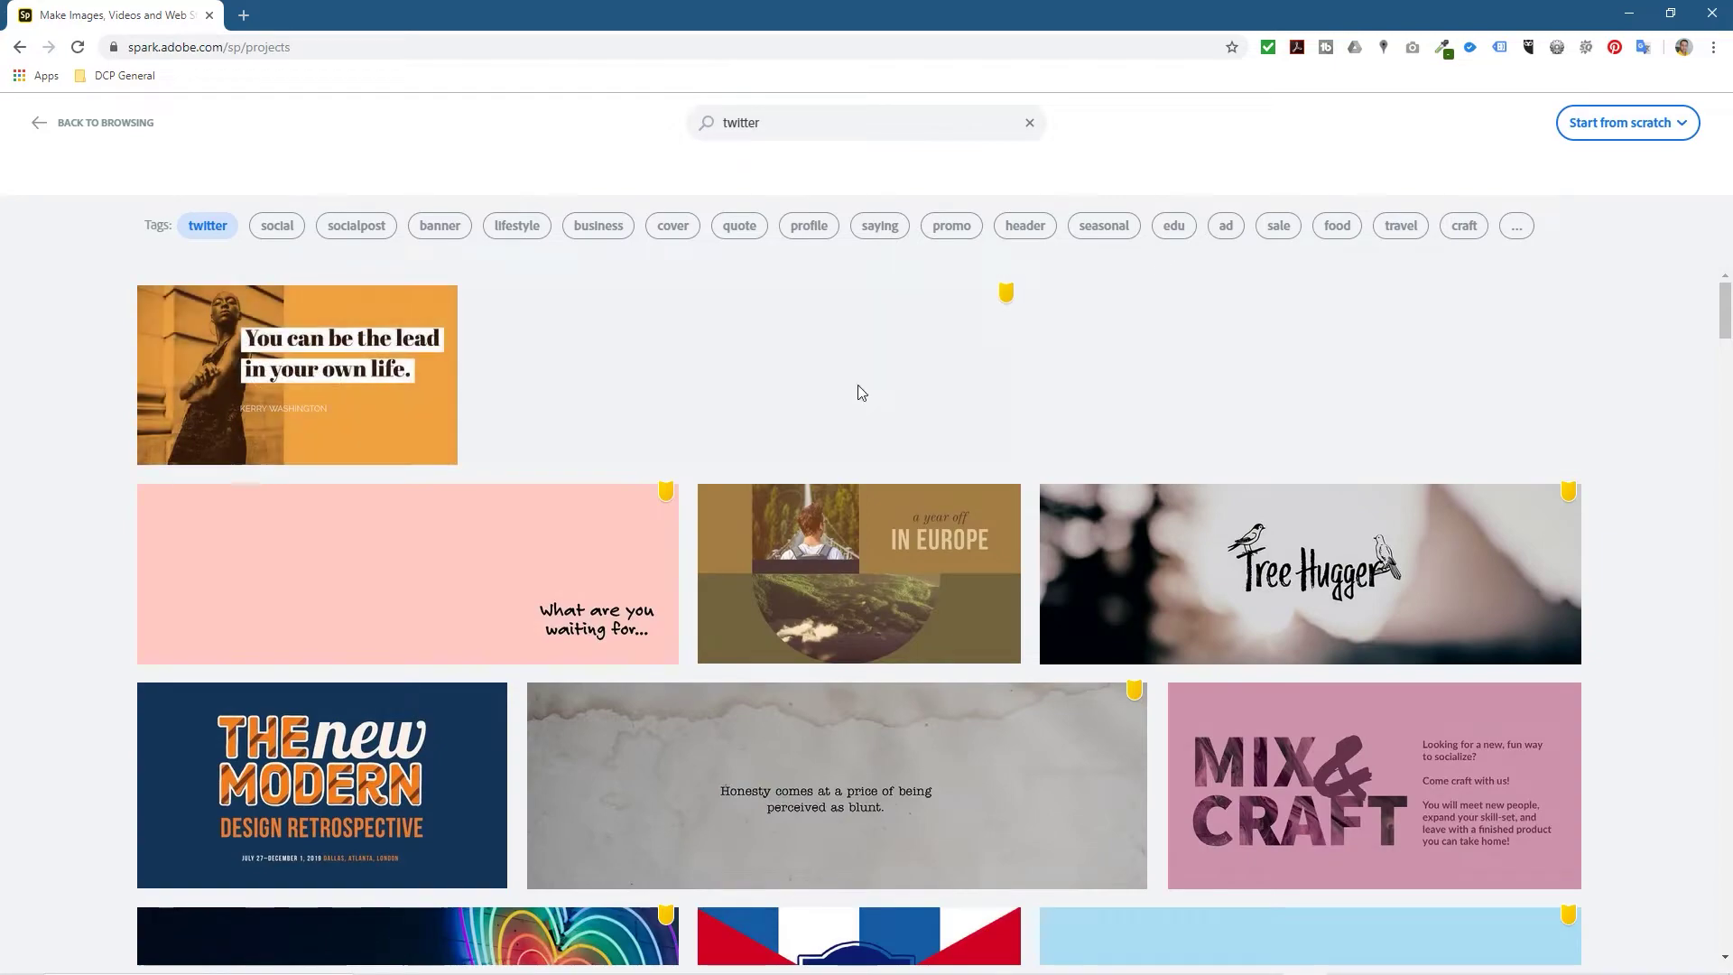
scroll(1191, 701, "down", 2)
scroll(1191, 695, "down", 10)
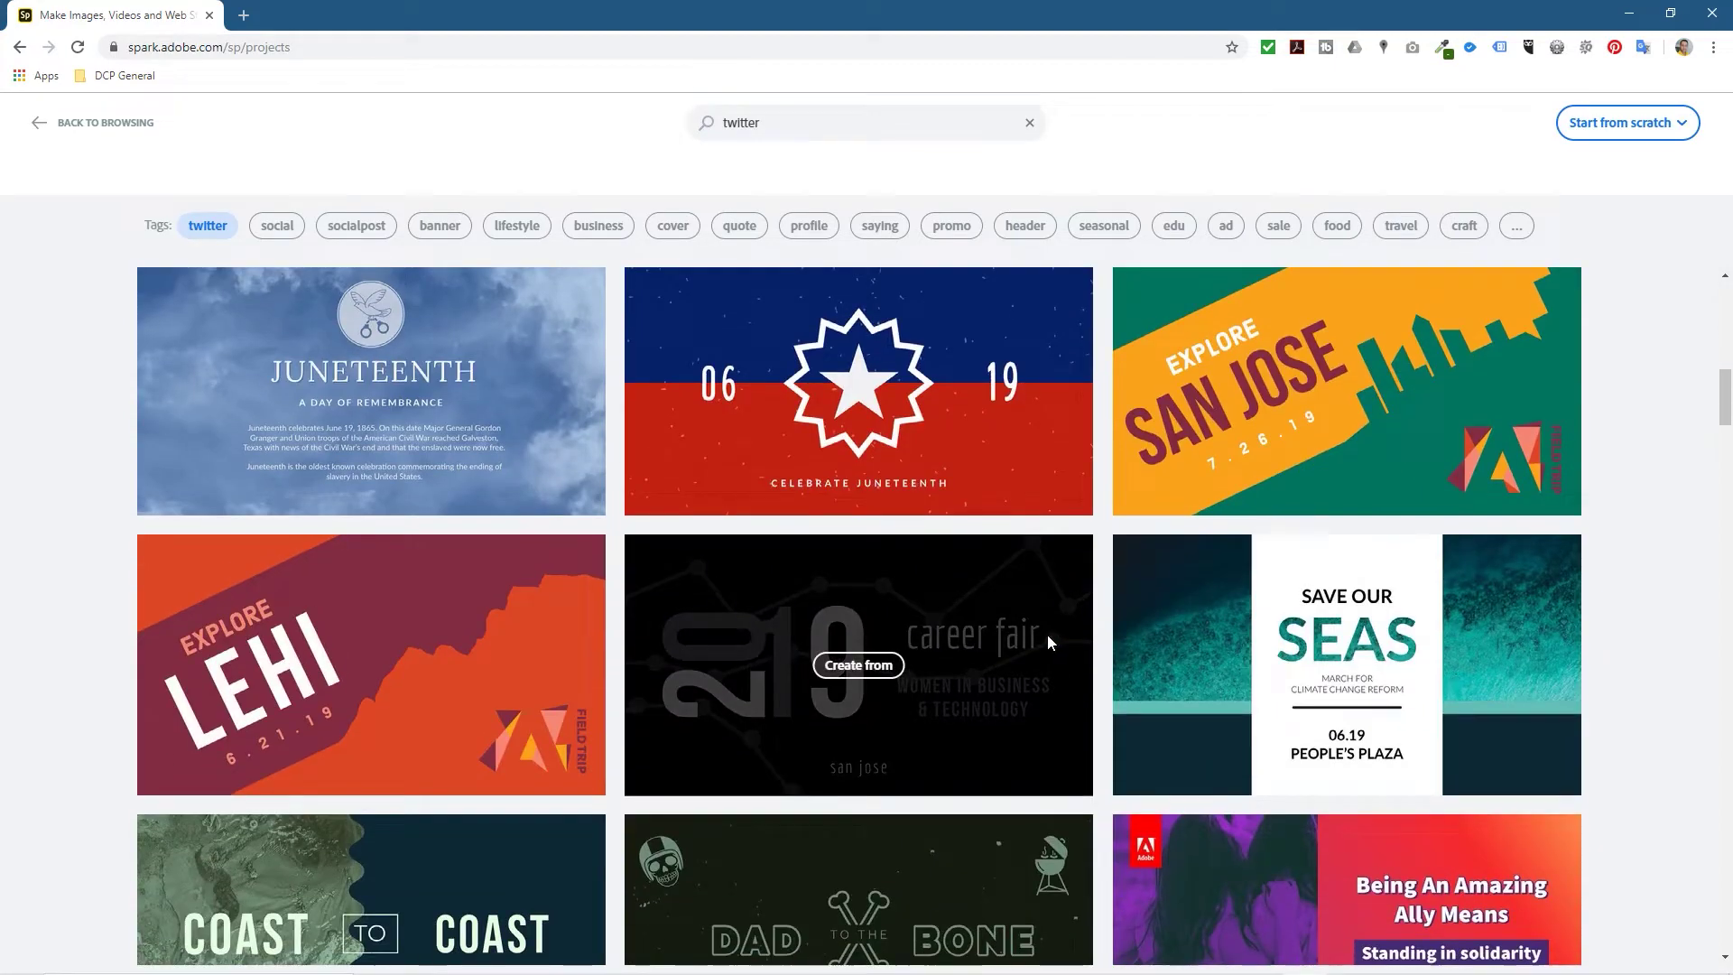
scroll(1046, 634, "down", 1)
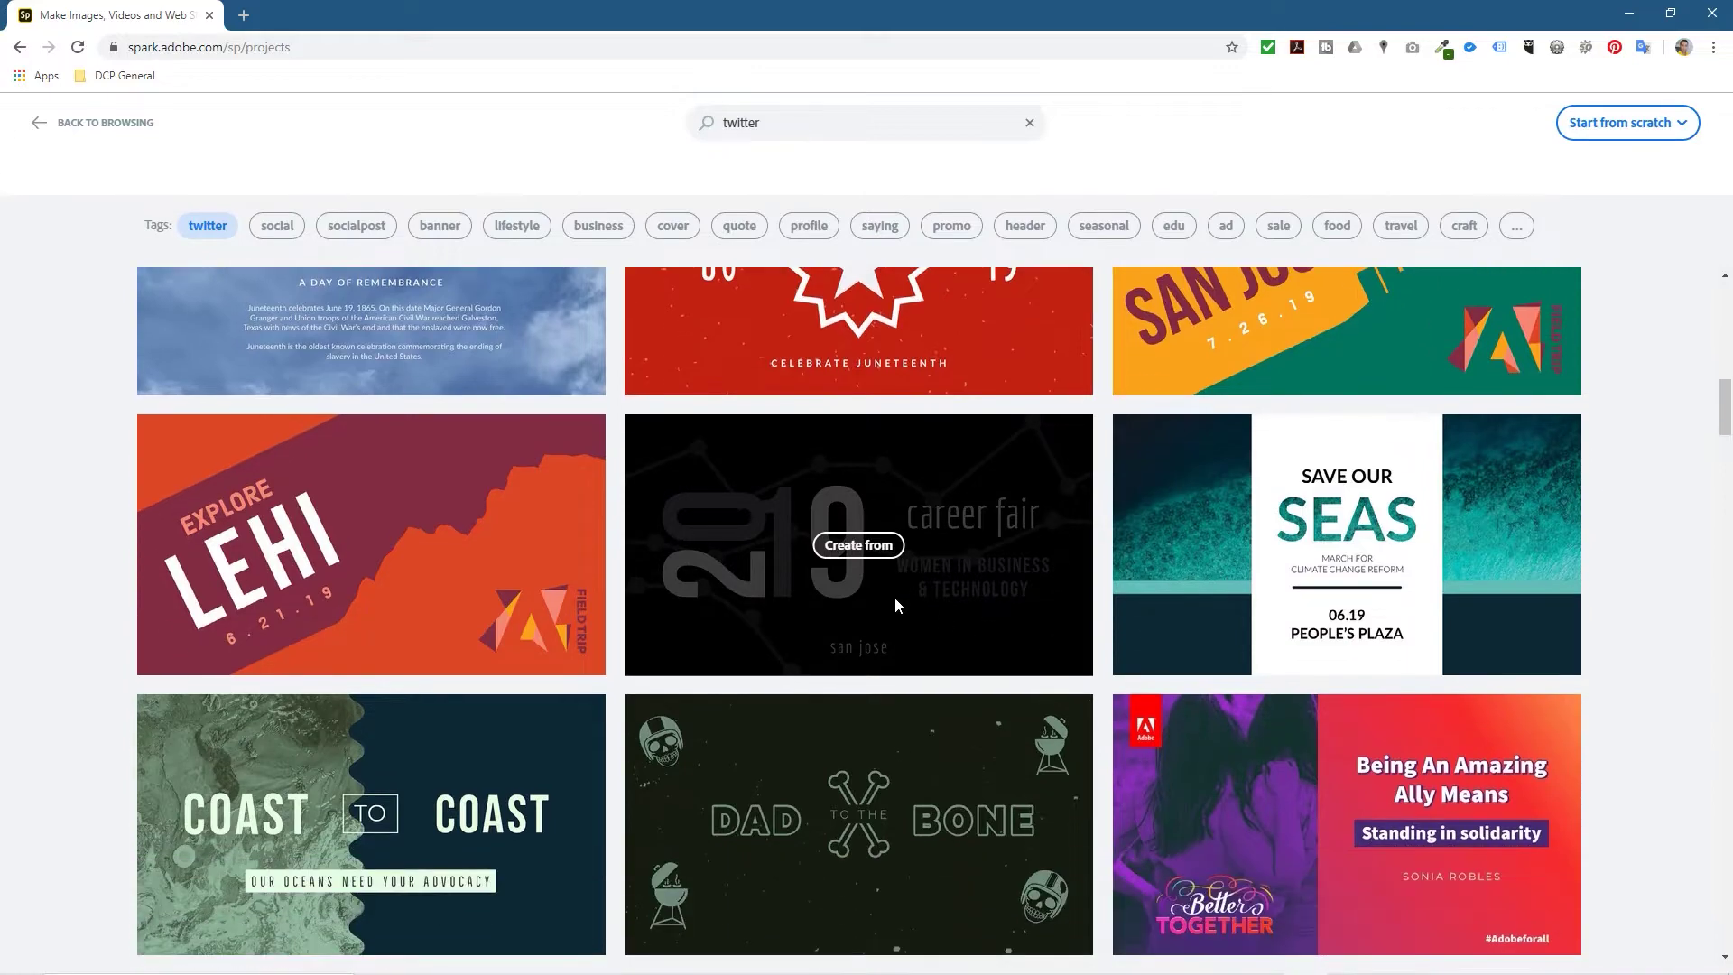
scroll(895, 597, "down", 3)
scroll(895, 599, "down", 4)
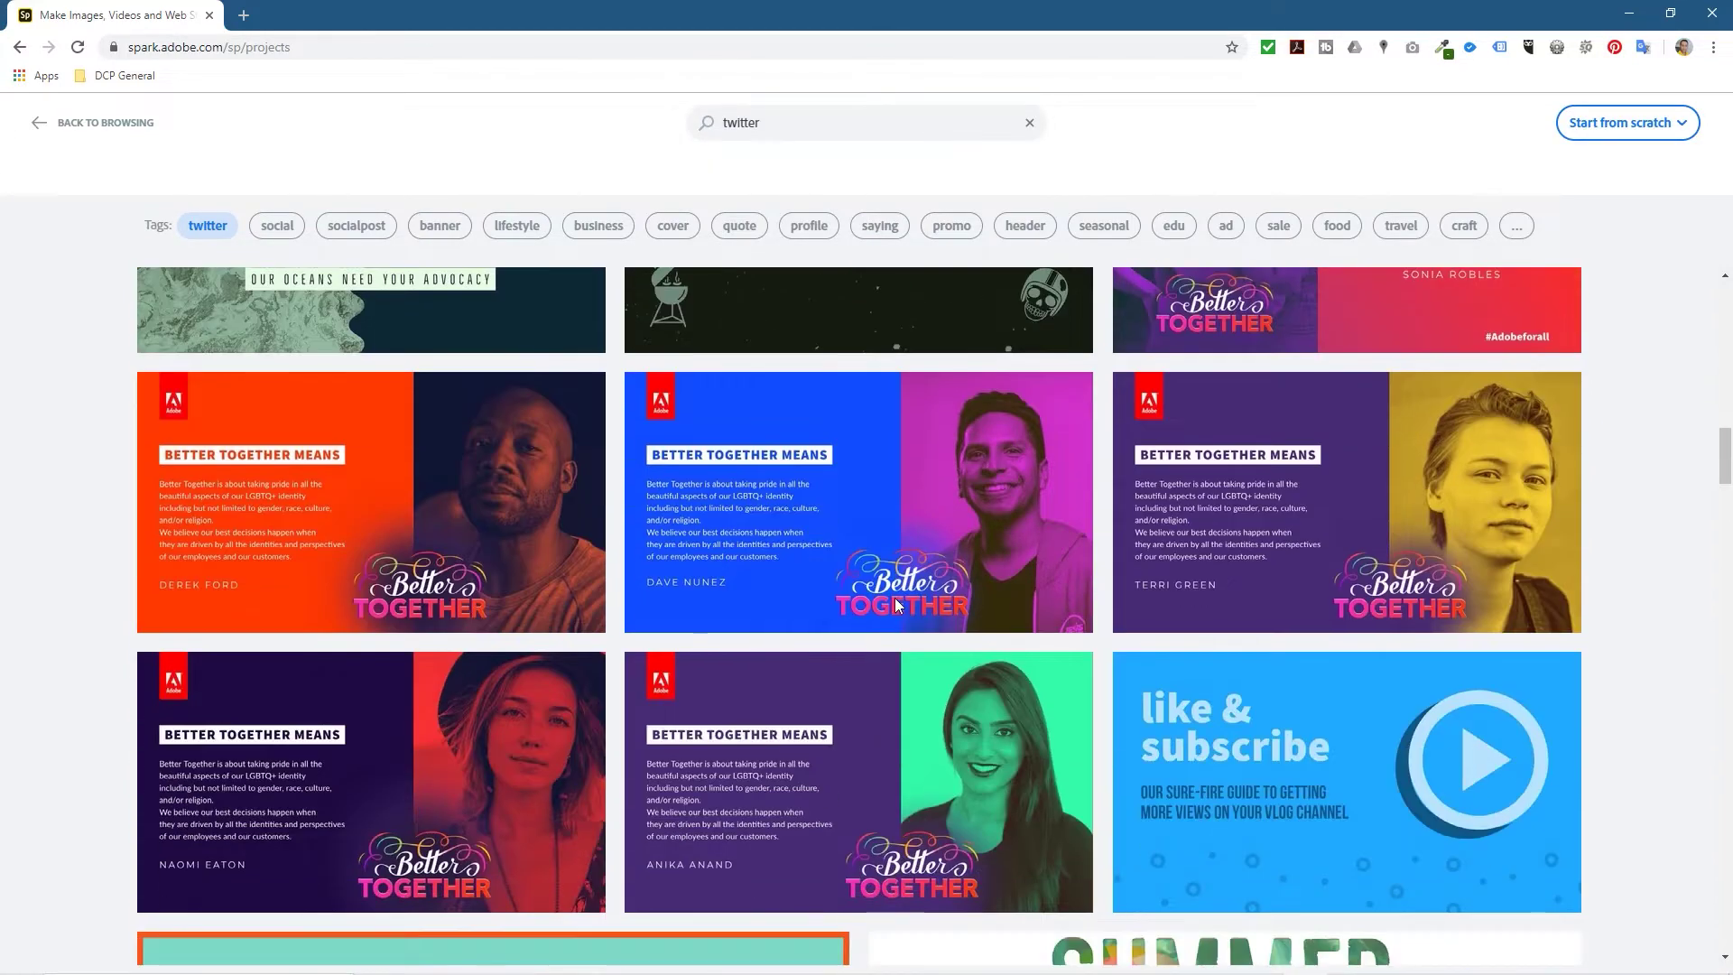
scroll(870, 588, "down", 14)
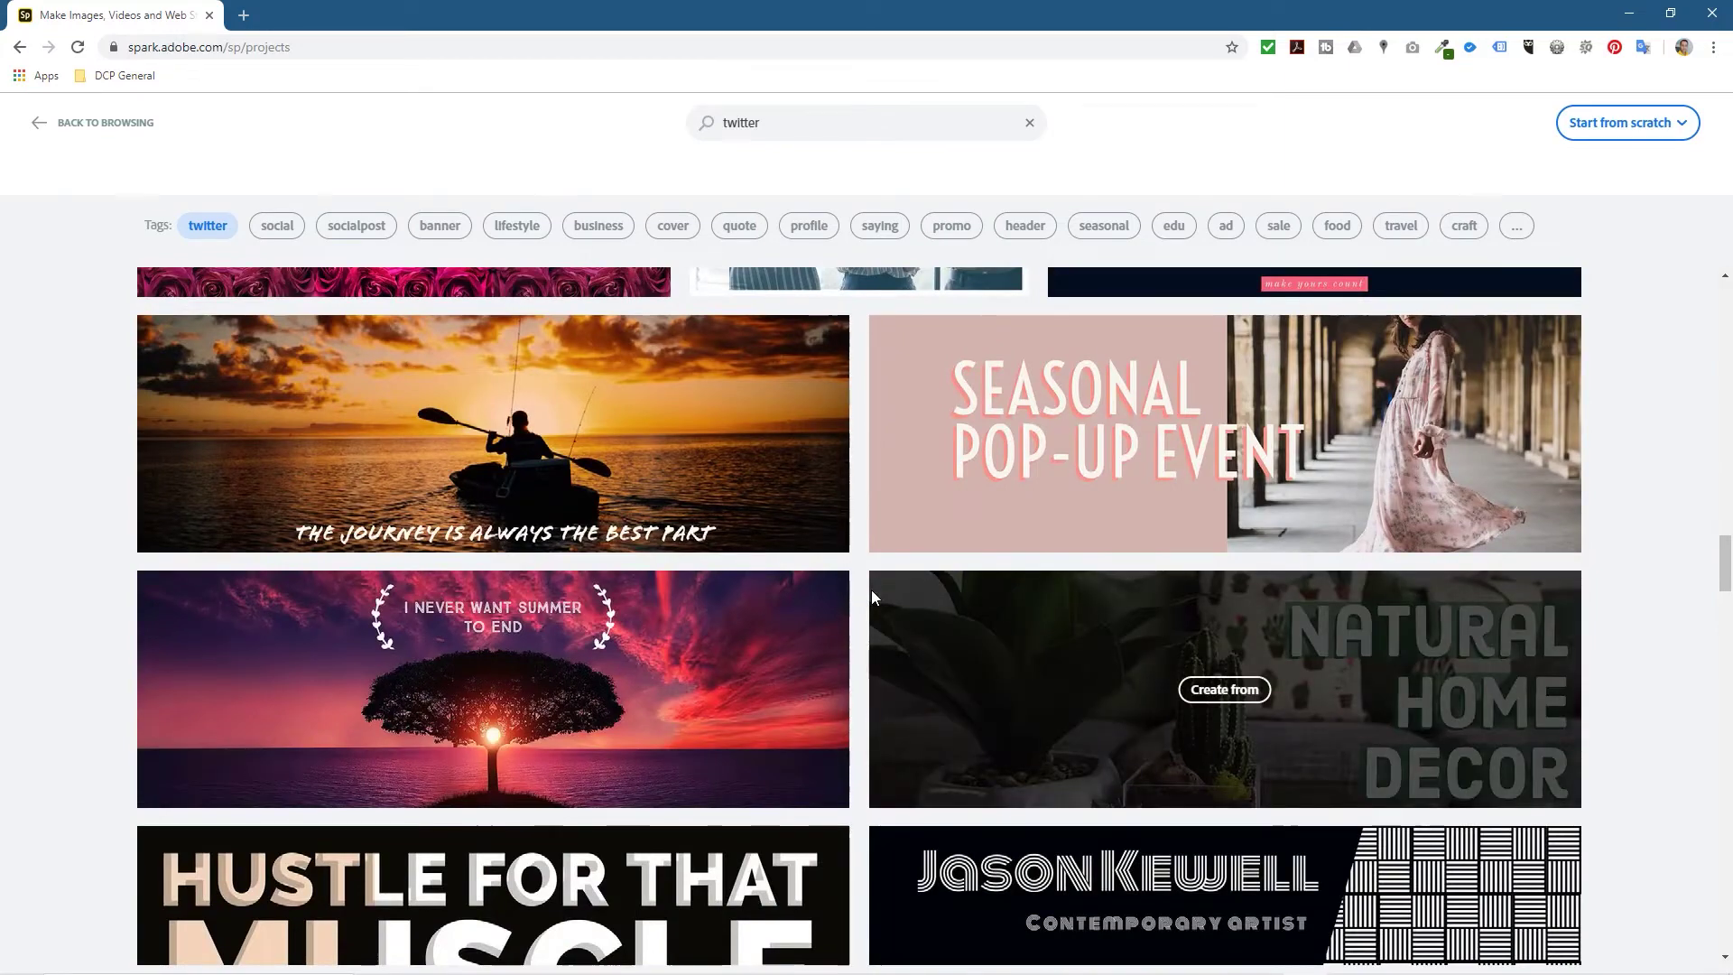
scroll(870, 588, "down", 13)
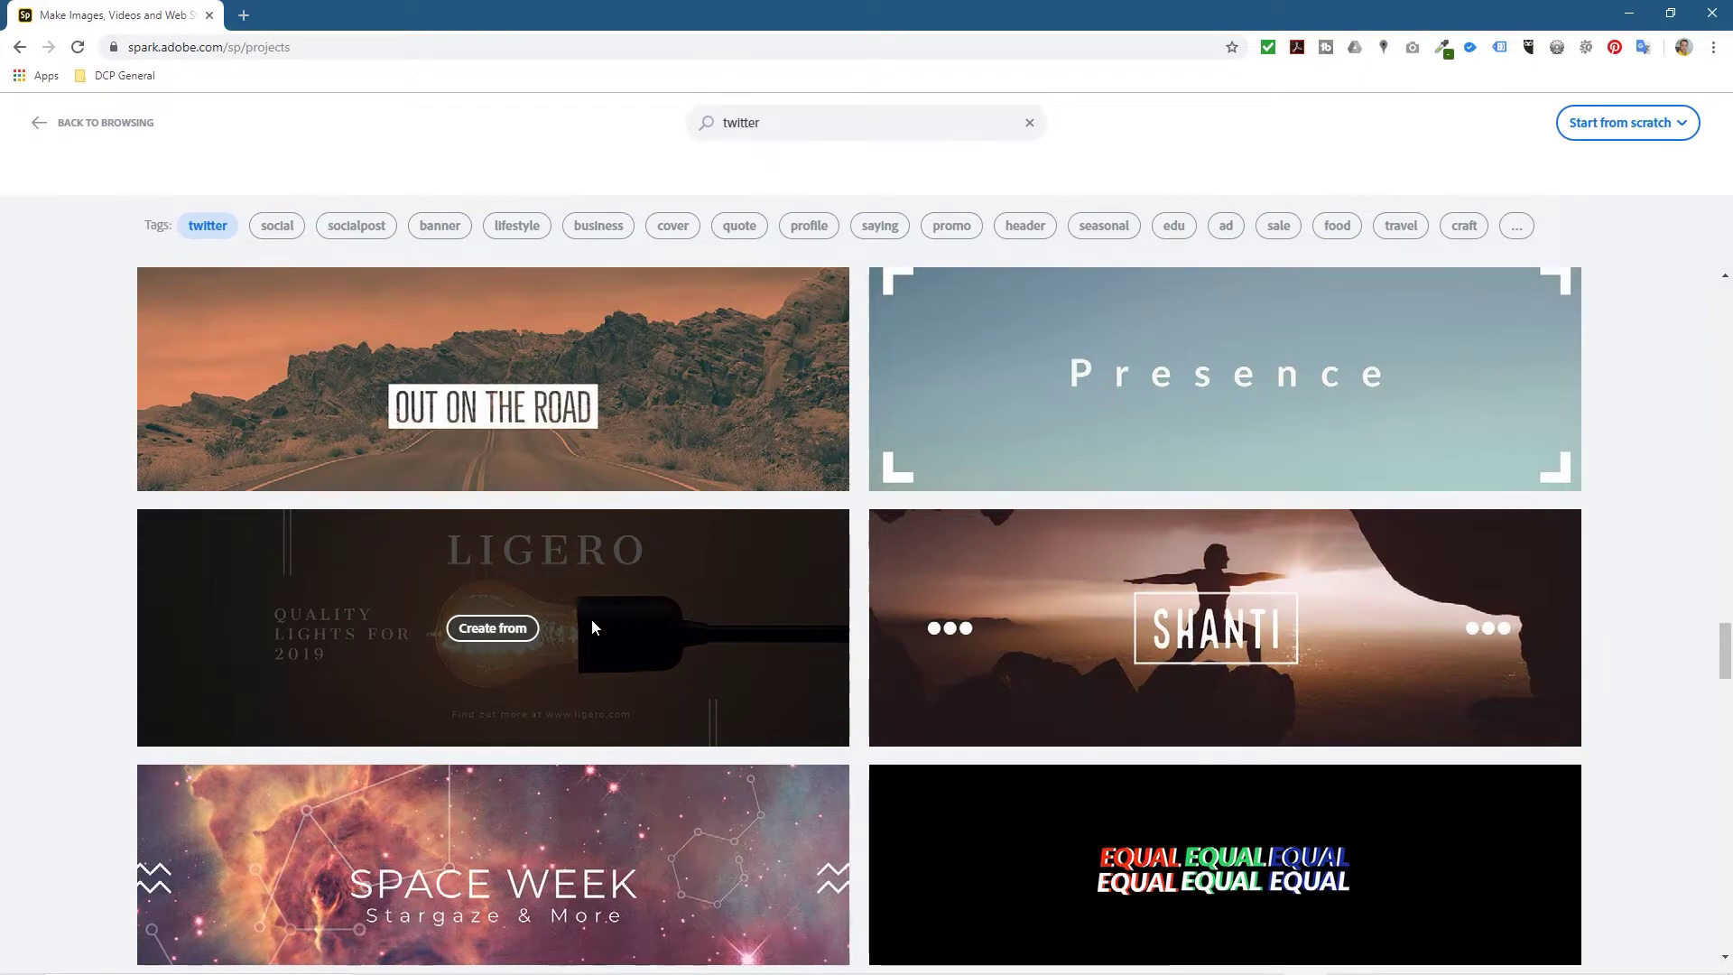
left_click(492, 629)
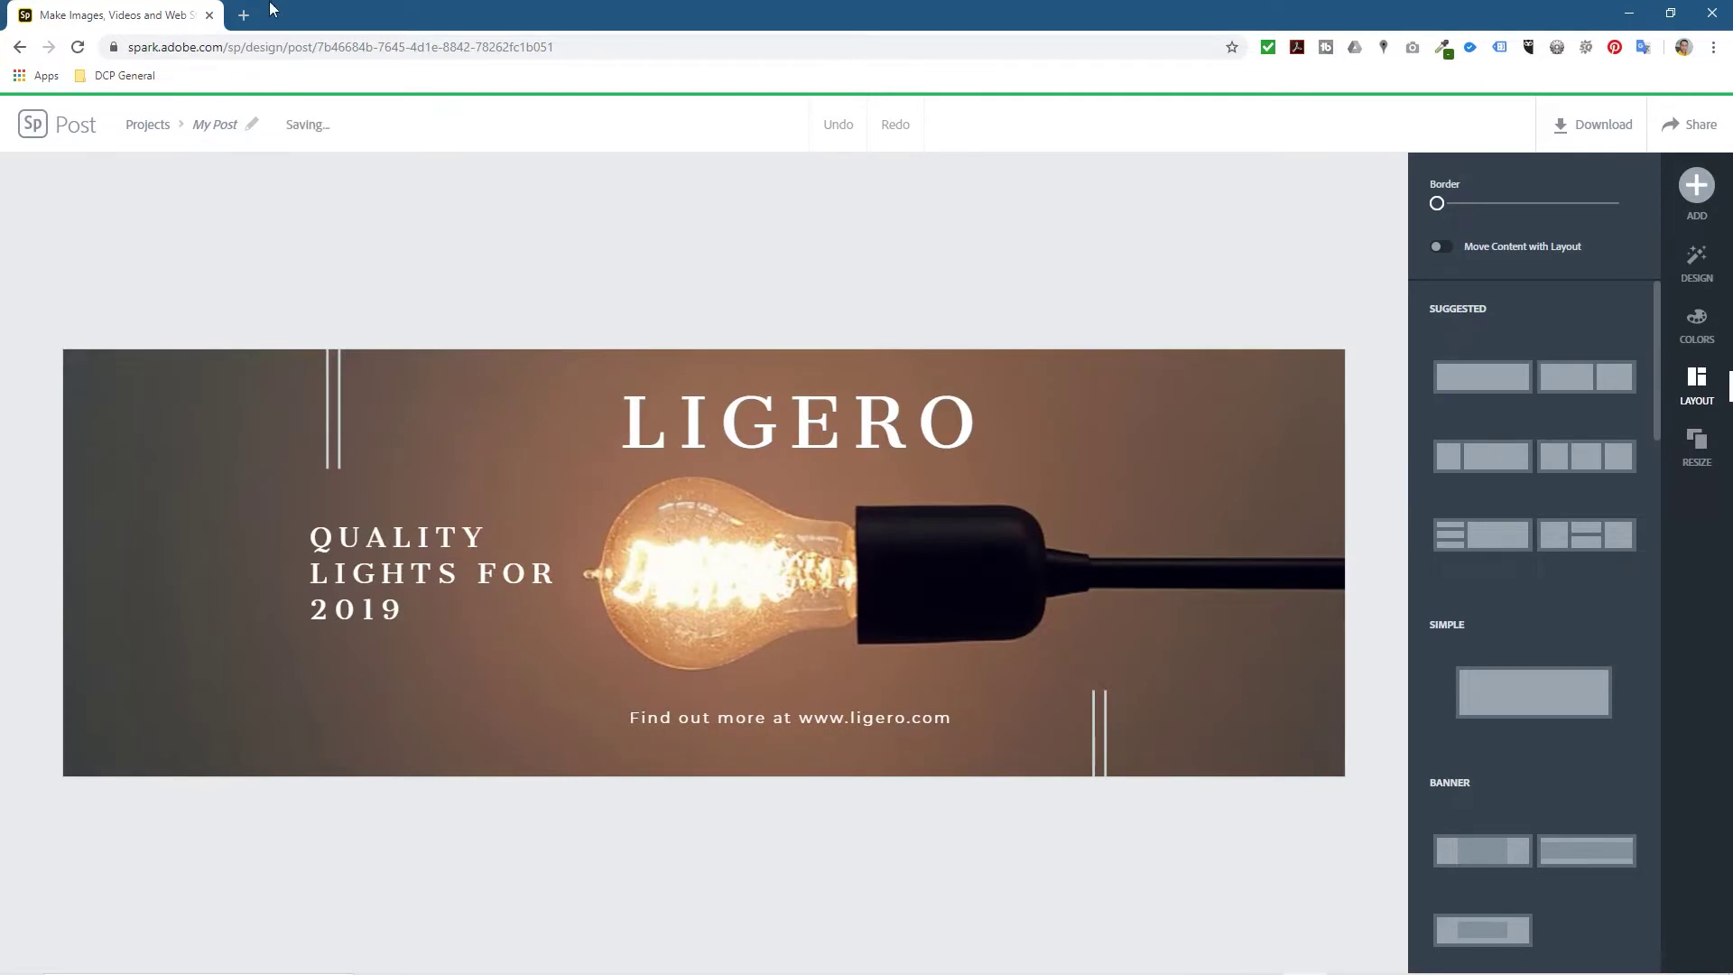
- Open the DCP Web Designers Twitter profile in a new browser tab and examine its full-size header photo and profile editor
left_click(242, 16)
type("tw")
key("Return")
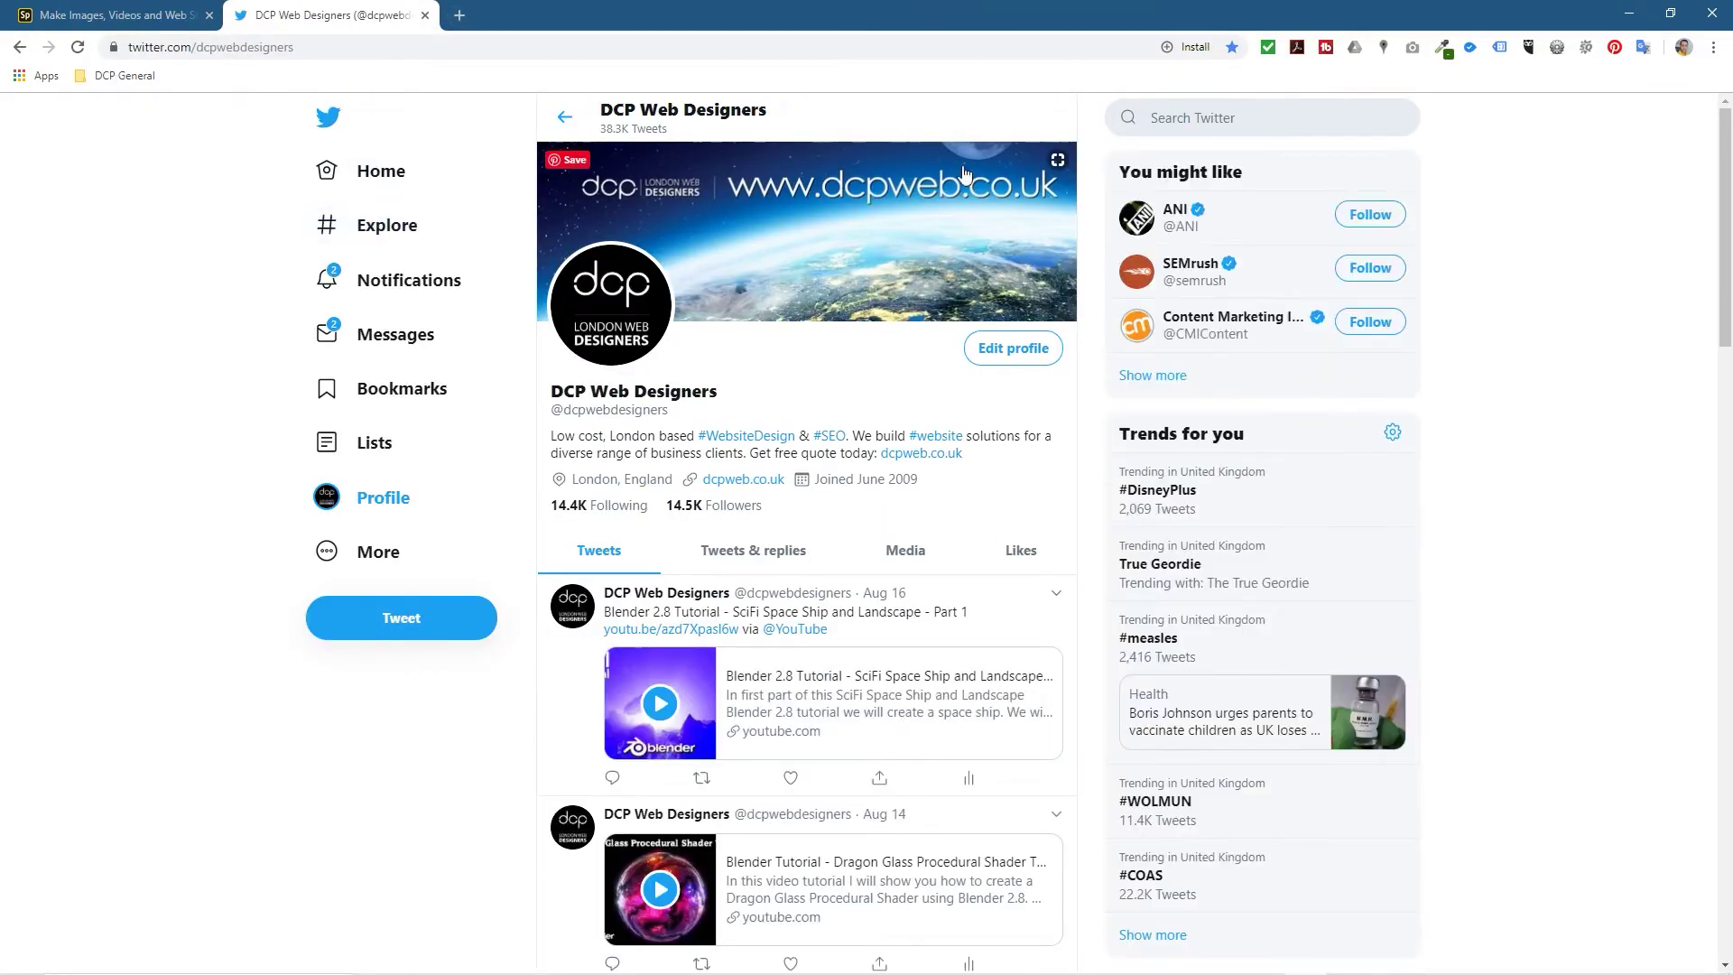
left_click(853, 224)
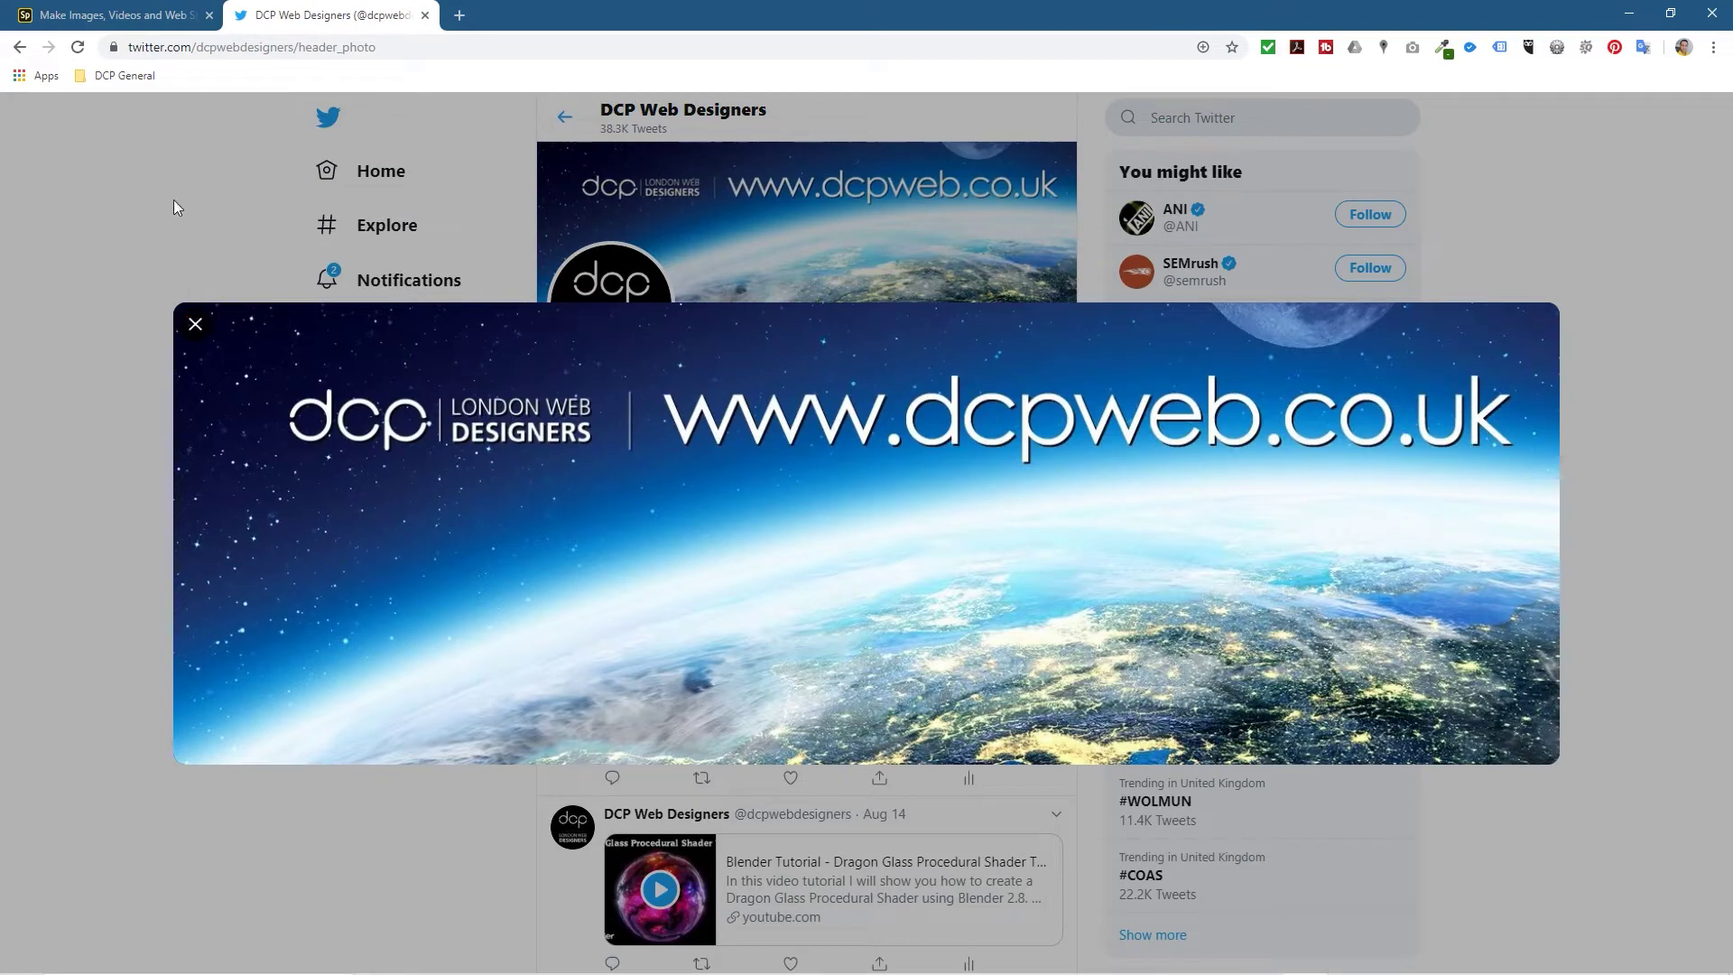
left_click(155, 11)
left_click(358, 11)
left_click(196, 325)
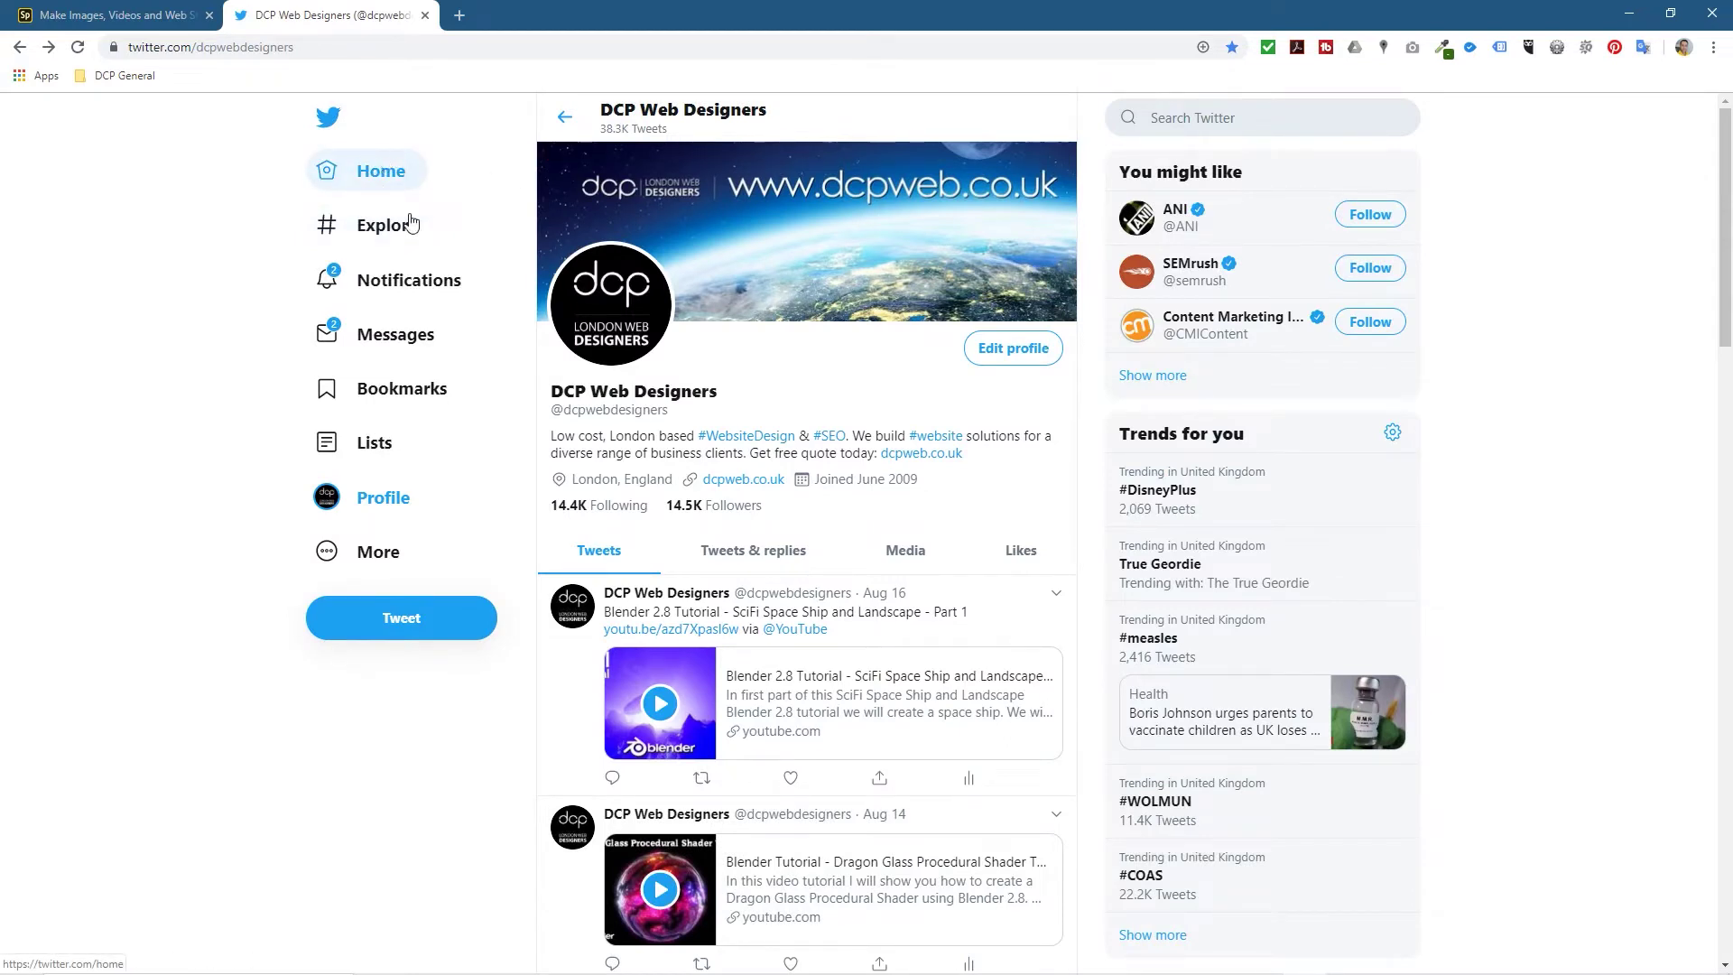
left_click(1004, 351)
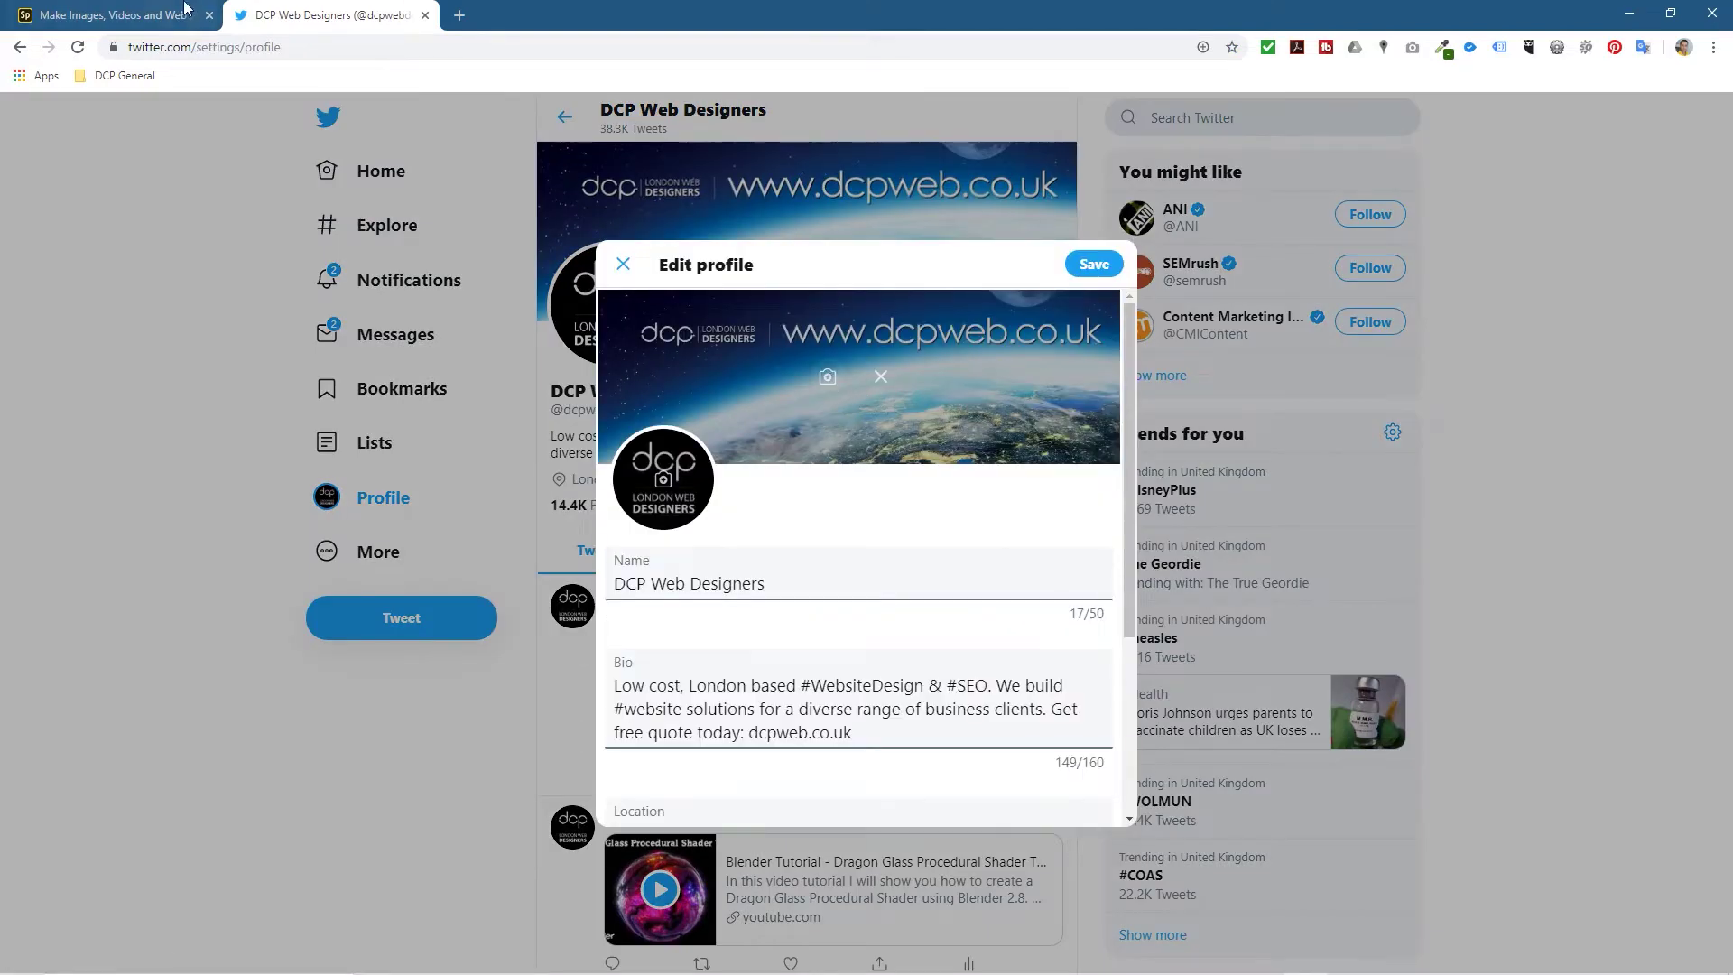
- Back in the Spark post, change the "Ligero" heading to "Website Design" and fit it above the light bulb
left_click(112, 15)
left_click(743, 426)
key("Tab")
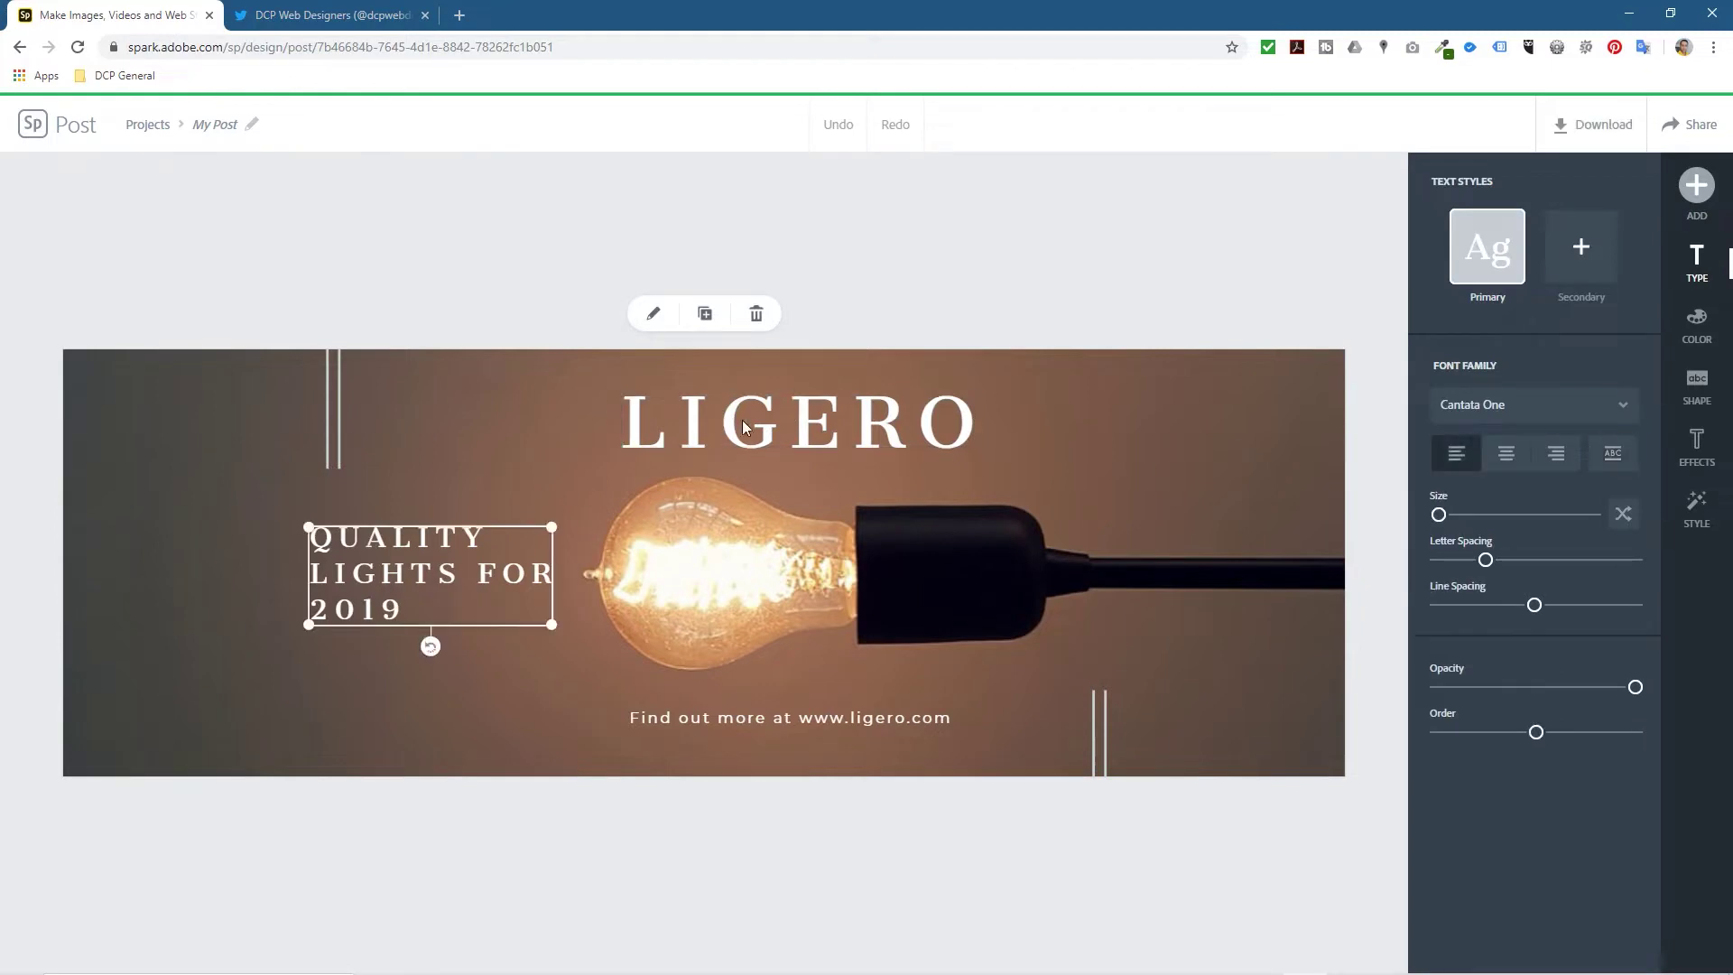
double_click(742, 426)
left_click_drag(743, 470, 583, 502)
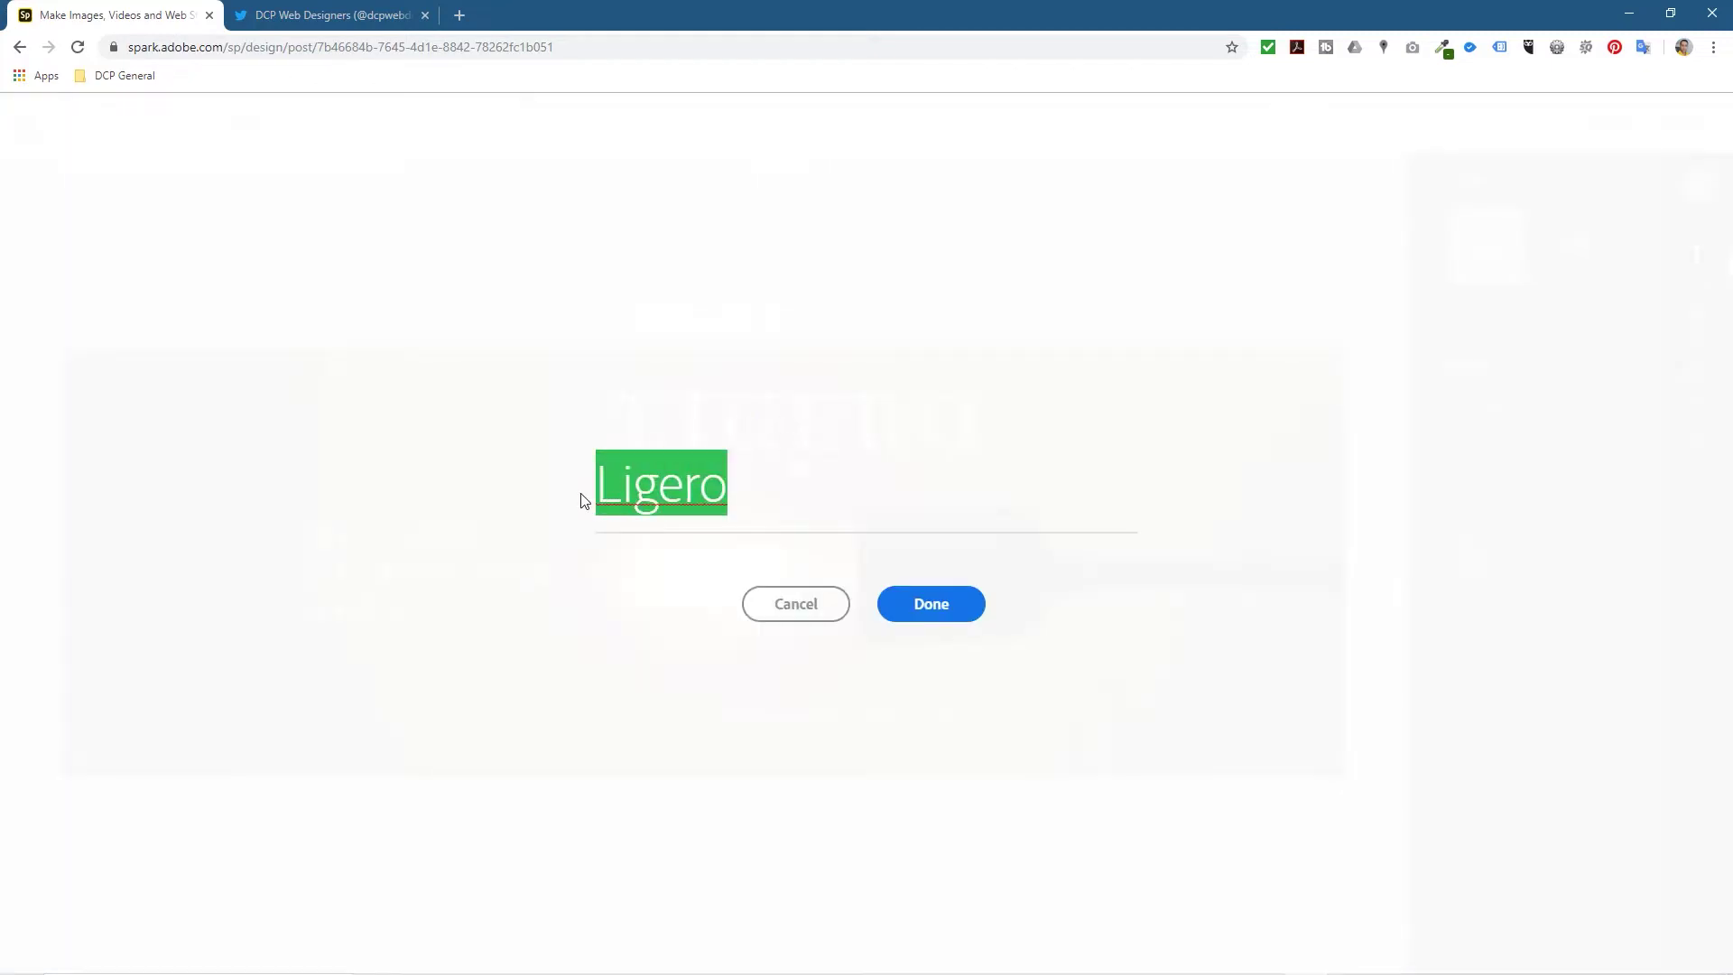
type("Web site Design")
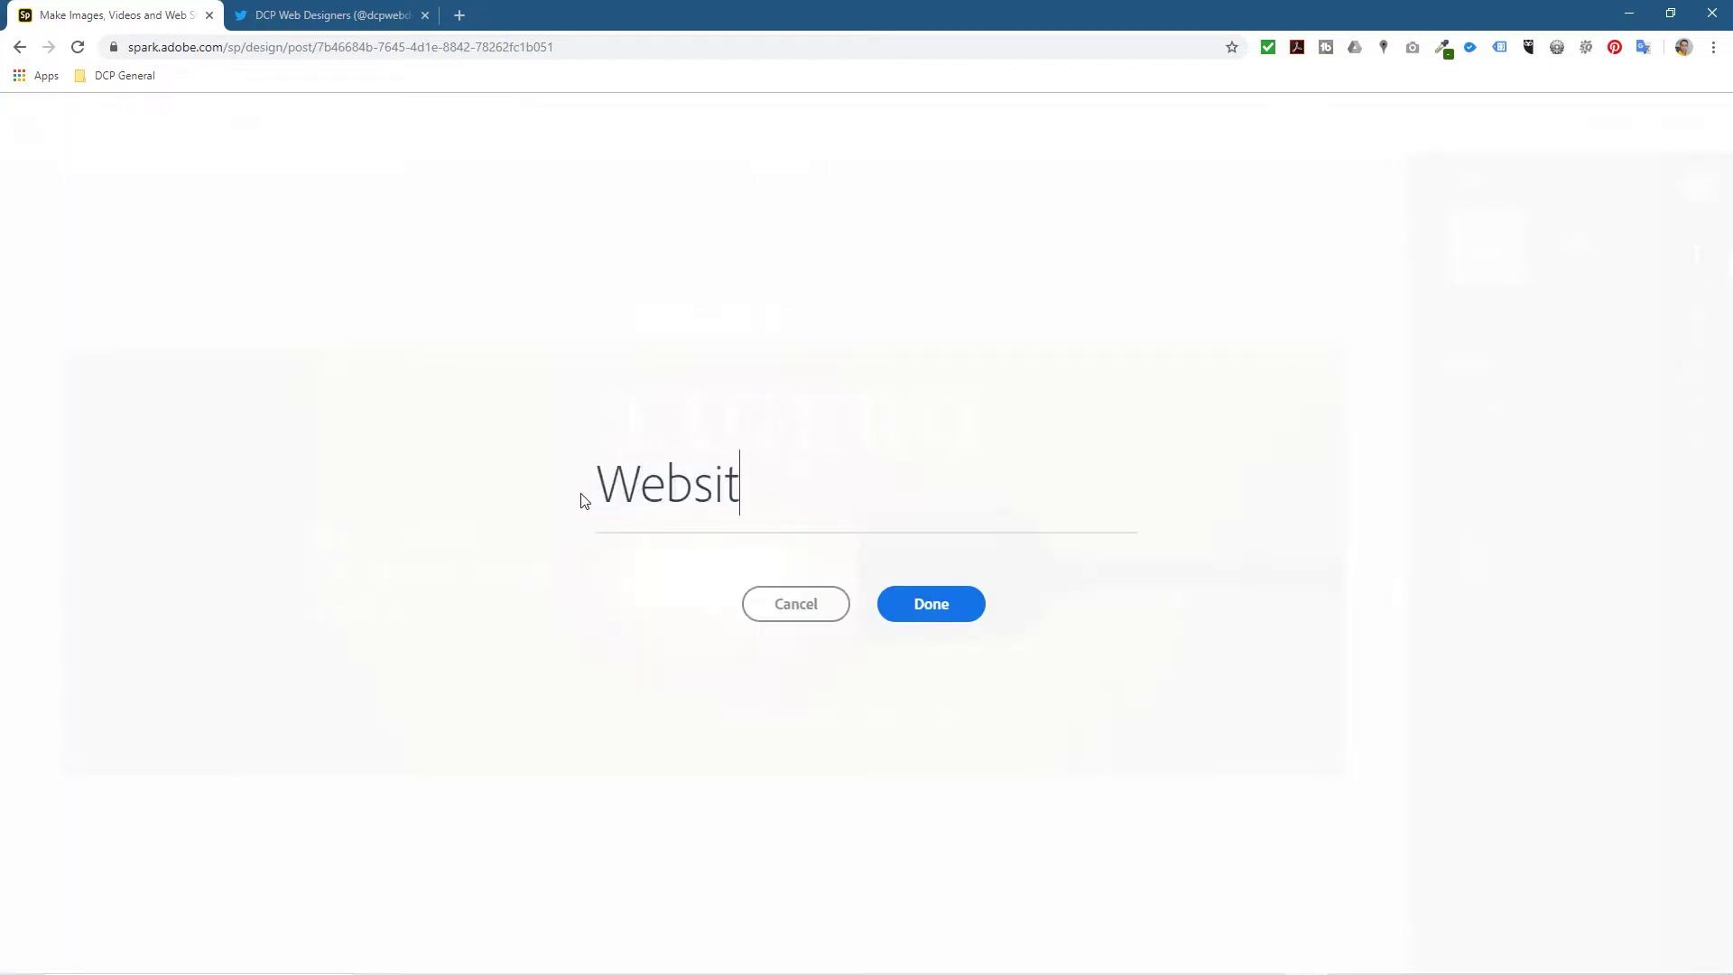
left_click(923, 612)
left_click_drag(883, 445, 1172, 442)
left_click_drag(1063, 412, 808, 423)
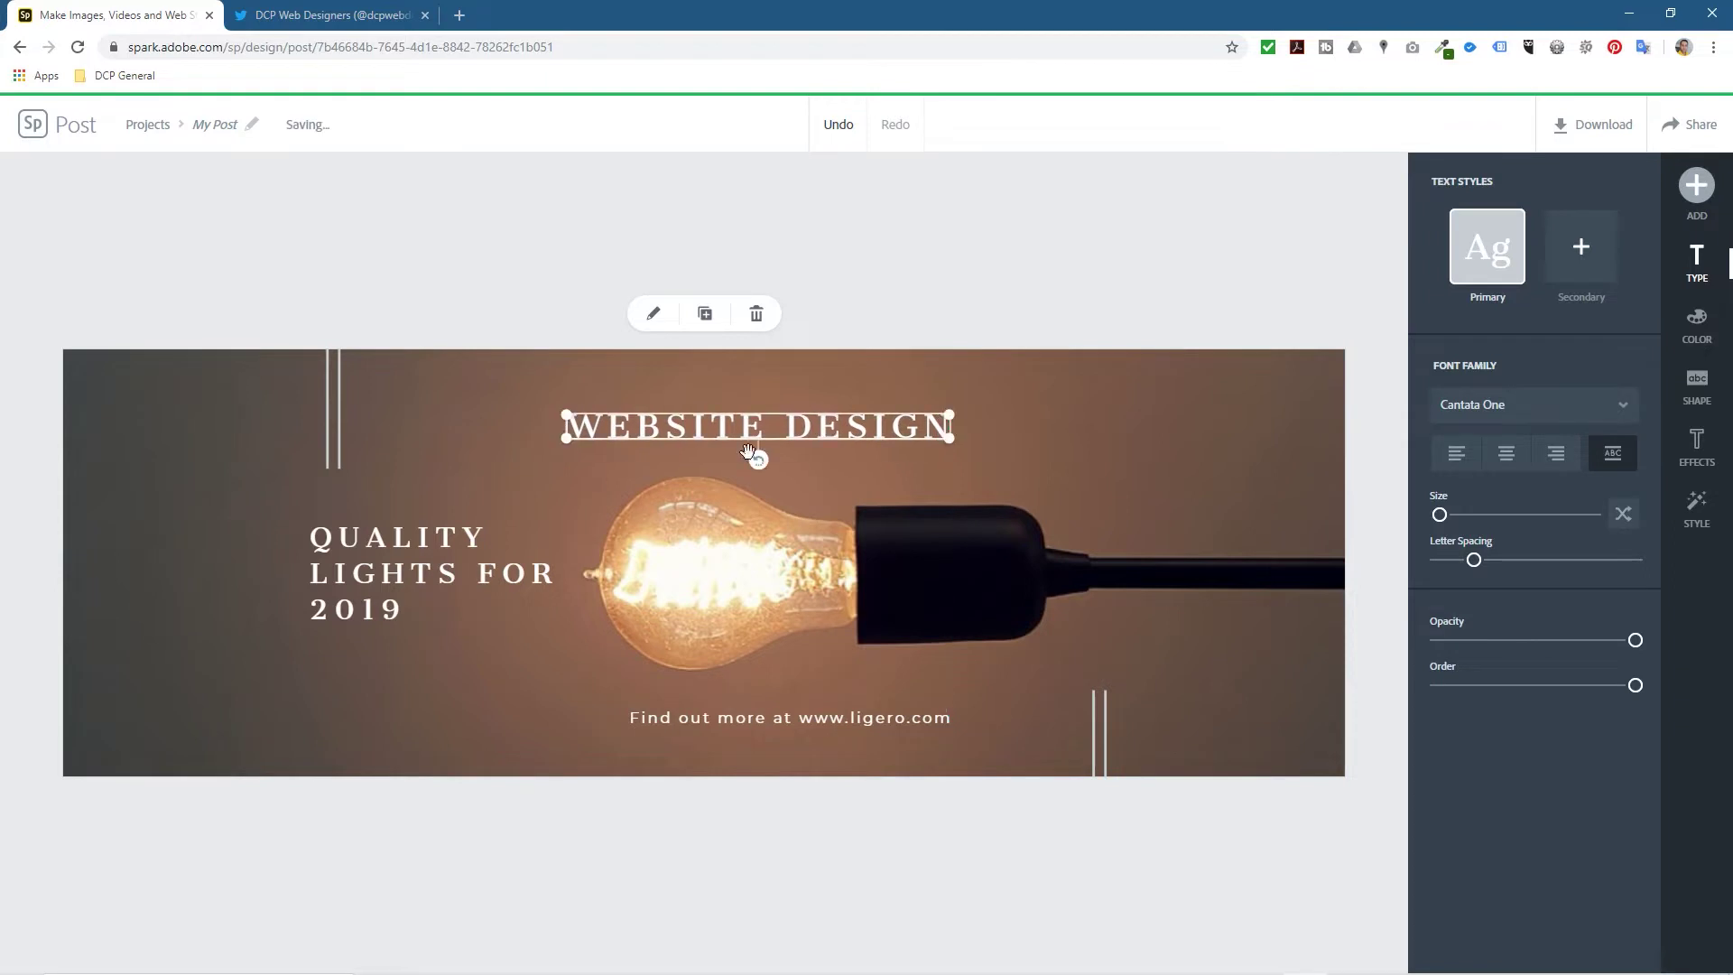
- Change the "Quality Lights for 2019" text beside the light bulb to "Celebrating 15 Years"
left_click(414, 568)
left_click(418, 586)
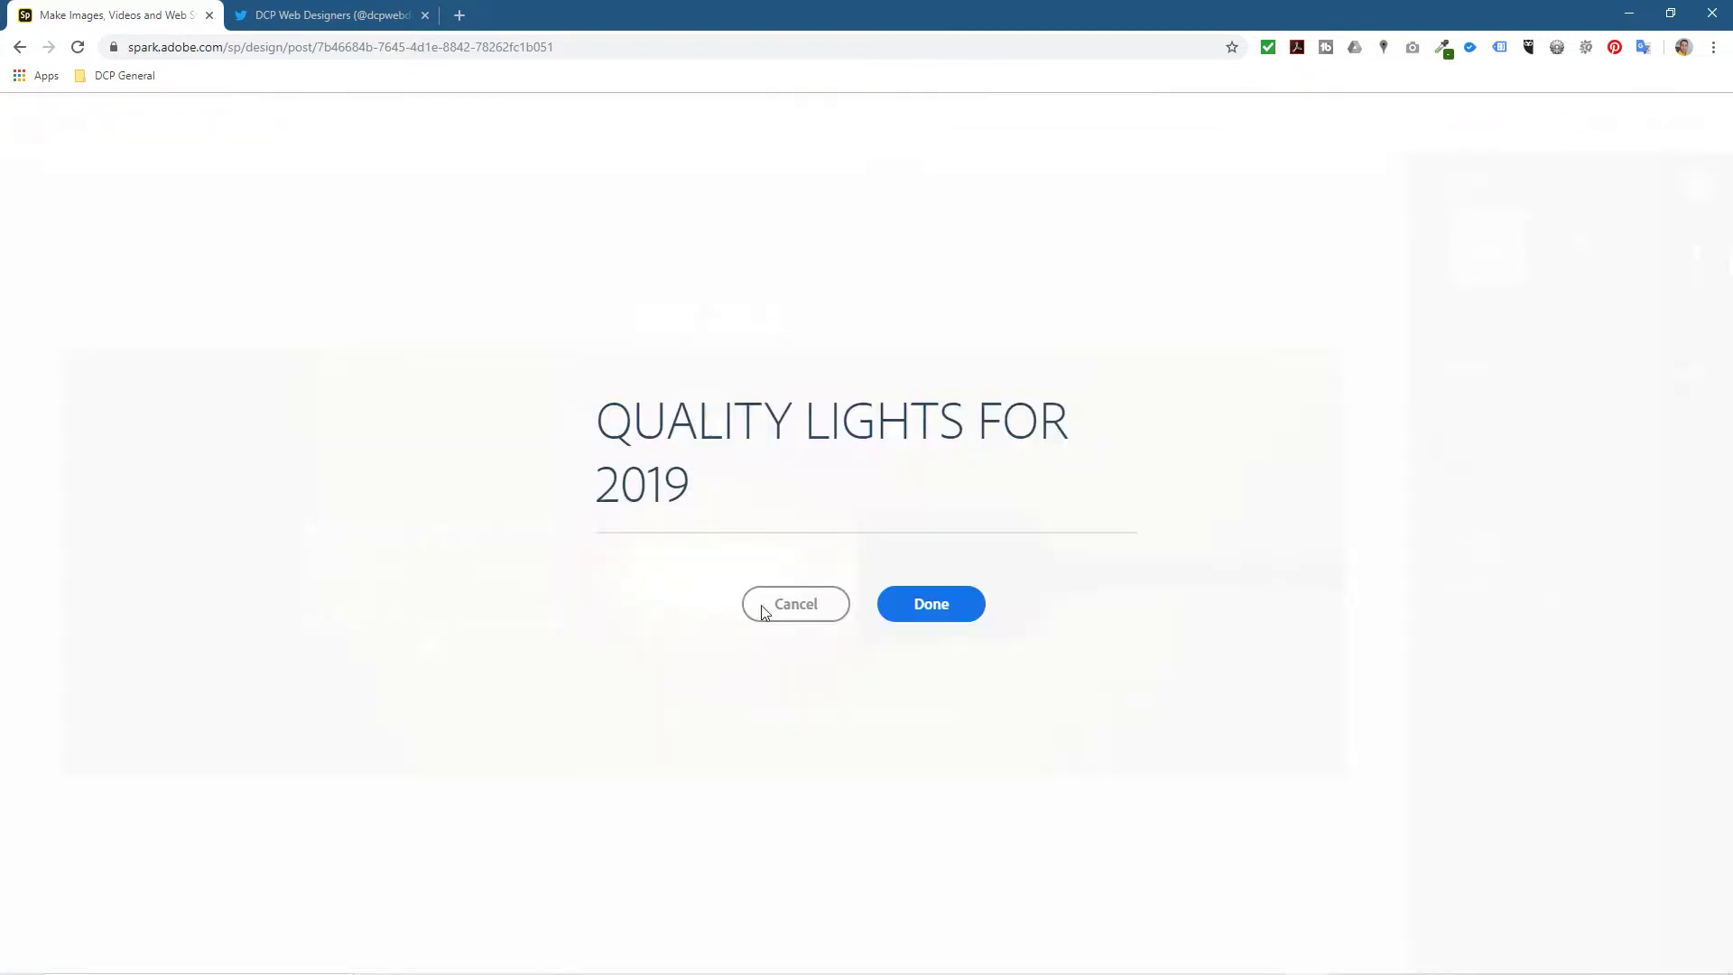
left_click_drag(754, 494, 536, 389)
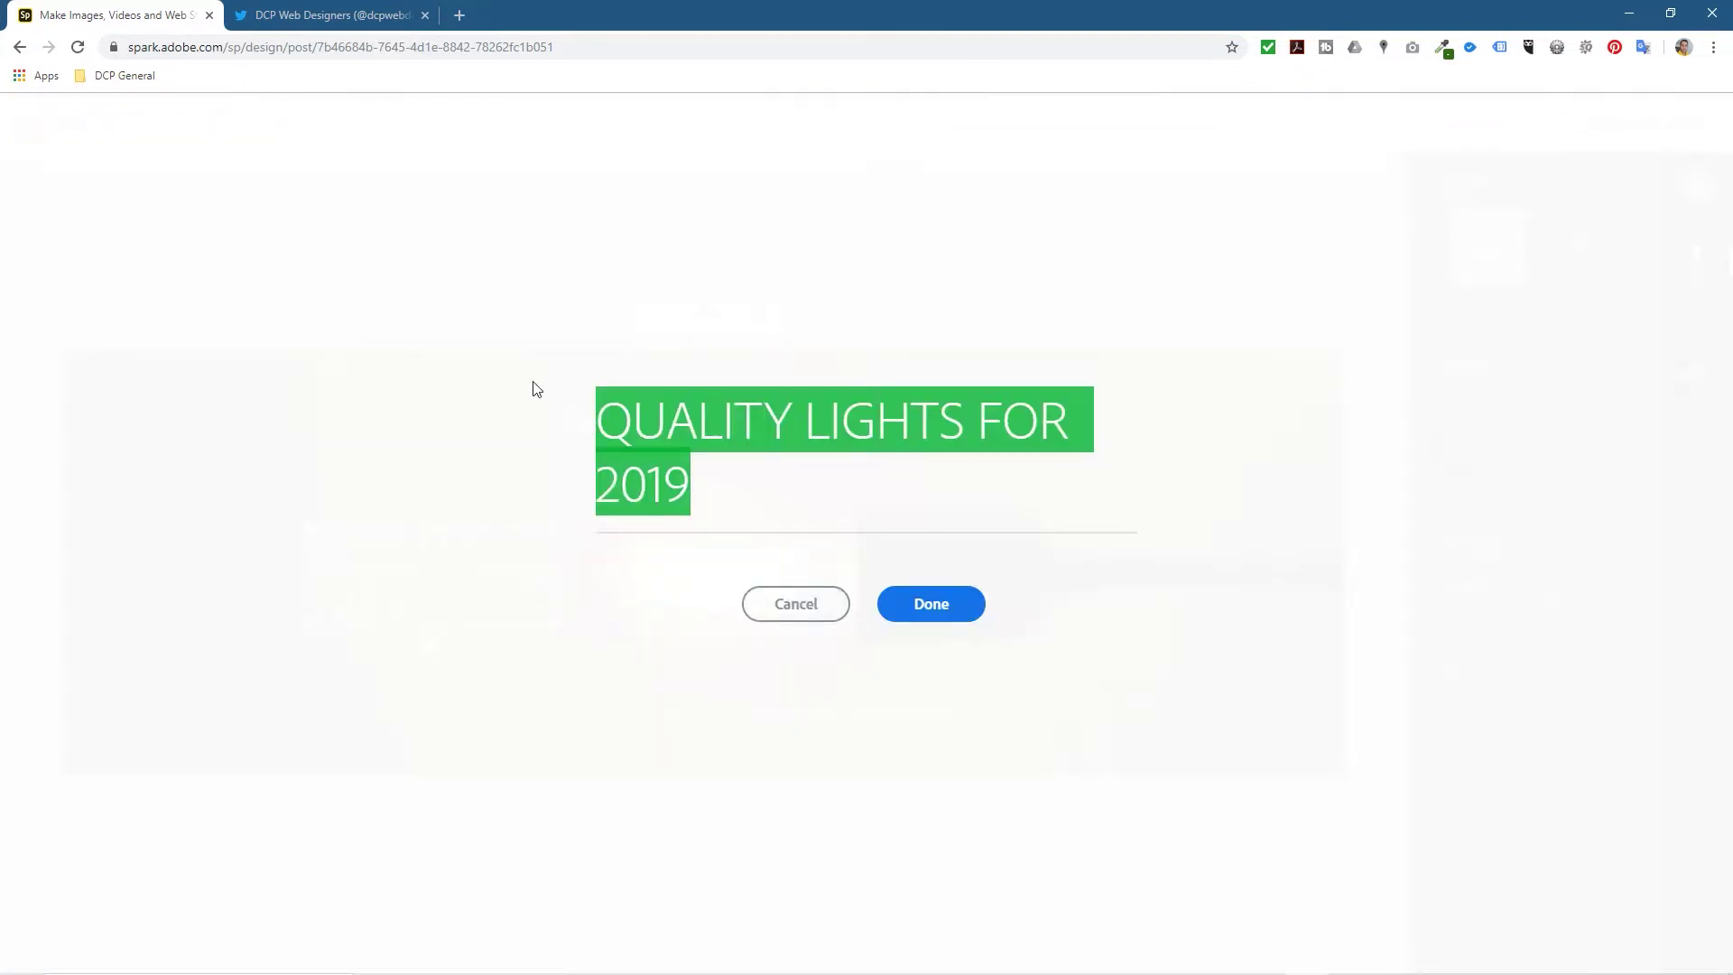
type("Celebrating 15 years")
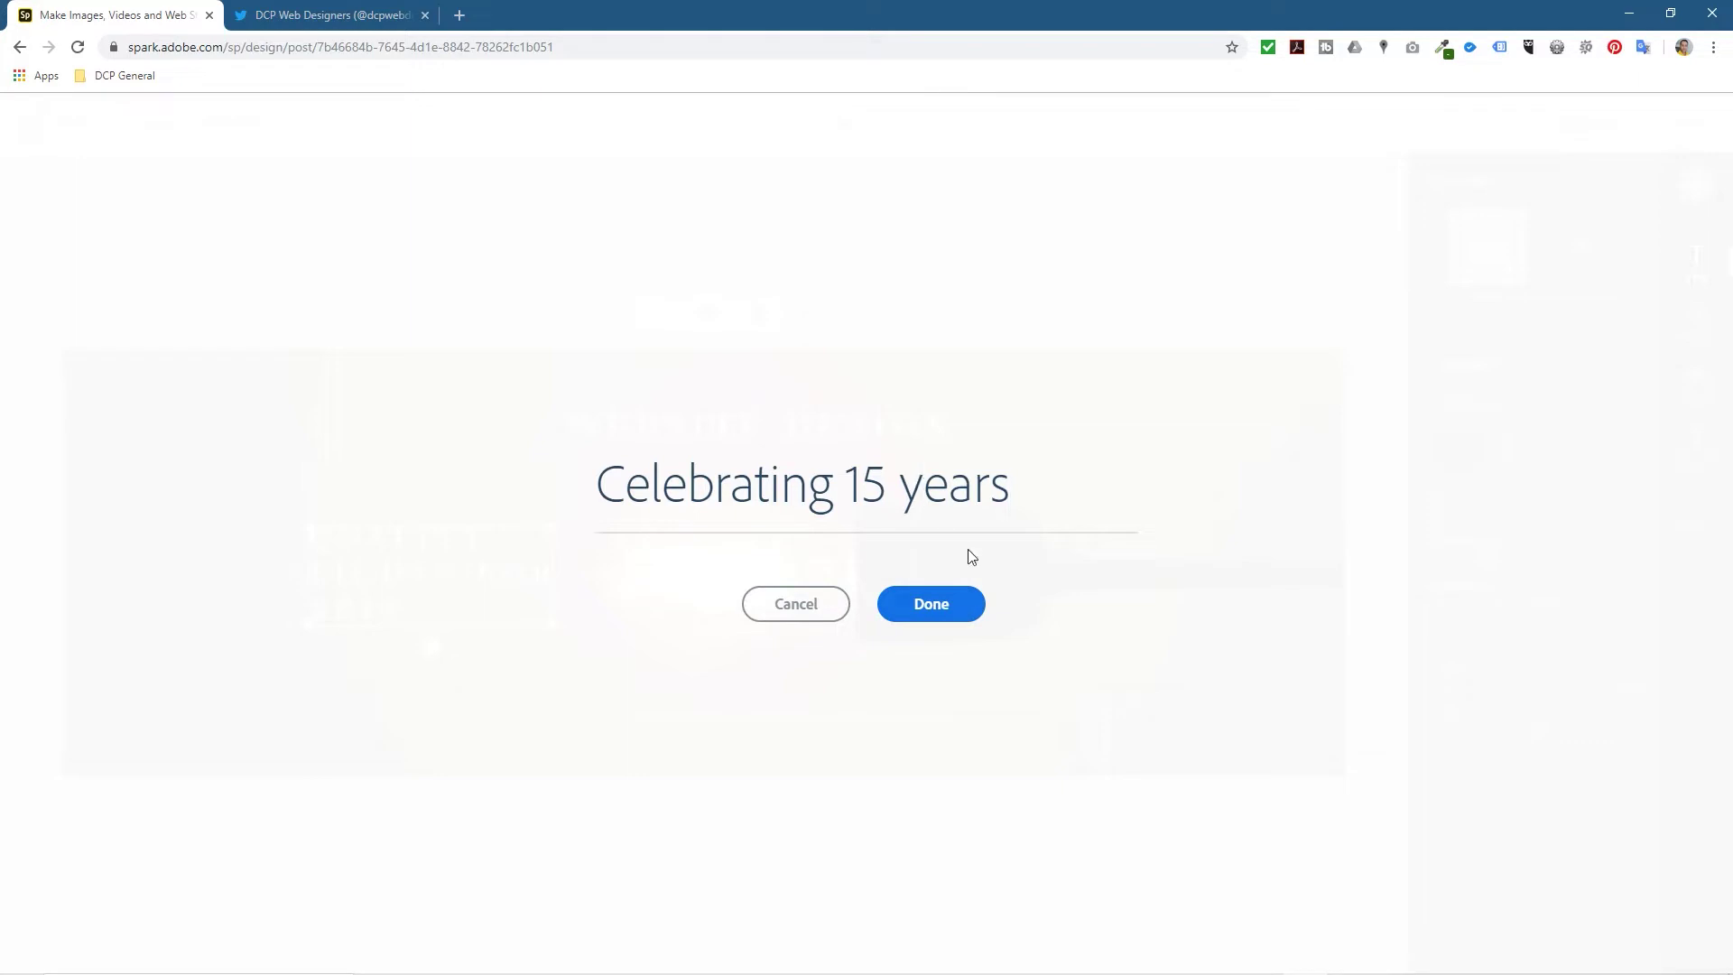
key("BackSpace")
type("T")
key("BackSpace")
type("Y")
left_click(927, 609)
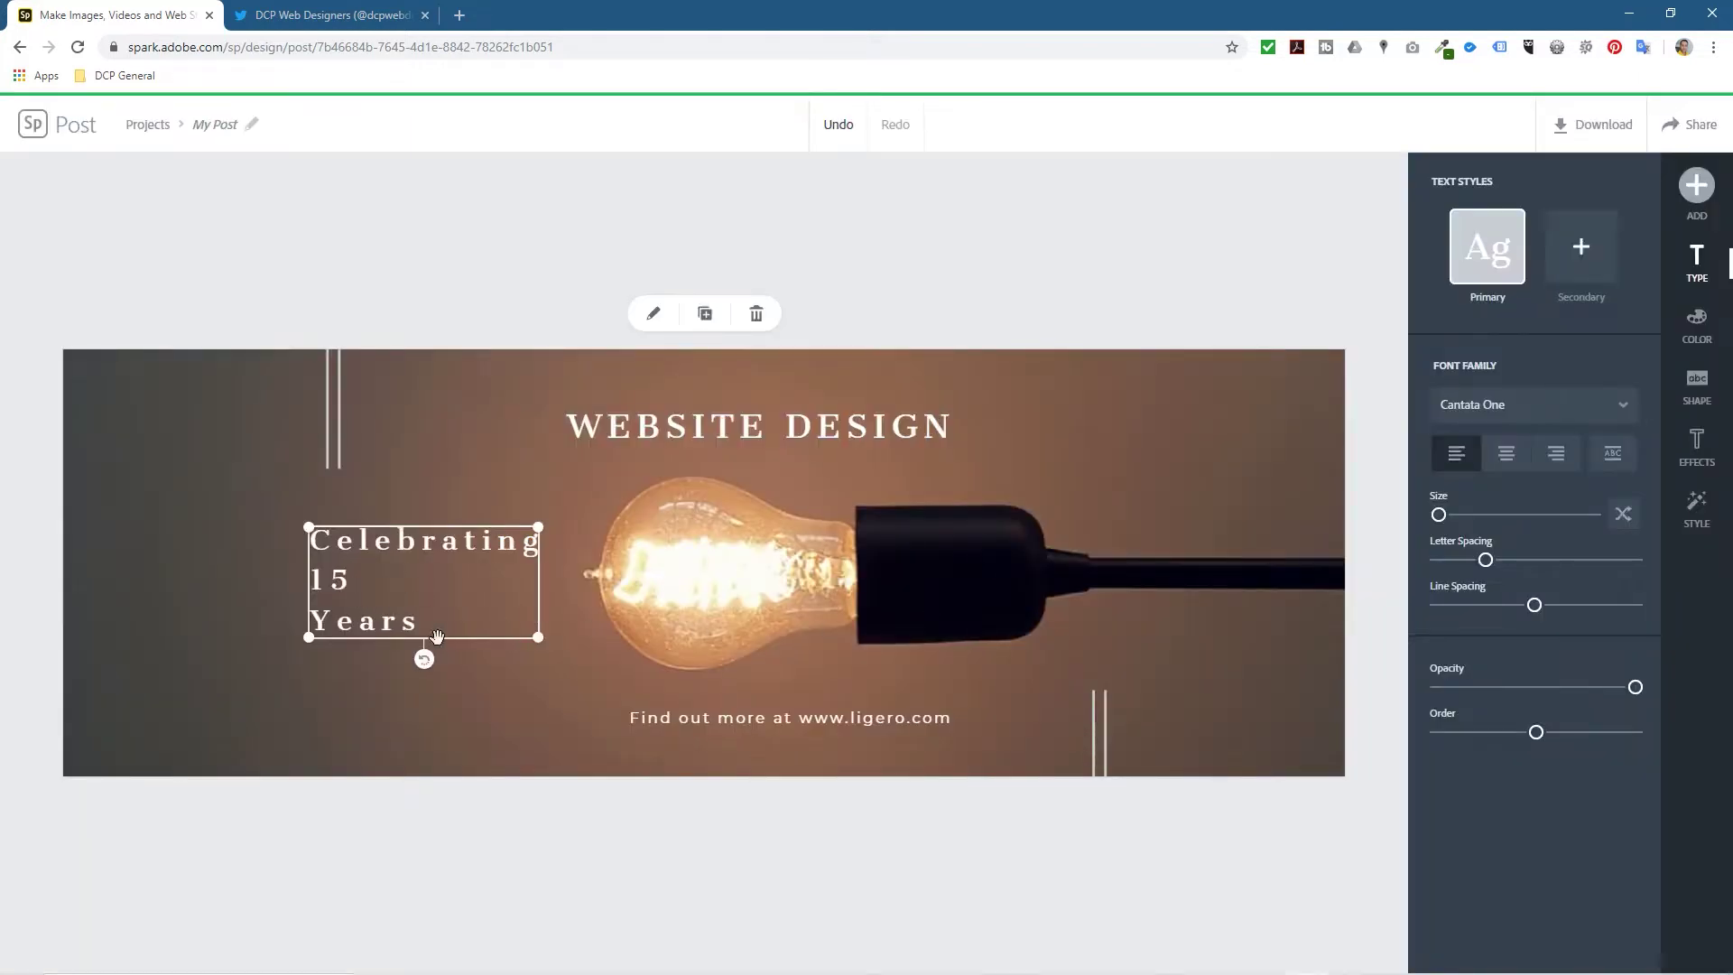
left_click(772, 717)
left_click(809, 729)
double_click(810, 718)
left_click_drag(929, 494, 557, 502)
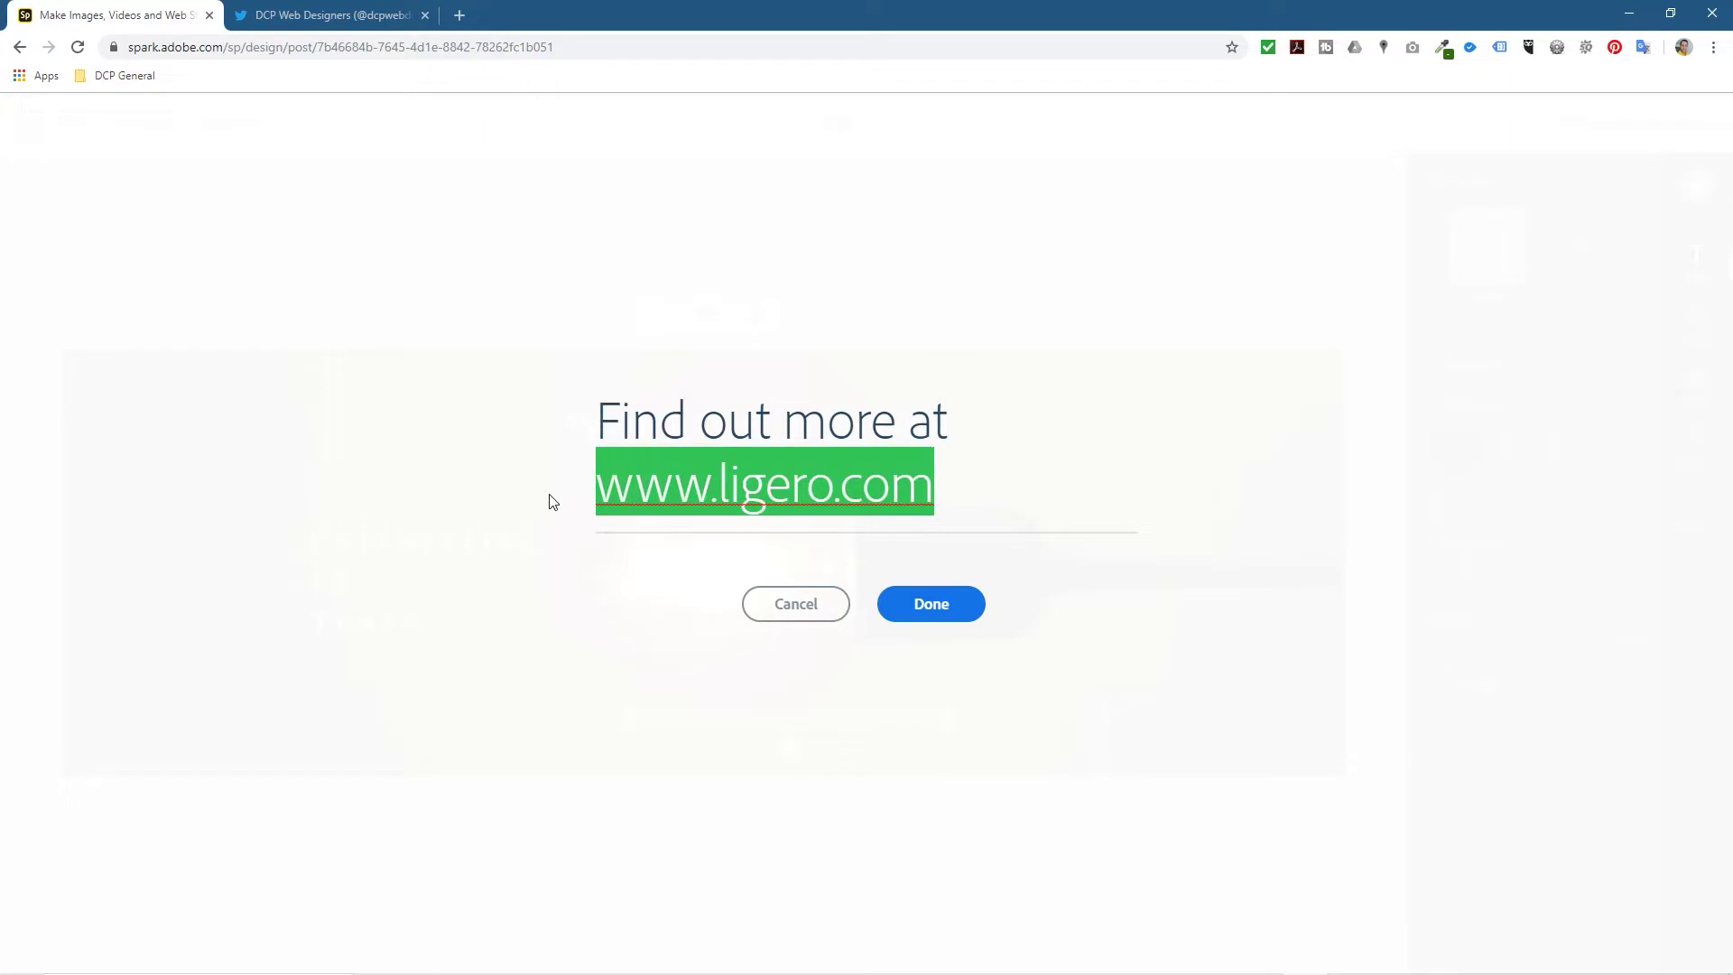
type("www.dcpweb")
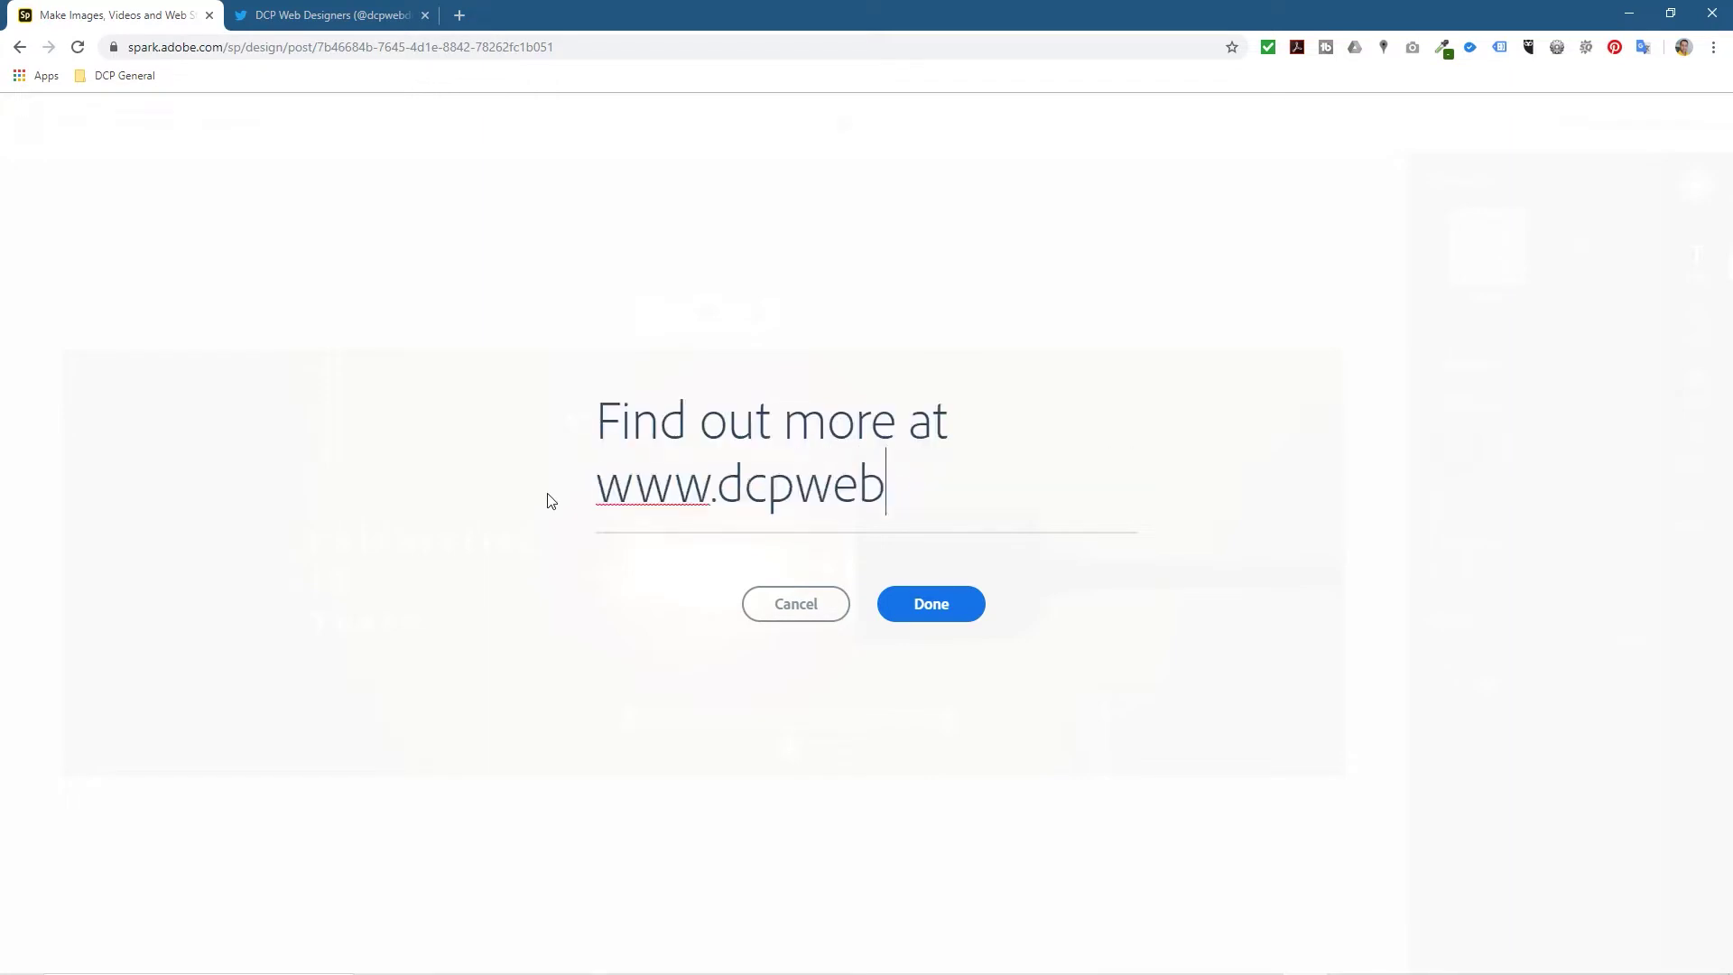
type(".co.uk")
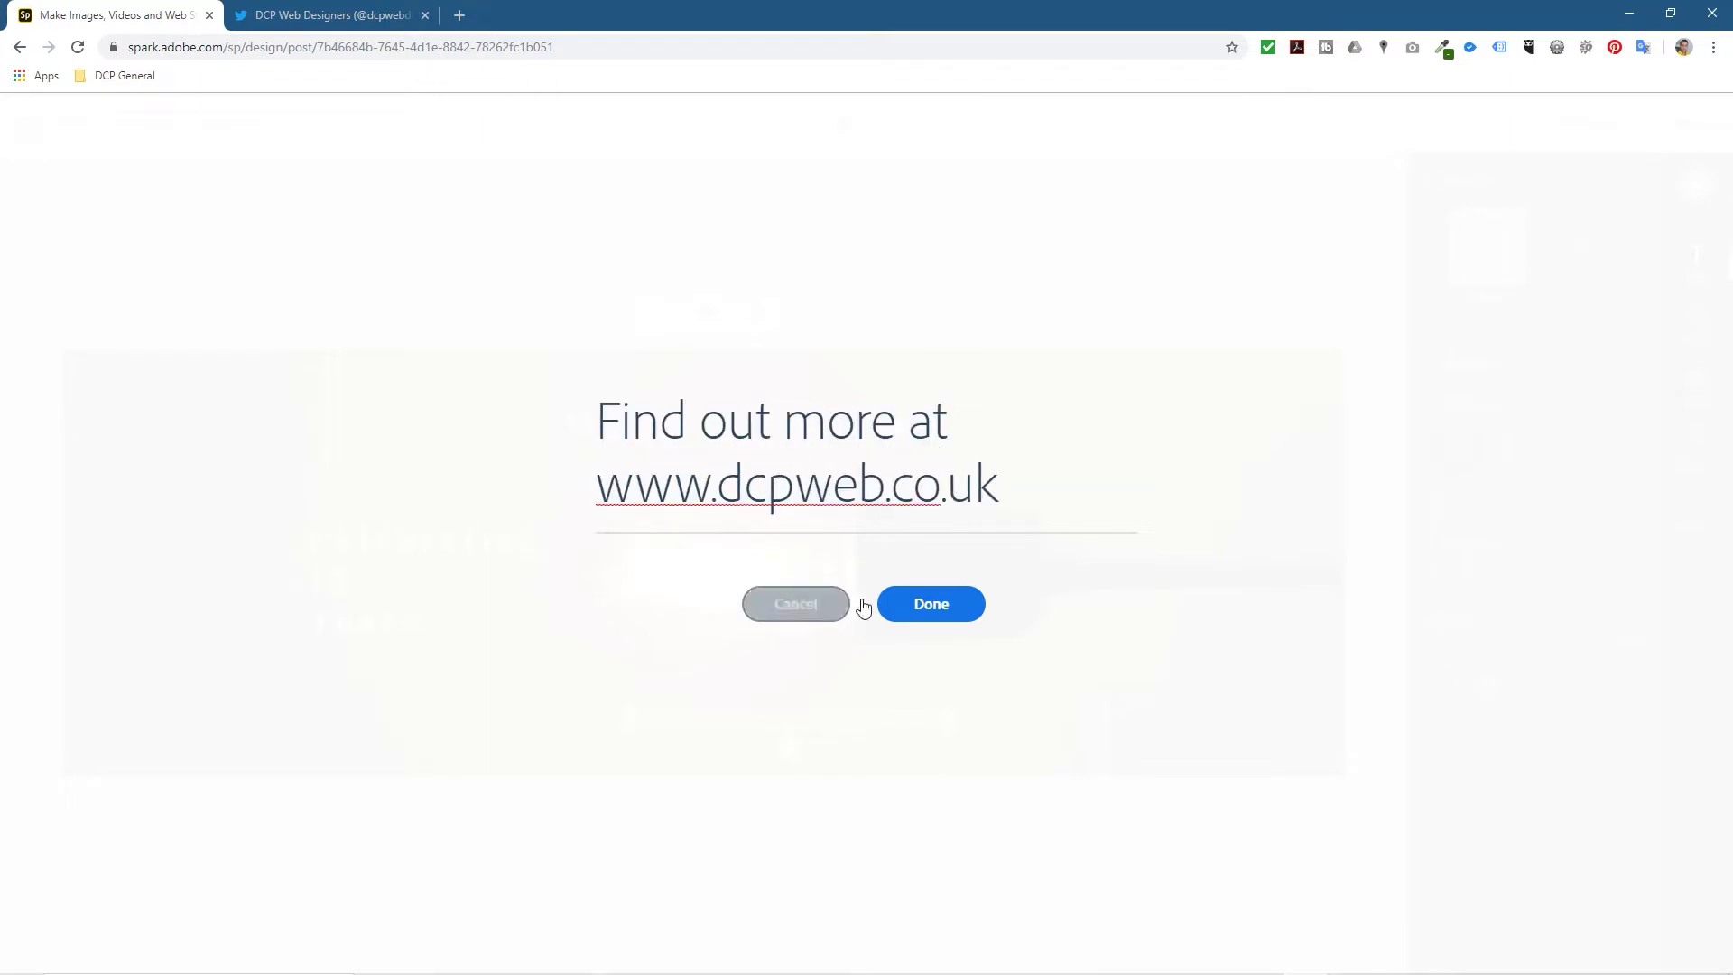
left_click(942, 625)
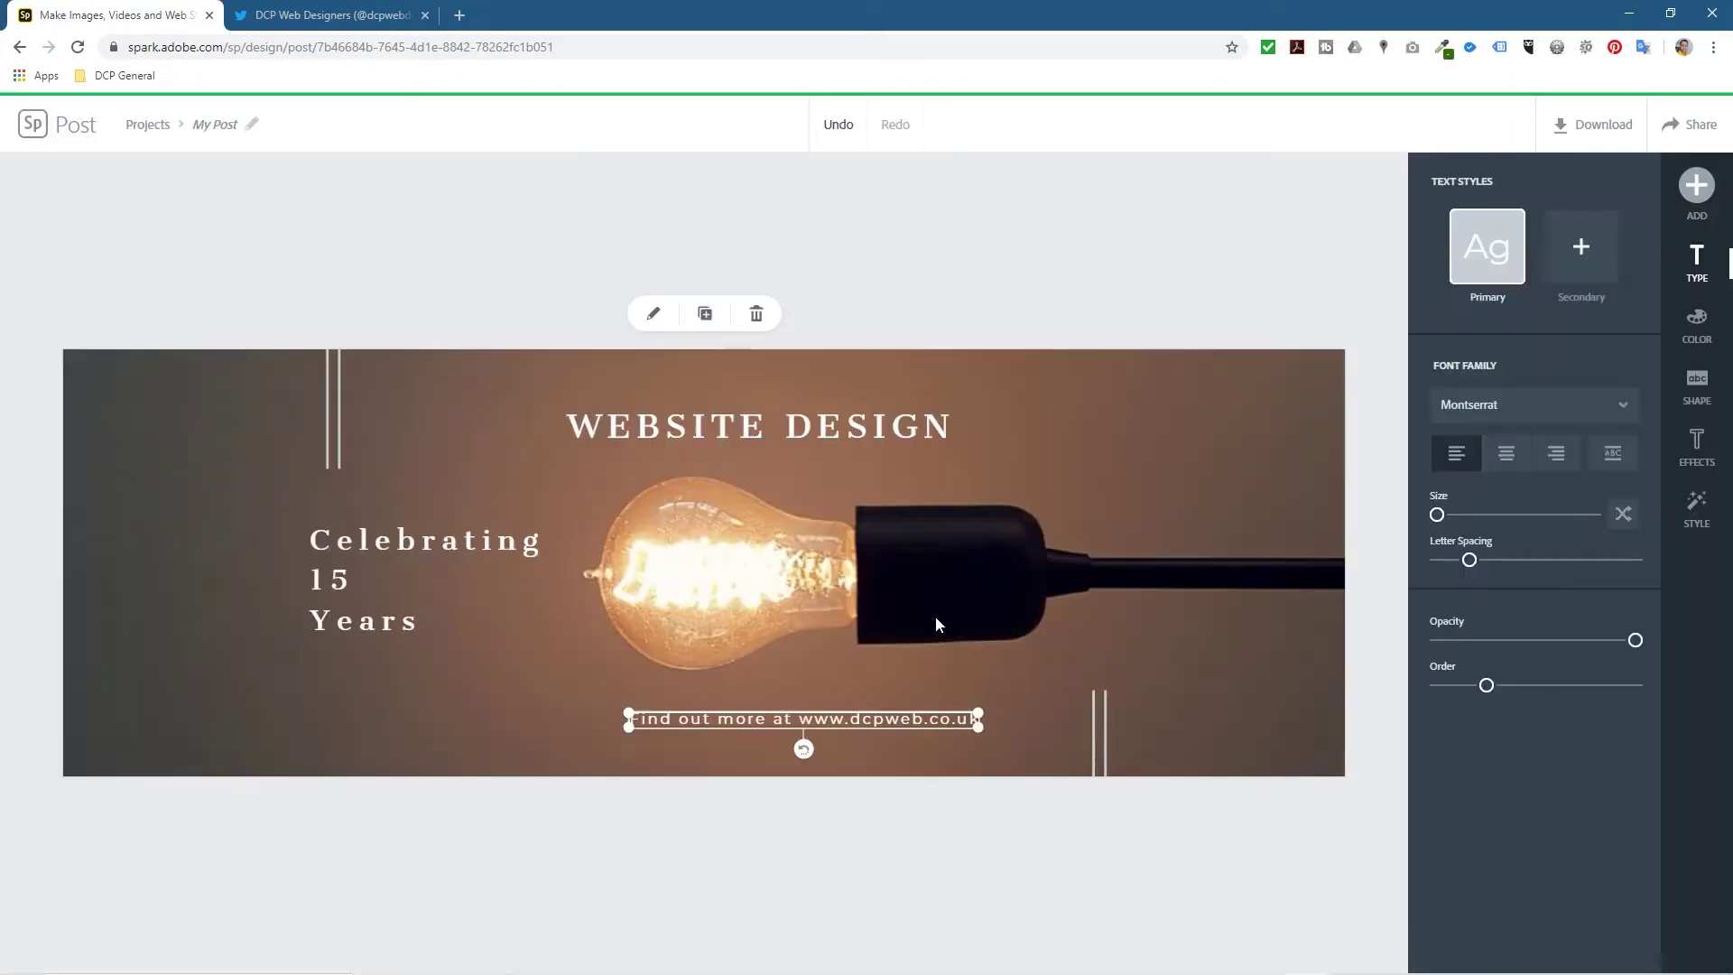
left_click(977, 826)
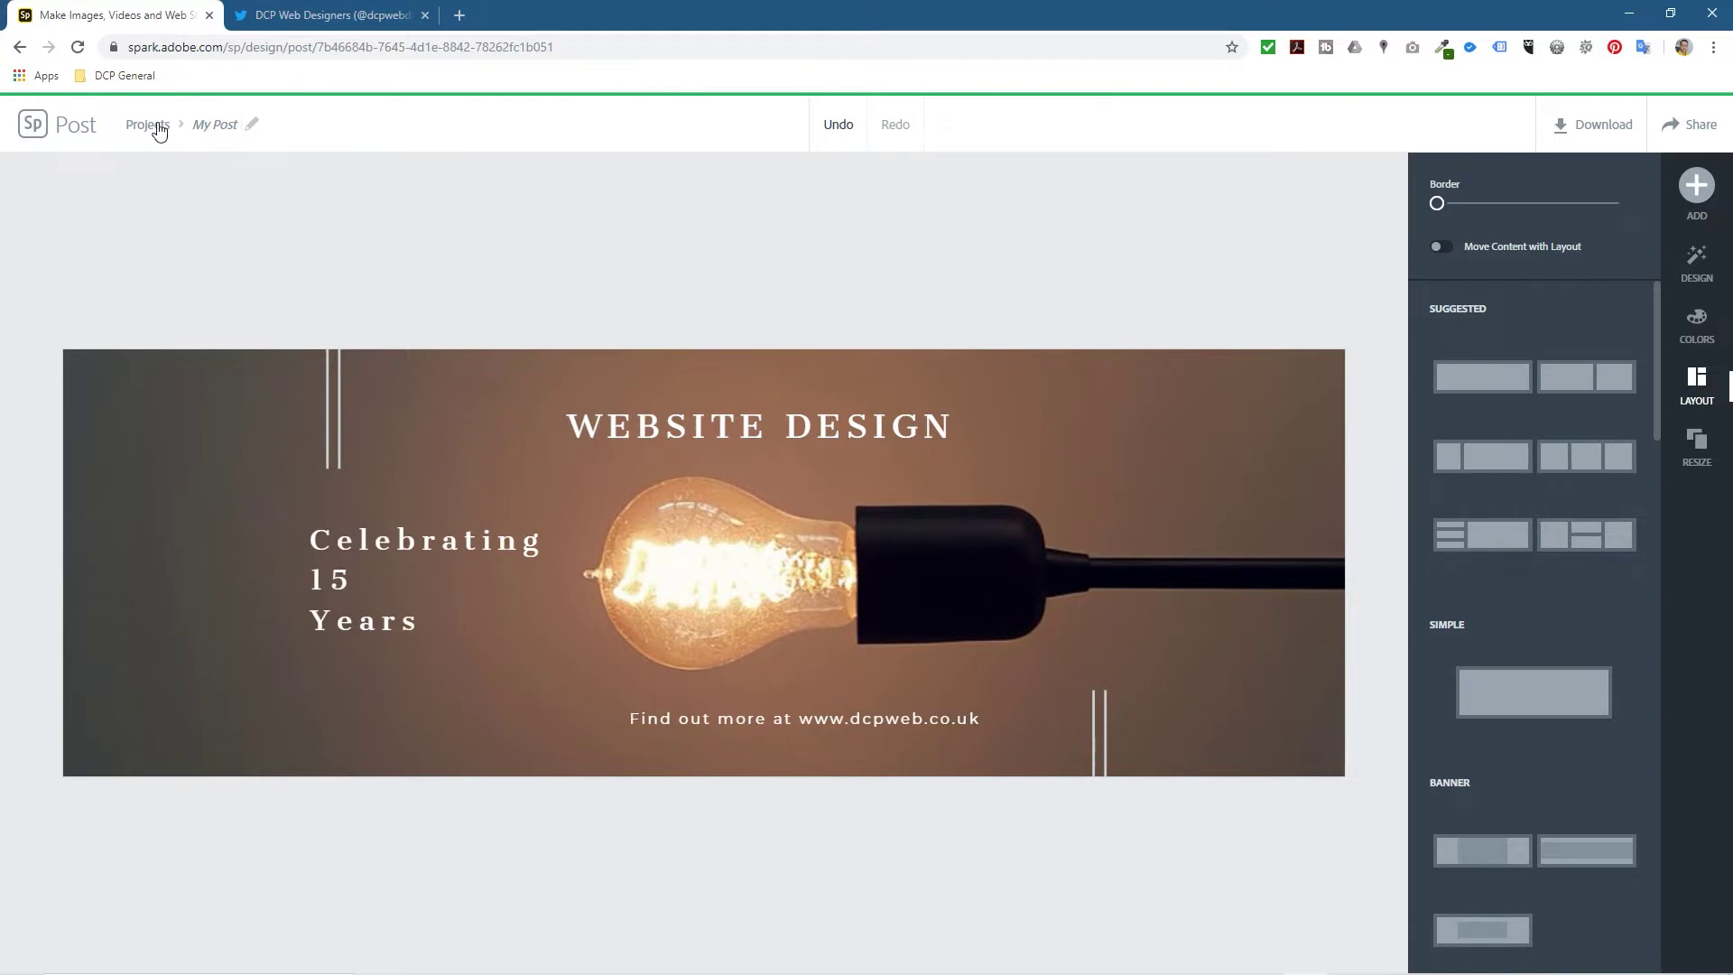
- Leave the post's name as it is, return to the projects list, and download the light bulb post
left_click(209, 127)
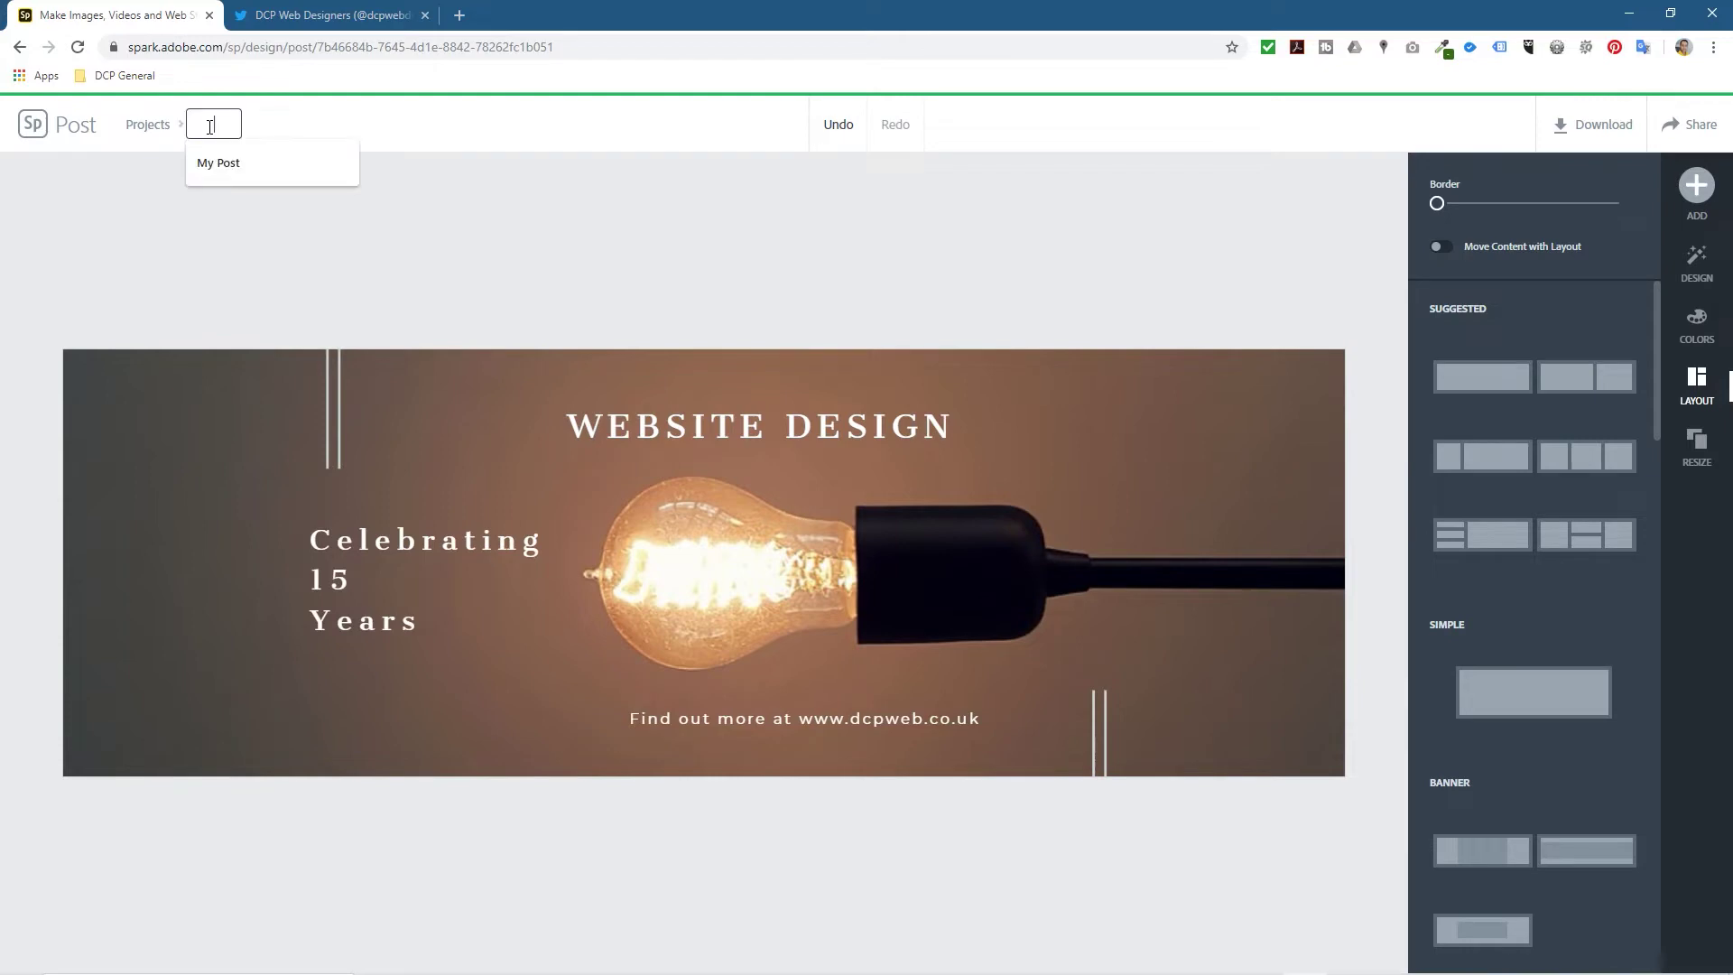
left_click(117, 180)
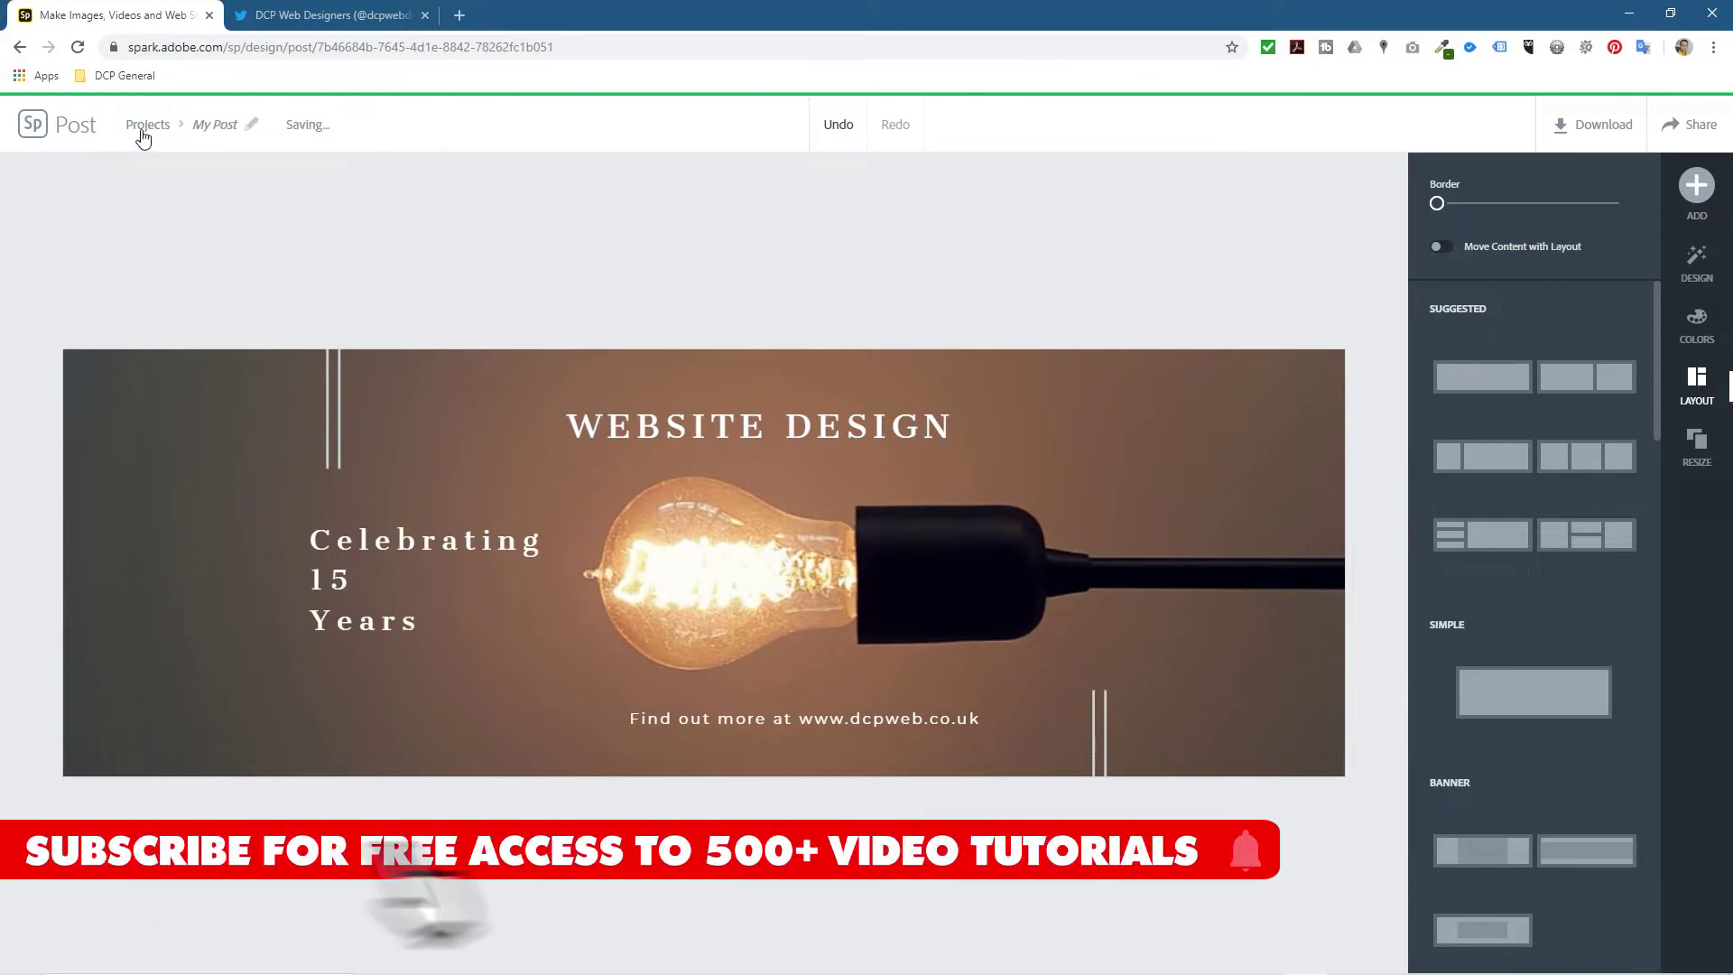
left_click(144, 127)
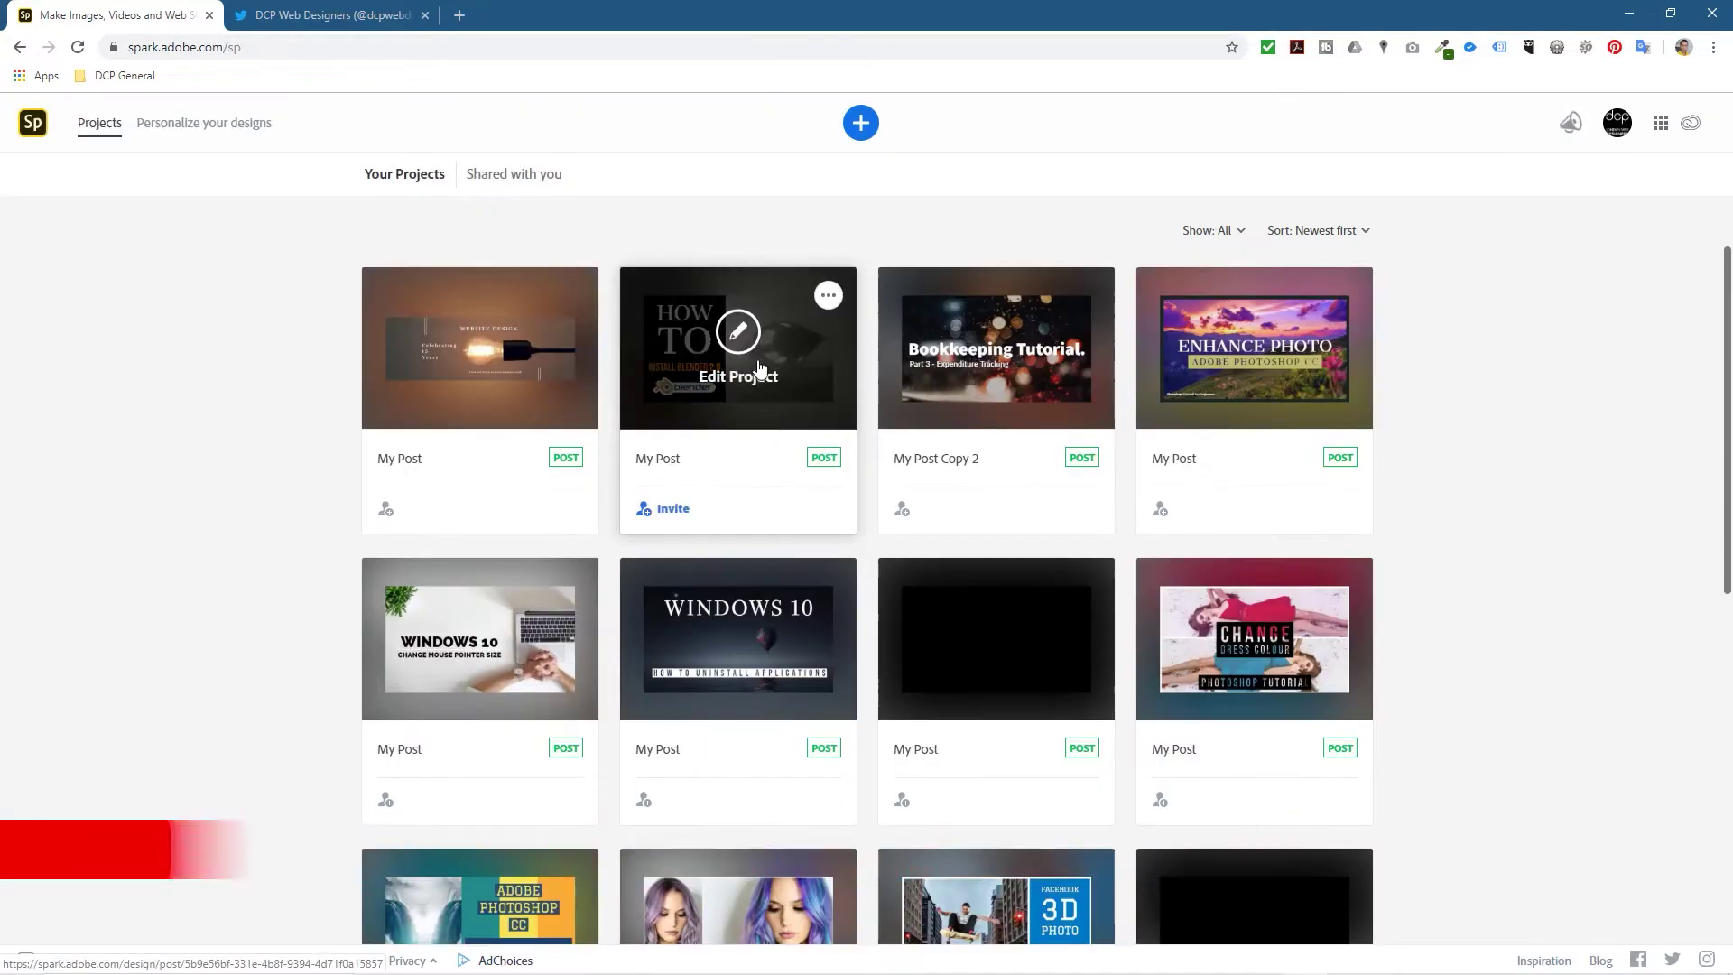
mouse_move(578, 303)
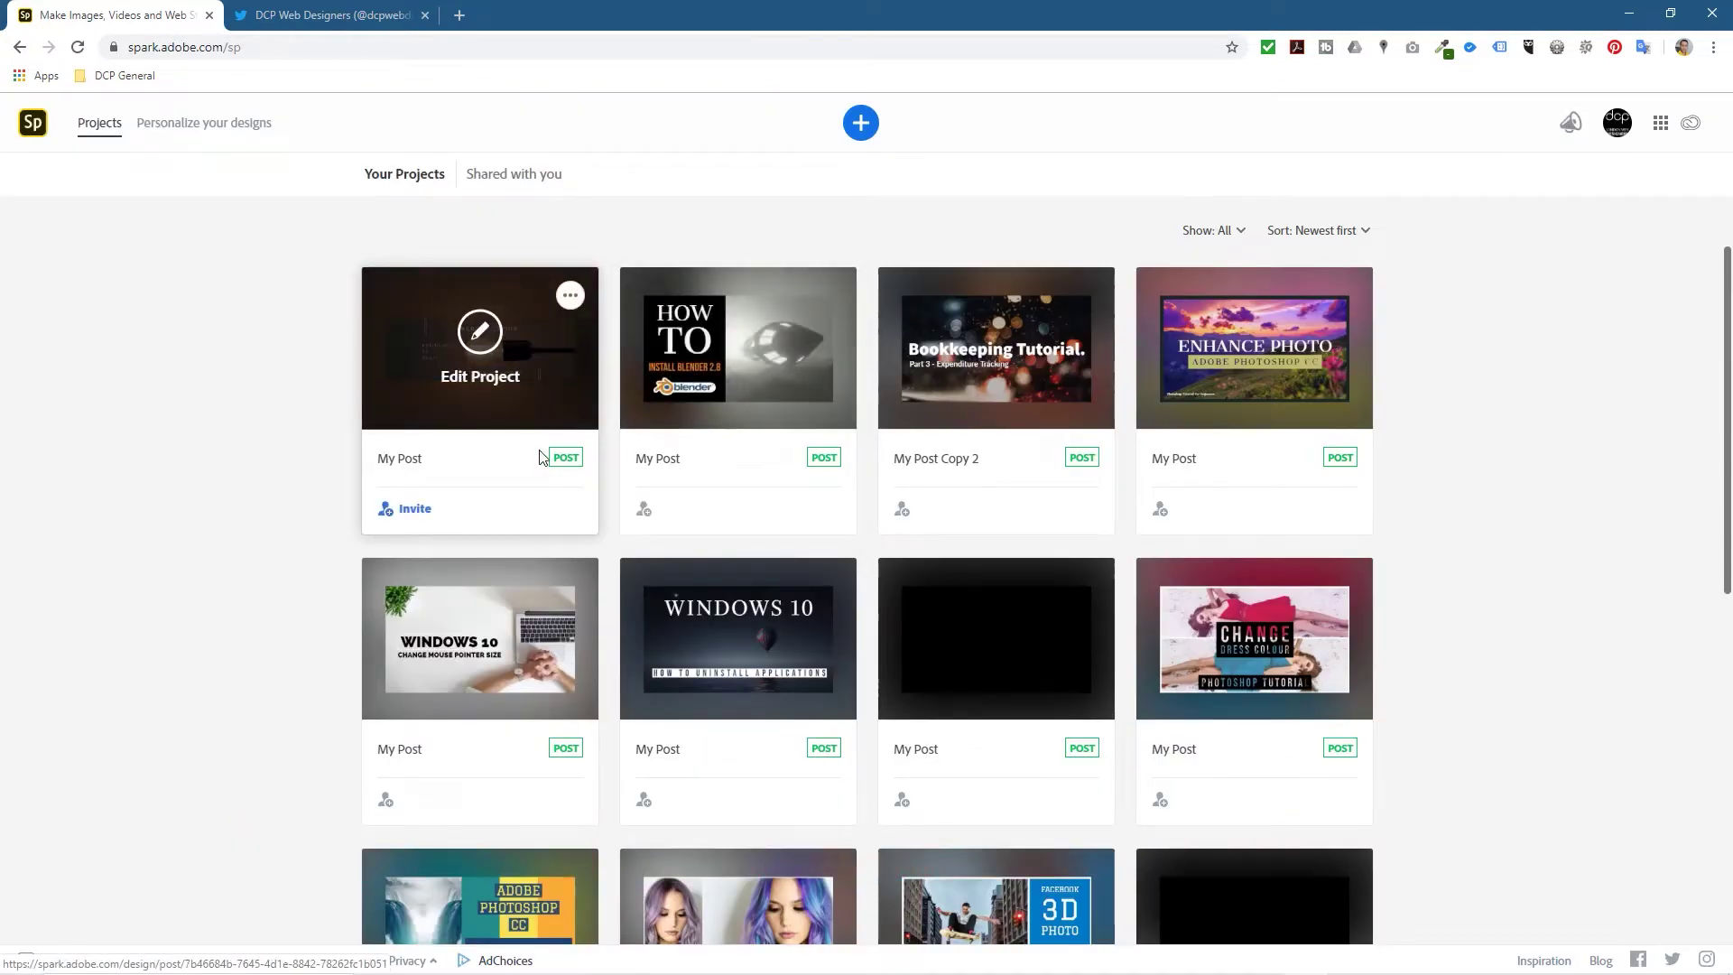
left_click(569, 298)
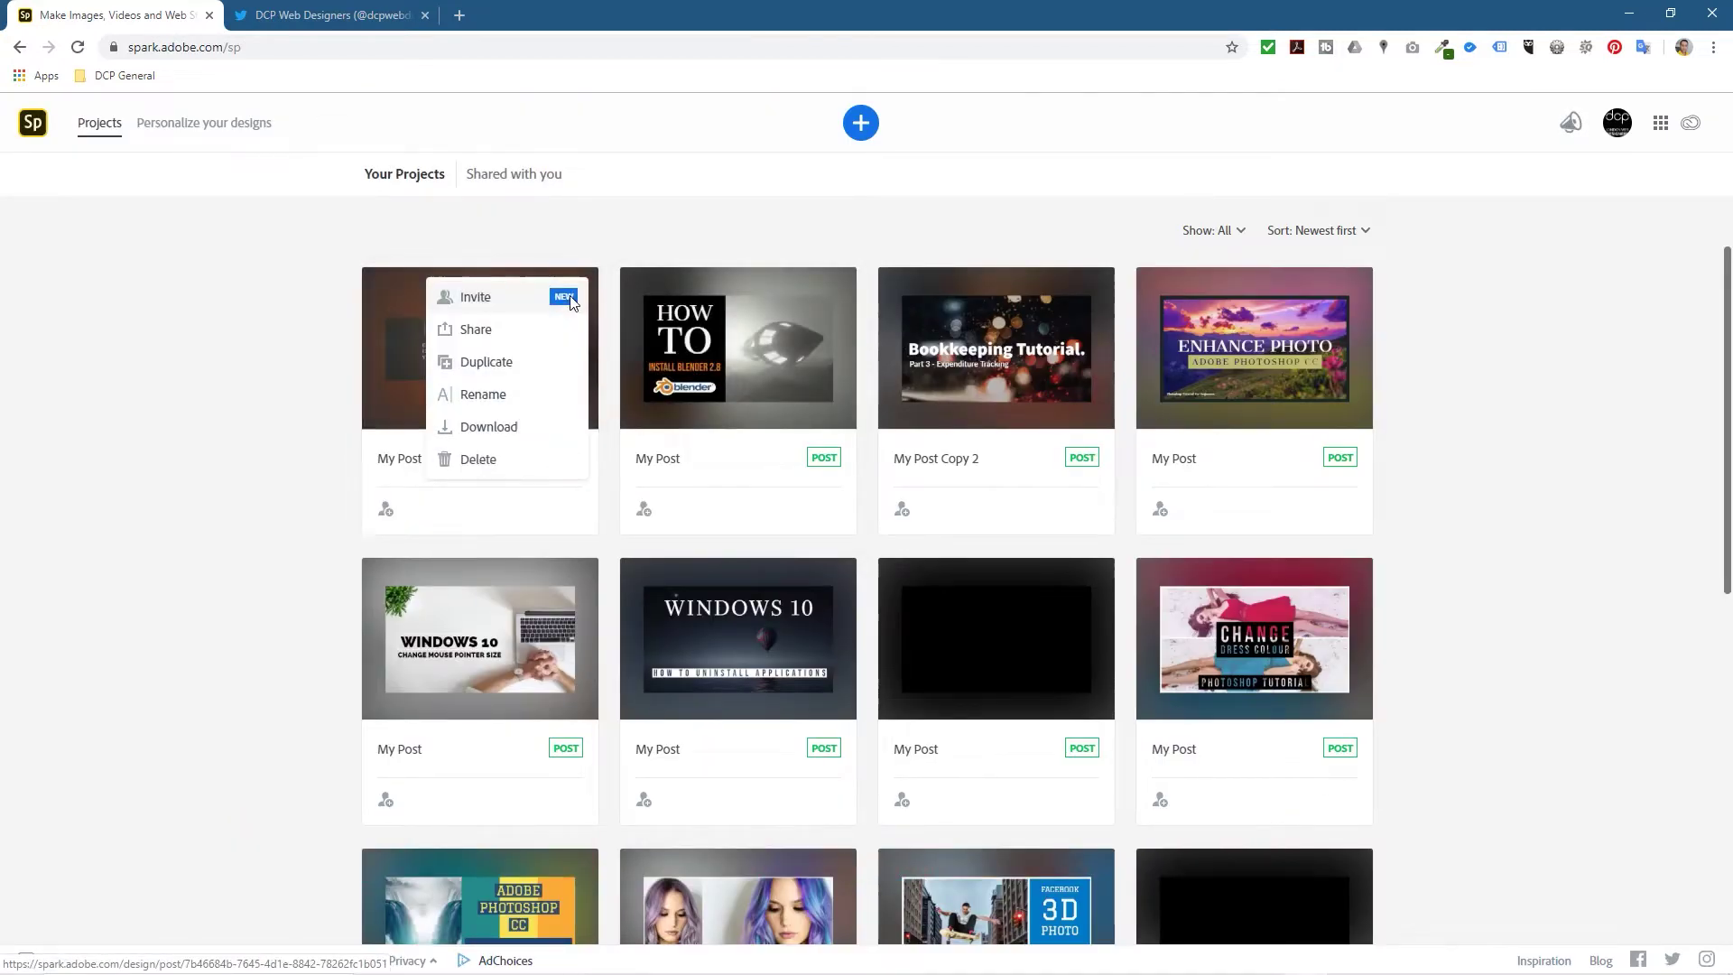
left_click(511, 426)
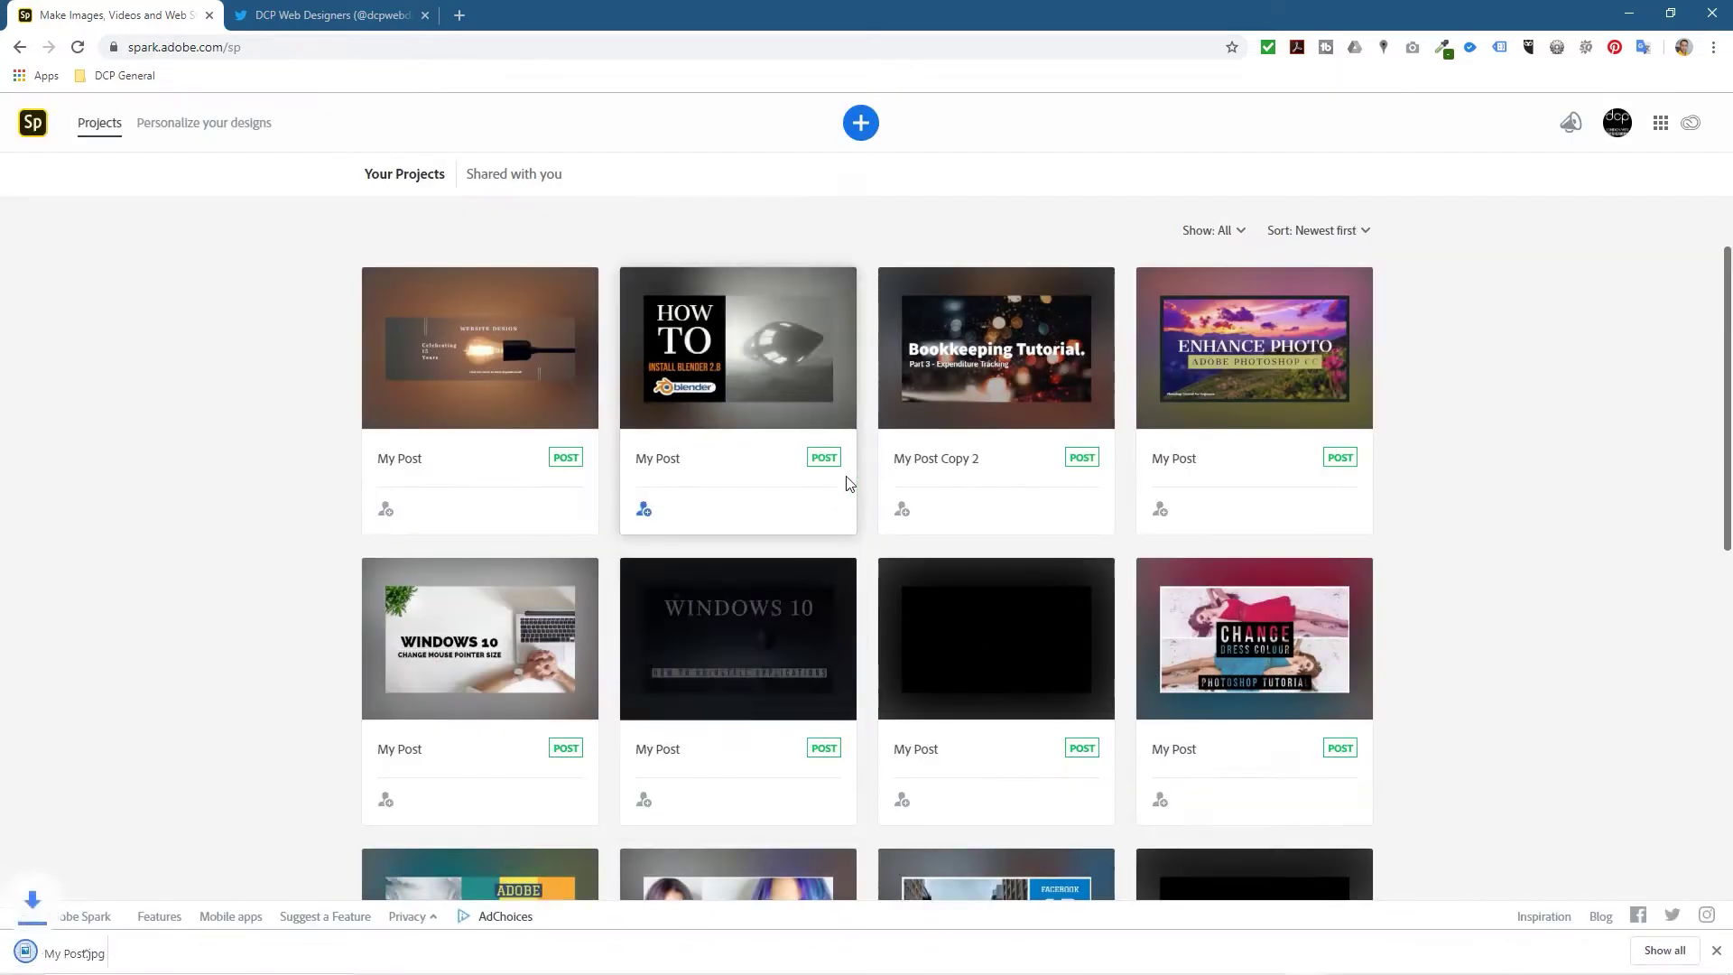
- Put the downloaded My Post.jpg into the desktop folder for the Adobe Spark social media posts and rename it "twitter header"
left_click_drag(864, 10, 532, 27)
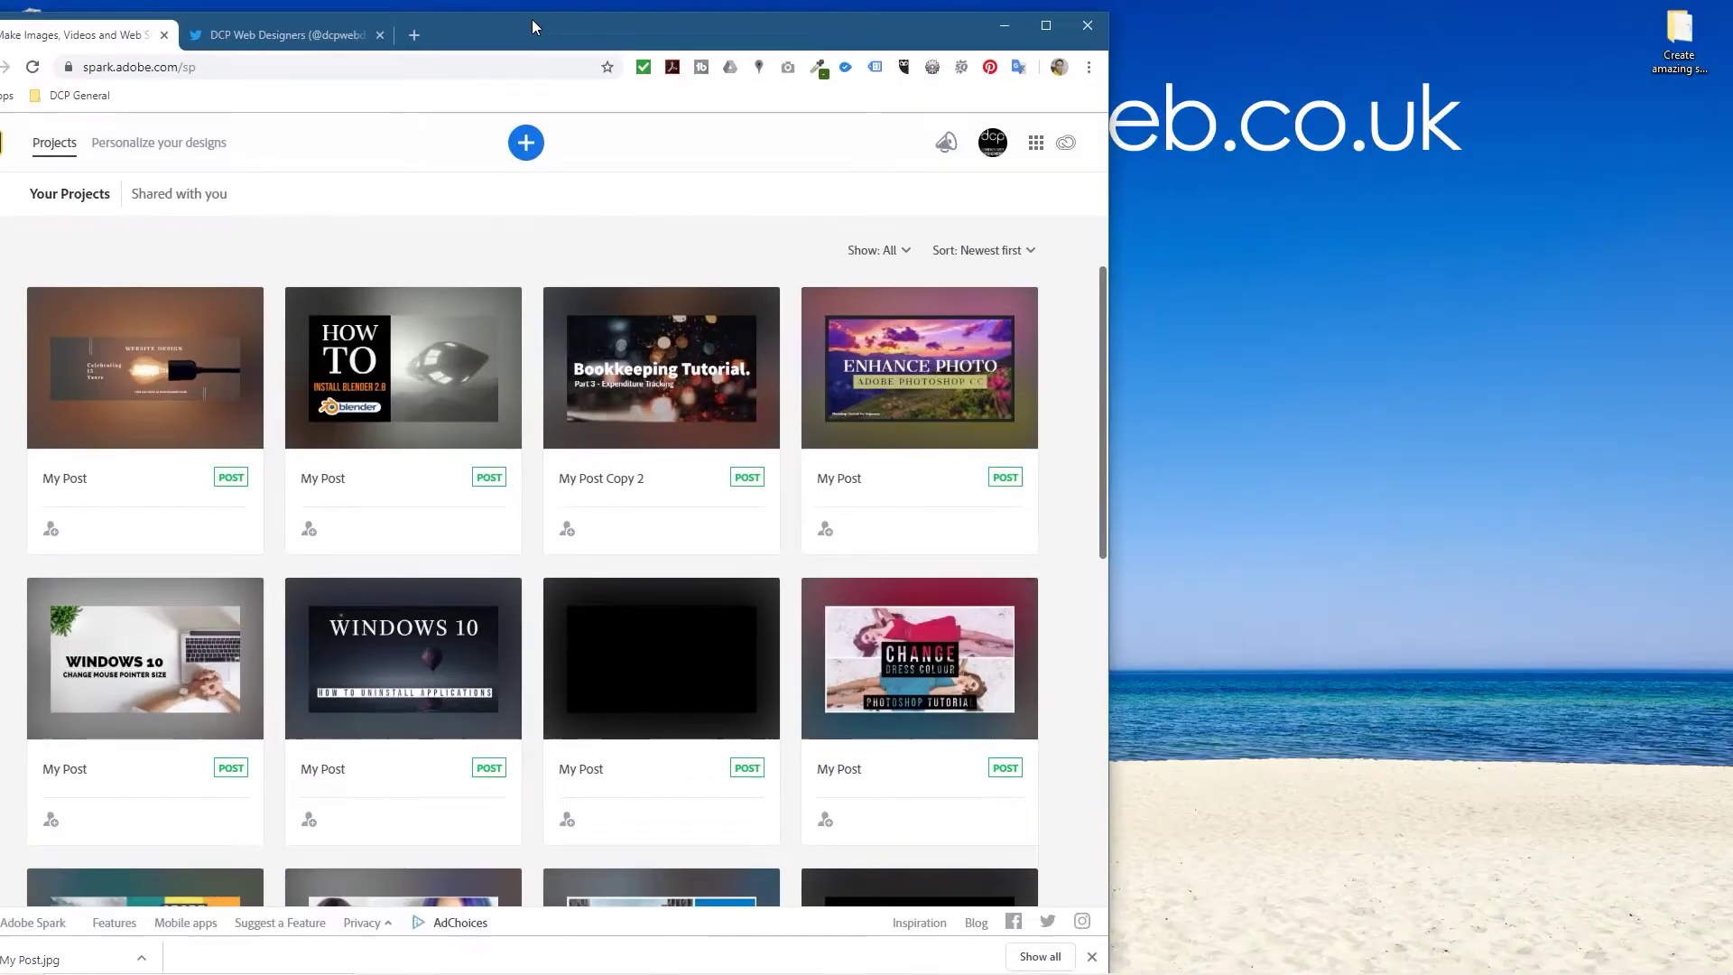
double_click(1683, 63)
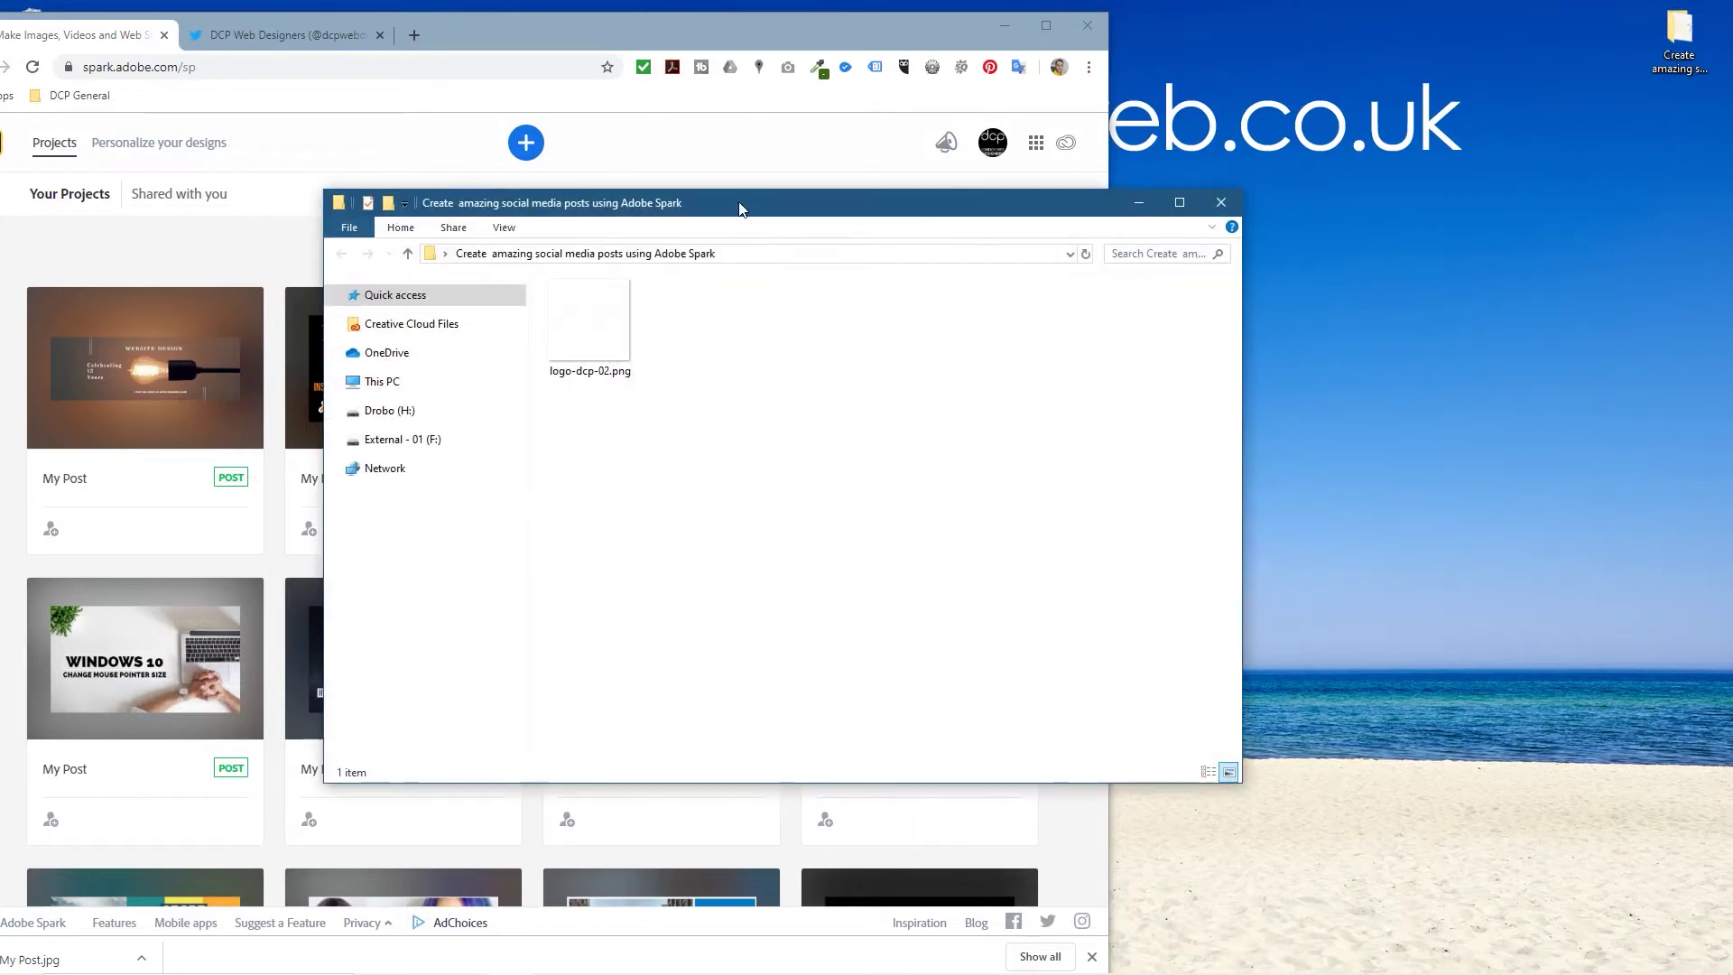
left_click_drag(742, 106, 1152, 108)
left_click_drag(36, 960, 1058, 225)
left_click(1088, 276)
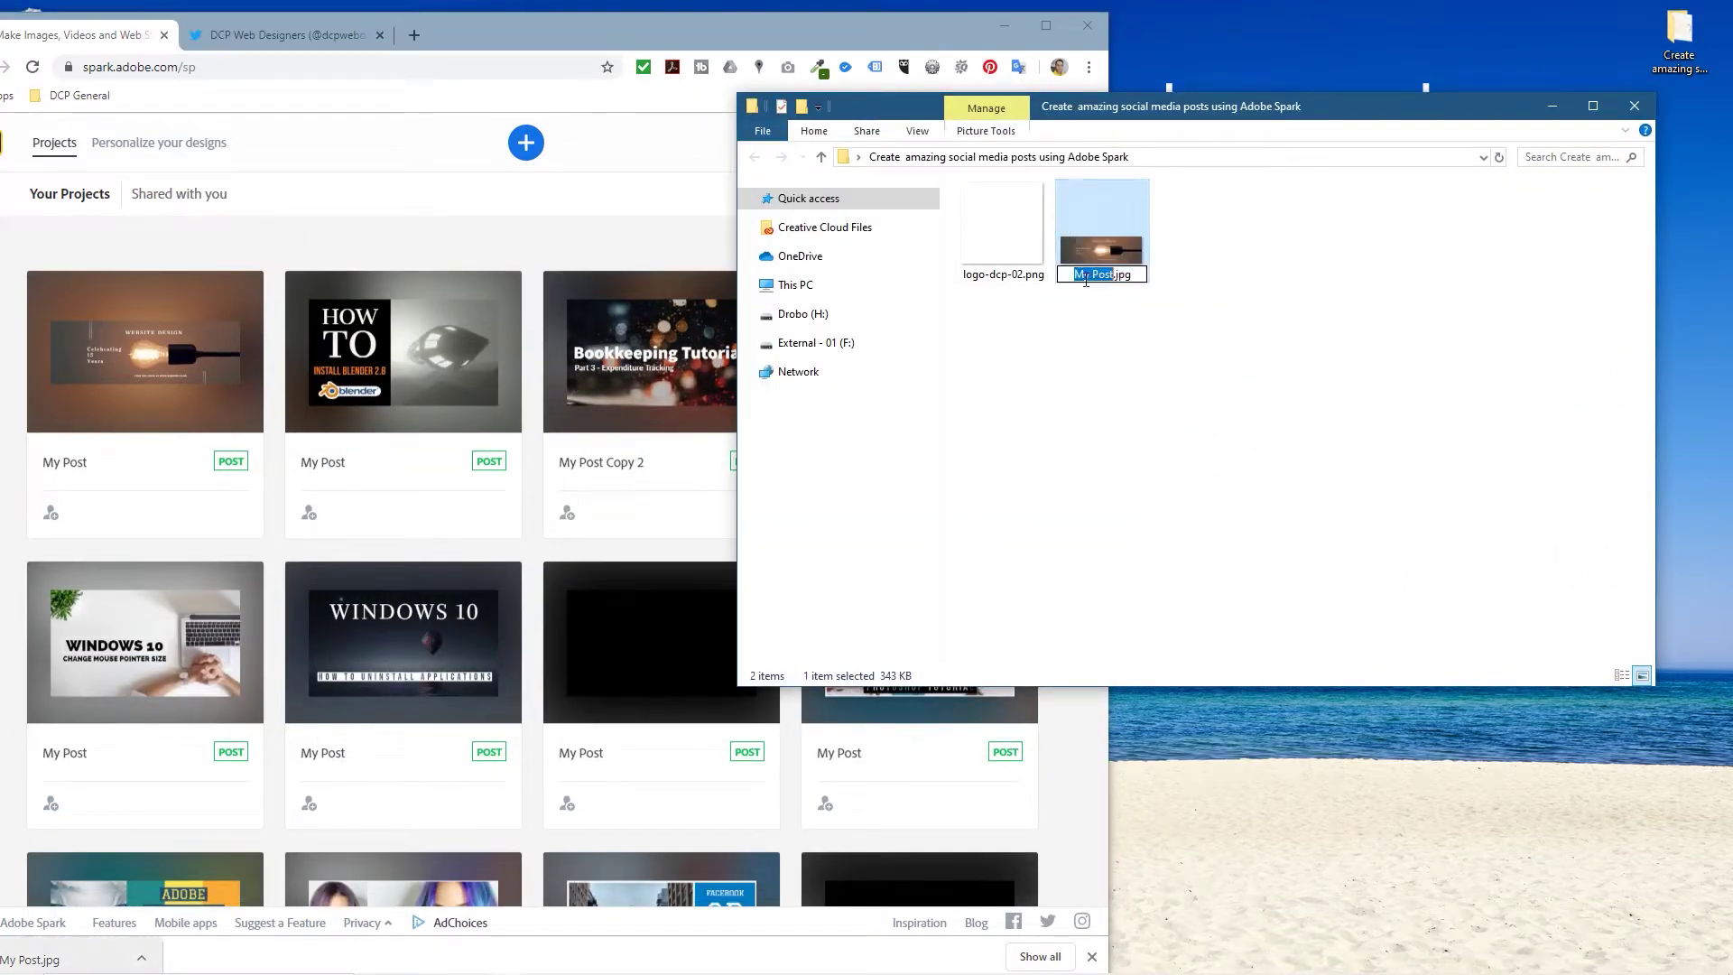
type("twitter header")
key("Return")
- In the Twitter profile editor, replace the header photo with twitter header.jpg, uncropped at minimum zoom, and save the profile
left_click(285, 34)
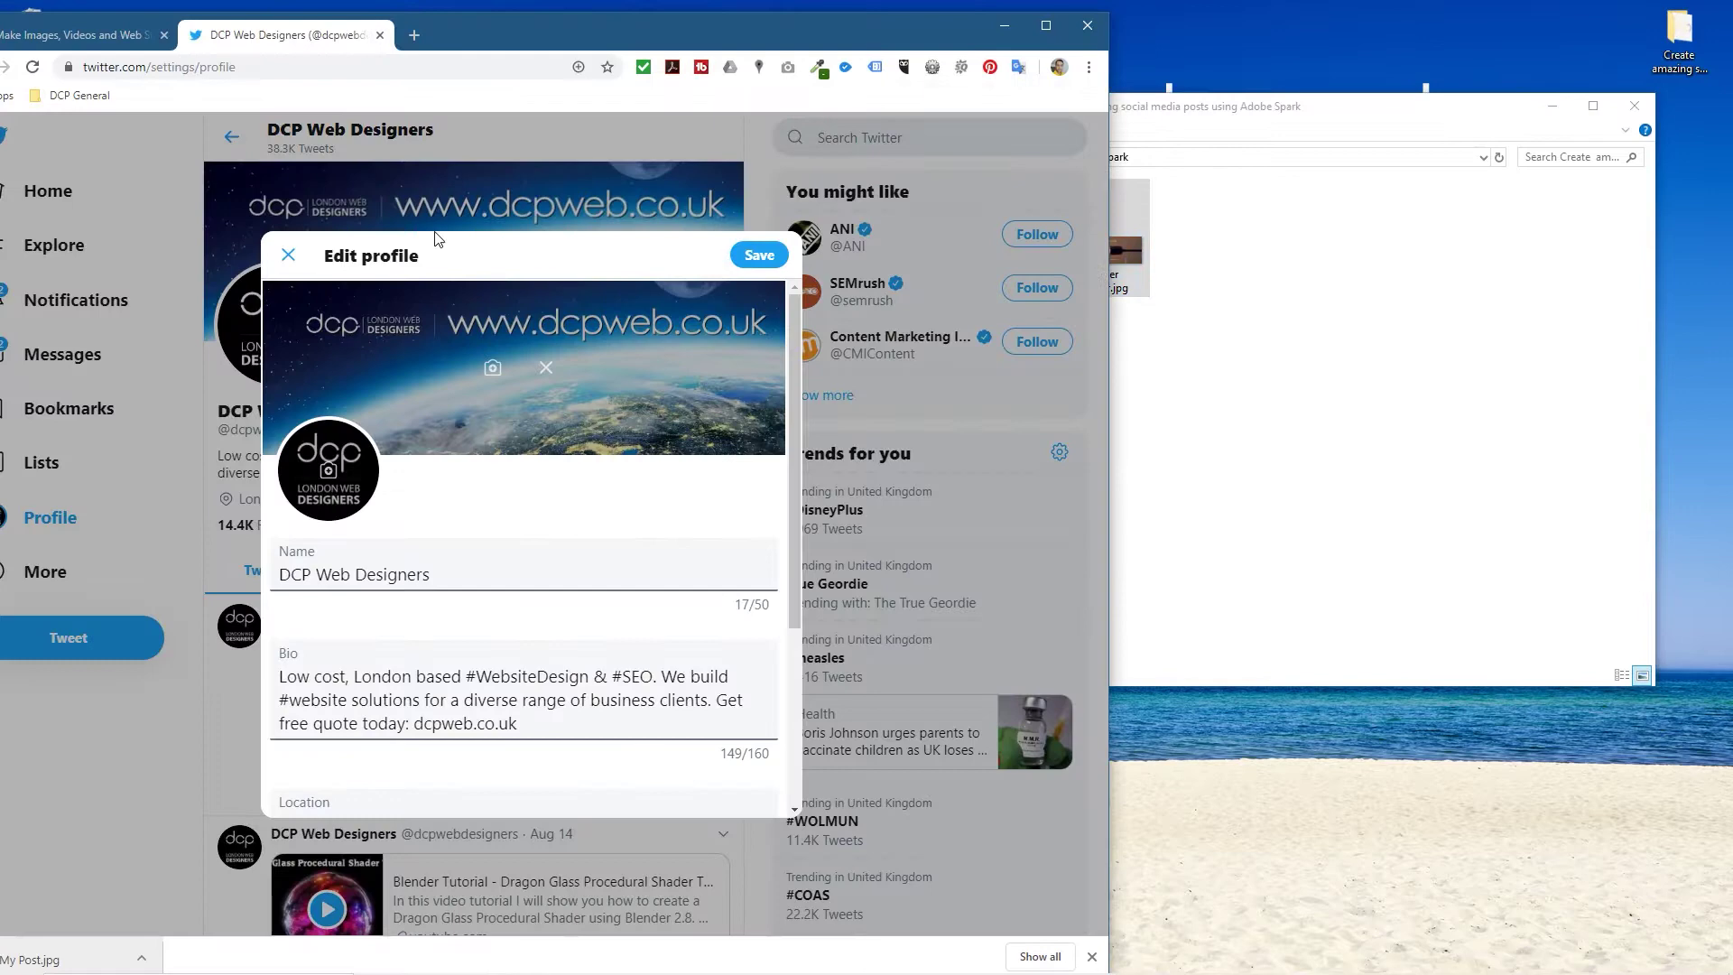
left_click(492, 367)
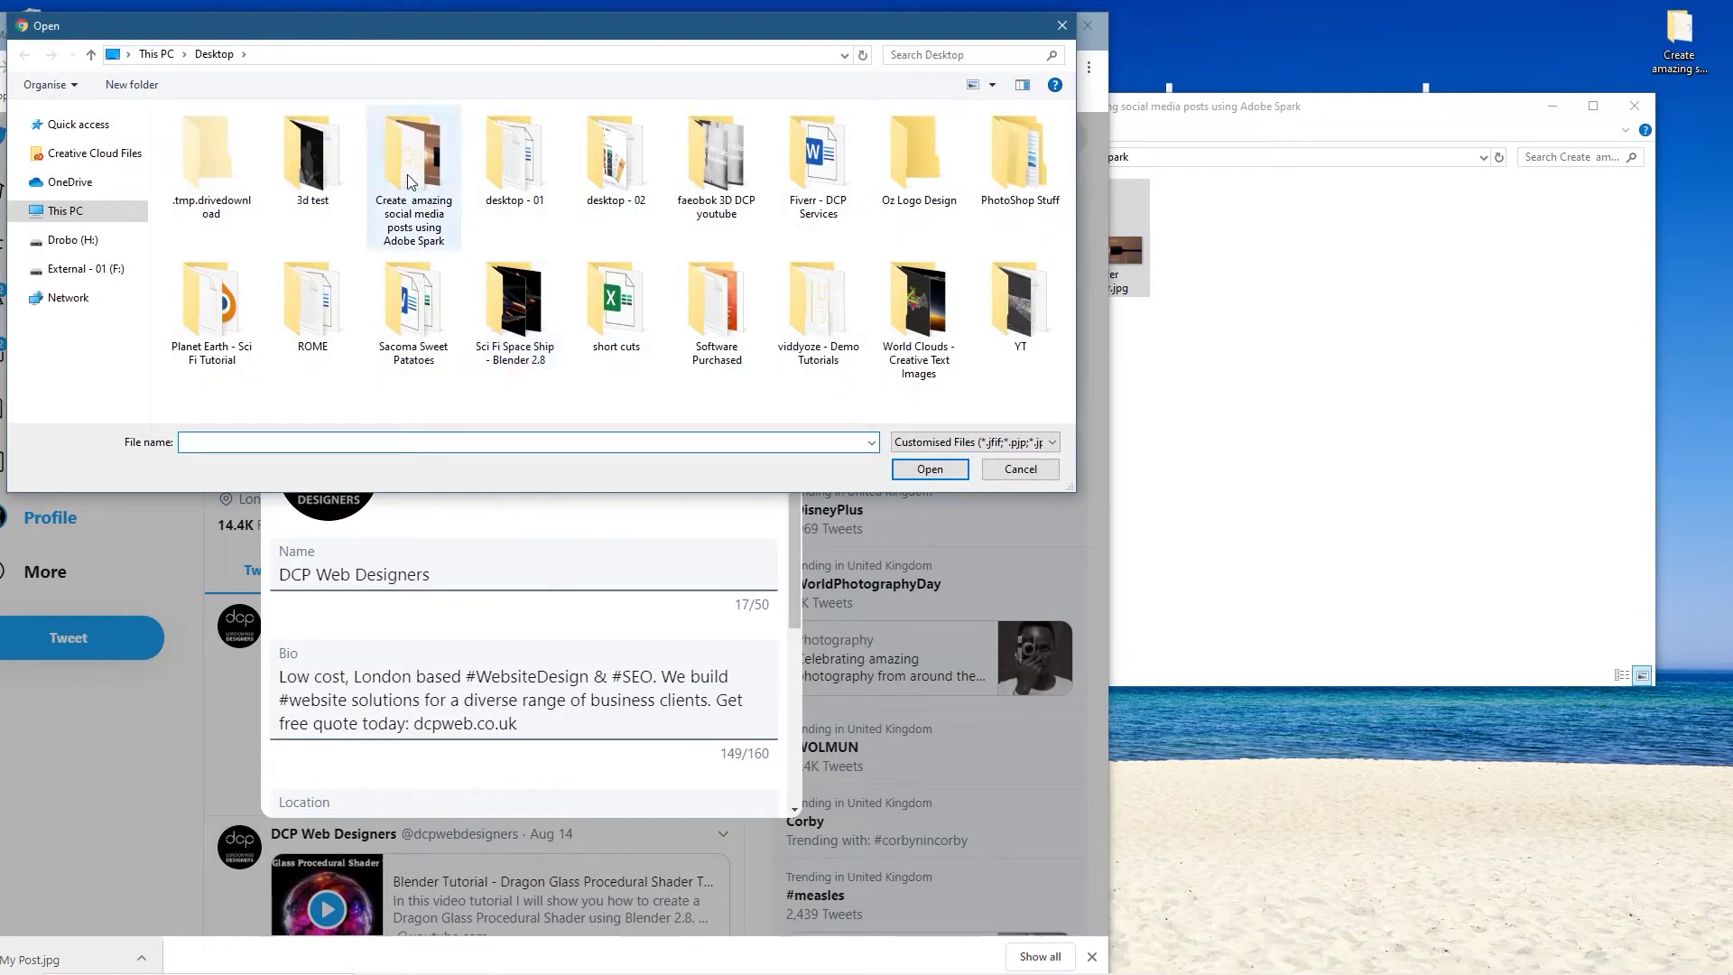
double_click(395, 184)
left_click(311, 171)
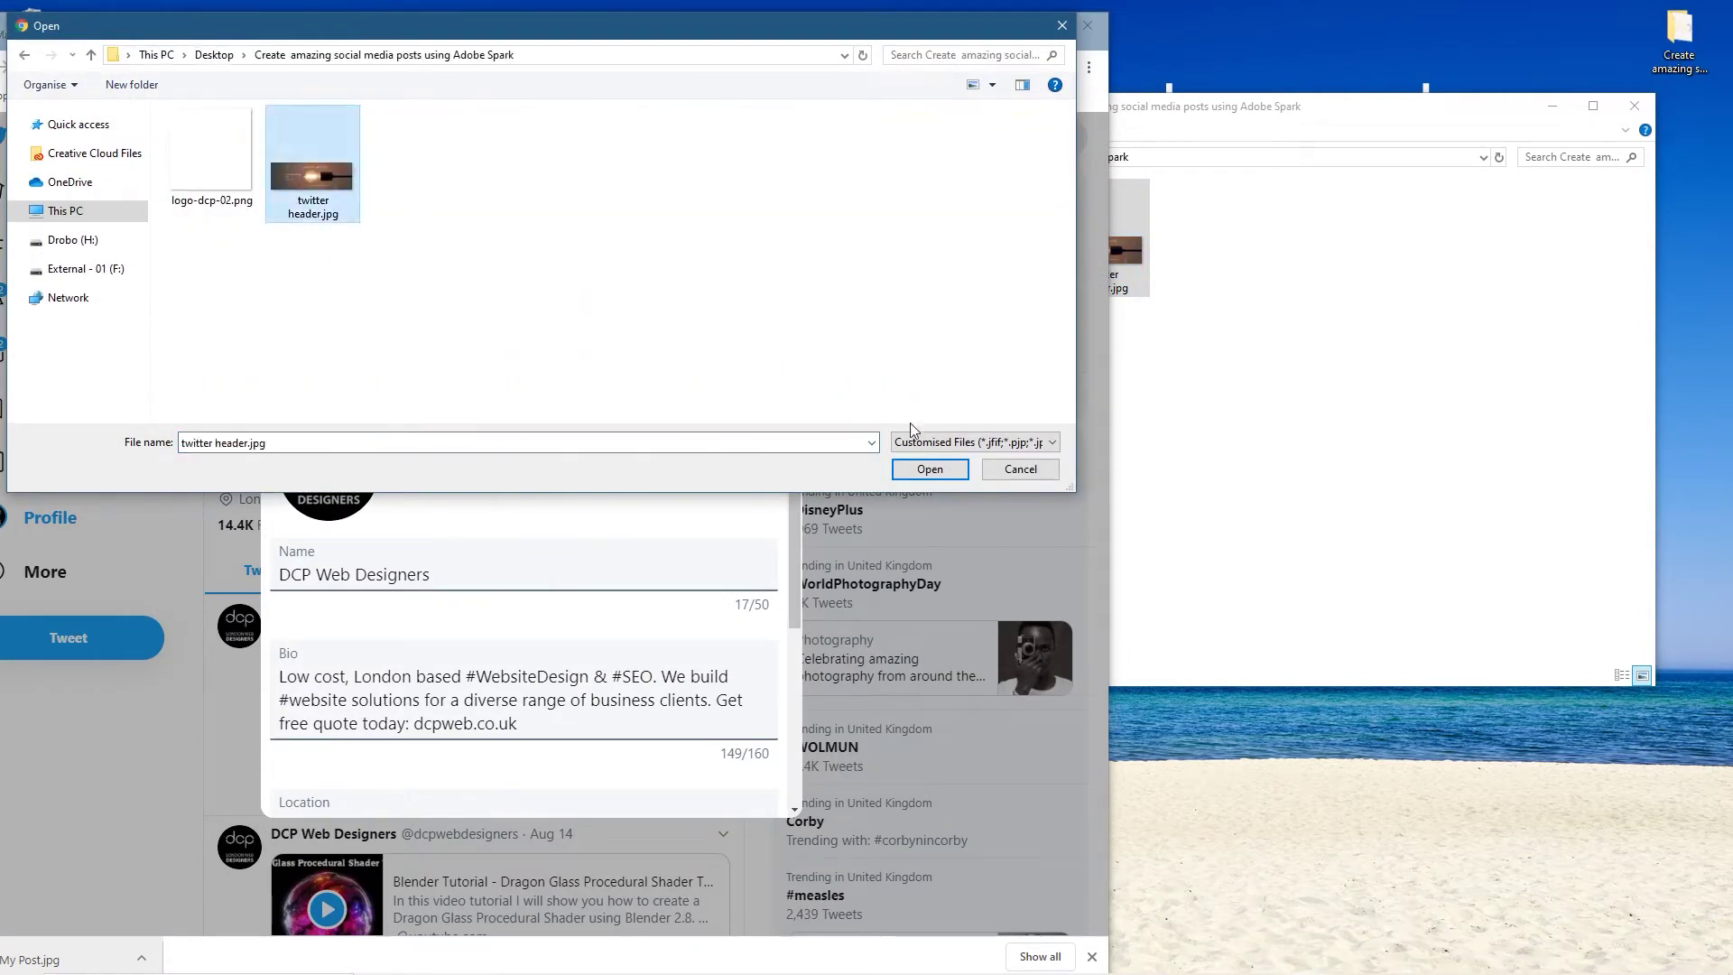
left_click(929, 469)
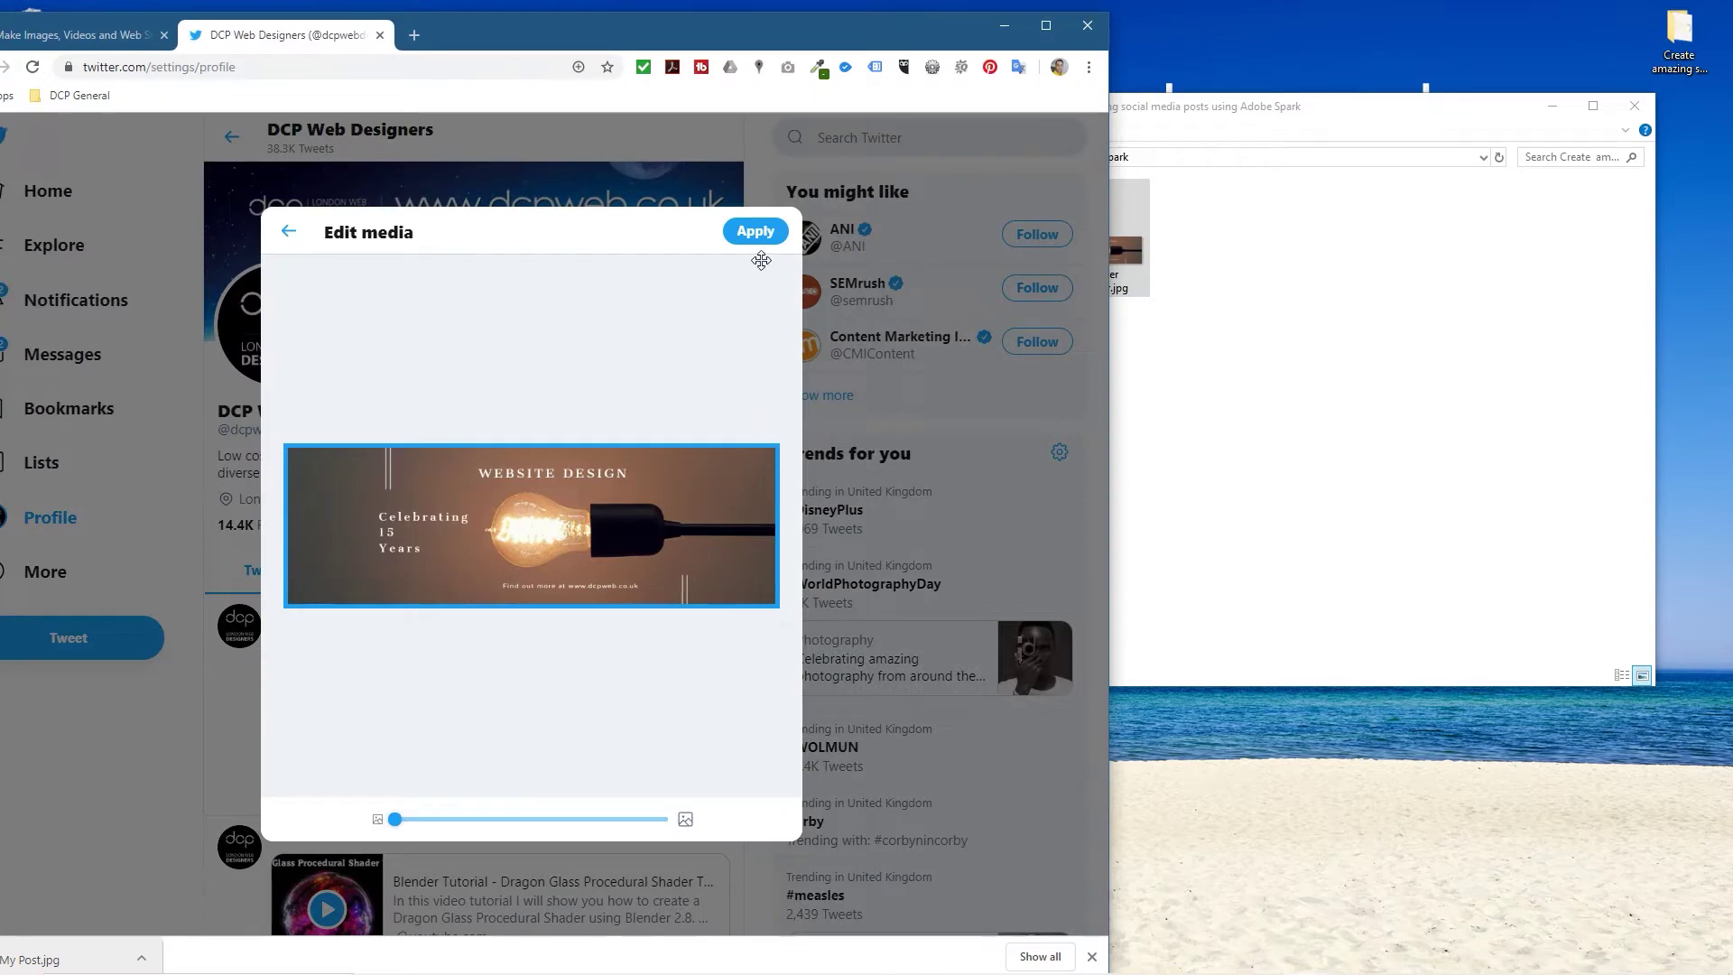
left_click_drag(394, 821, 340, 820)
left_click(754, 231)
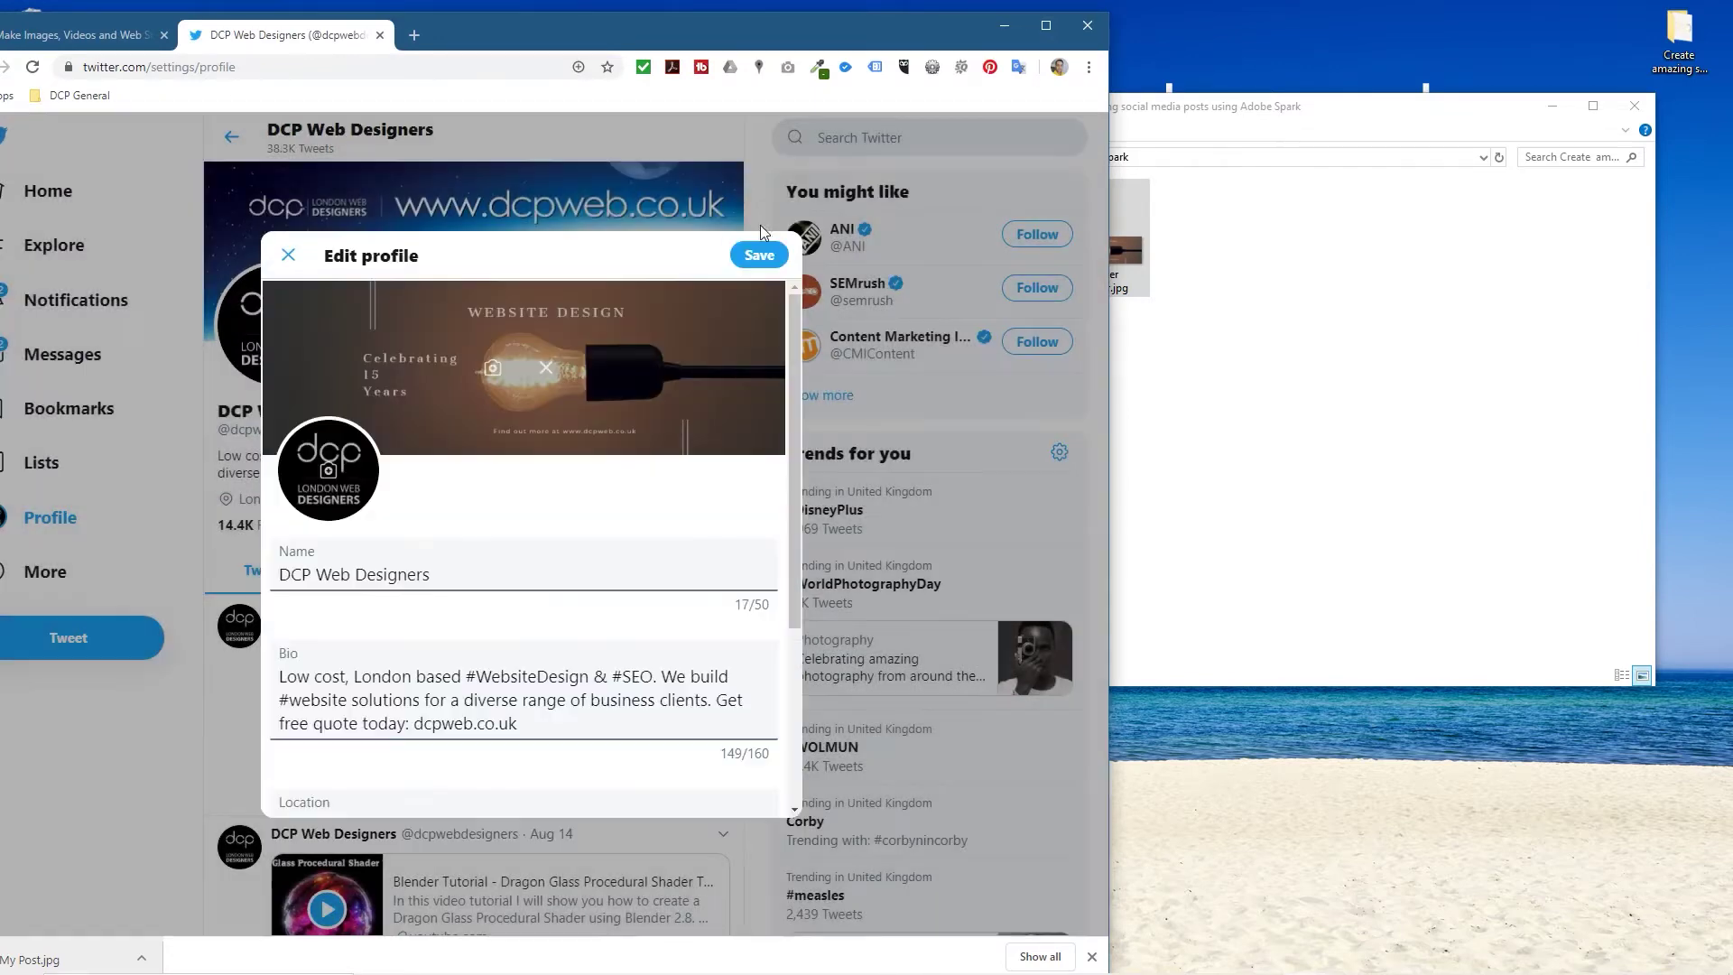
left_click(759, 256)
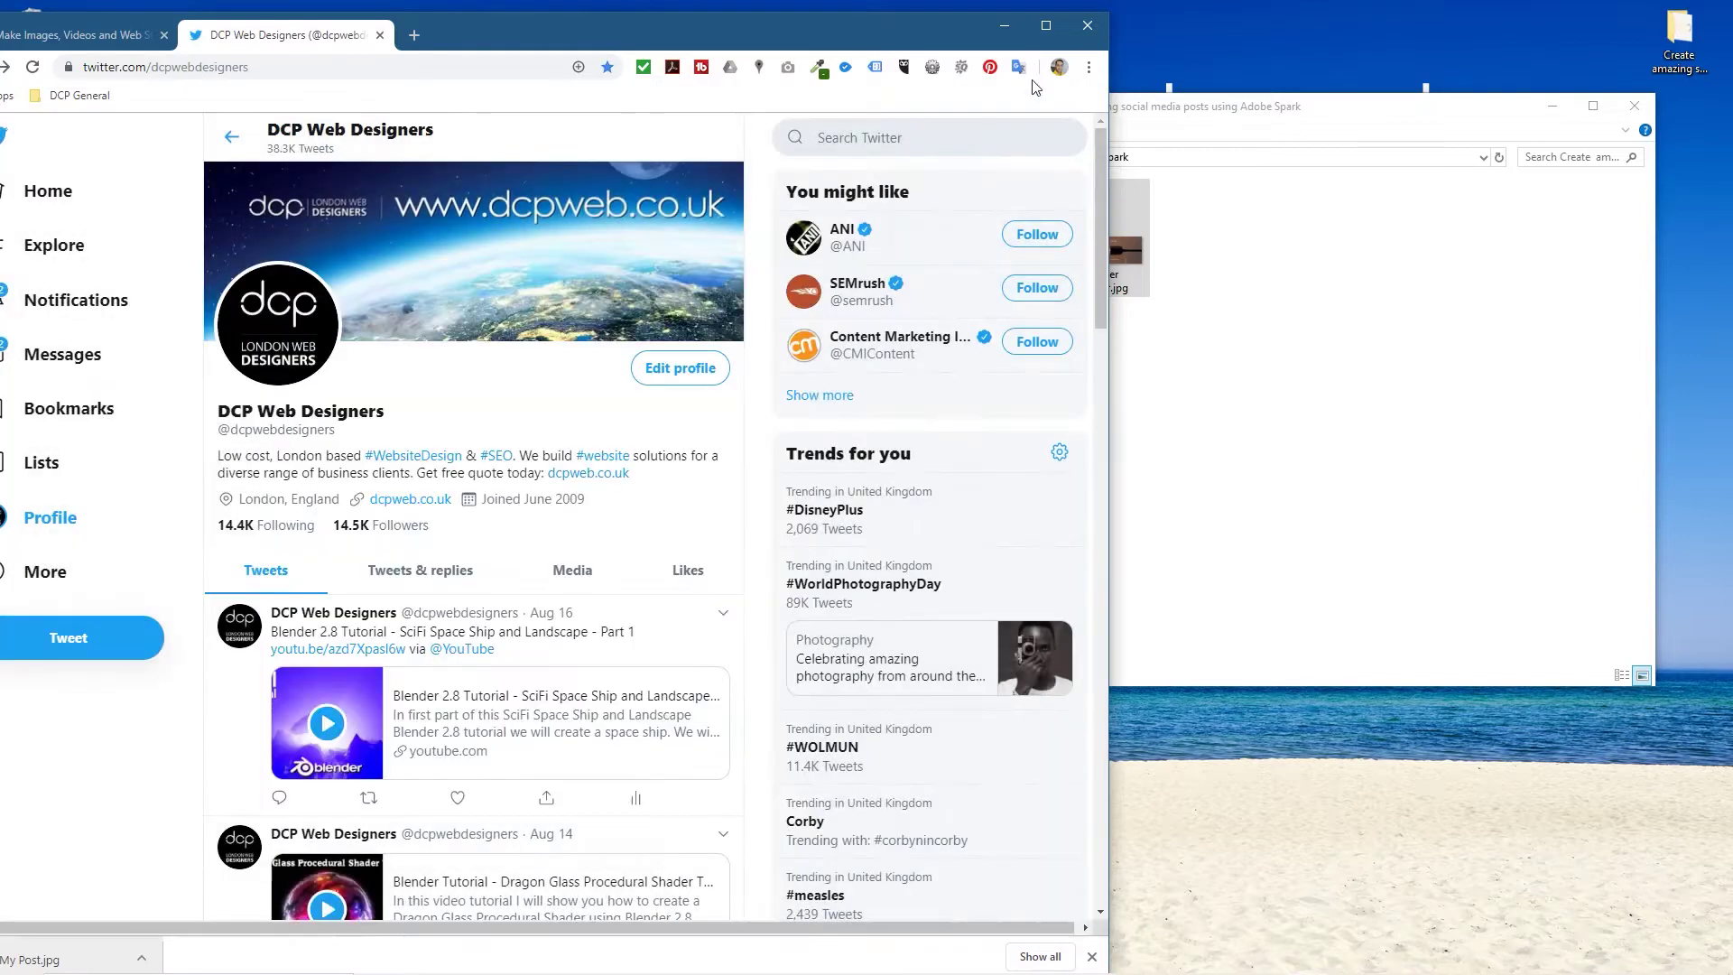
- Maximize the browser, reopen the Twitter profile from Home, and examine how the new header photo looks around the logo at enlarged and normal zoom
left_click(1046, 25)
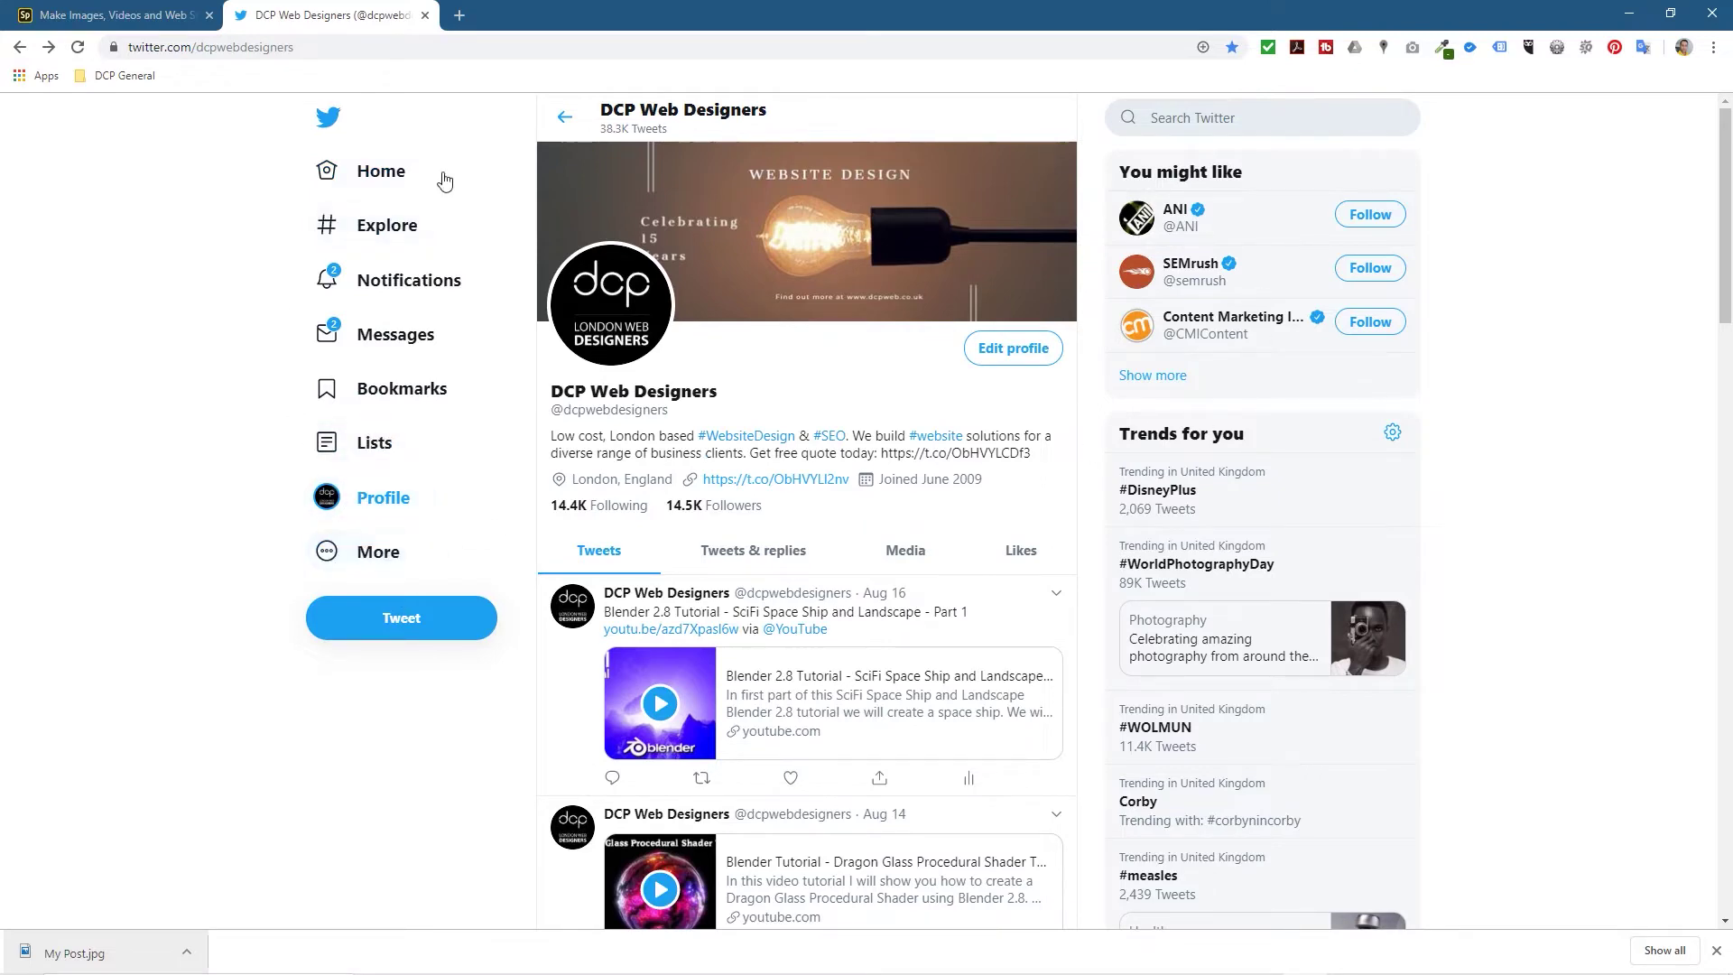
key("ctrl+plus")
key("ctrl+plus")
key("ctrl+plus")
key("ctrl+minus")
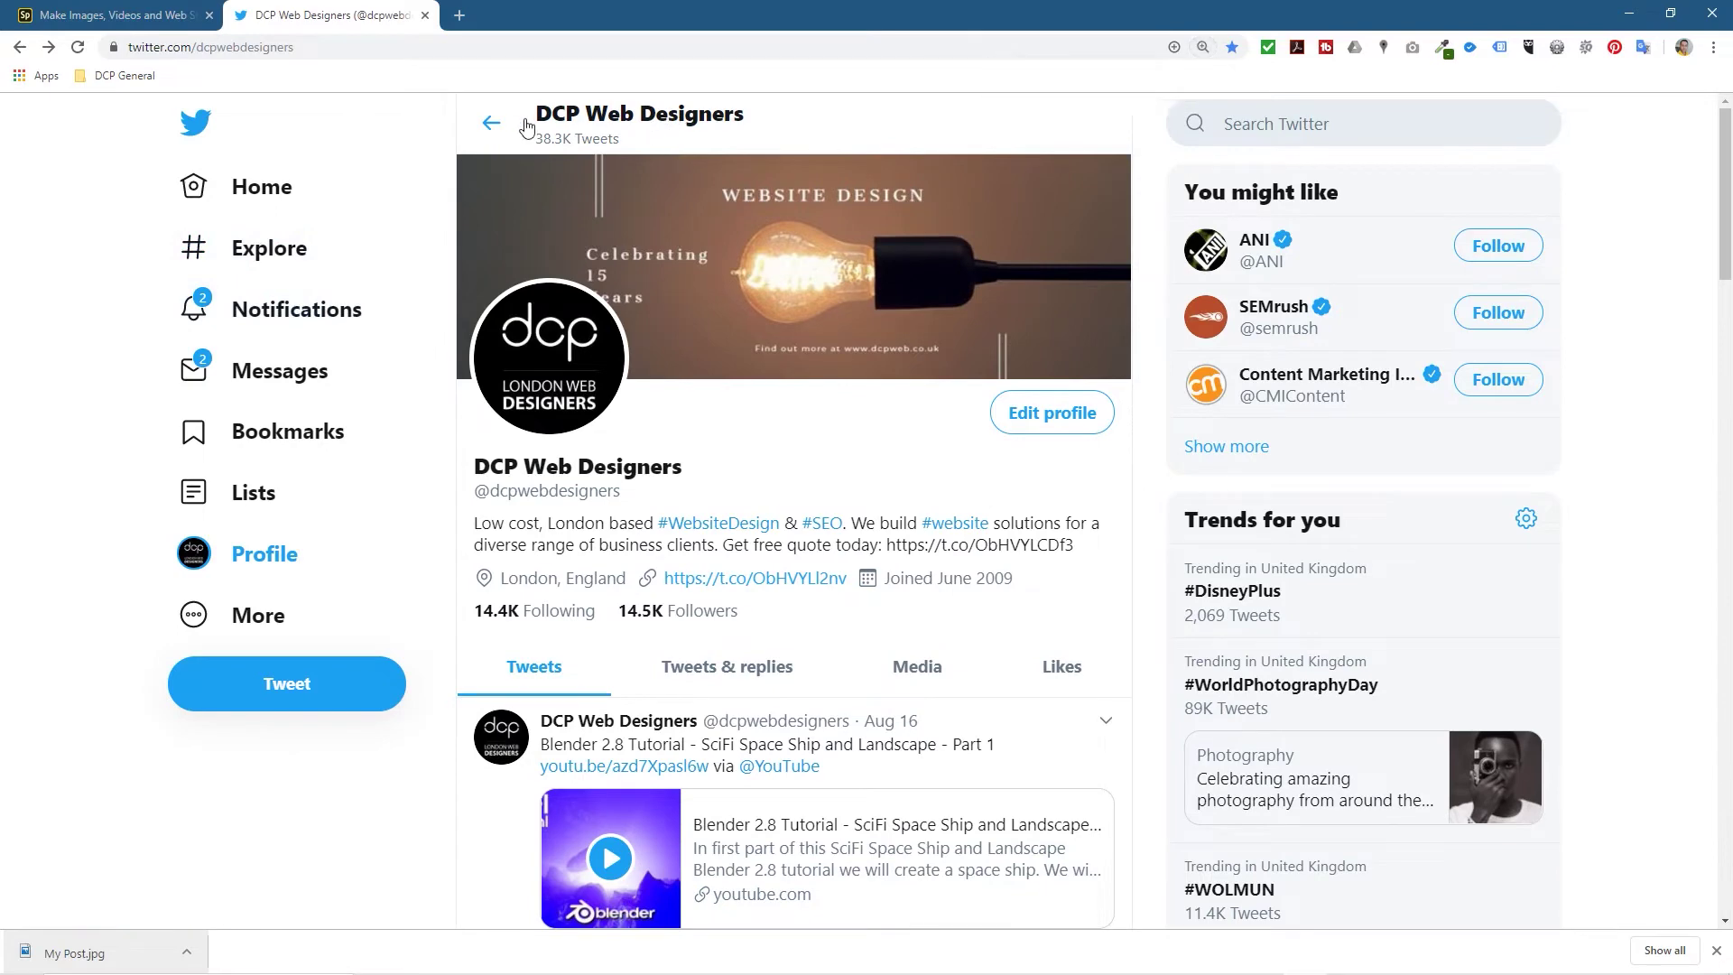
left_click(492, 125)
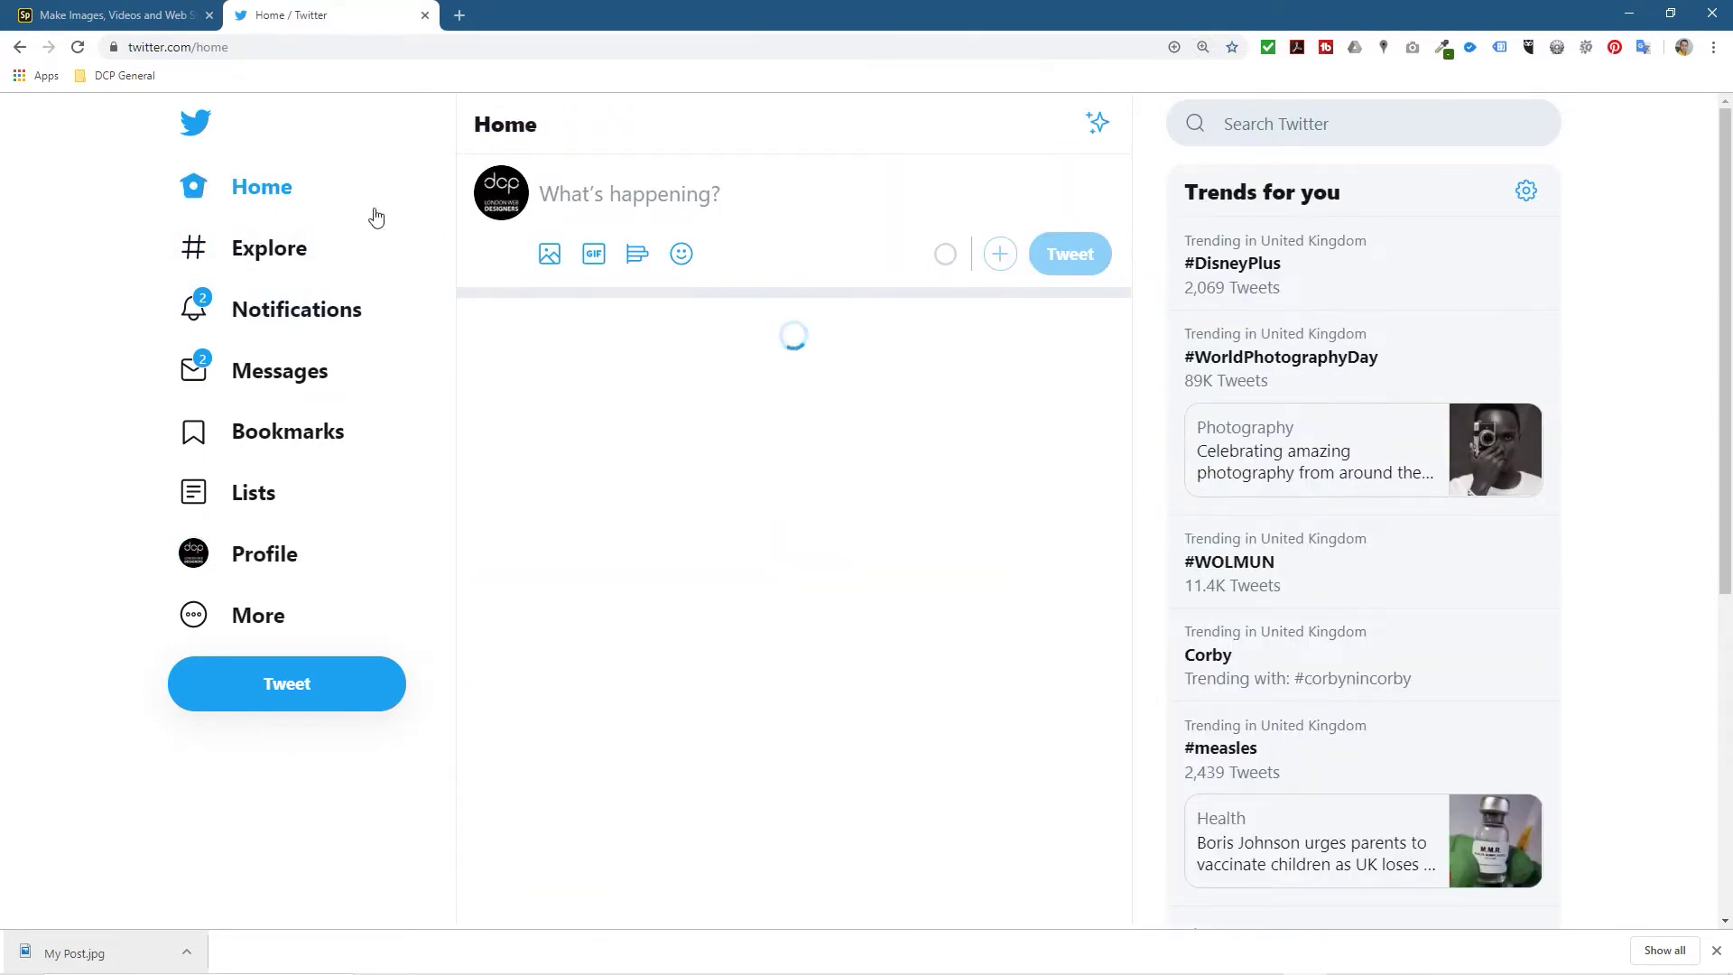
left_click(249, 561)
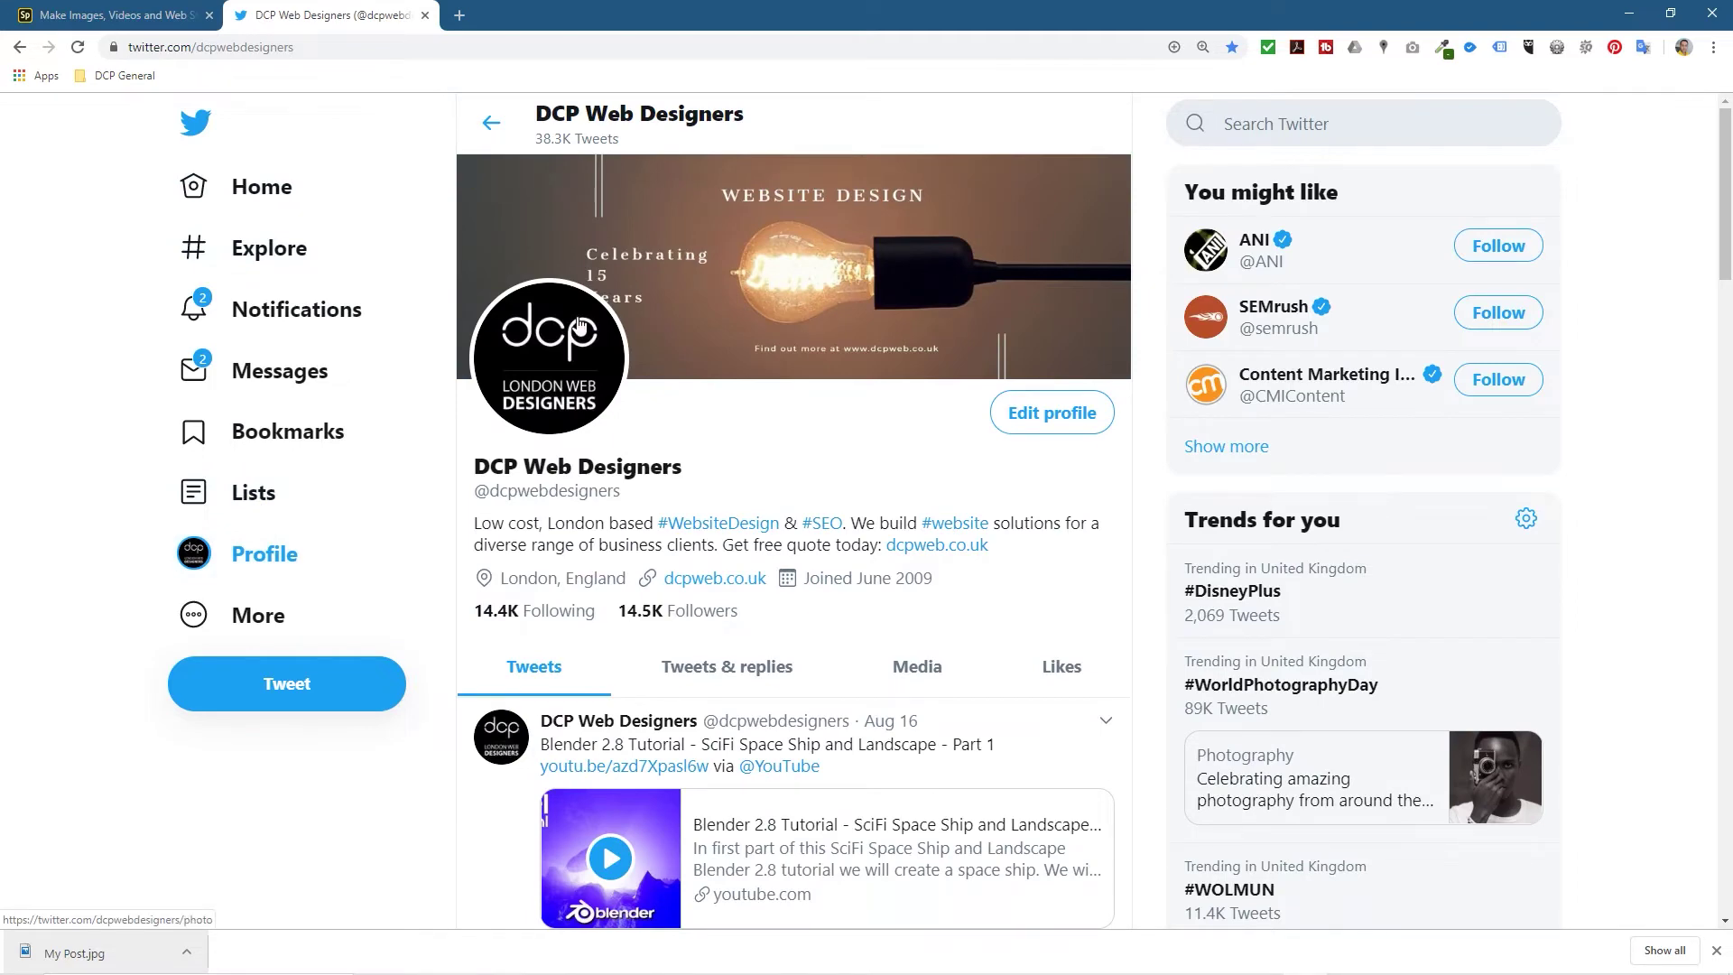
key("ctrl+0")
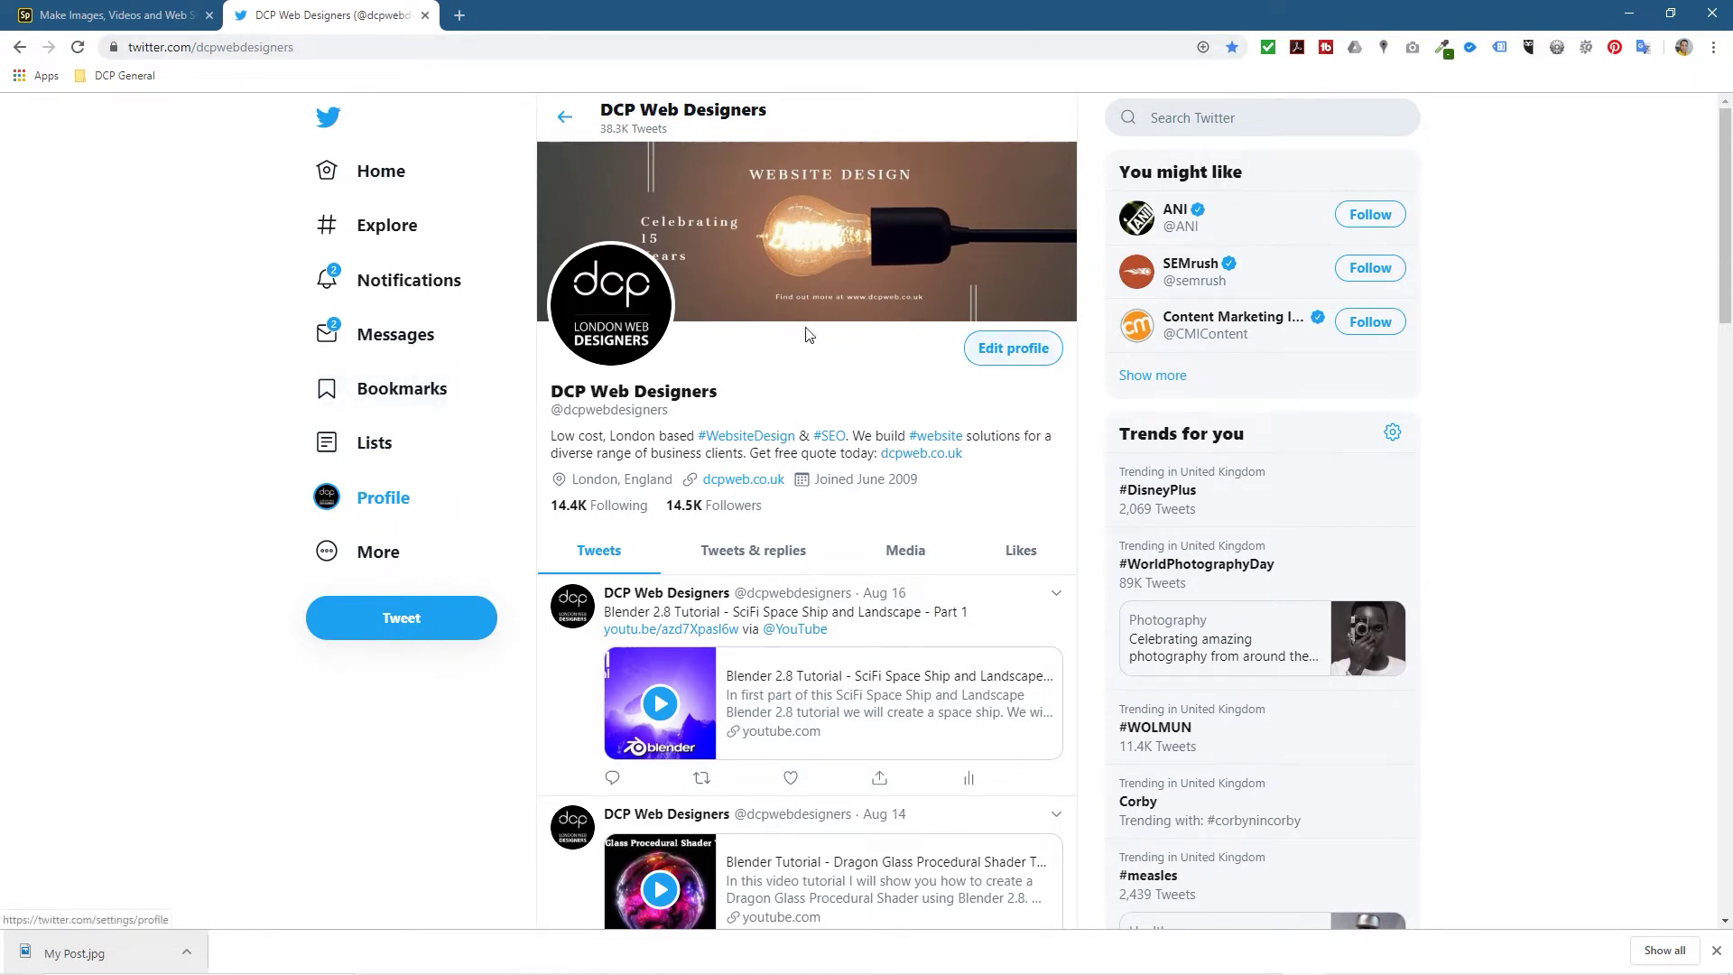
left_click(269, 48)
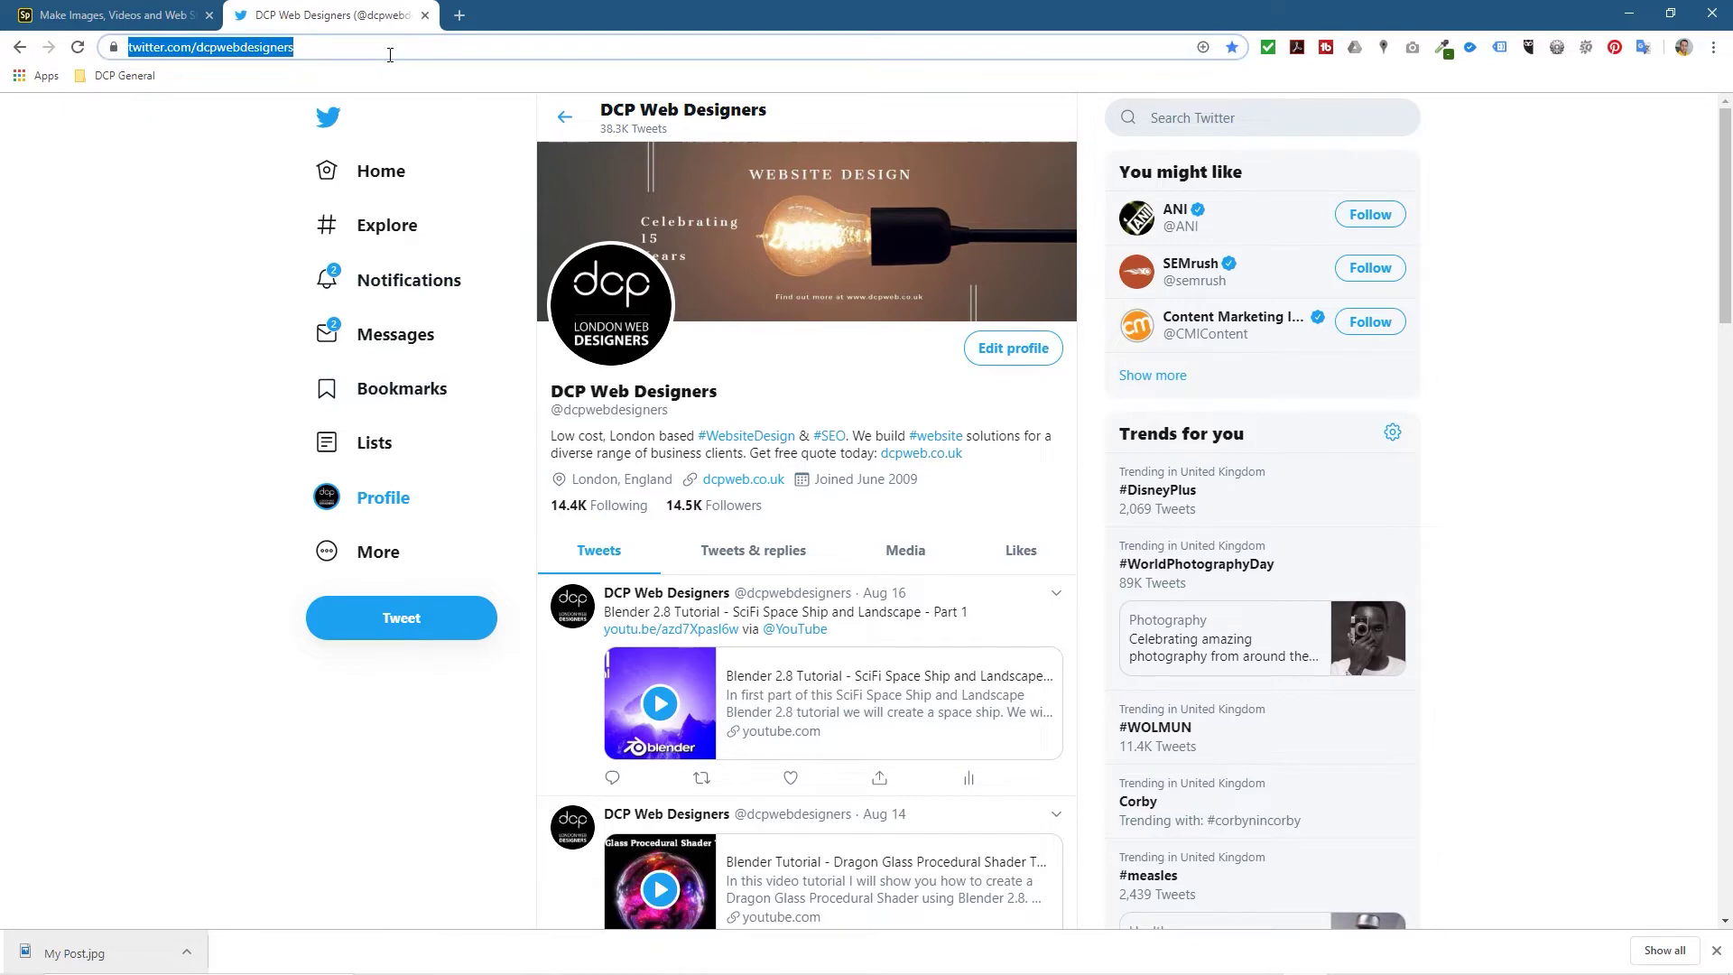
left_click(379, 172)
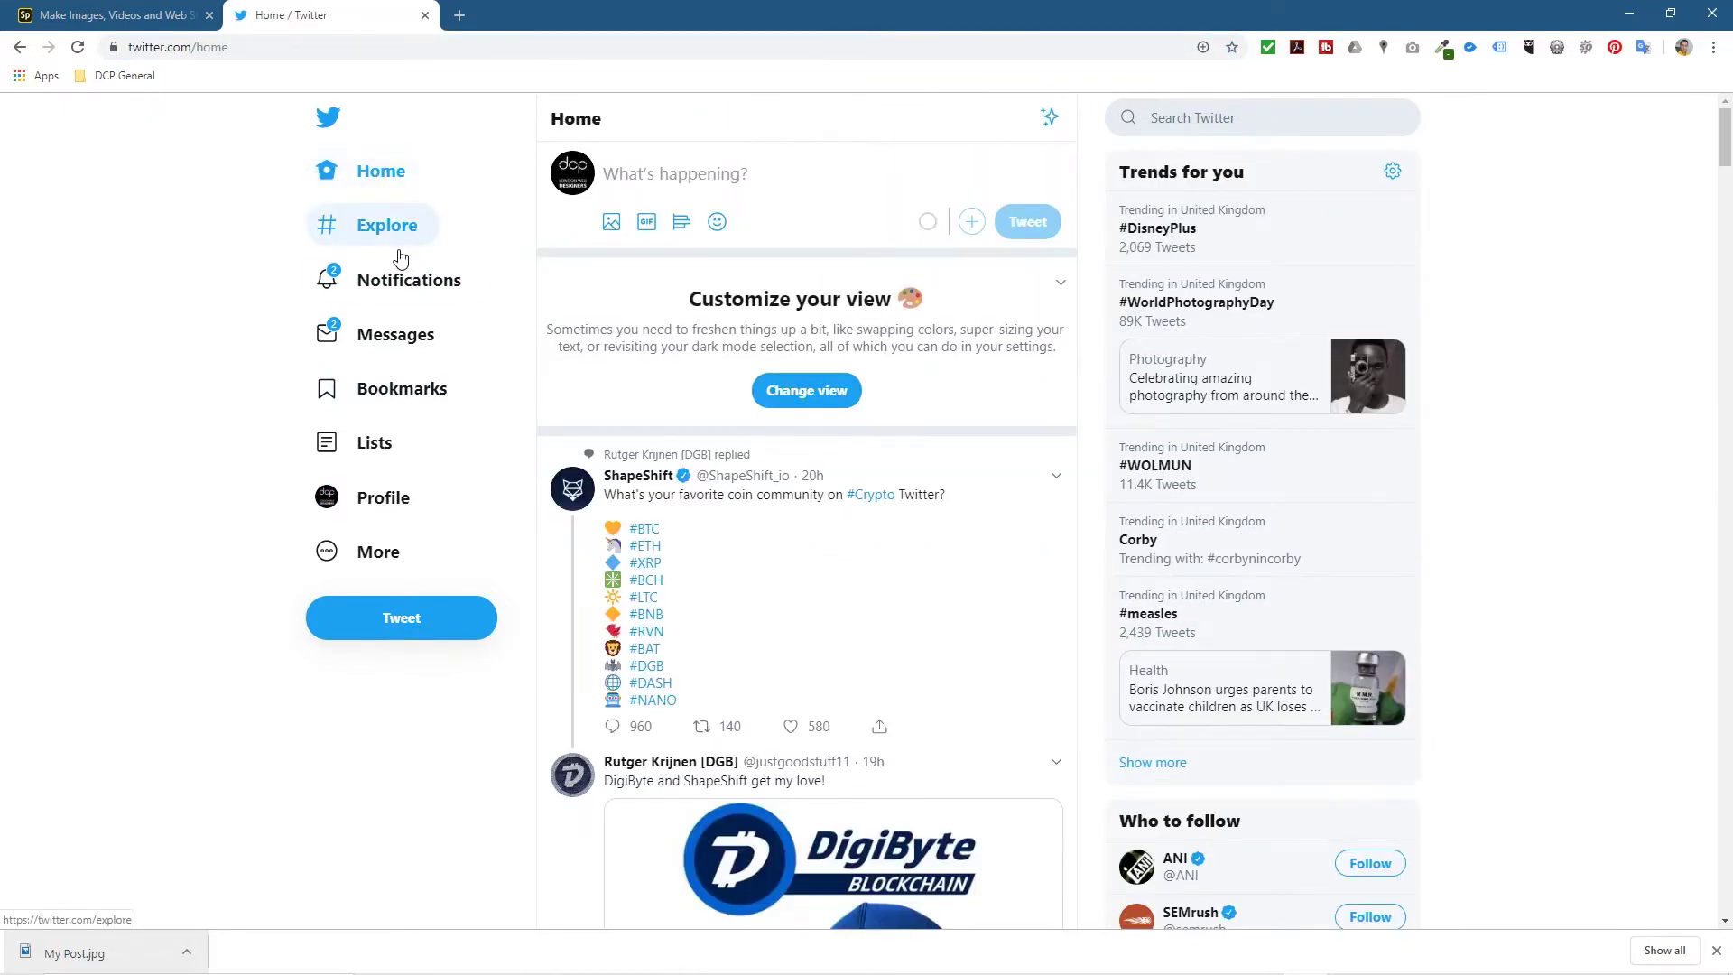
left_click(378, 502)
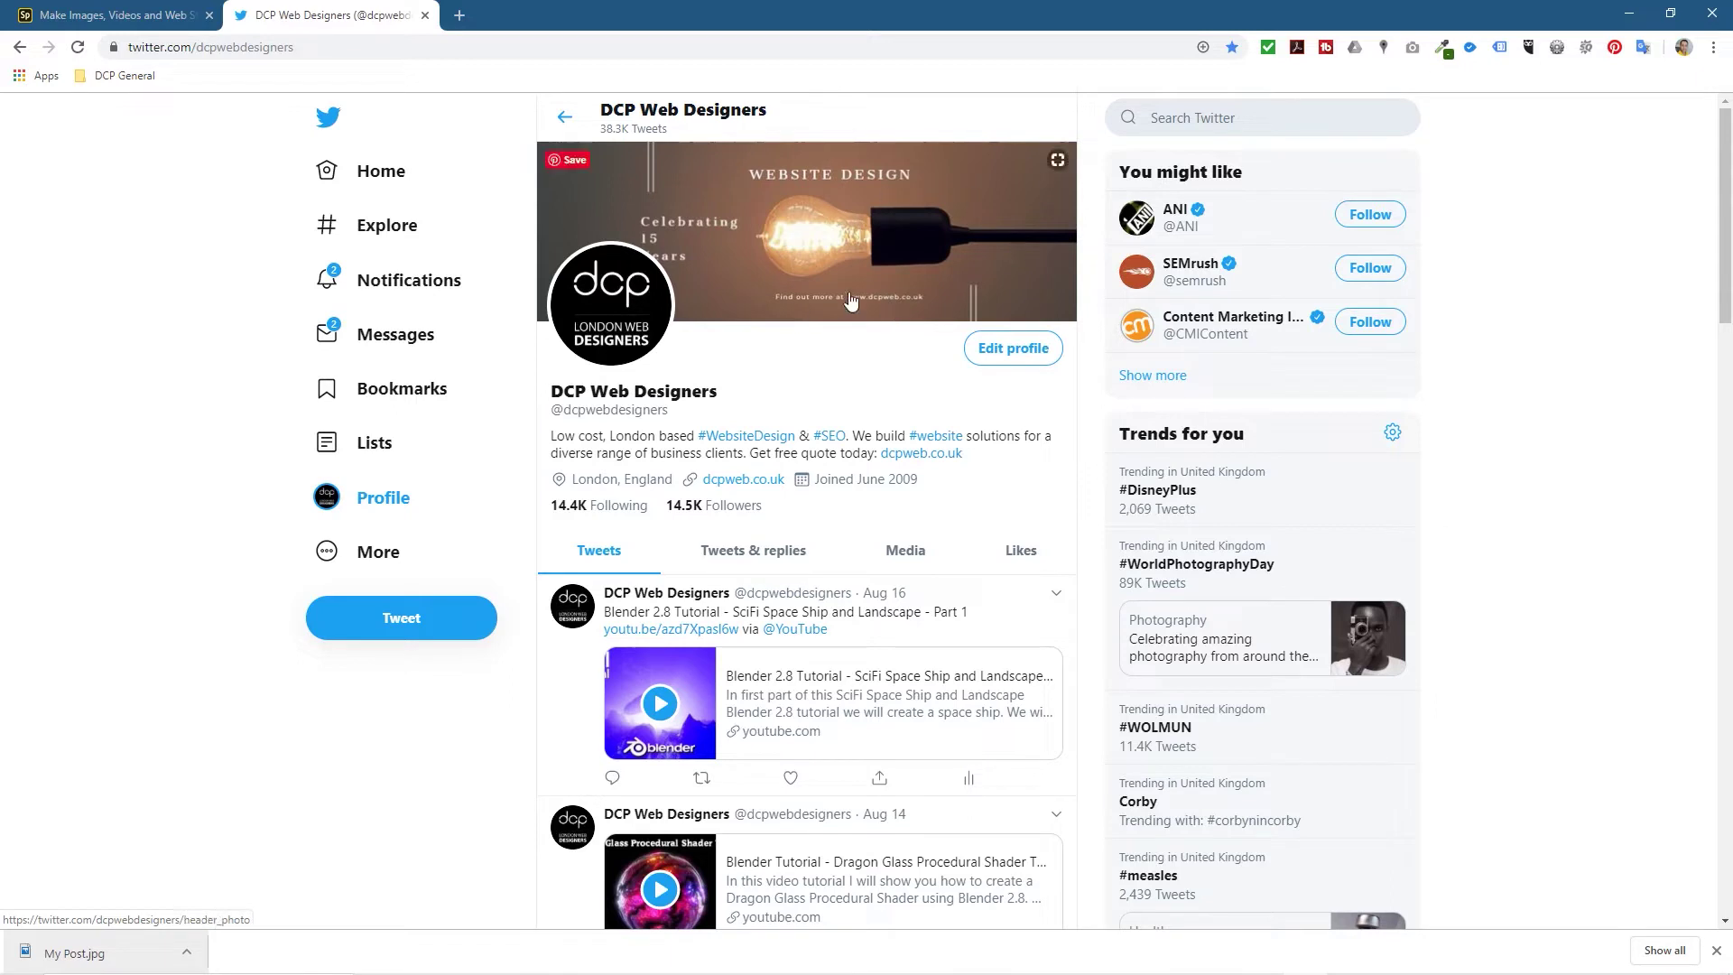
scroll(849, 301, "down", 1)
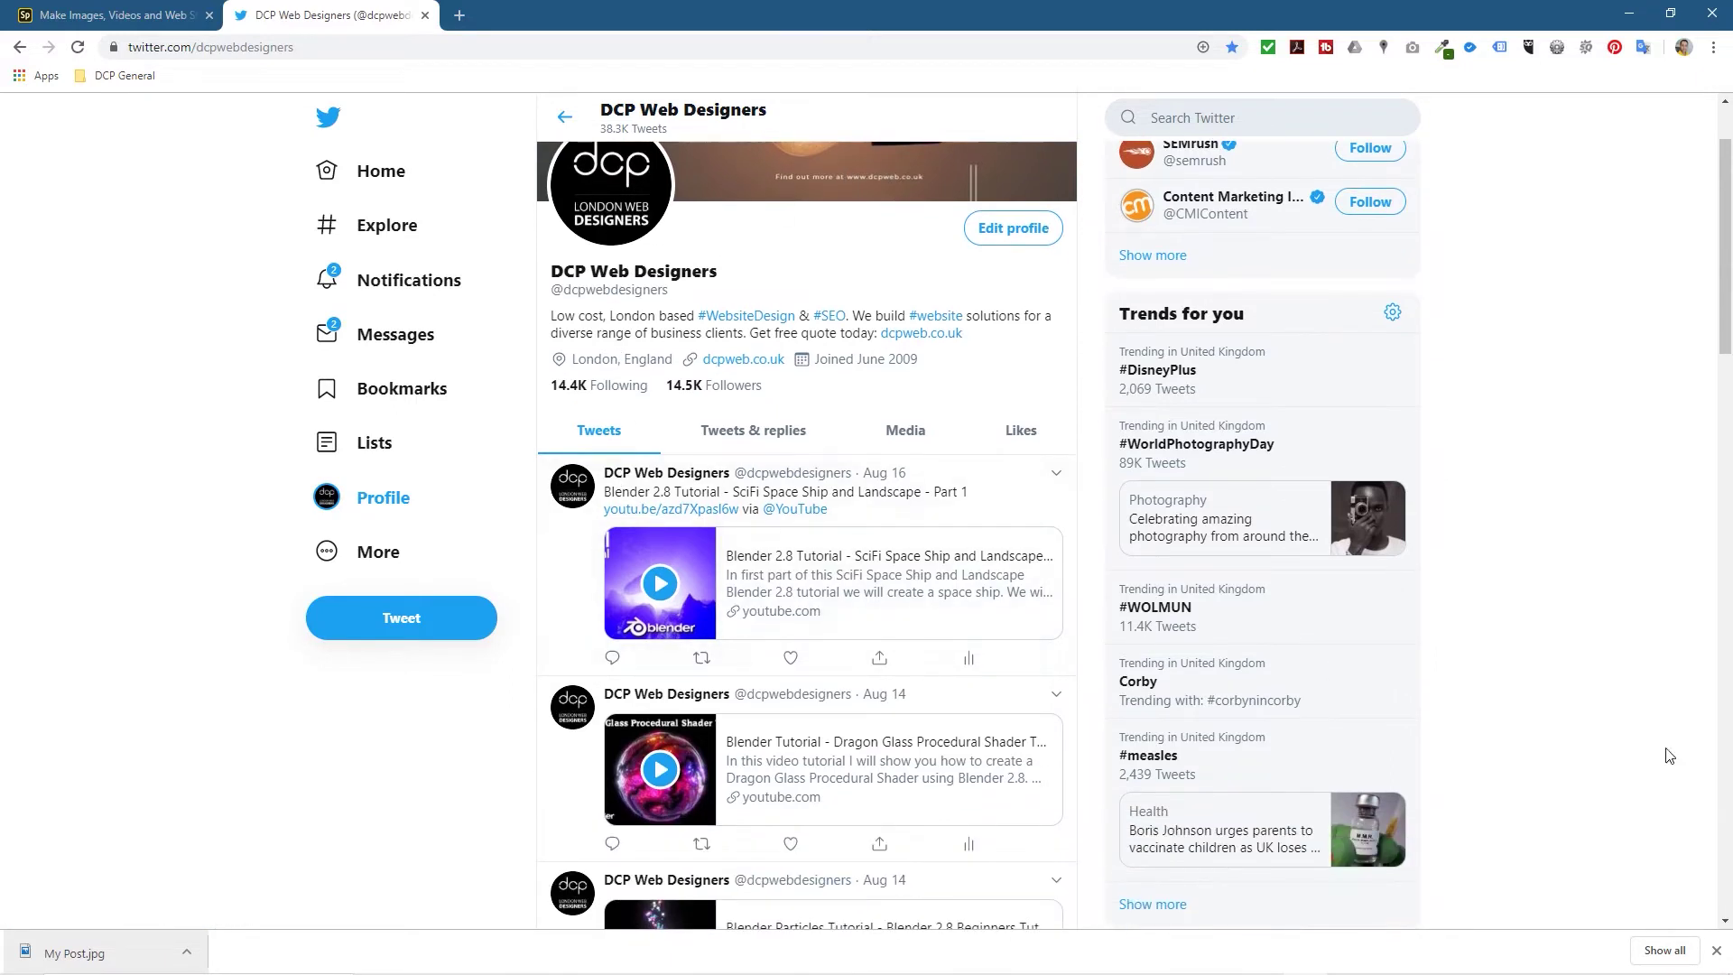
scroll(946, 202, "up", 1)
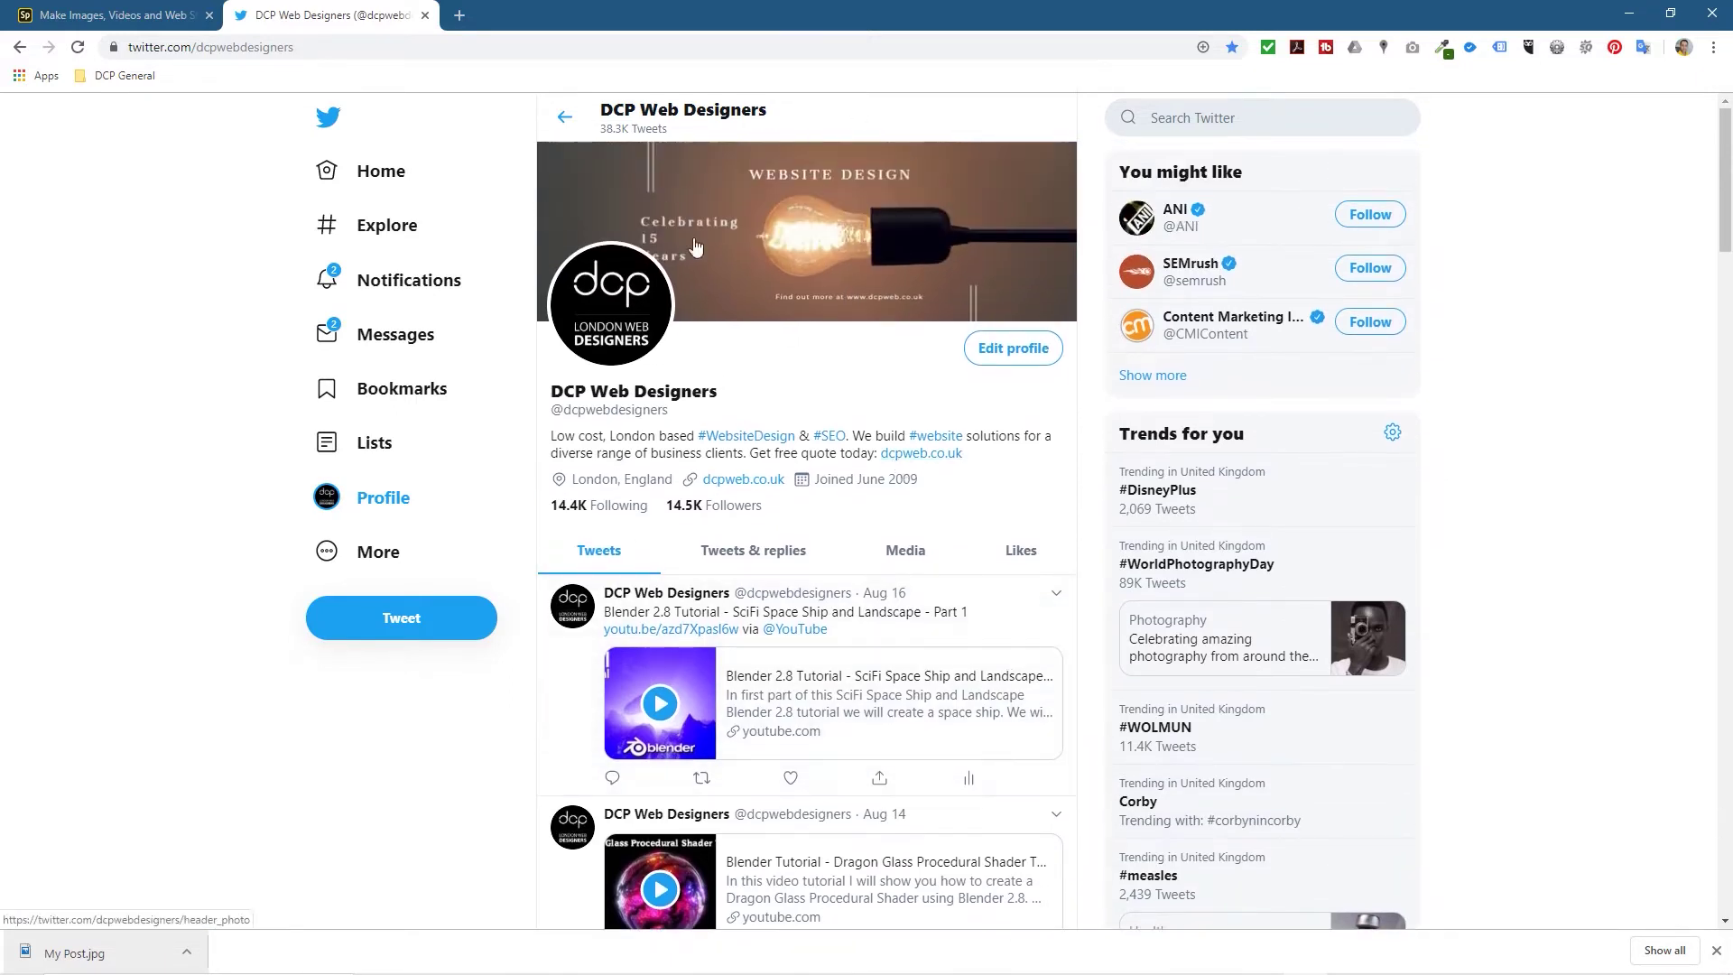
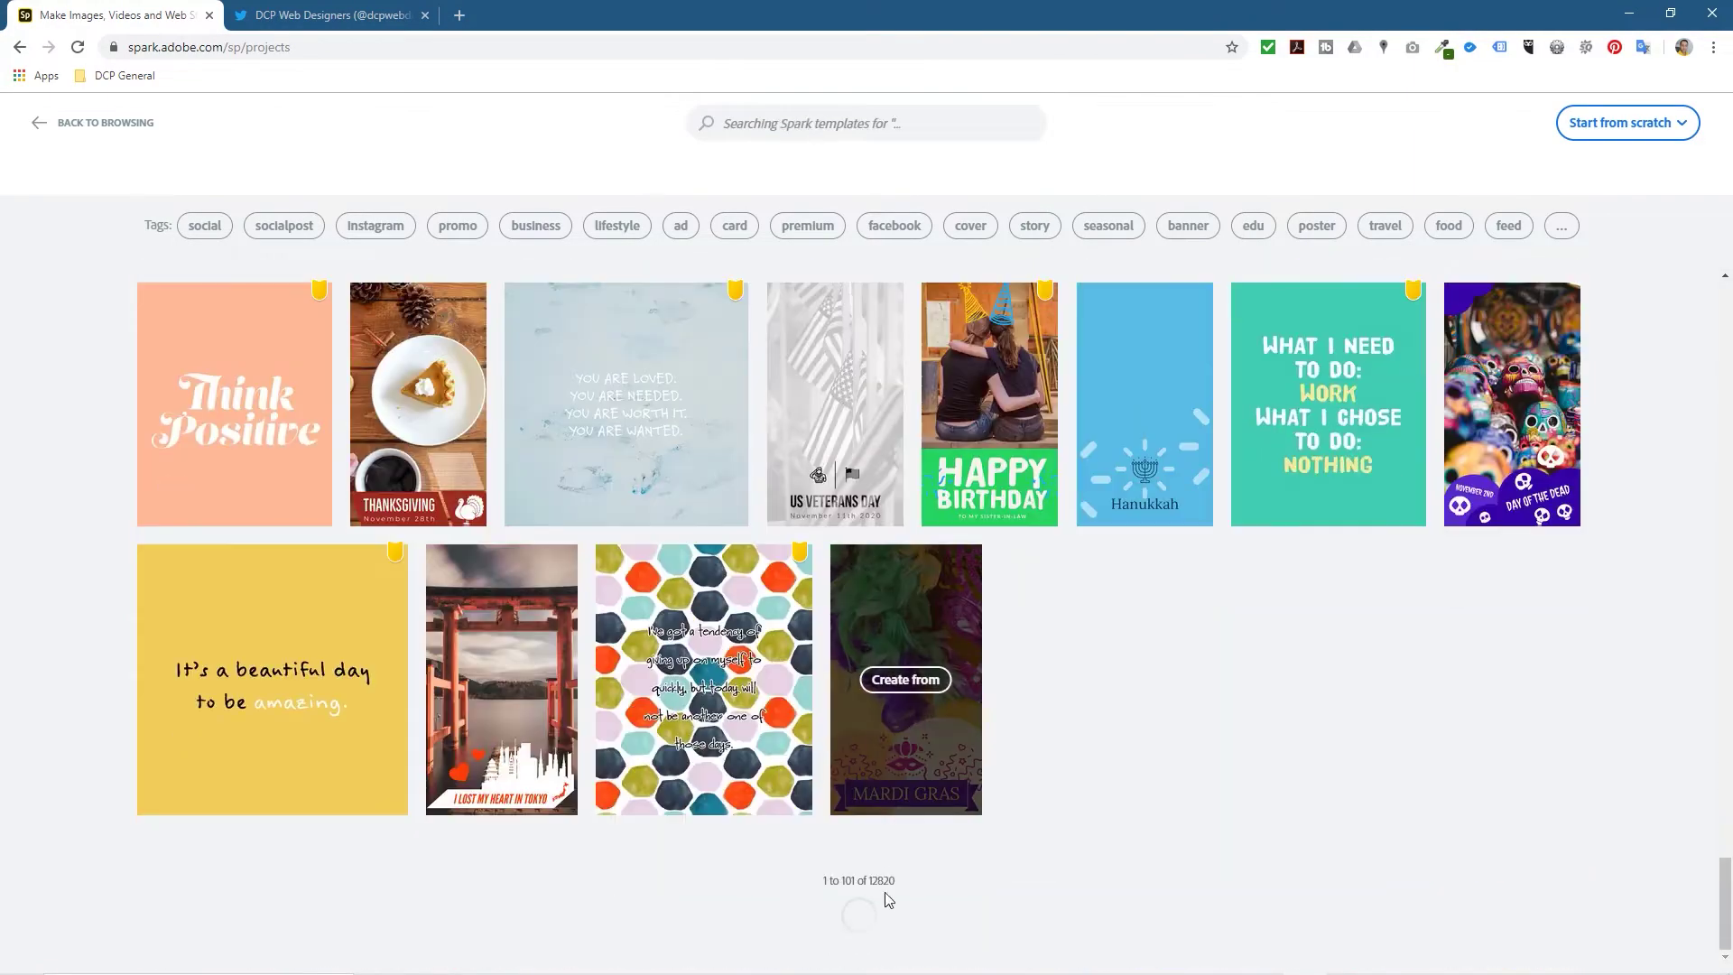
- Look through the Spark template gallery for a design suitable for a new social media post
scroll(859, 812, "down", 6)
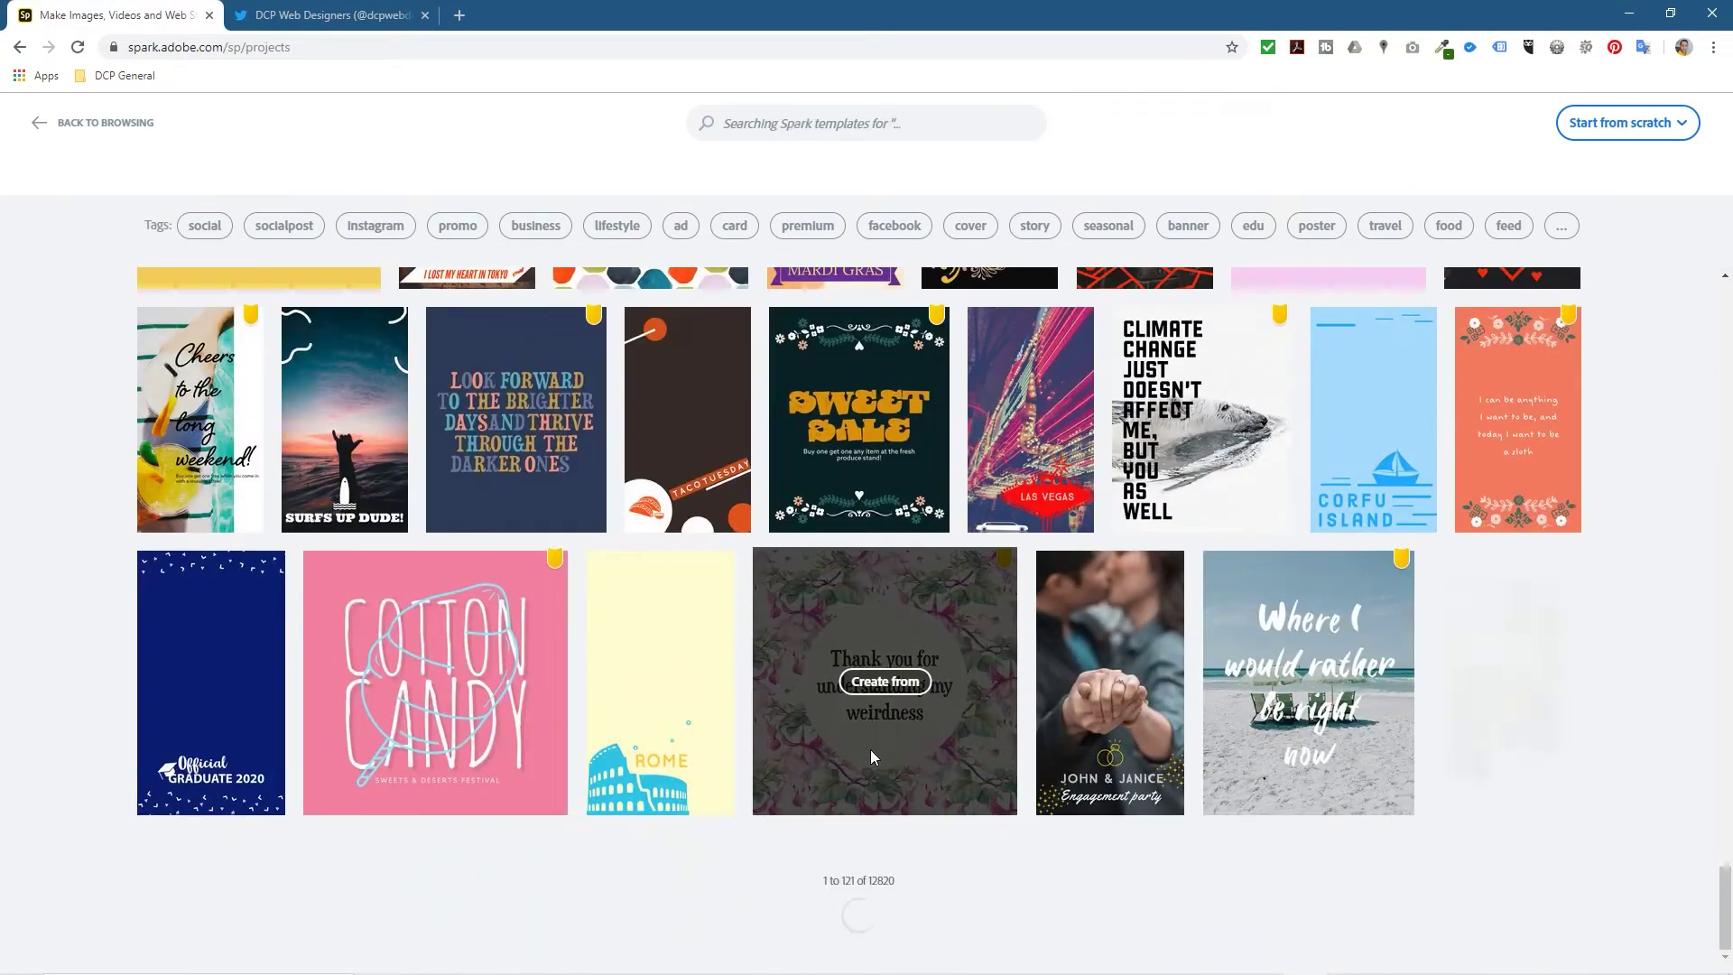
scroll(870, 756, "up", 20)
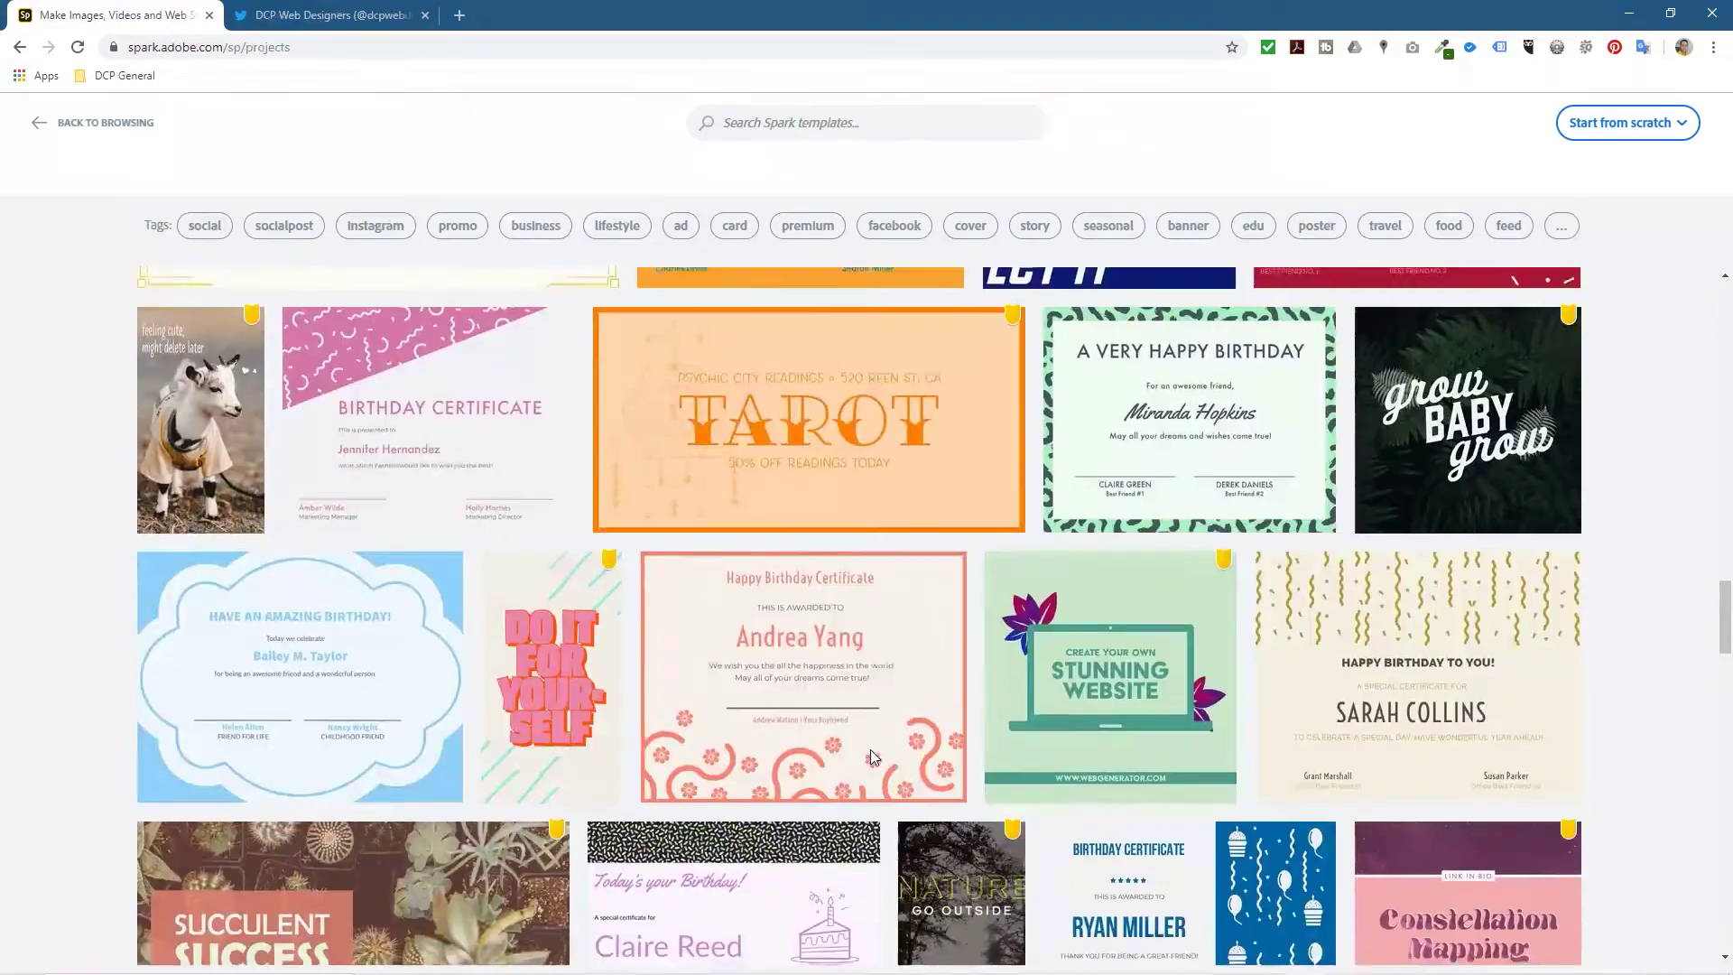
scroll(872, 757, "up", 10)
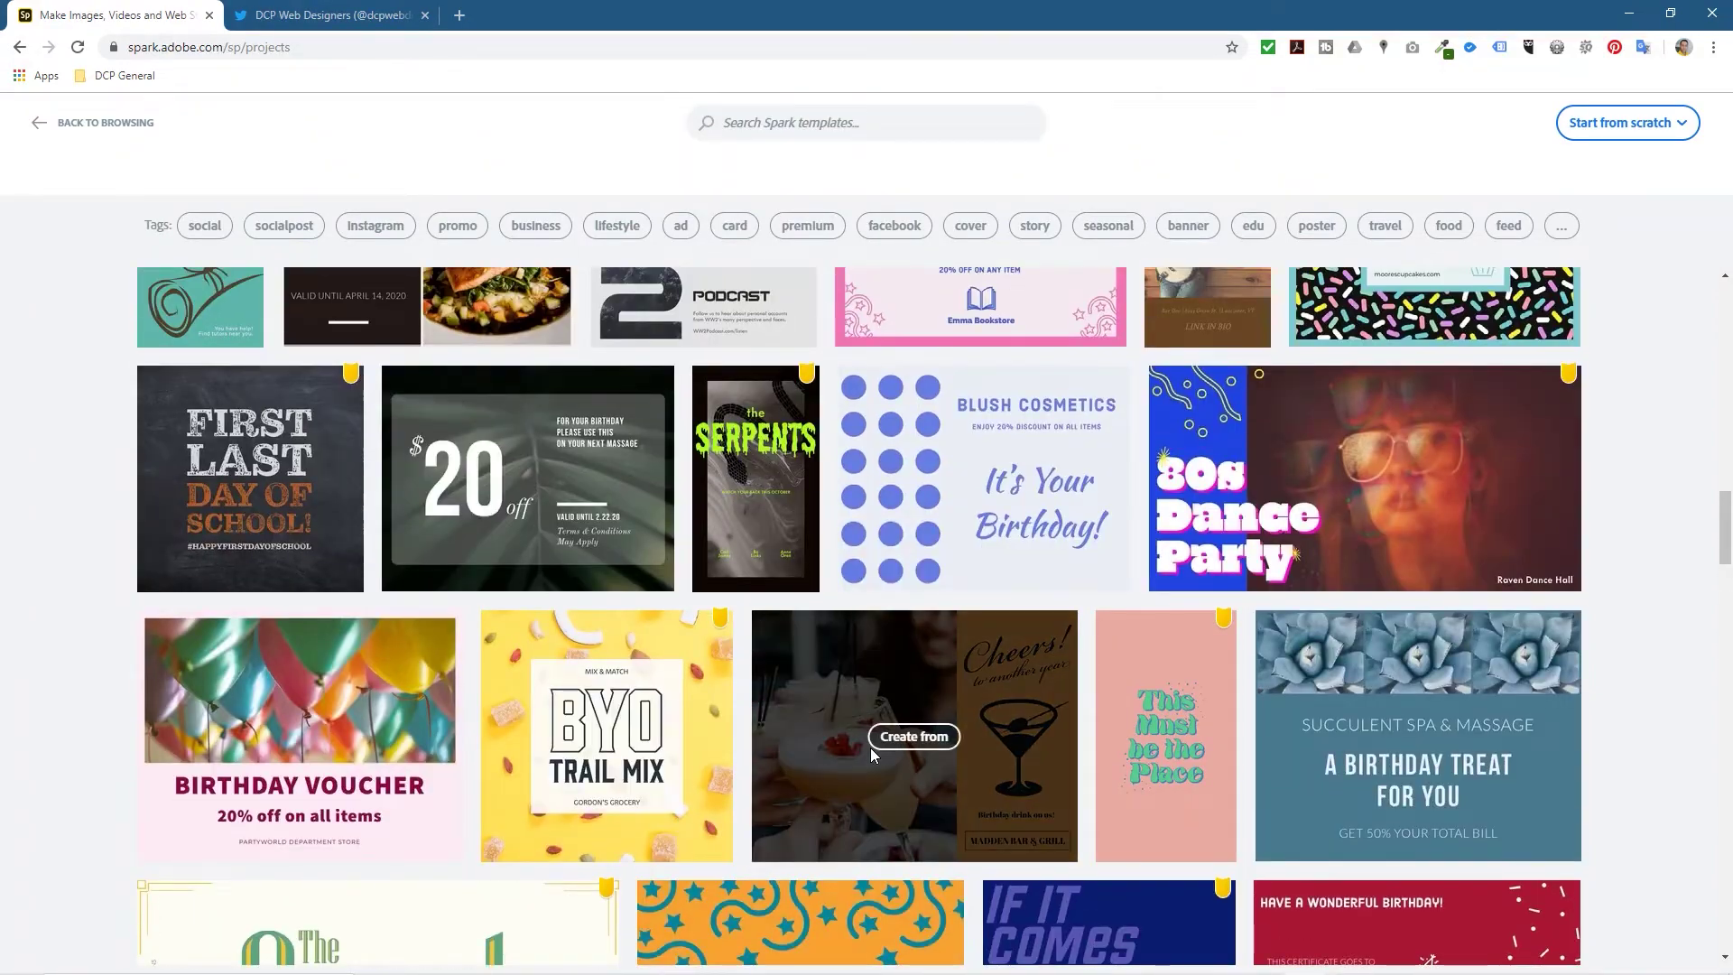
scroll(872, 755, "up", 15)
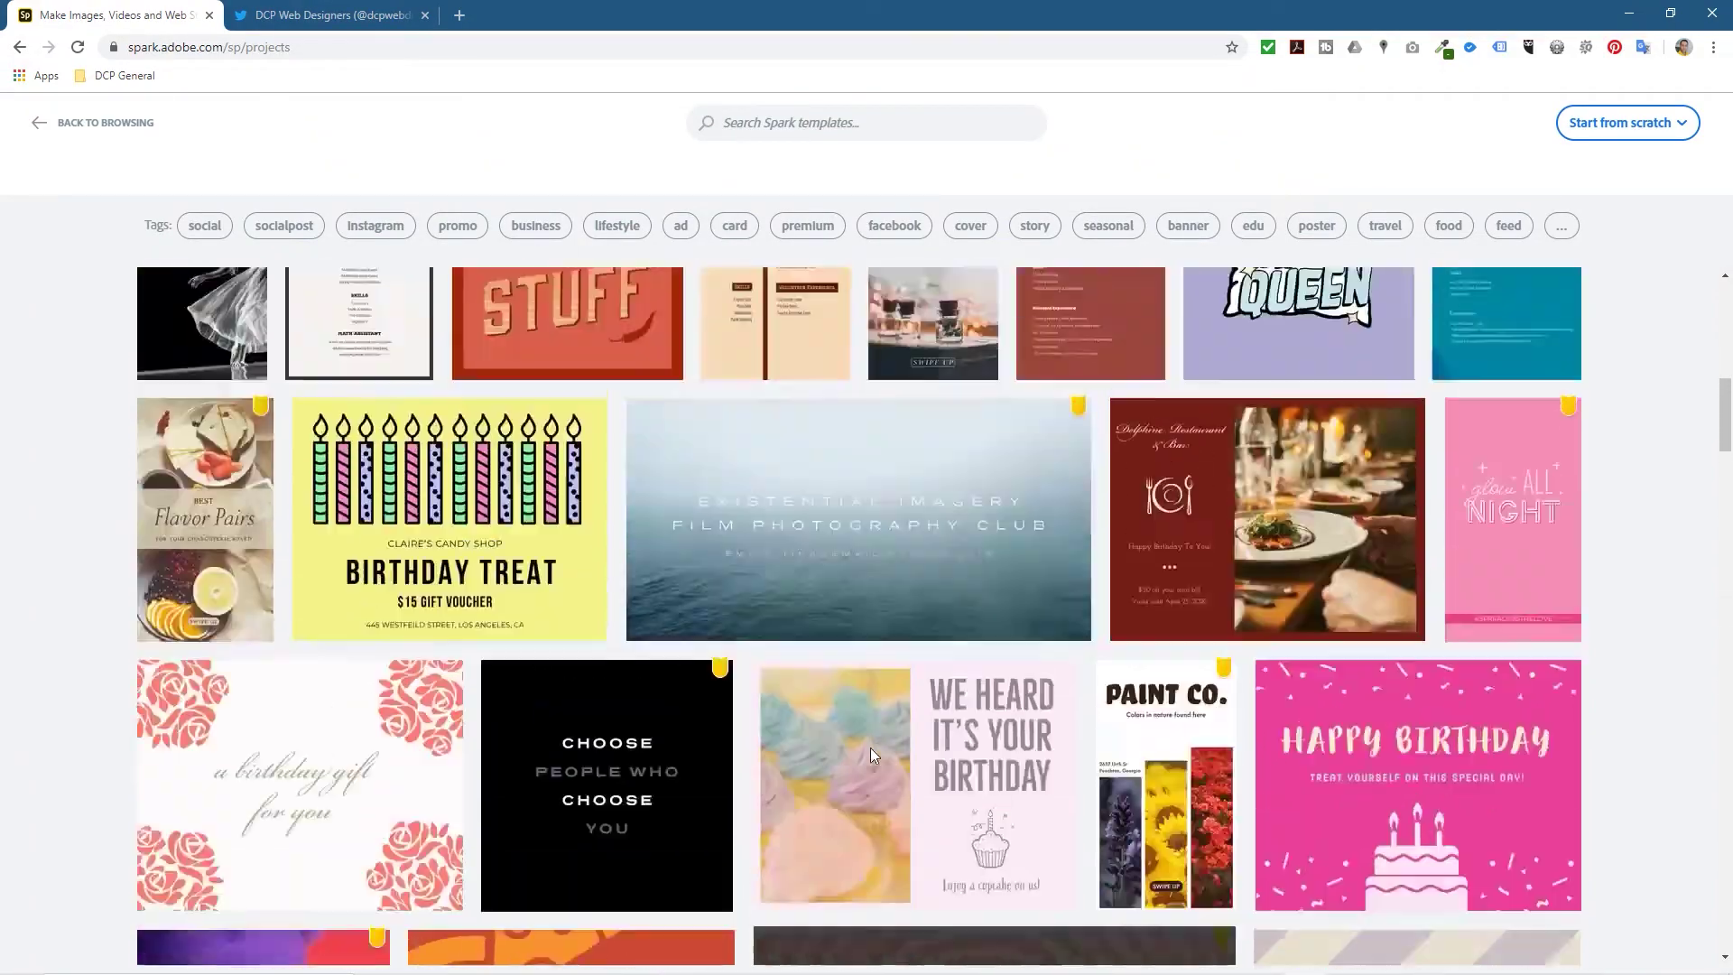
scroll(872, 755, "up", 10)
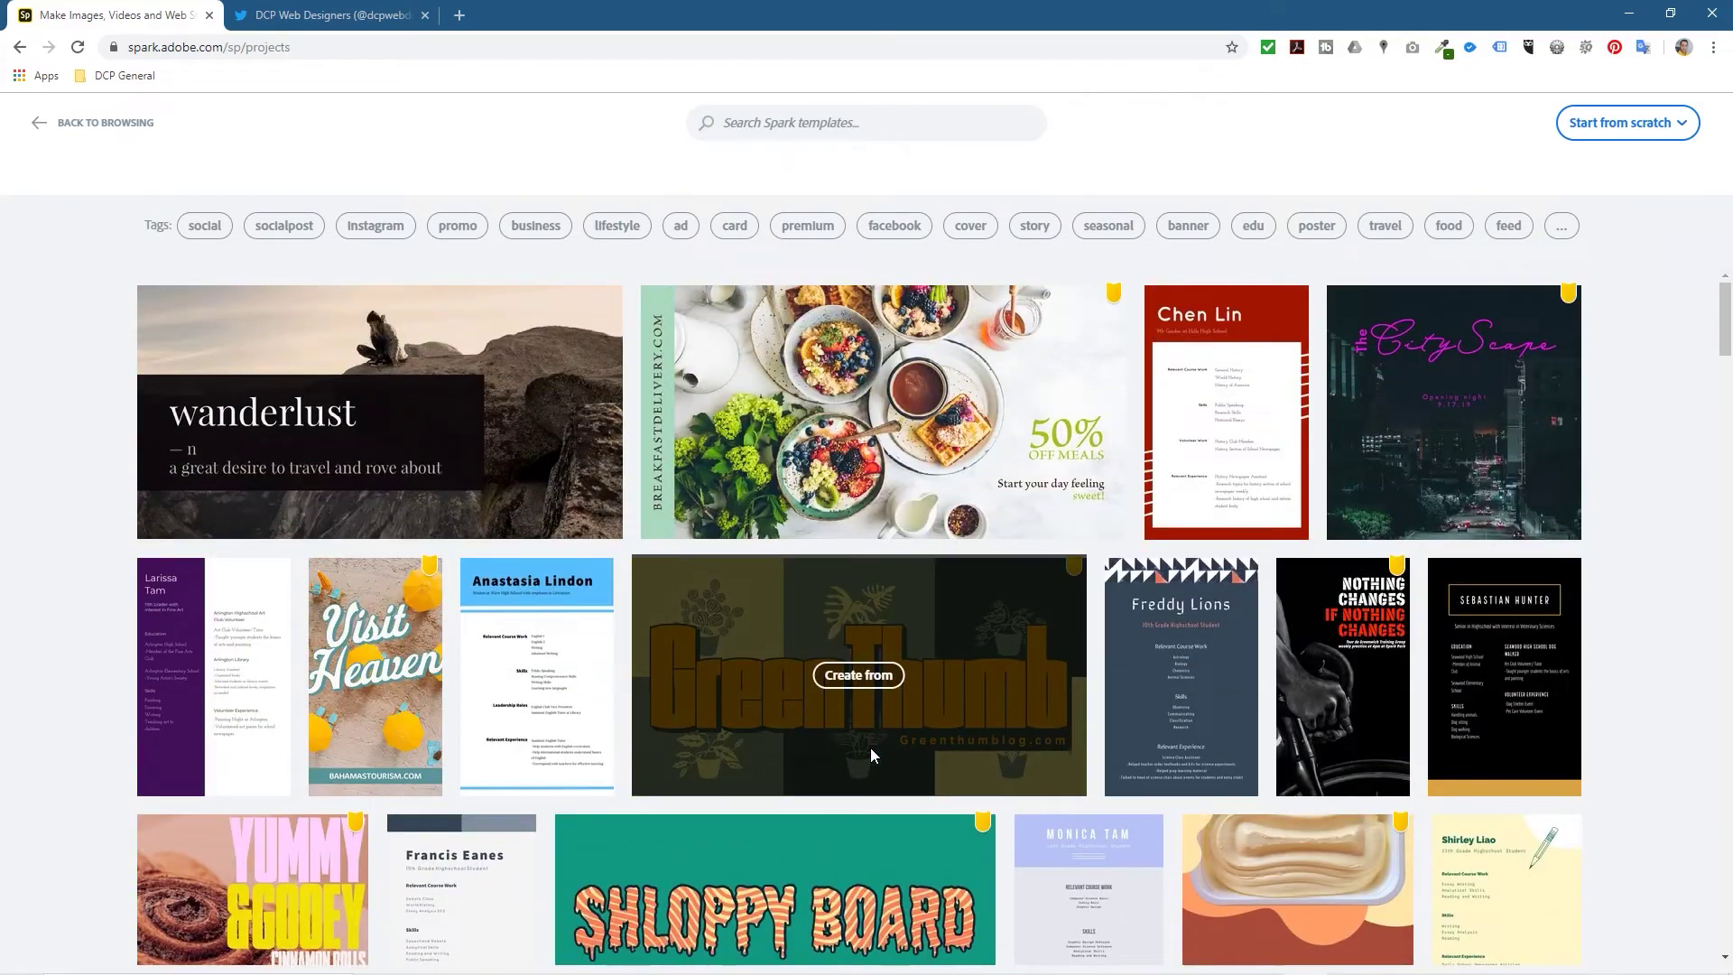
scroll(870, 747, "down", 20)
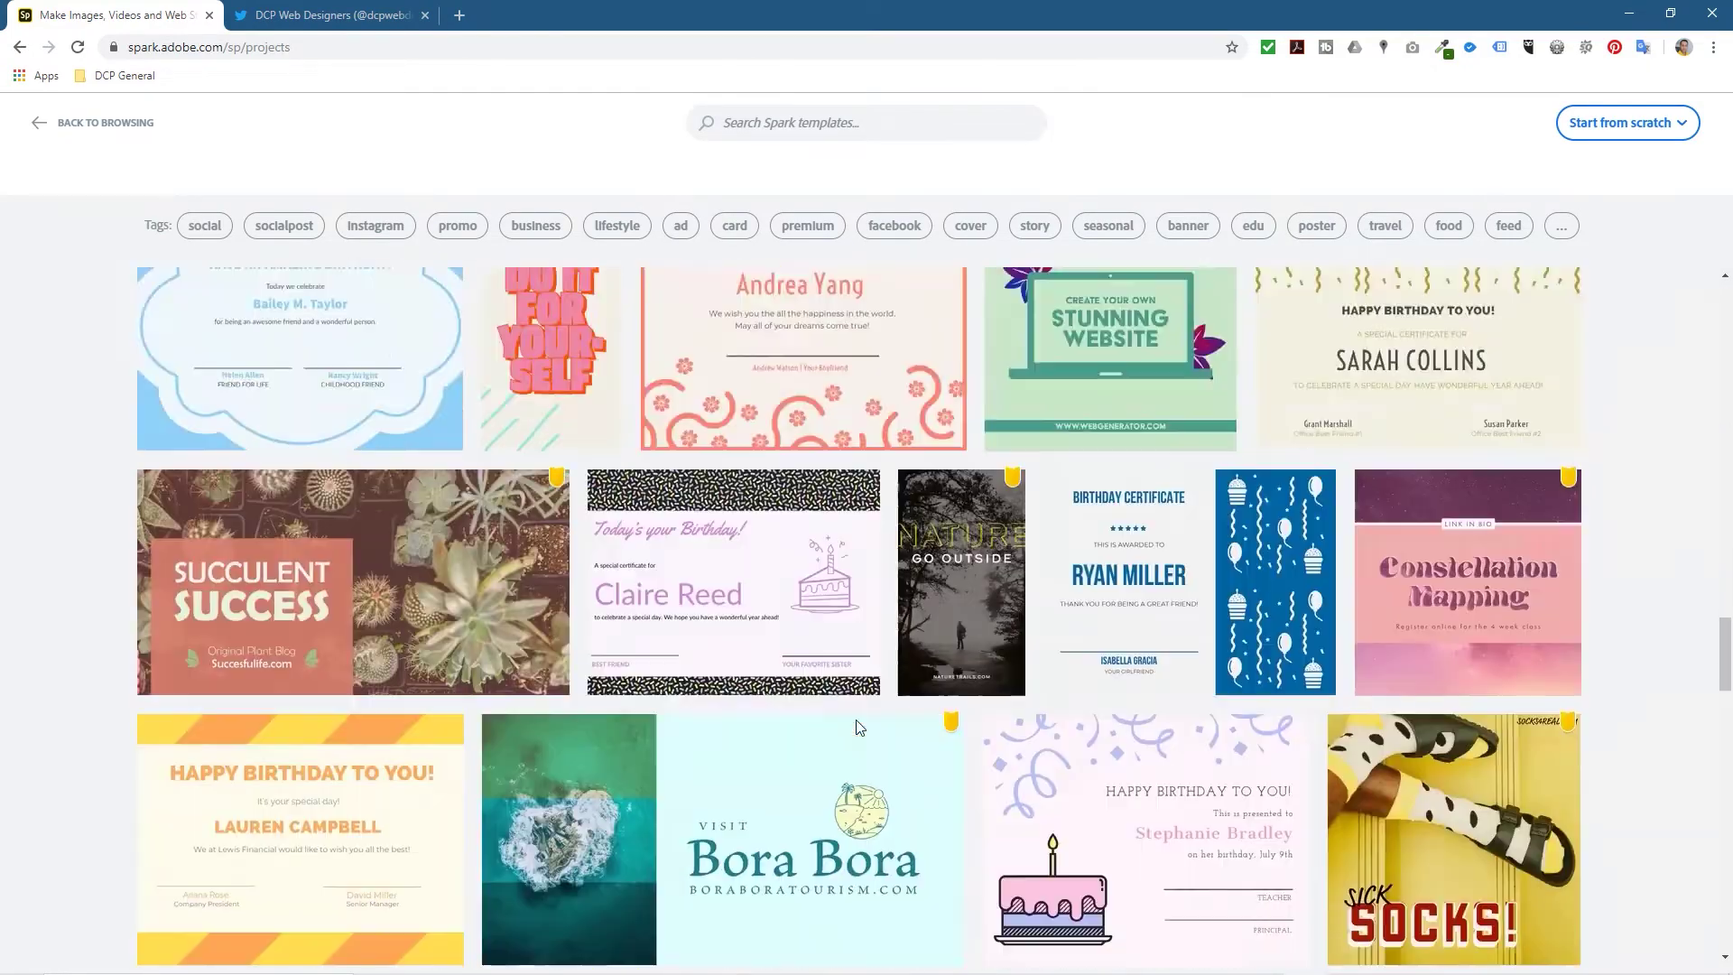
scroll(856, 727, "down", 15)
mouse_move(852, 706)
scroll(852, 701, "down", 12)
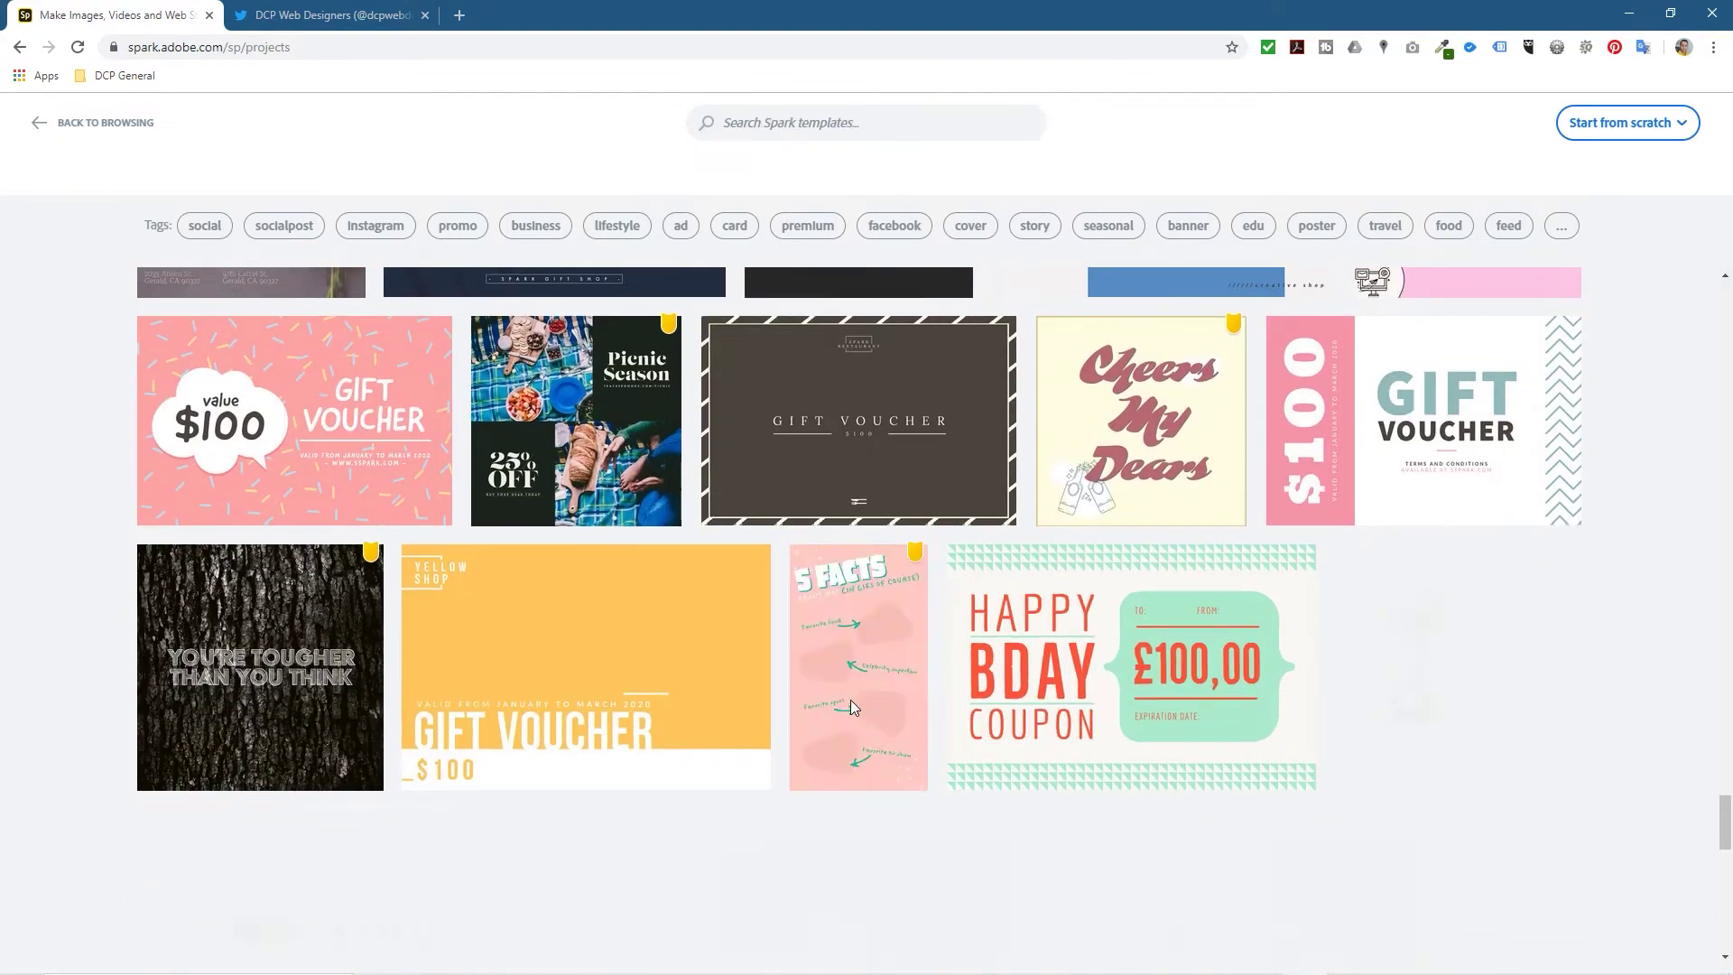
scroll(851, 701, "down", 6)
scroll(852, 706, "down", 3)
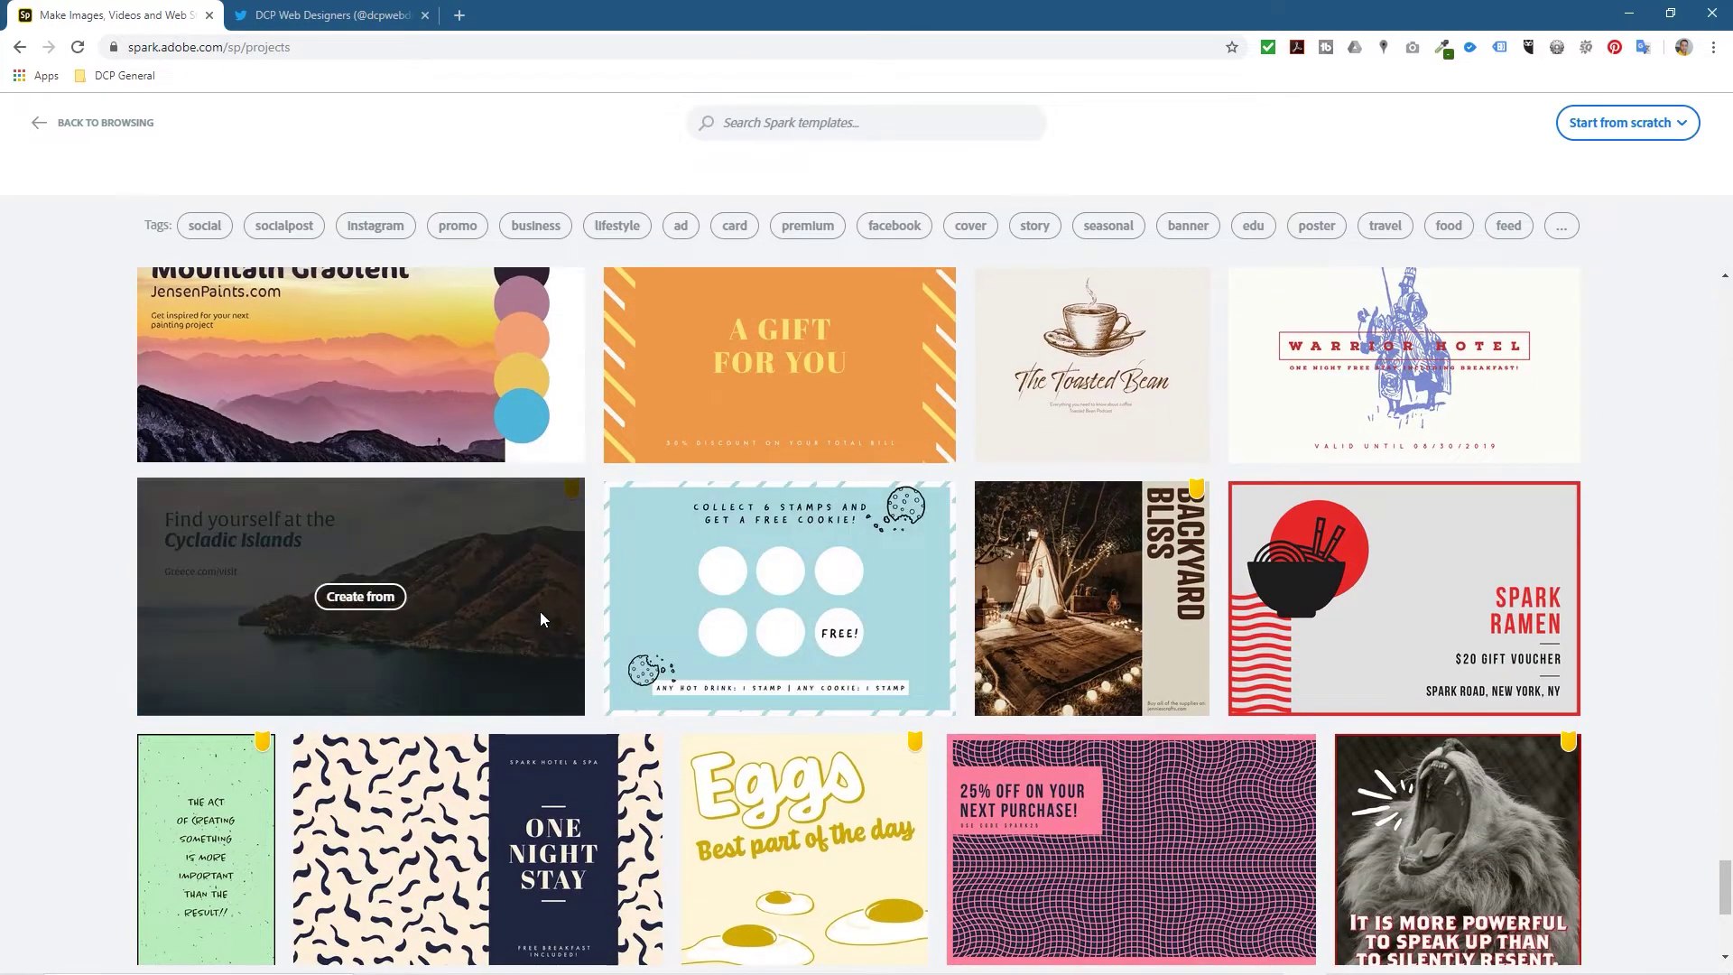
- Create a new post from the "Never Say Never" template with the raised hand at sunset and dismiss the font notification
scroll(463, 619, "up", 2)
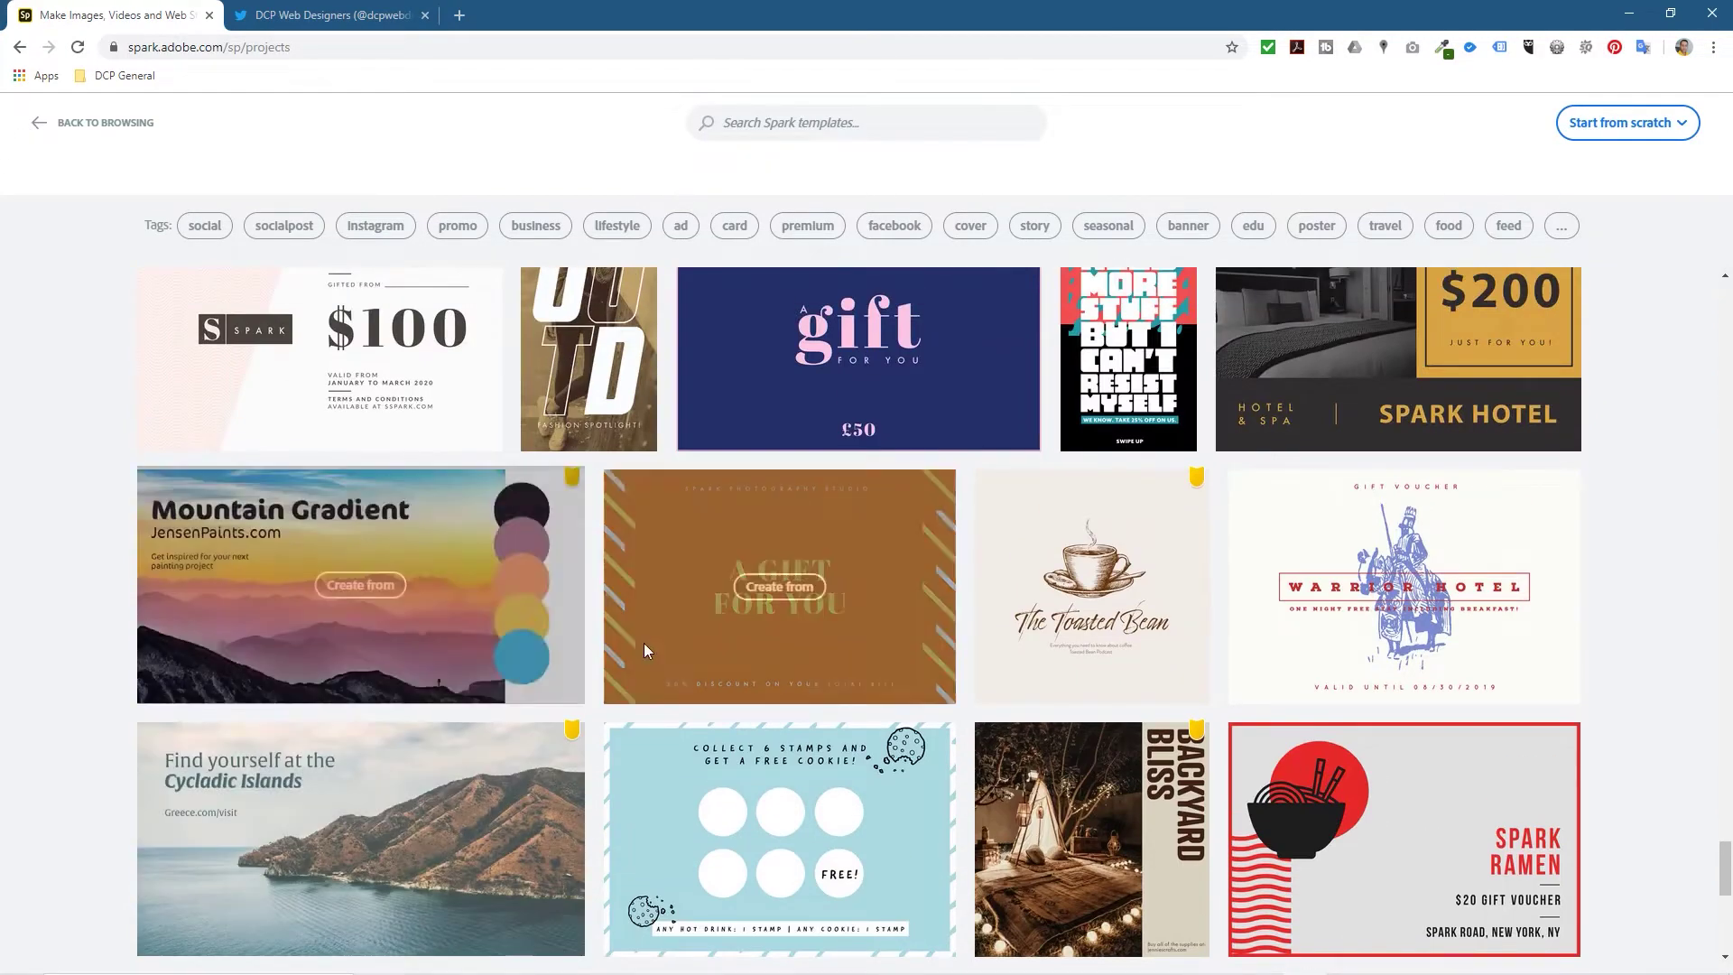
scroll(643, 642, "down", 2)
scroll(507, 664, "down", 8)
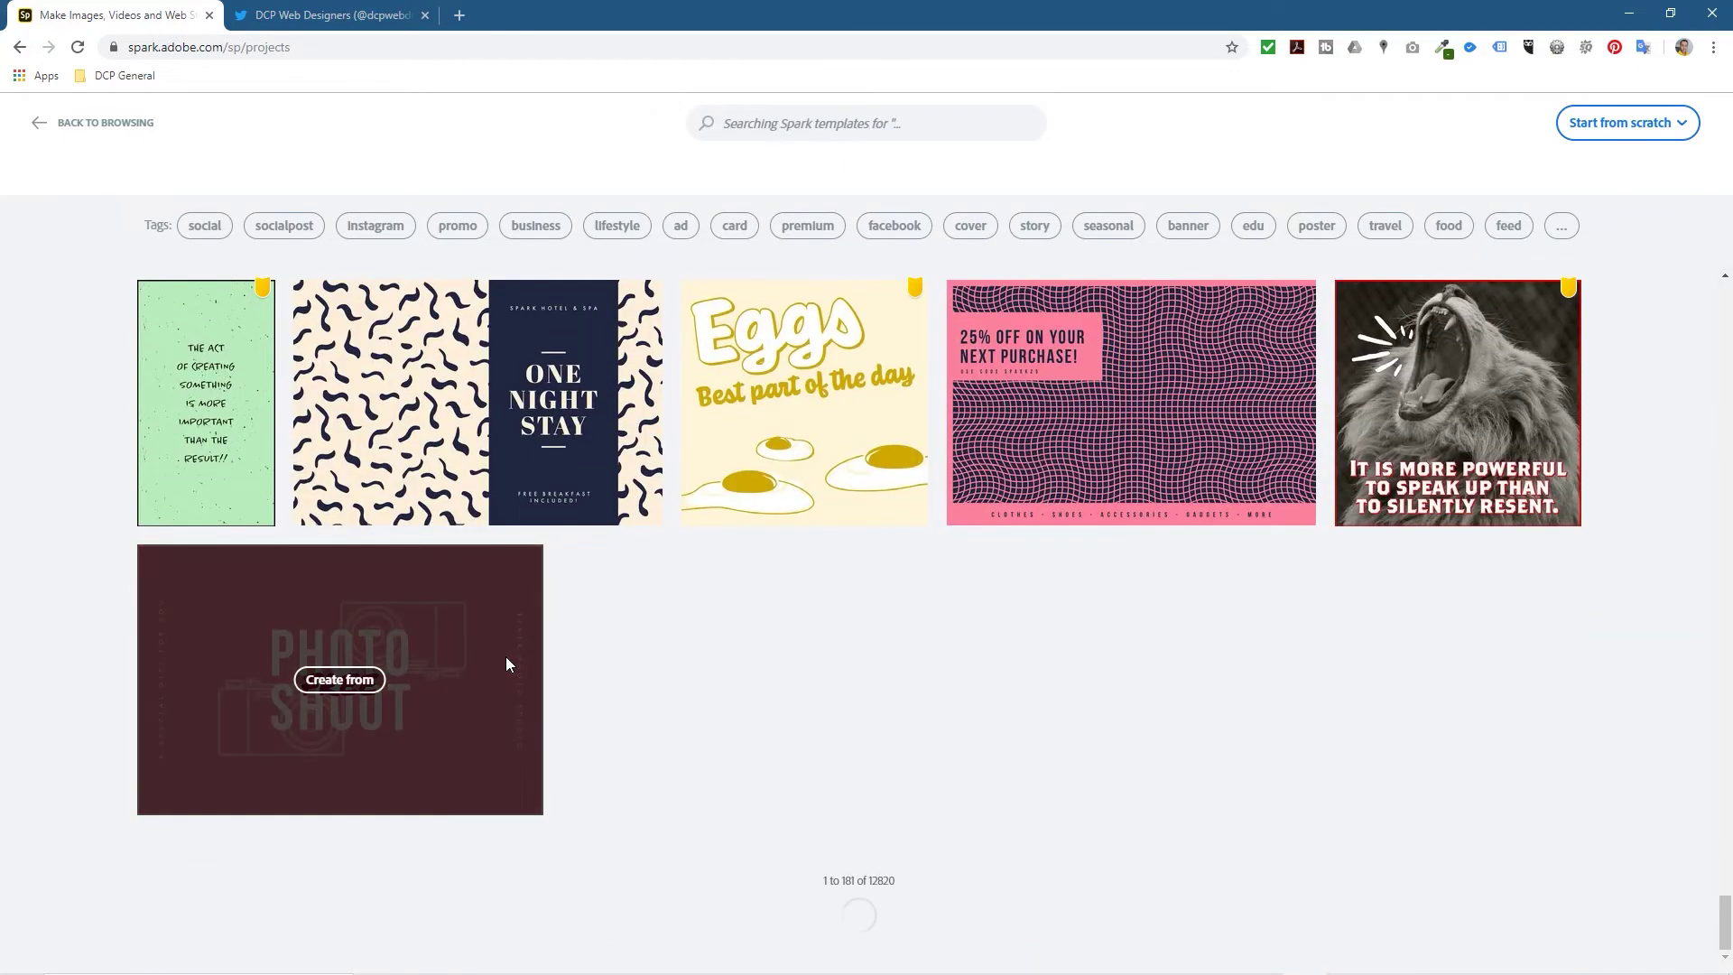
scroll(517, 642, "down", 5)
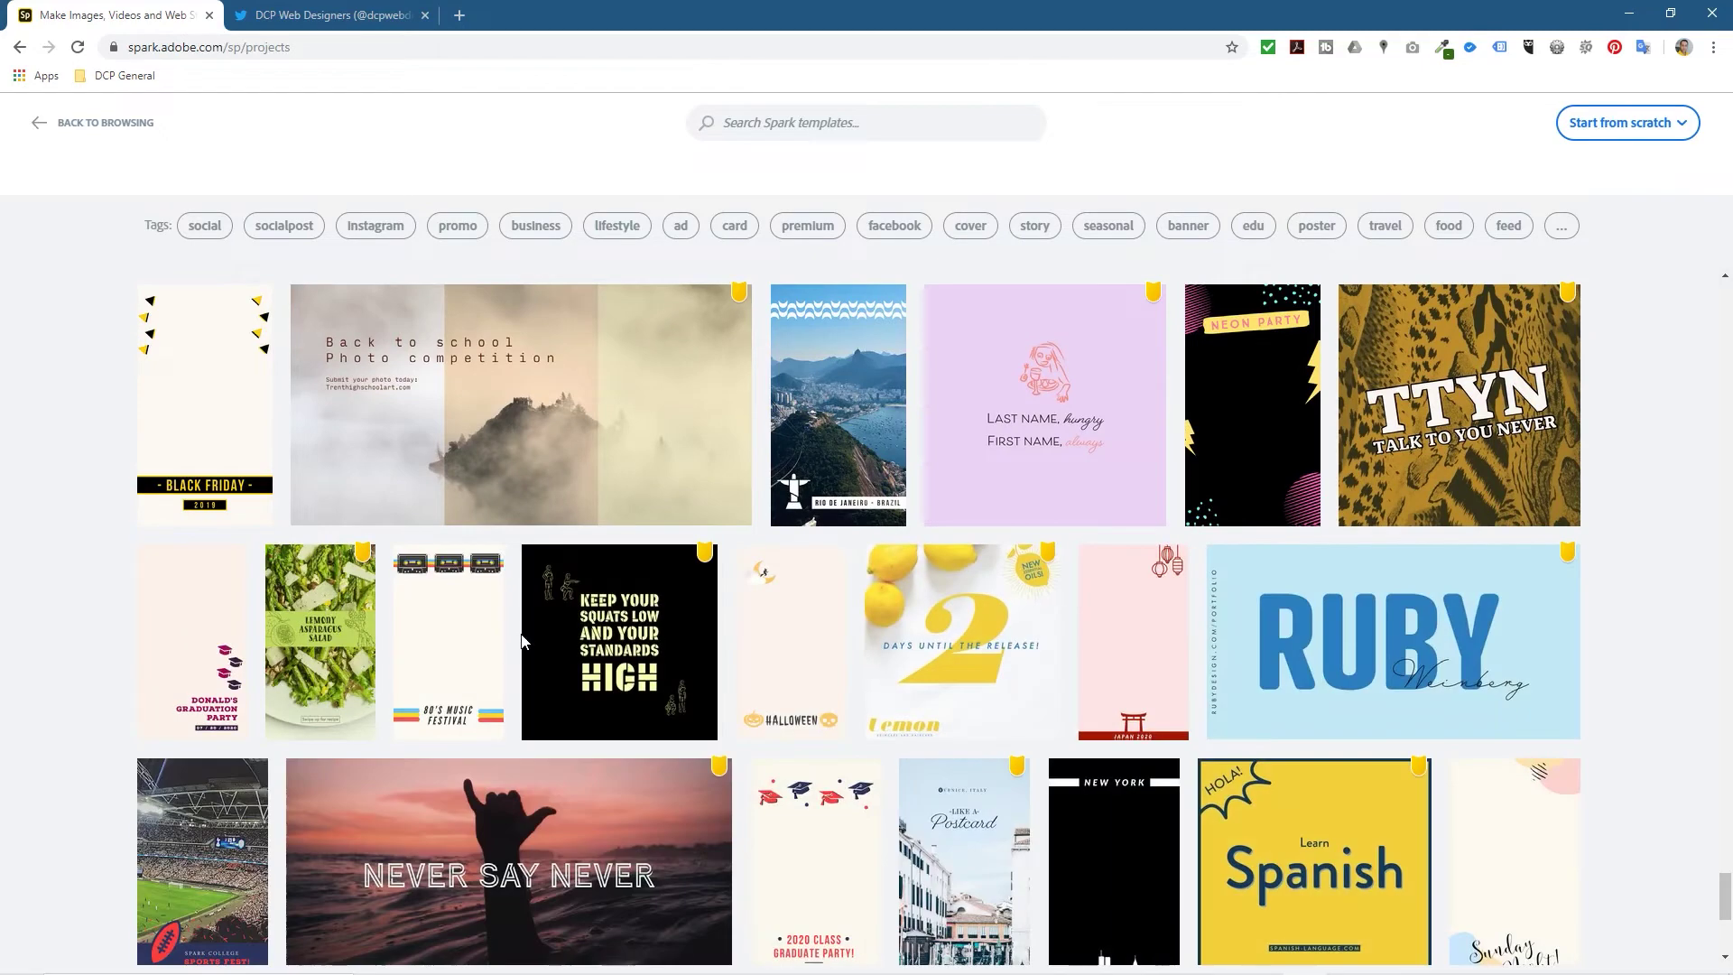
scroll(522, 633, "down", 4)
mouse_move(511, 519)
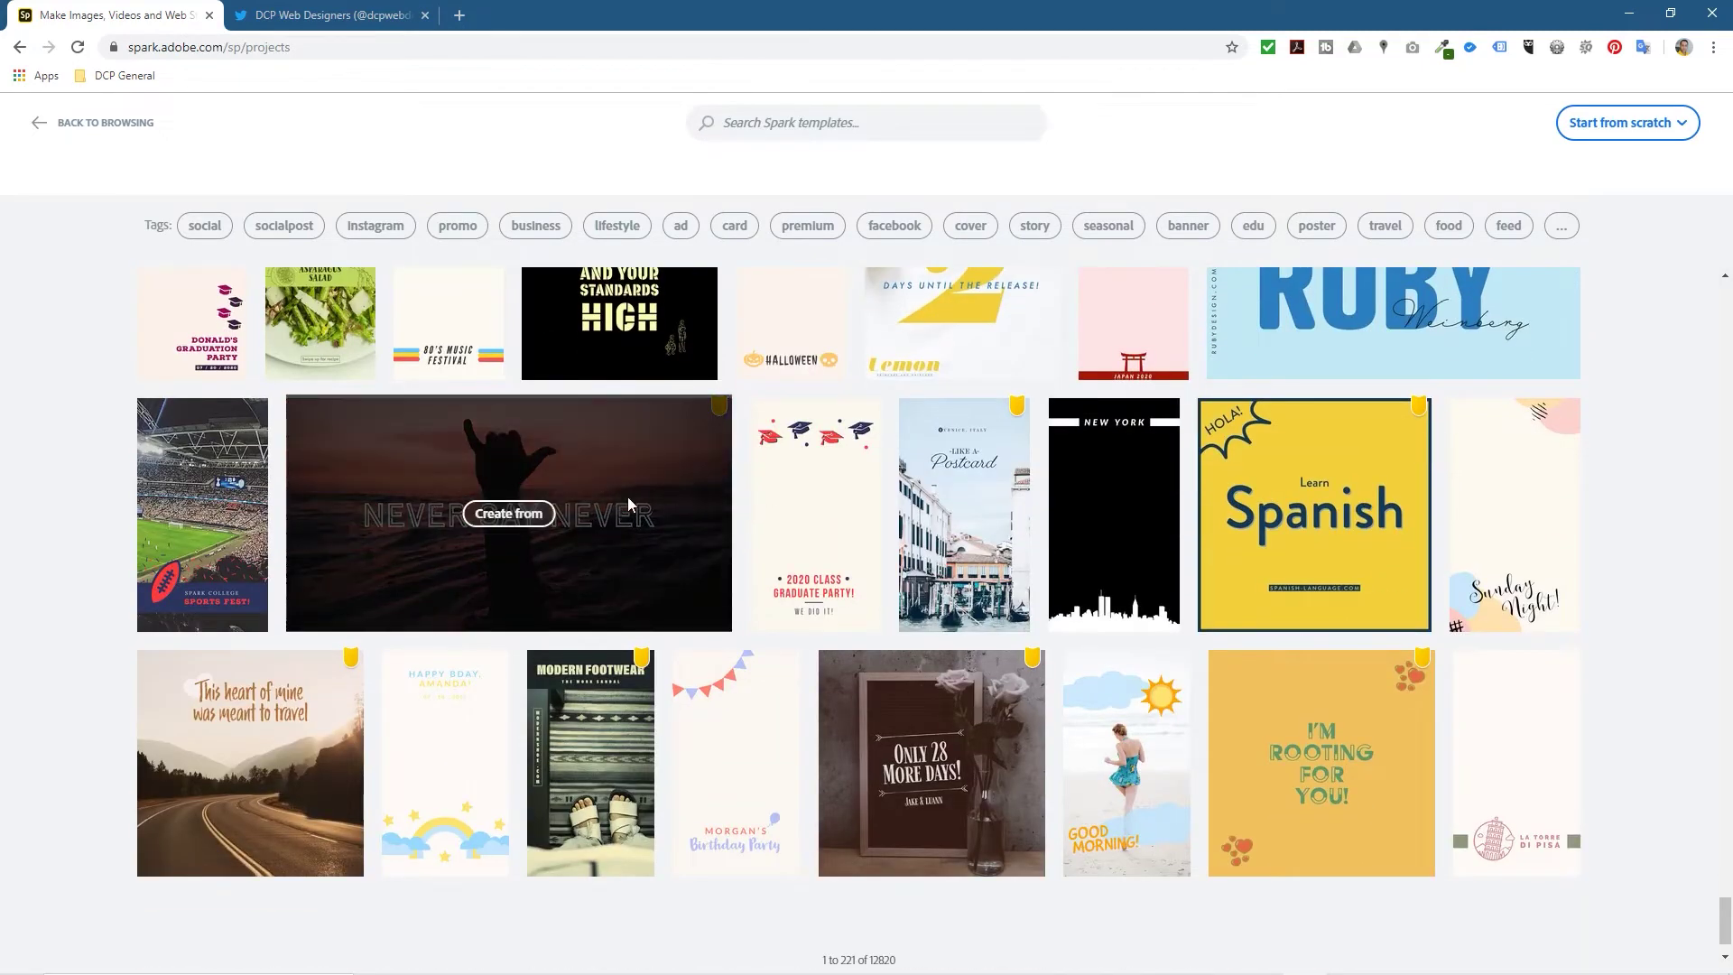
left_click(509, 514)
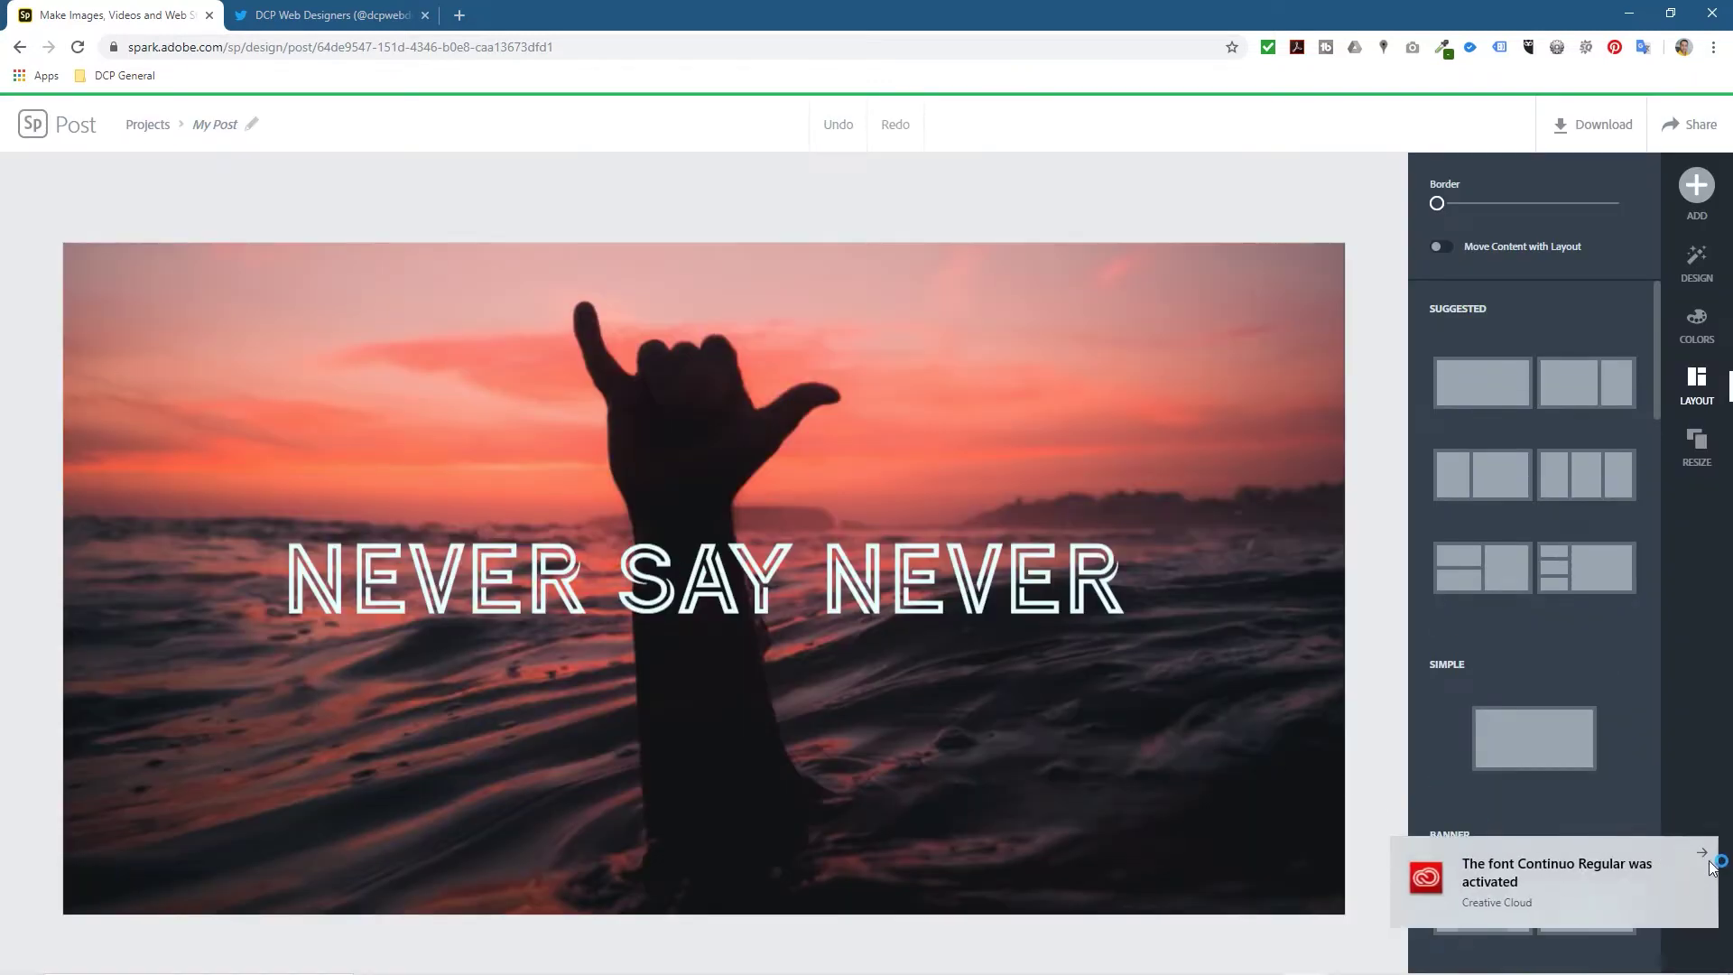
left_click(1703, 863)
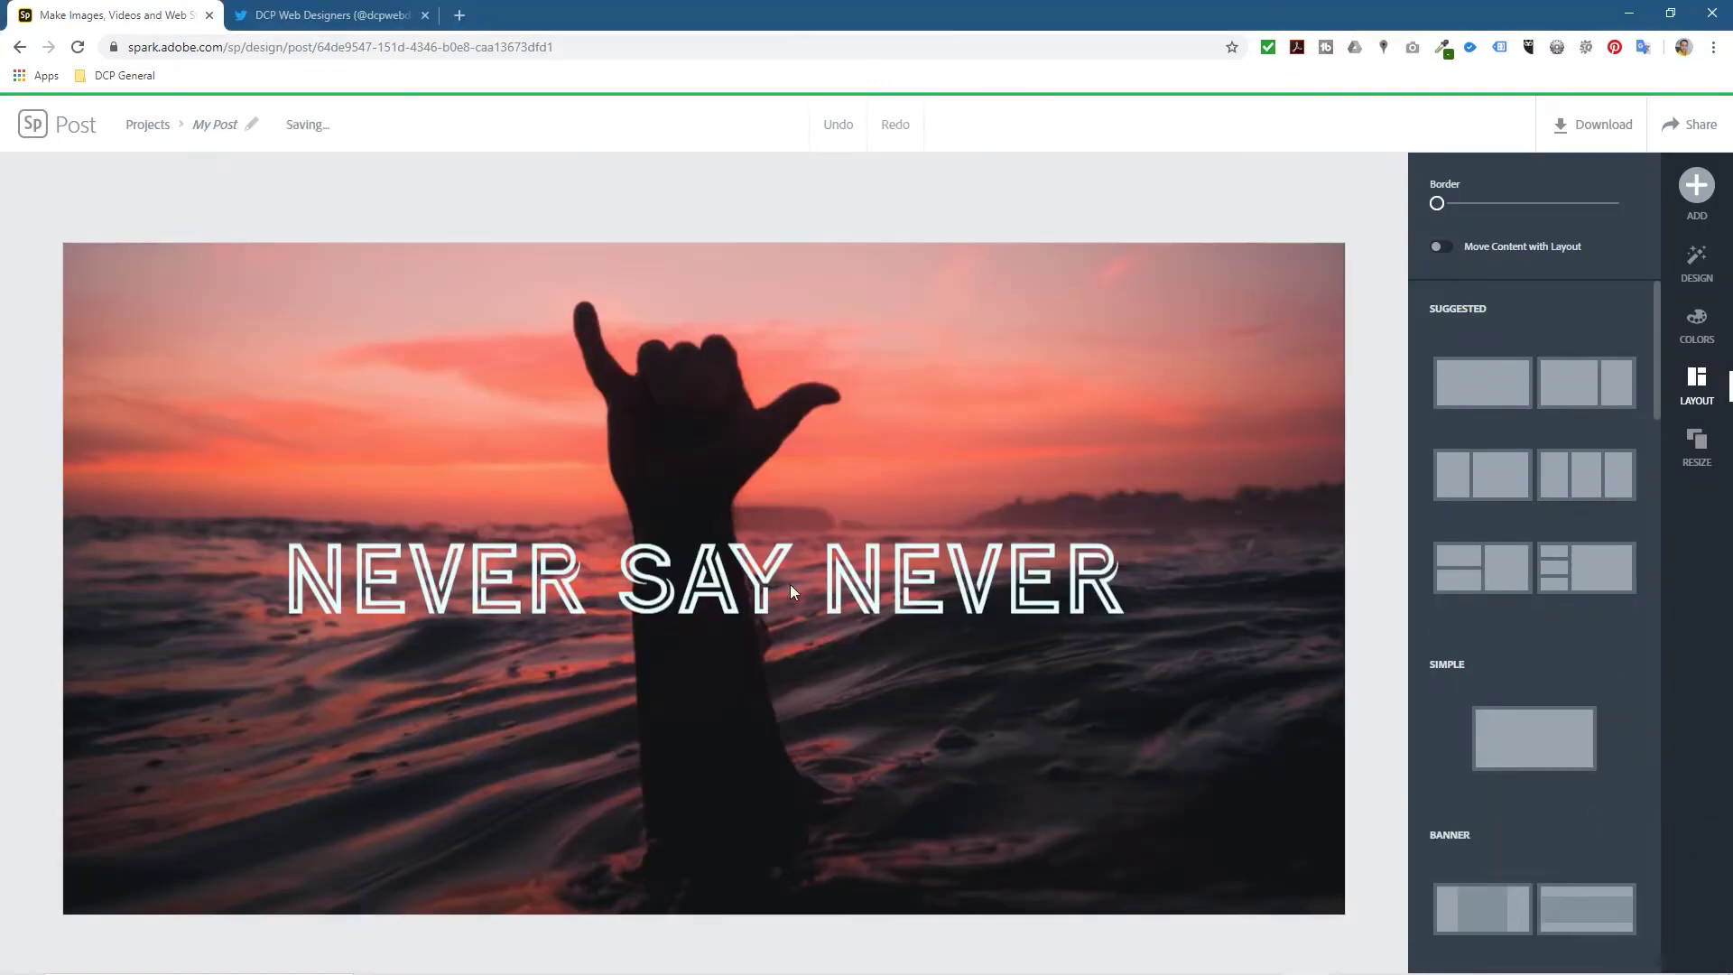
- Replace the "Never say never" headline with "AMAZING WEB DESIGNERS" in capital letters
double_click(721, 588)
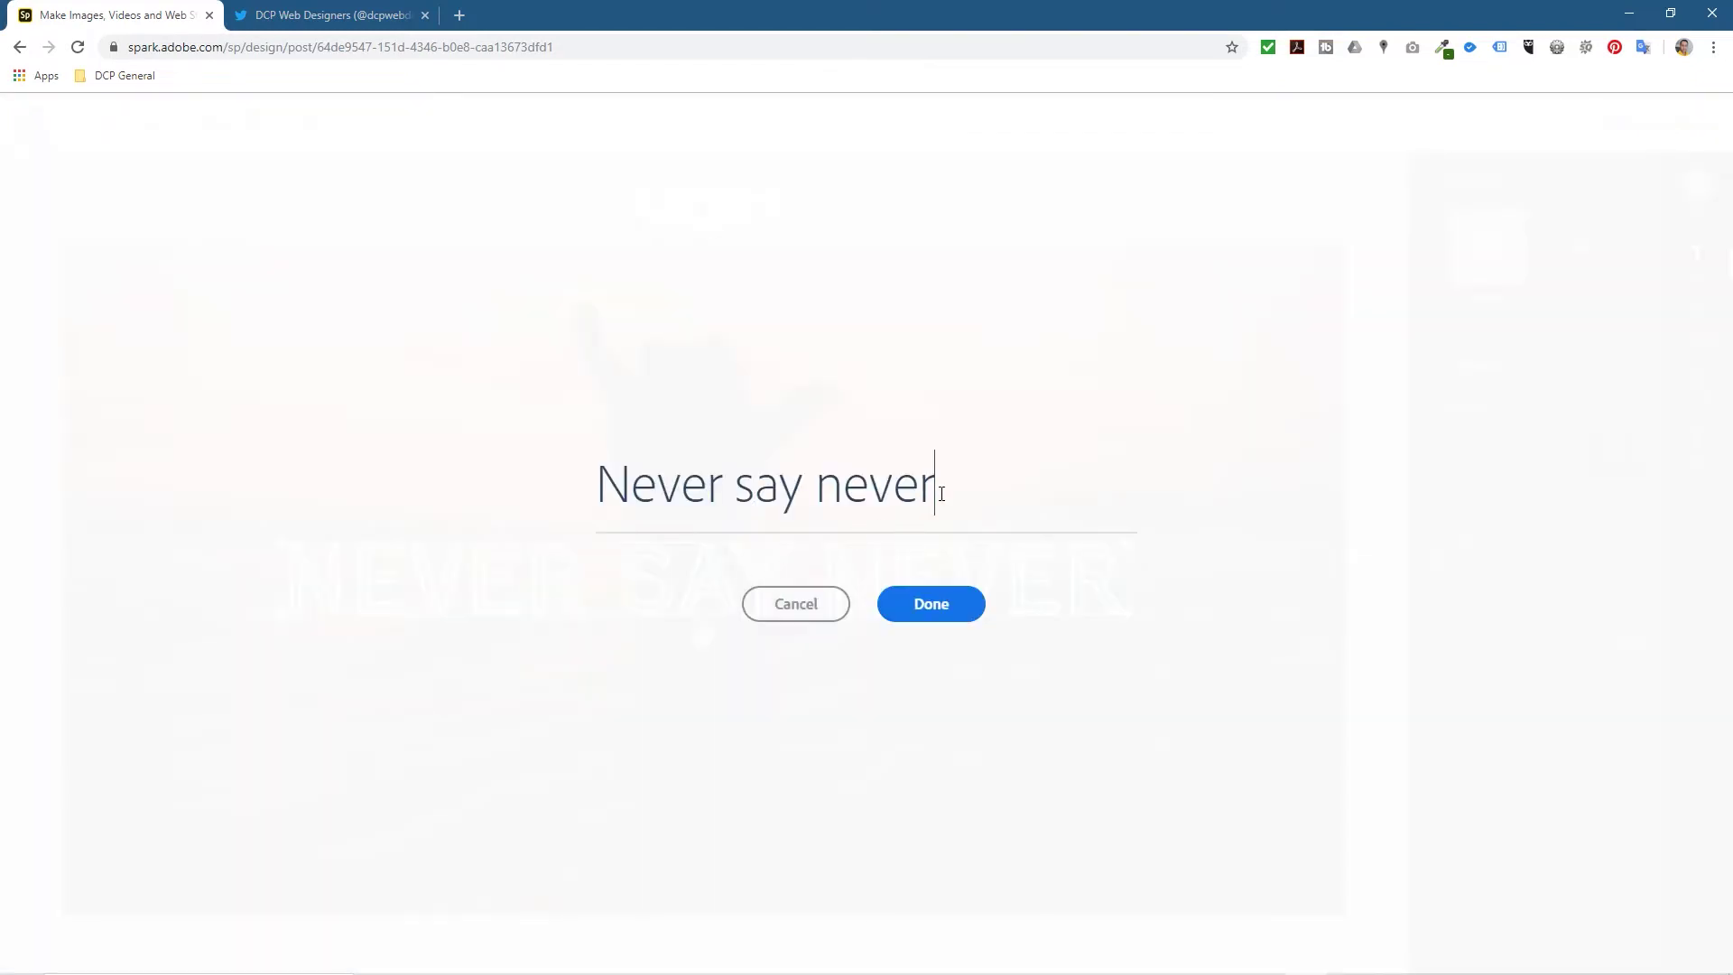
left_click_drag(941, 492, 586, 487)
type("Amazing")
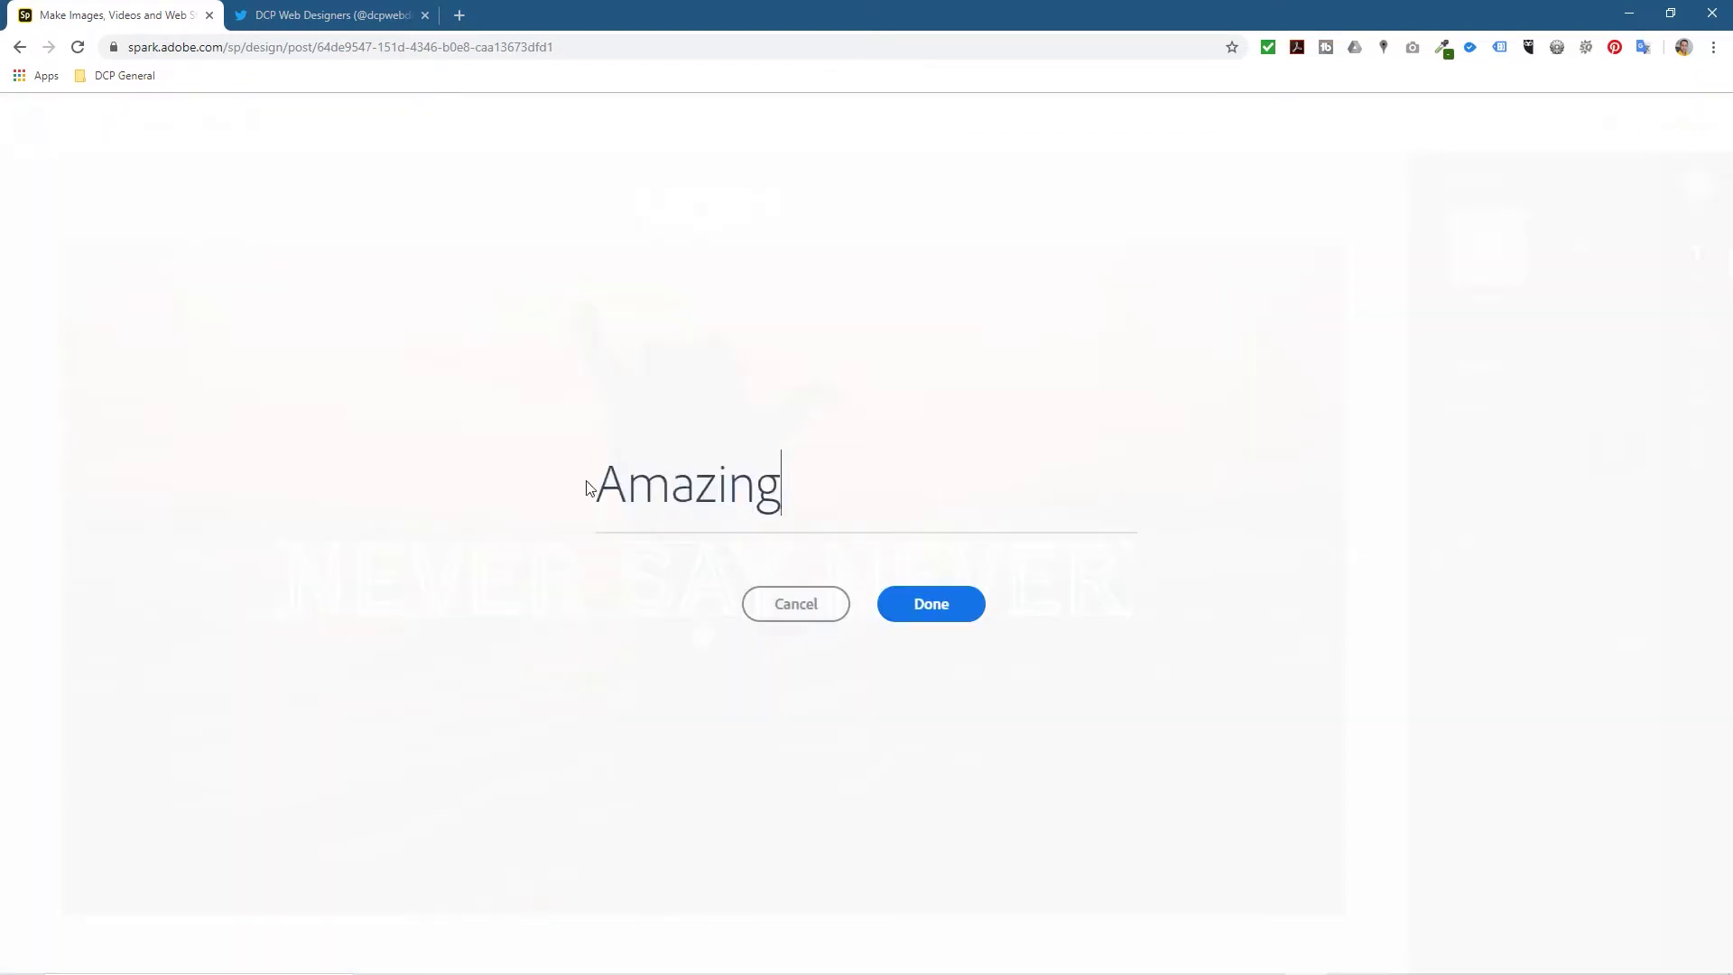
key("BackSpace")
key("BackSpace")
key("BackSpace")
key("BackSpace")
key("BackSpace")
key("BackSpace")
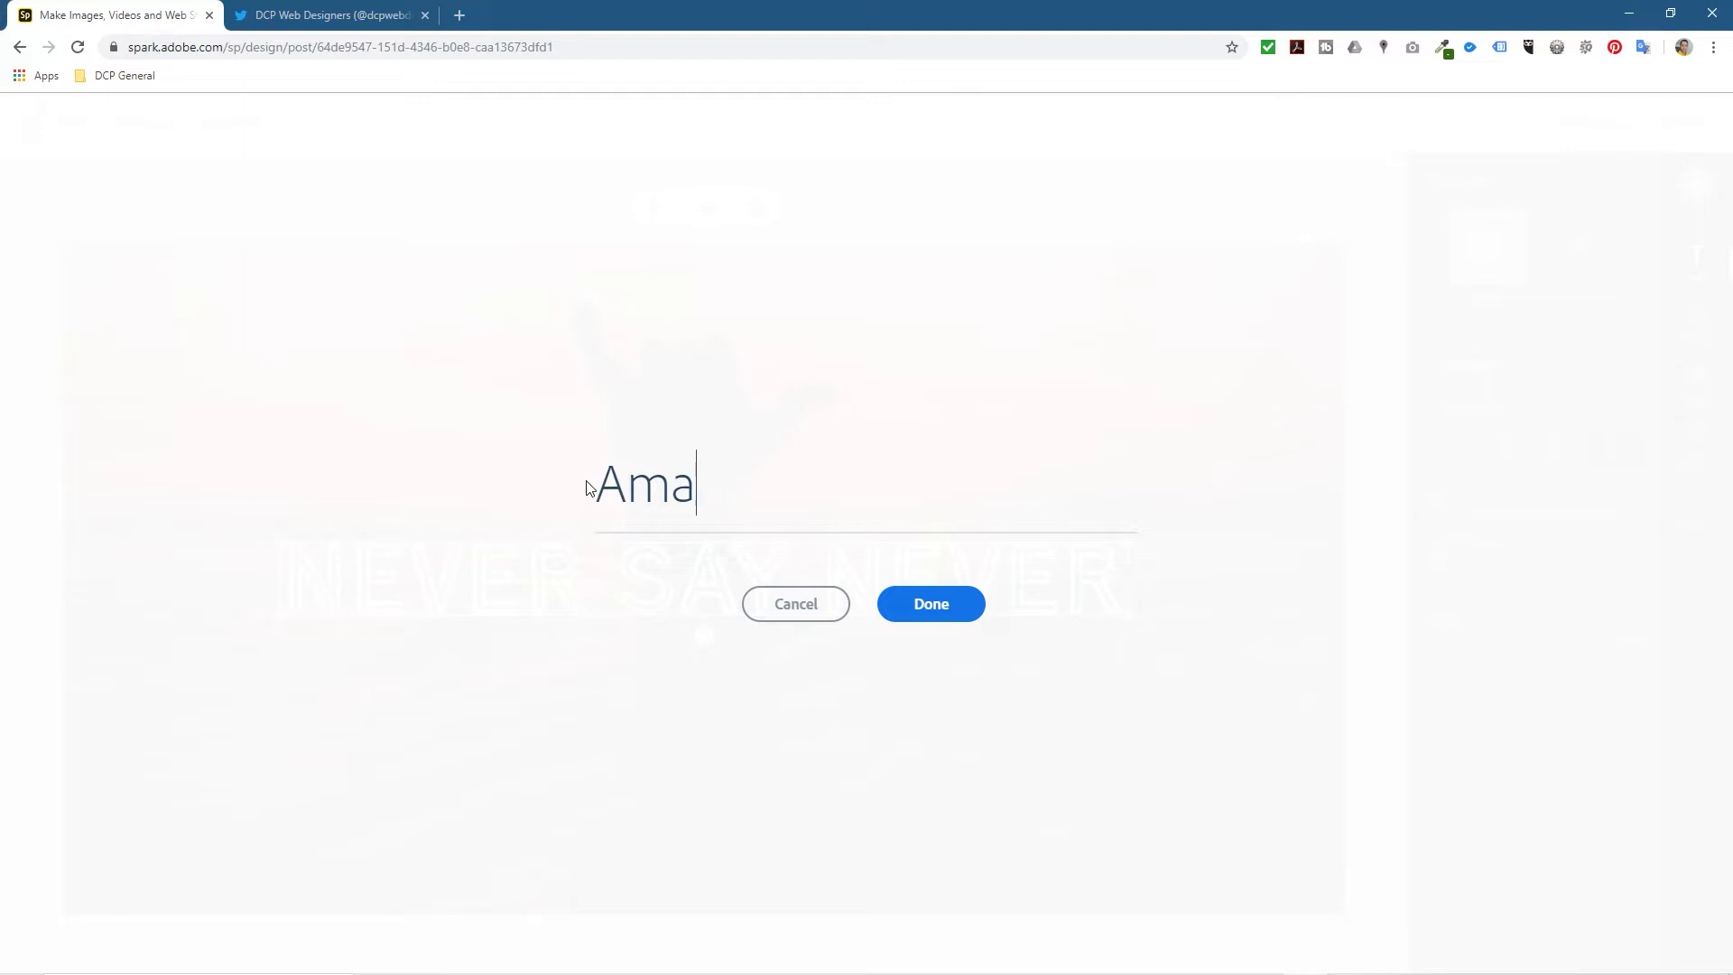
type("MAZING WEB")
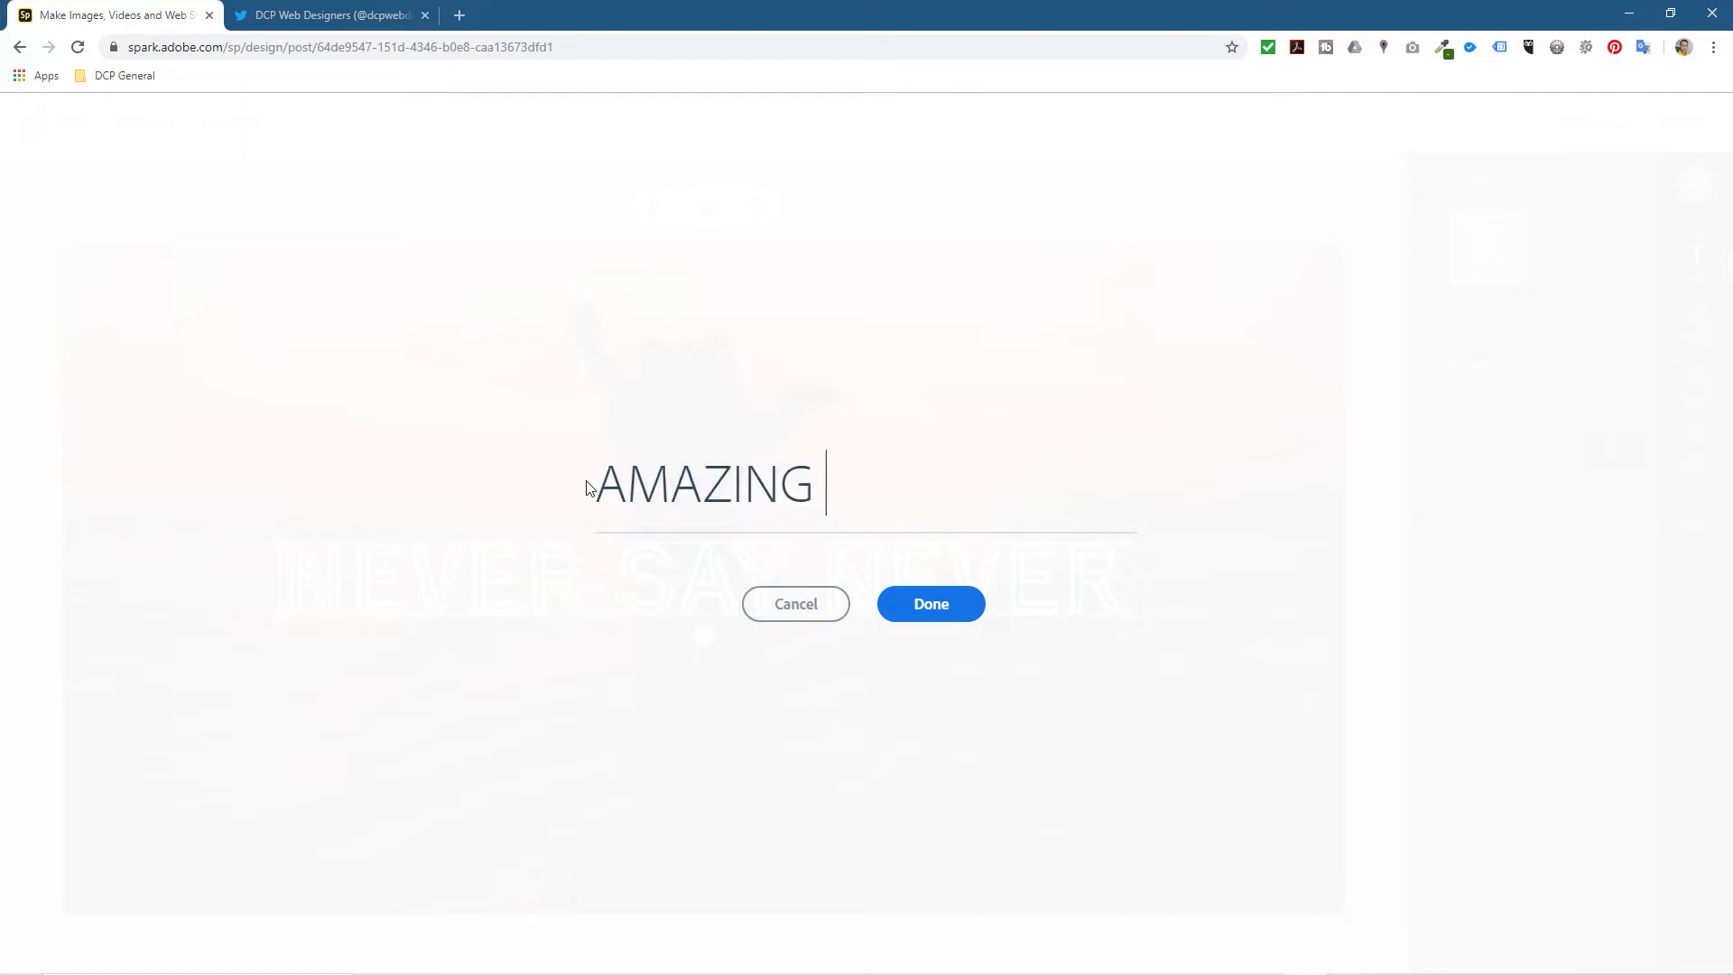
key("BackSpace")
key("BackSpace")
type("WEB DESIGNERS")
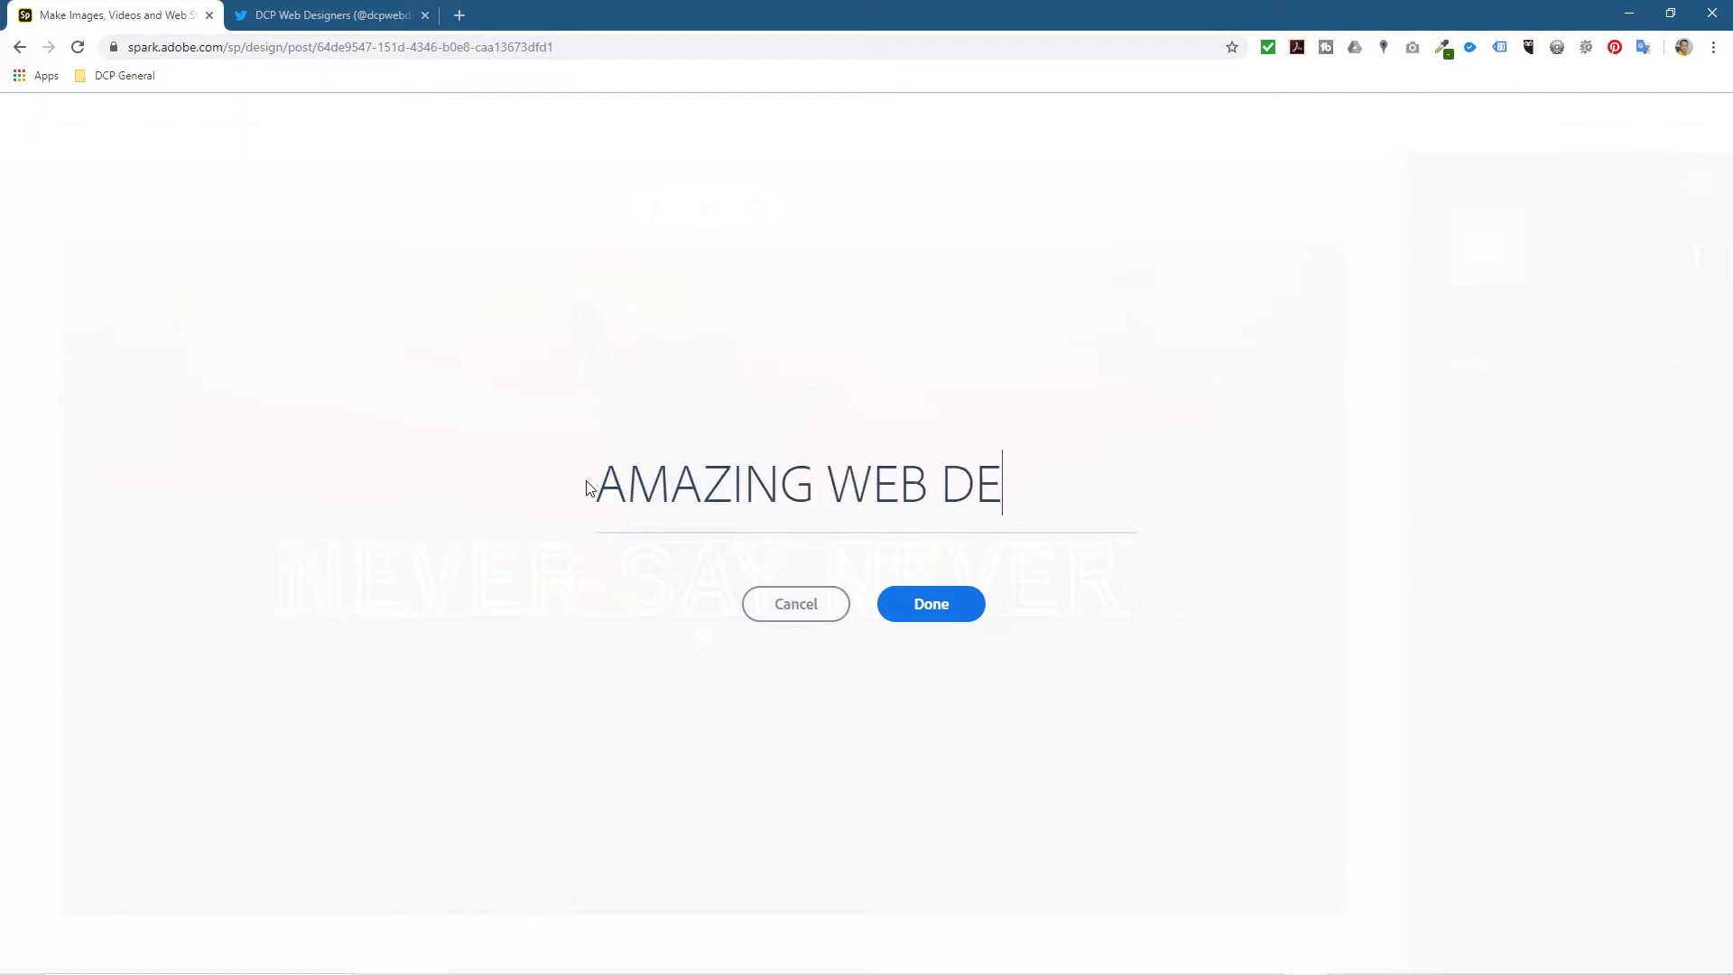
left_click(927, 606)
- Replace the background with the free aerial photo of surfers on green water from the Surfing results and add a thin border
left_click(800, 714)
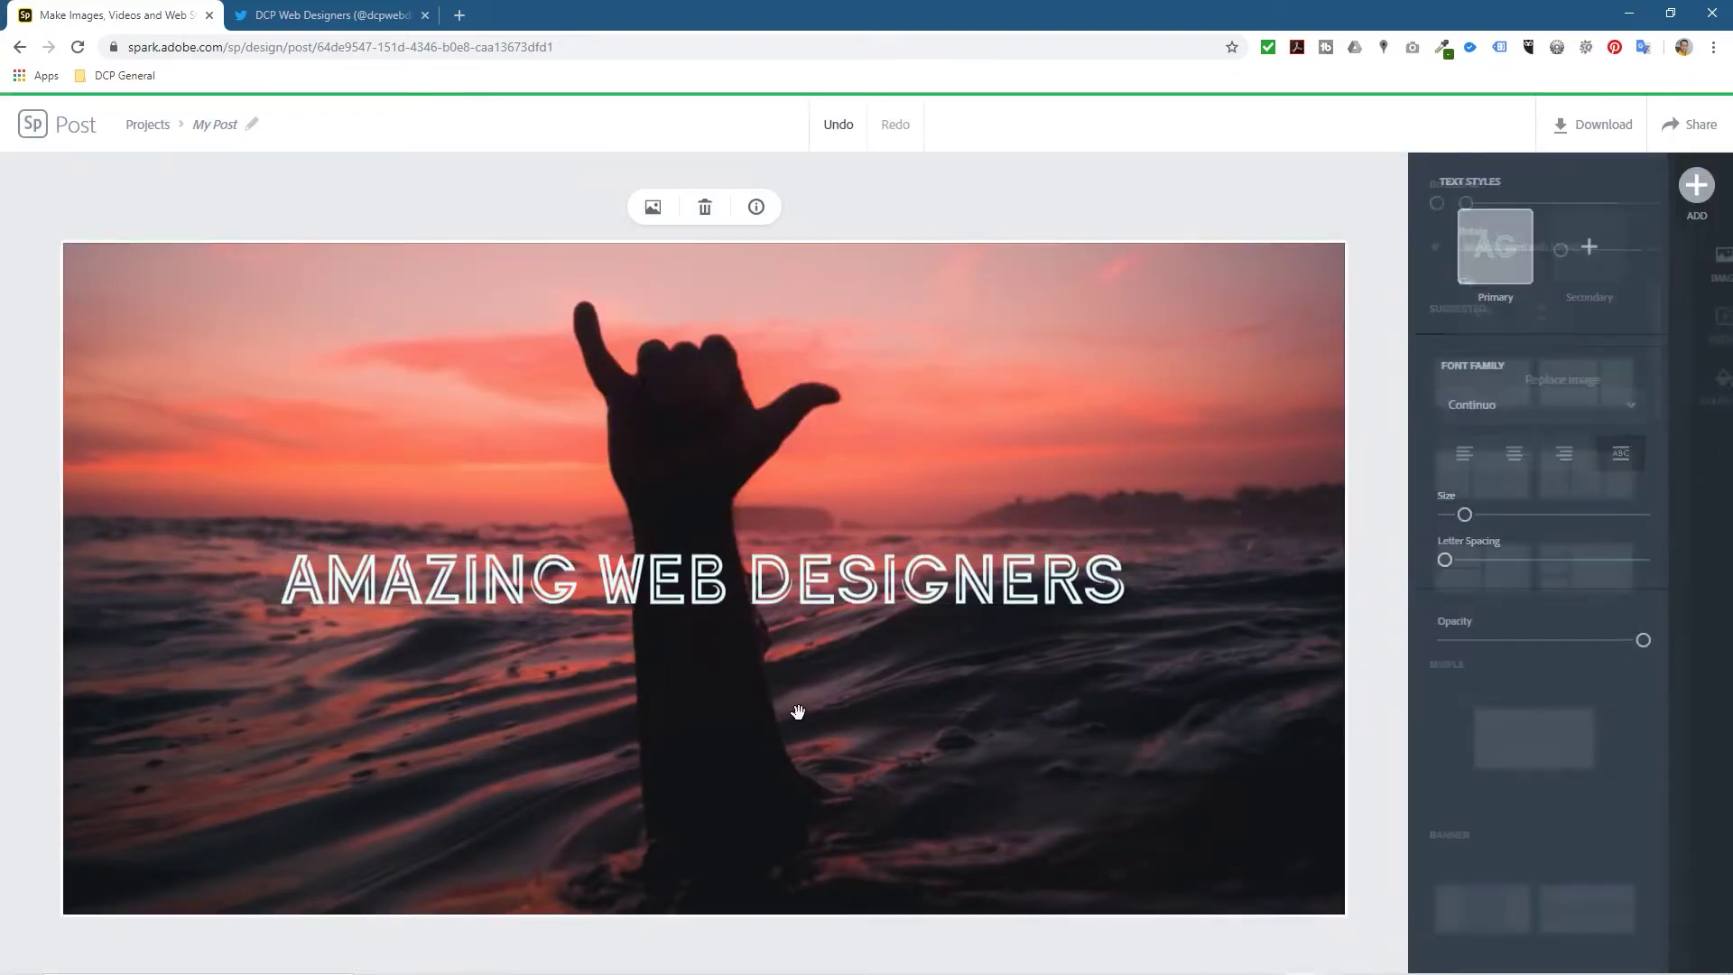
double_click(1045, 351)
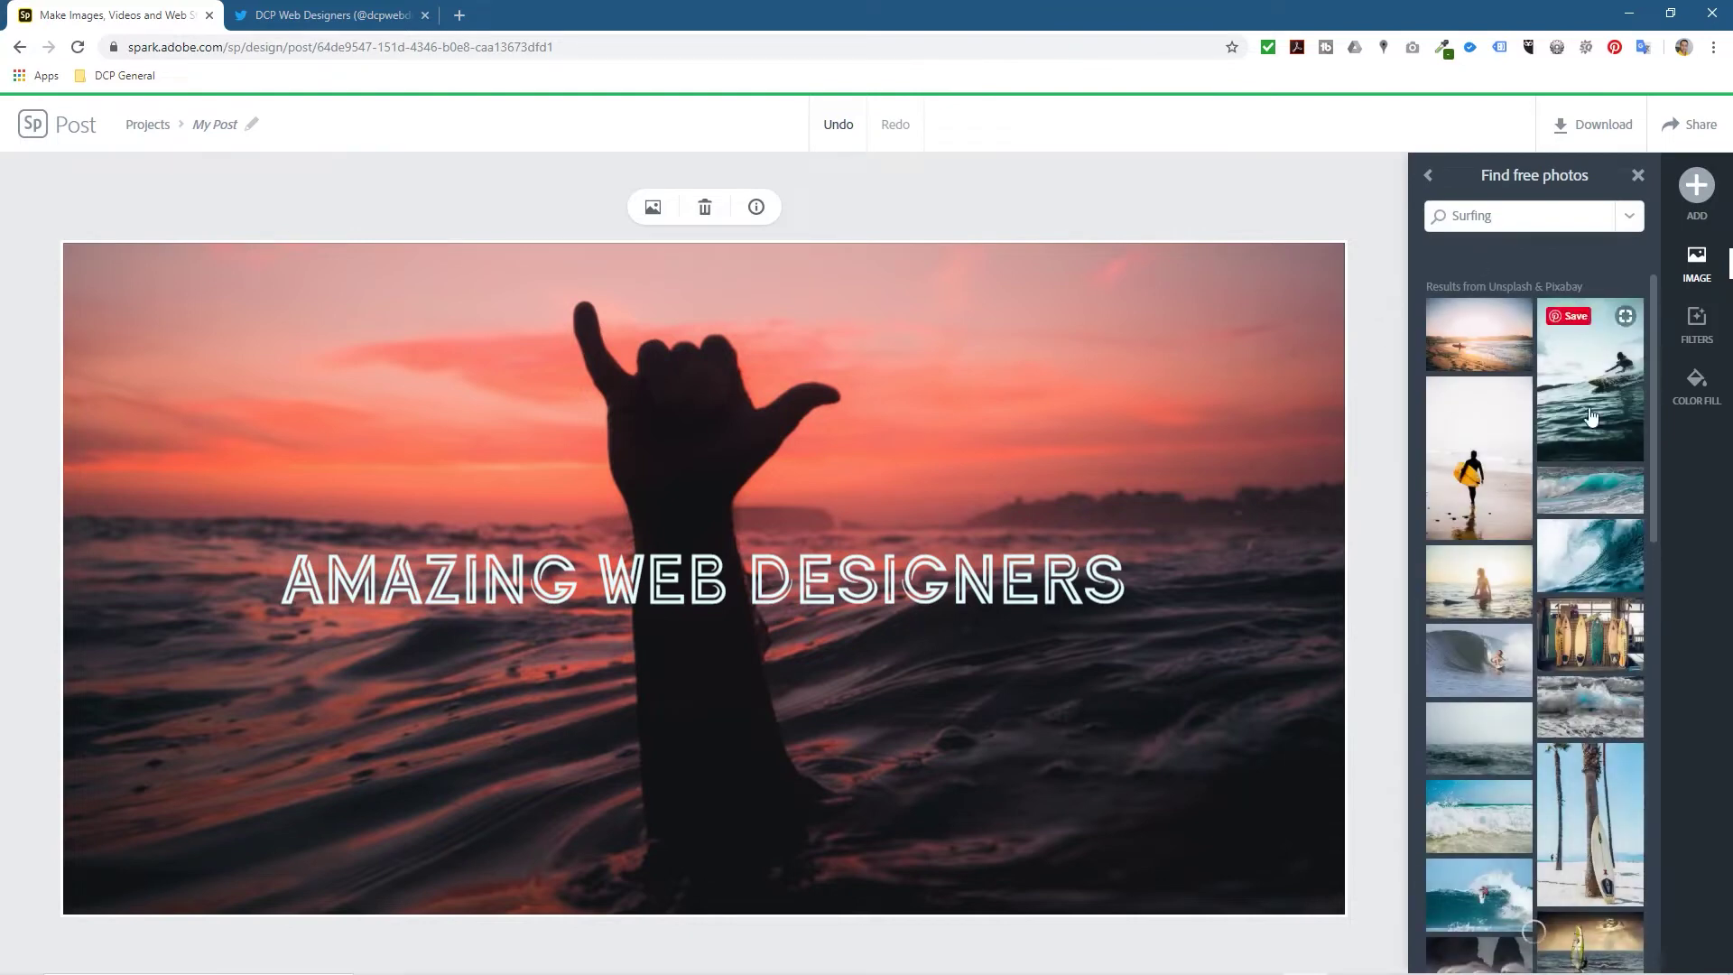
scroll(1519, 596, "down", 5)
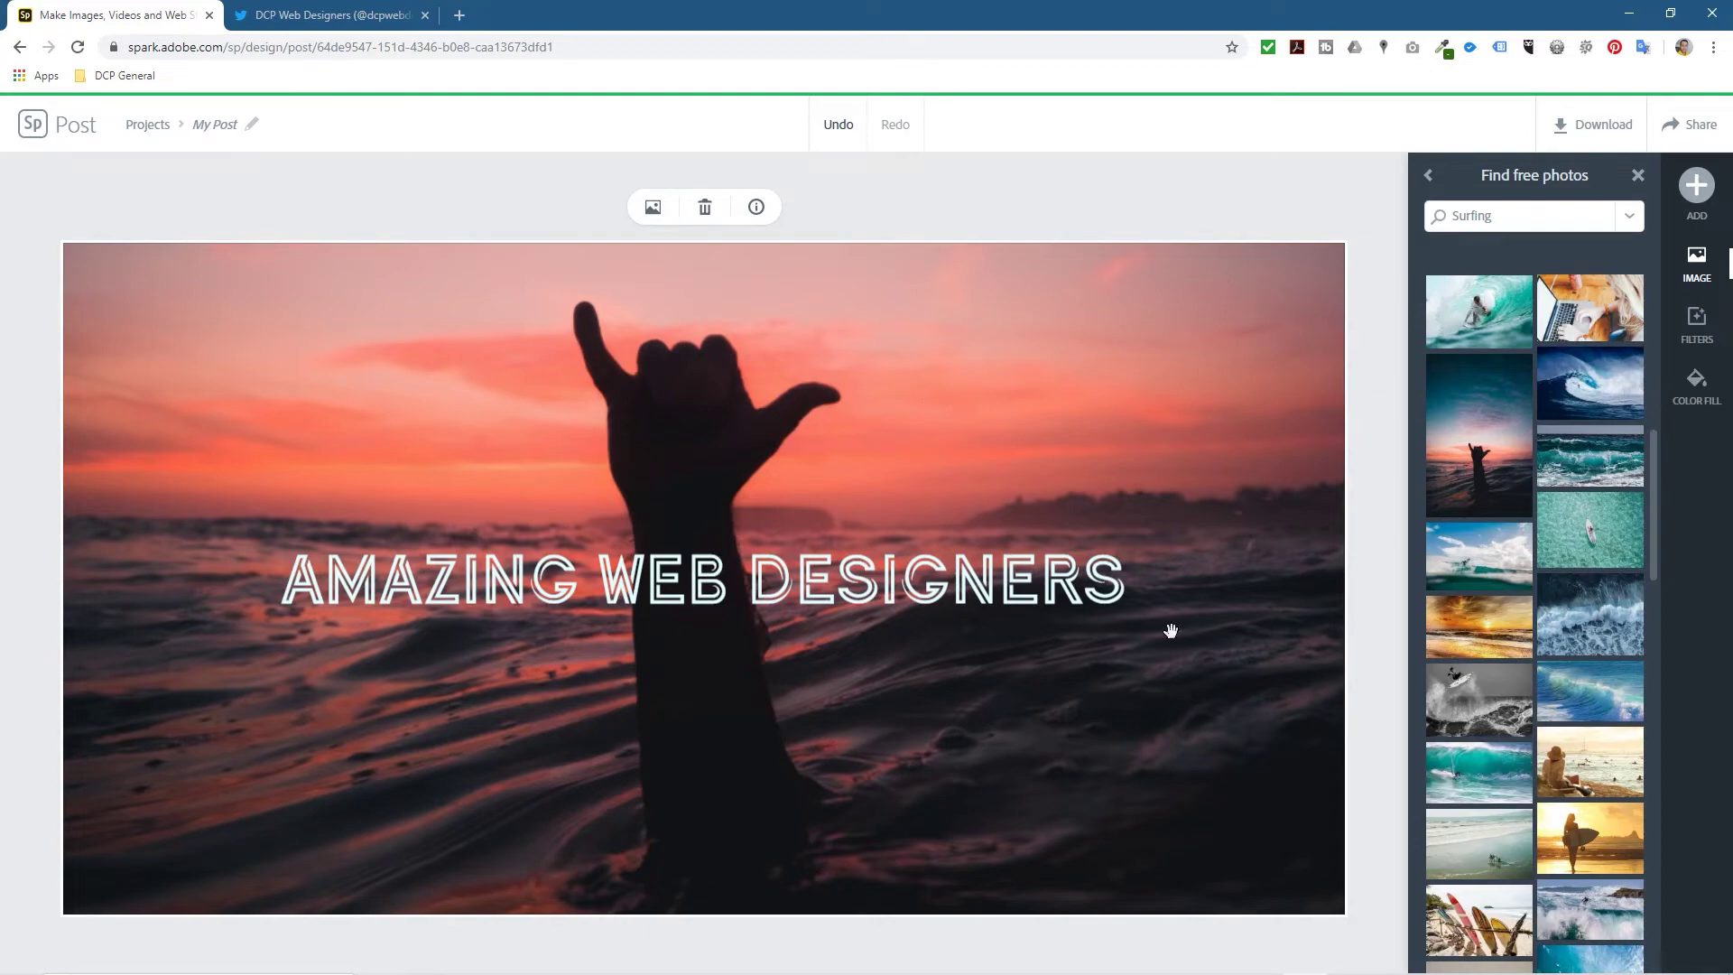
scroll(1552, 597, "down", 15)
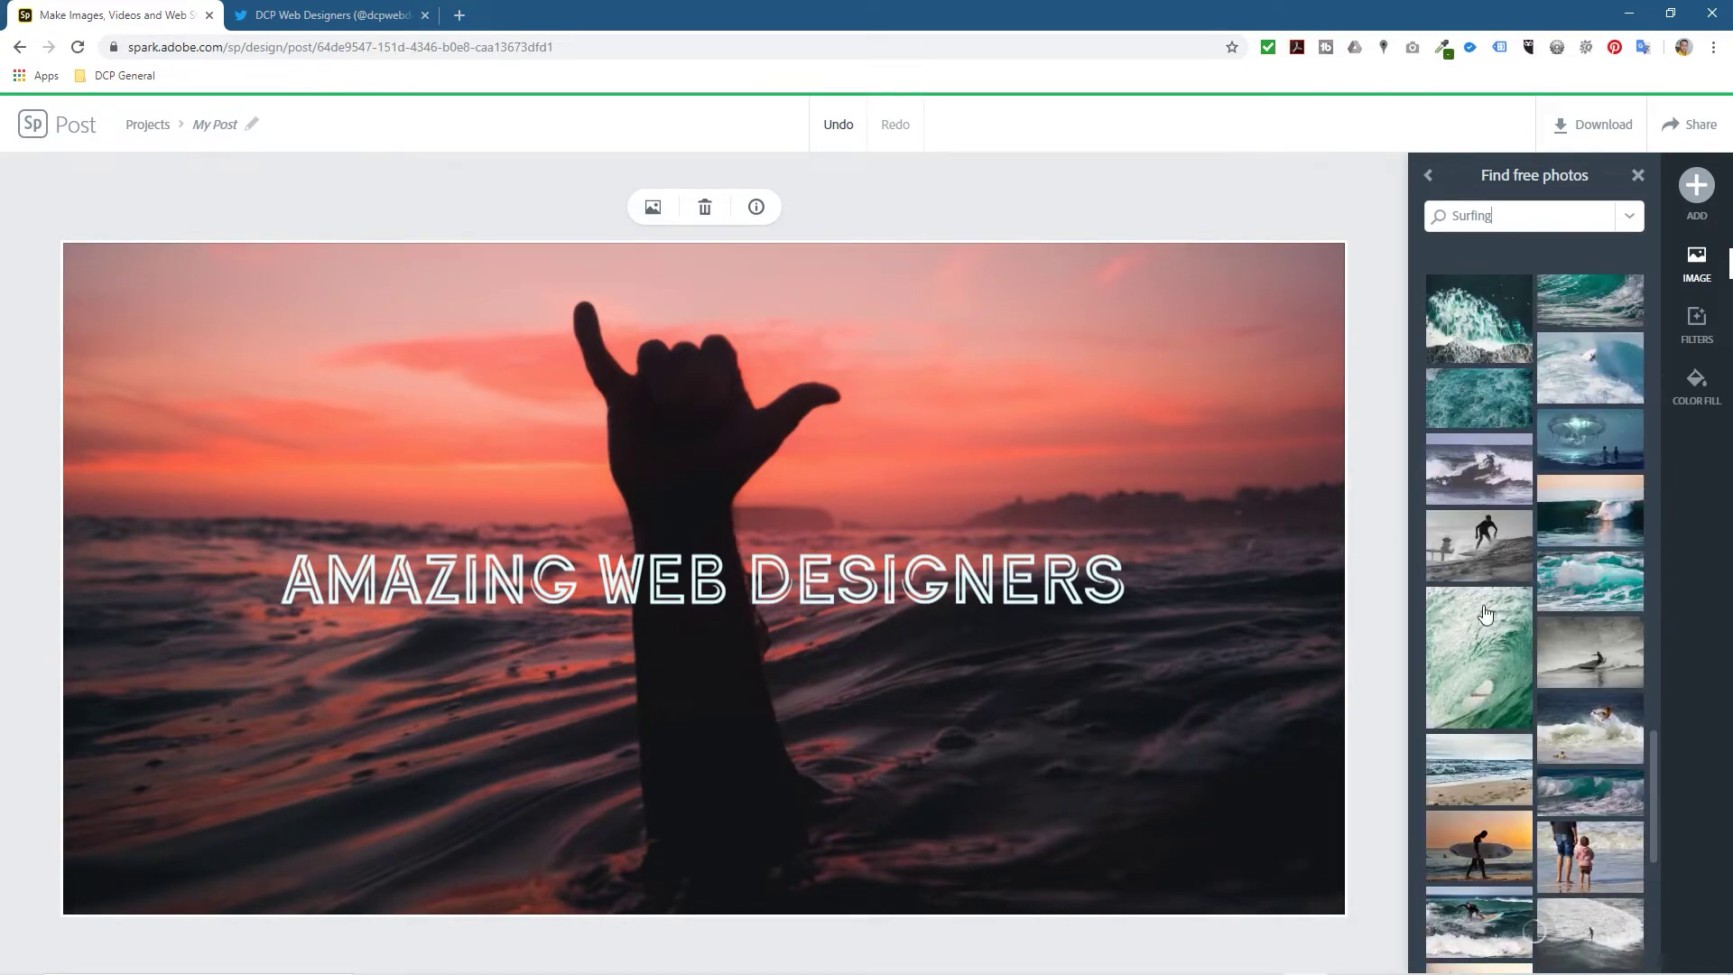
scroll(1486, 614, "up", 10)
scroll(1486, 614, "up", 3)
scroll(1486, 613, "down", 15)
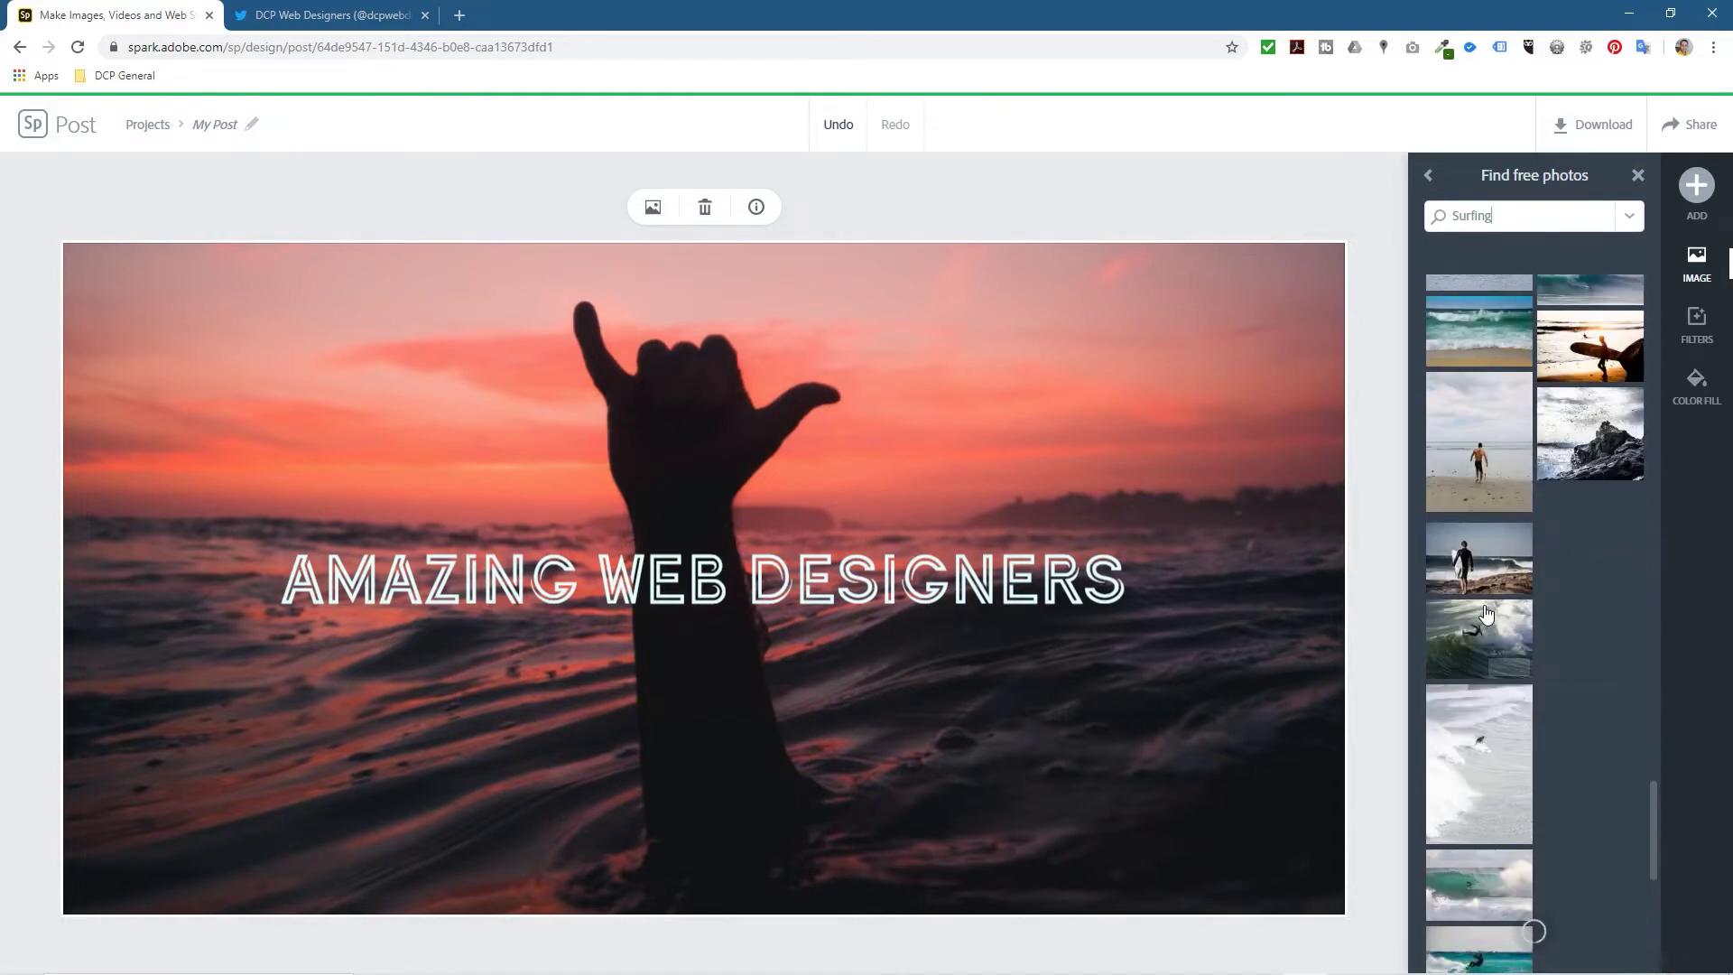
scroll(1486, 613, "down", 5)
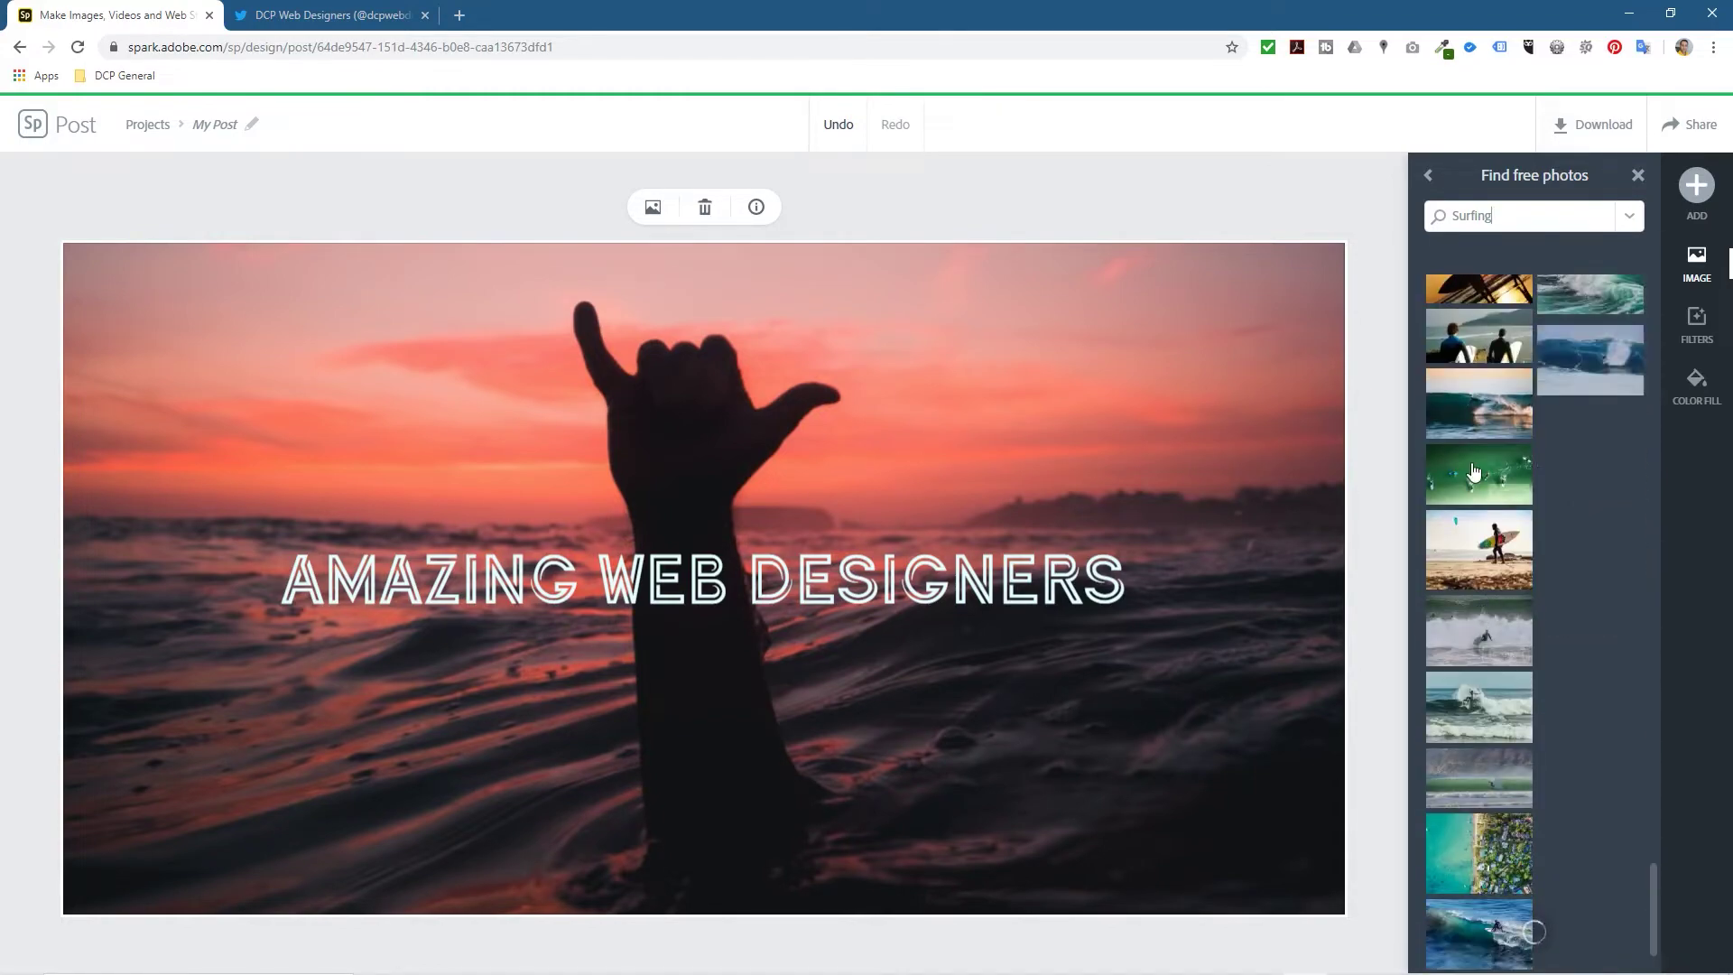
left_click(1472, 468)
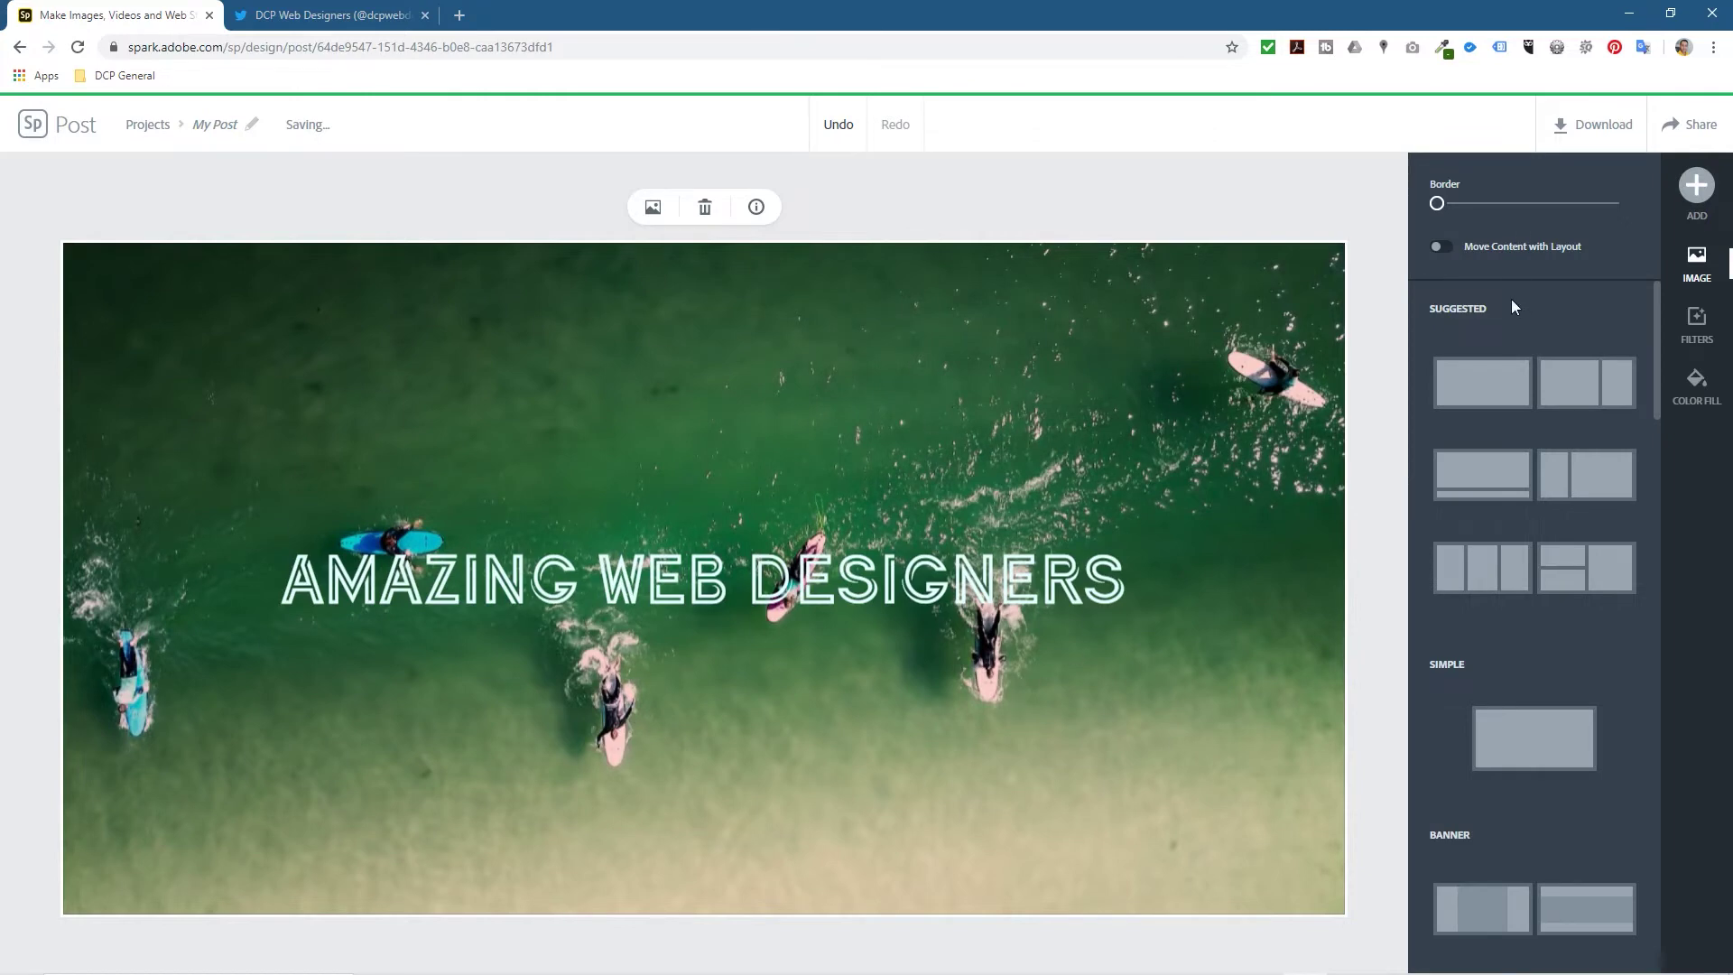
left_click_drag(1446, 206, 1454, 209)
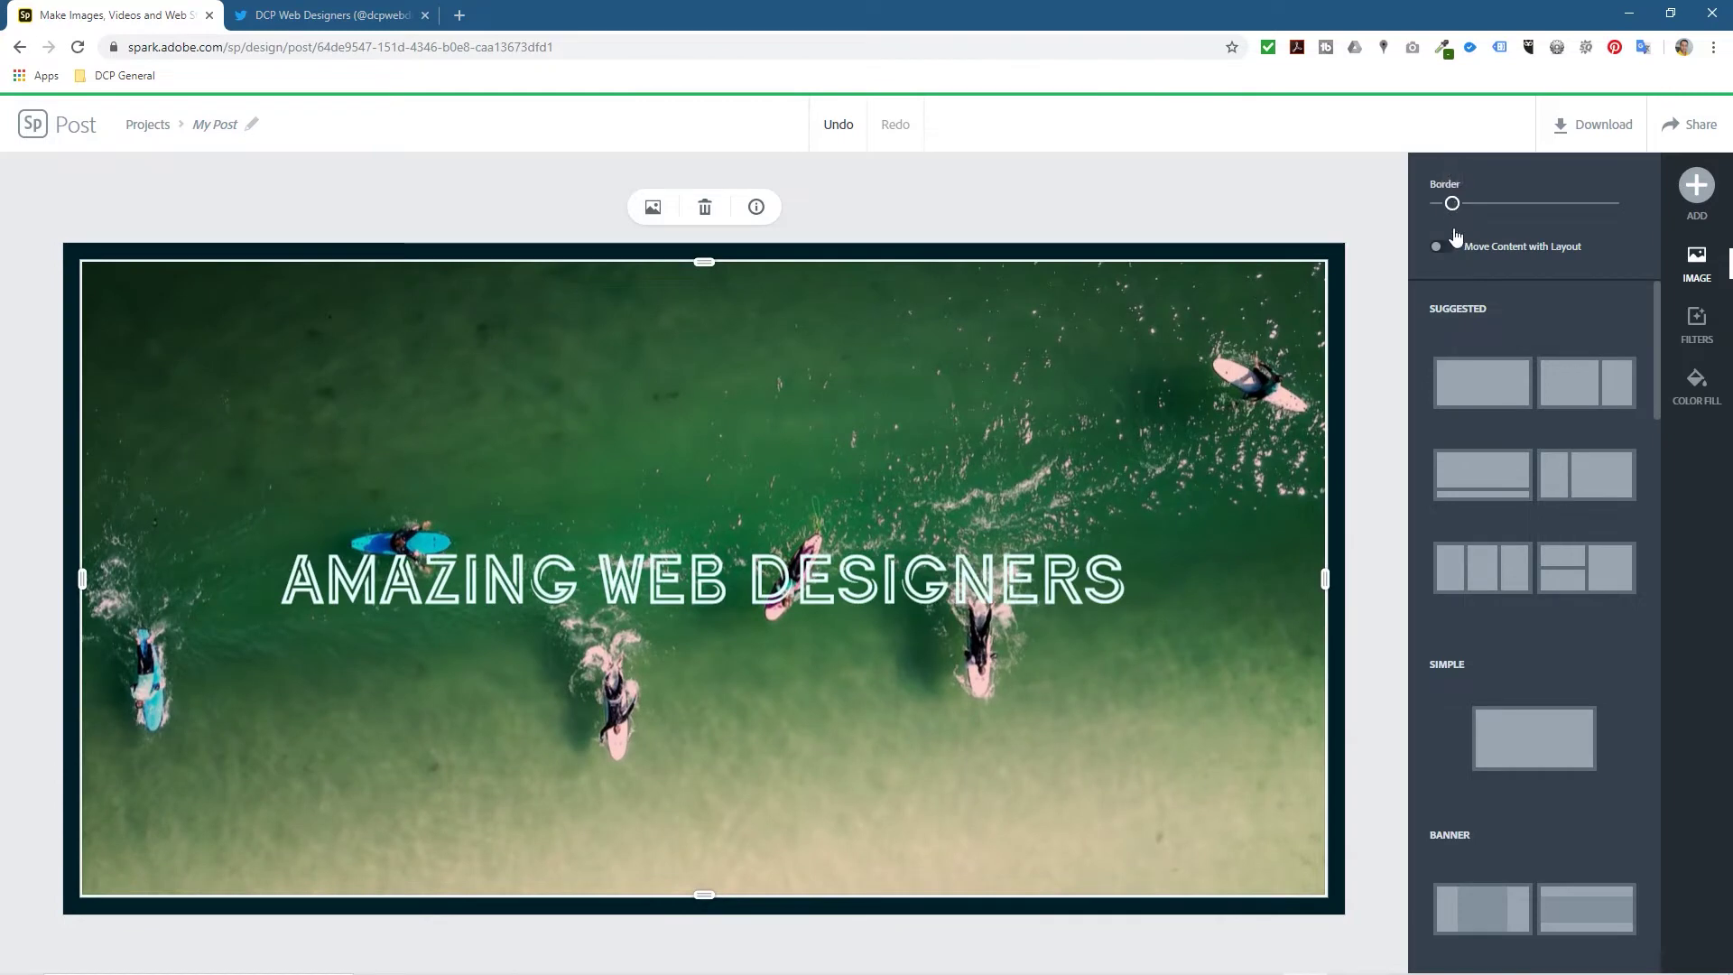
- Try a two-column layout and a three-column layout with a split middle column, returning to the single-cell layout after each
left_click(1564, 390)
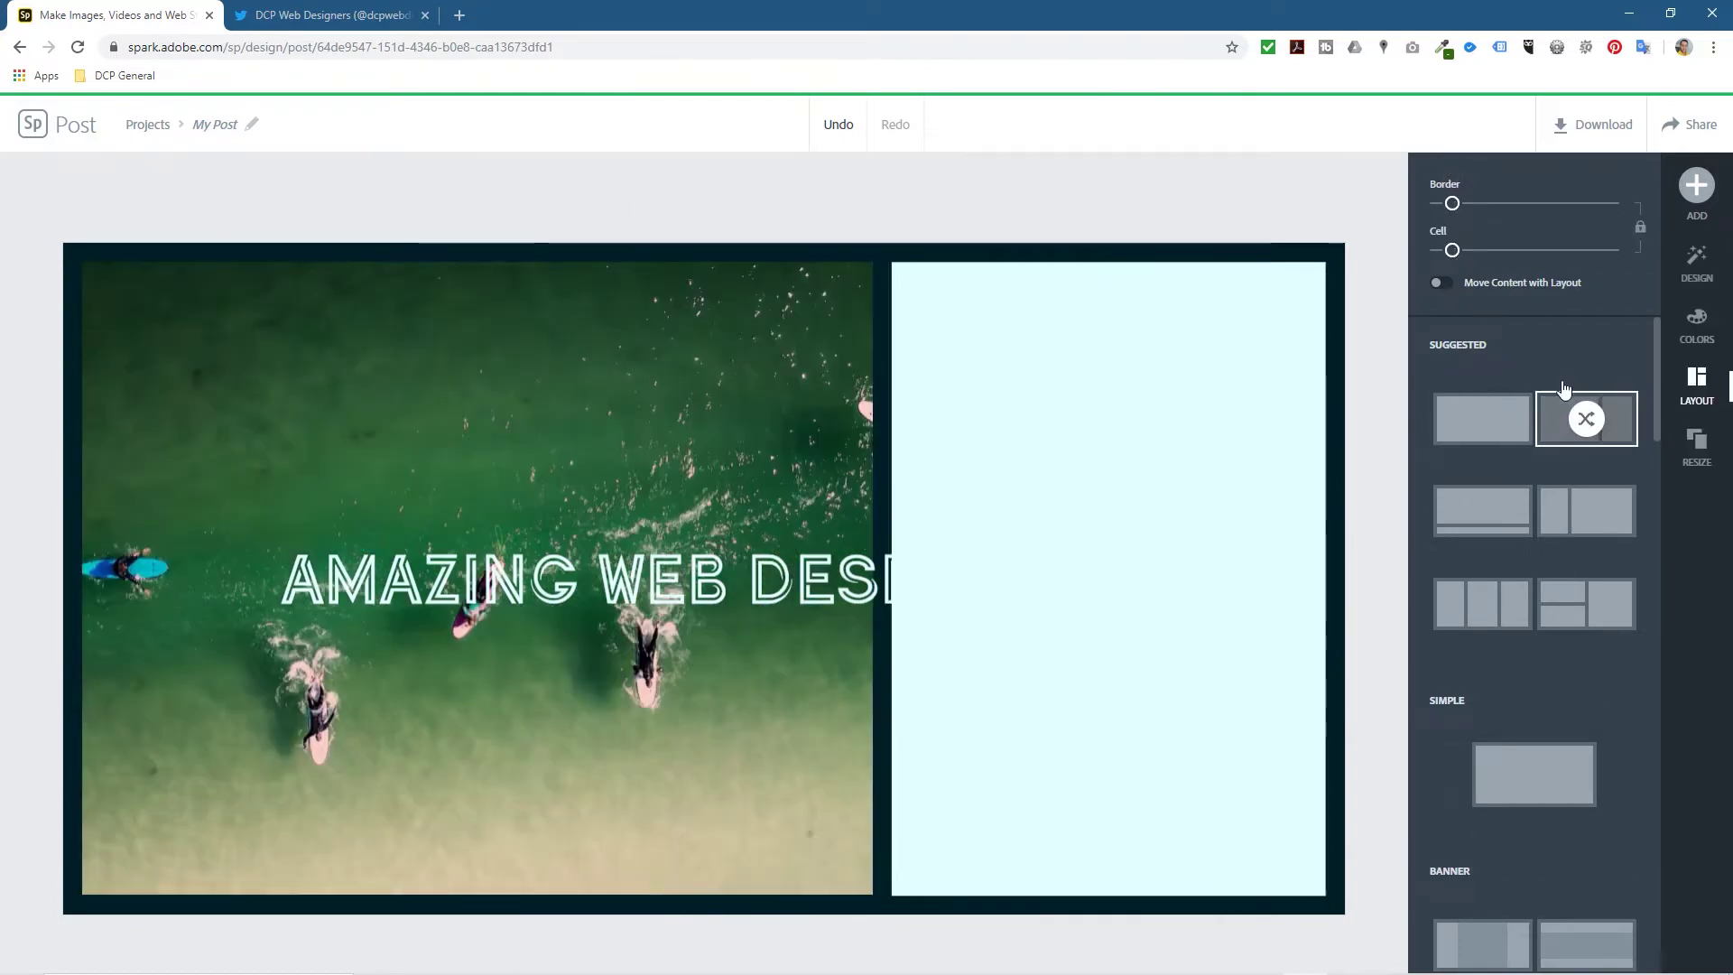
left_click(1467, 426)
scroll(1458, 689, "down", 10)
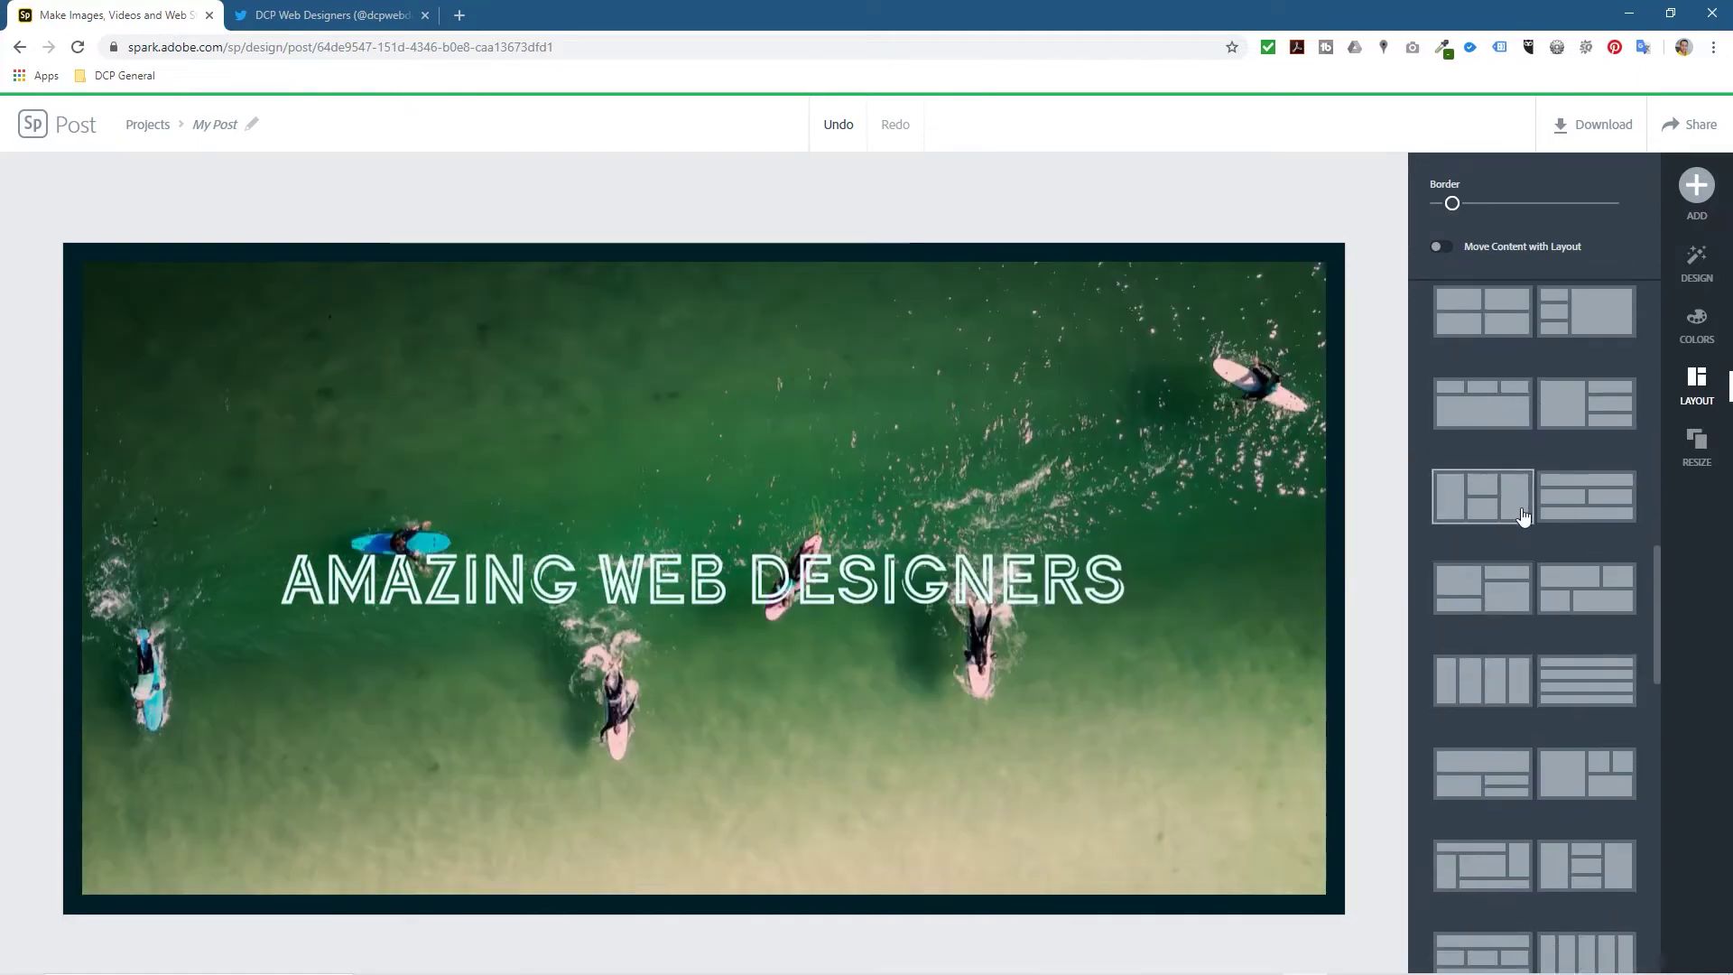
left_click(1523, 516)
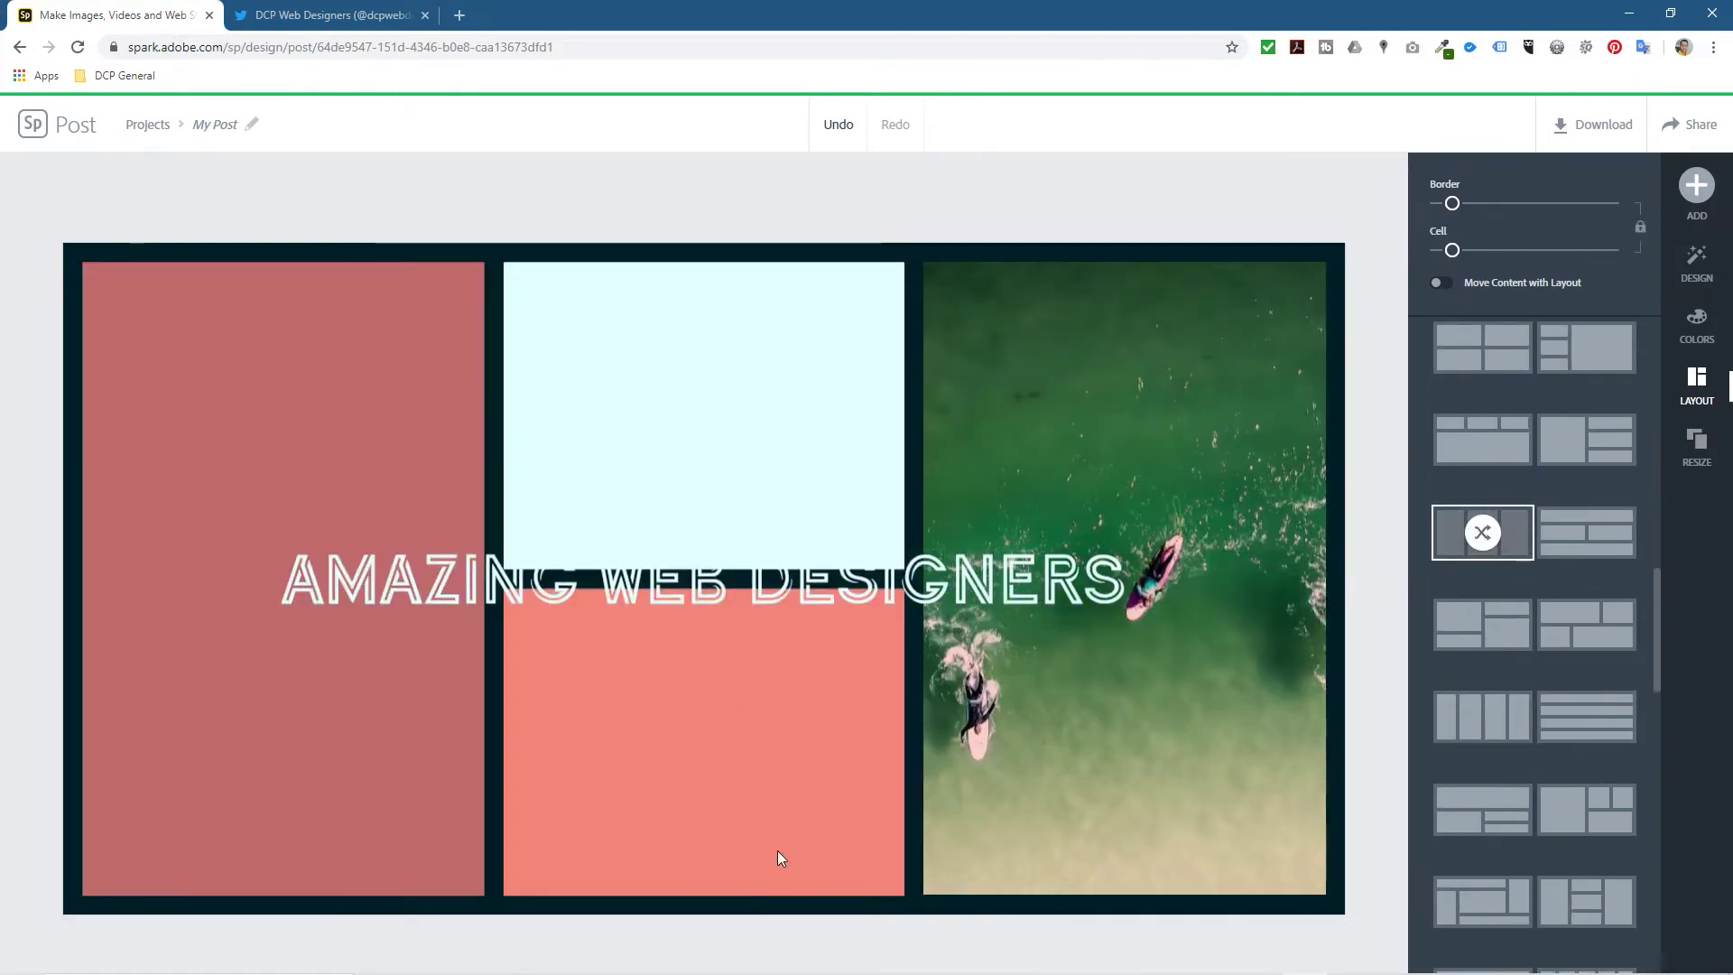
scroll(1494, 422, "up", 10)
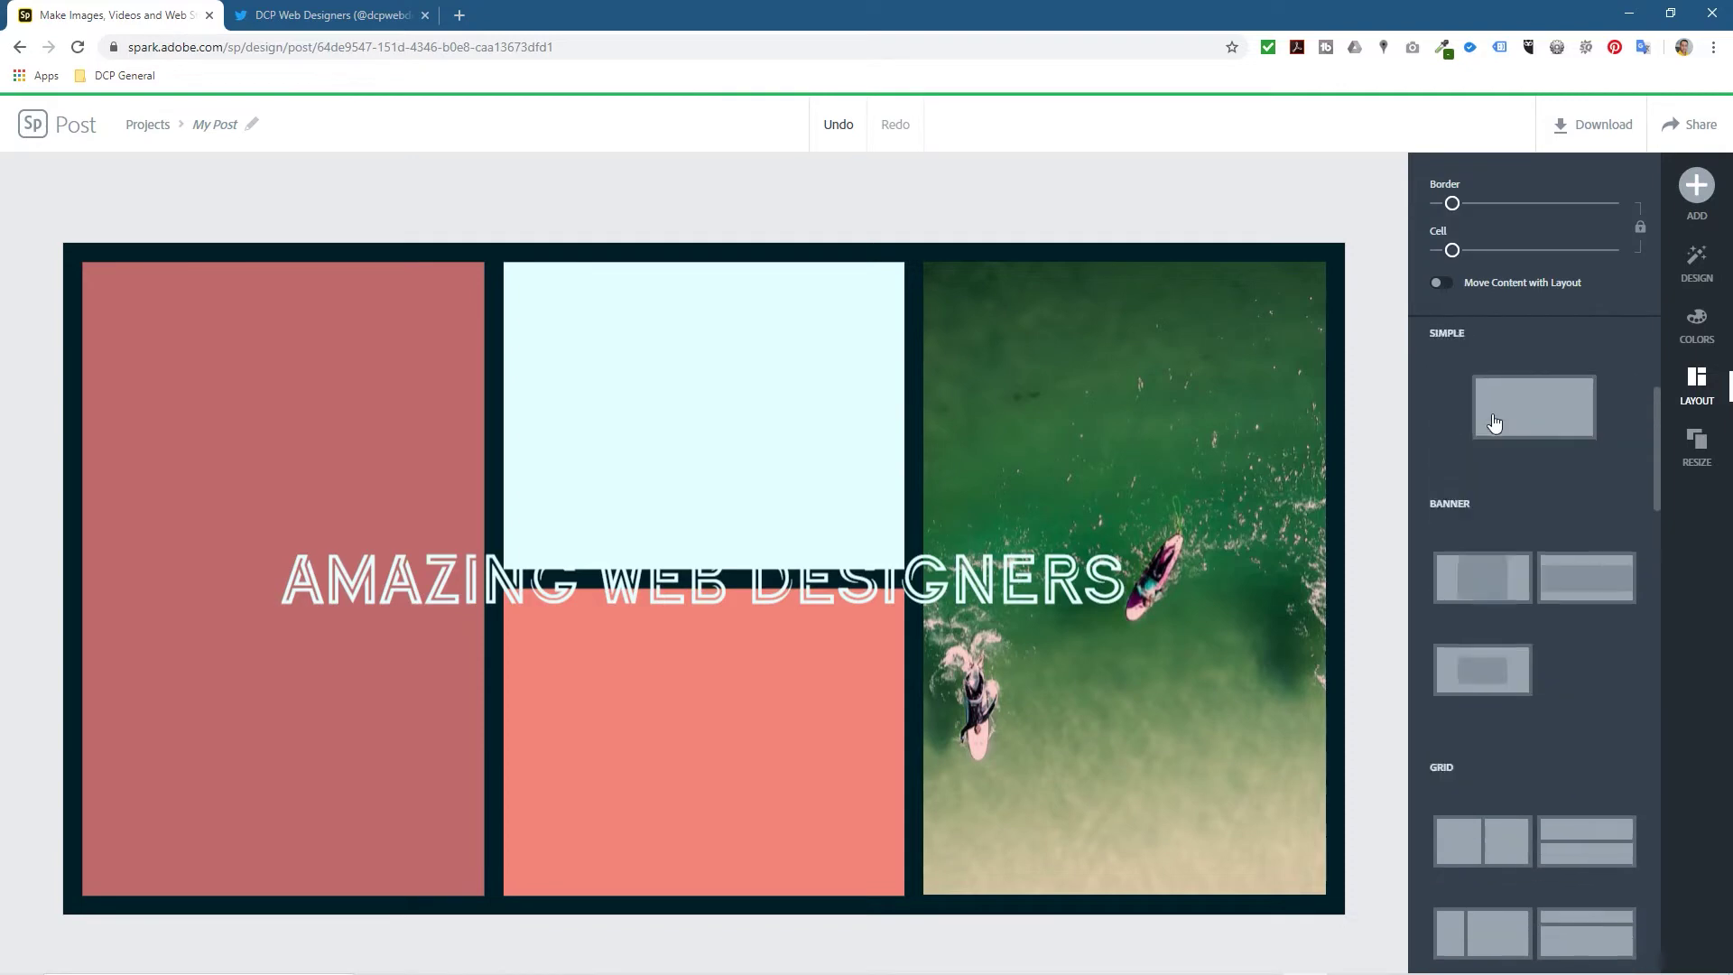
scroll(1493, 422, "up", 4)
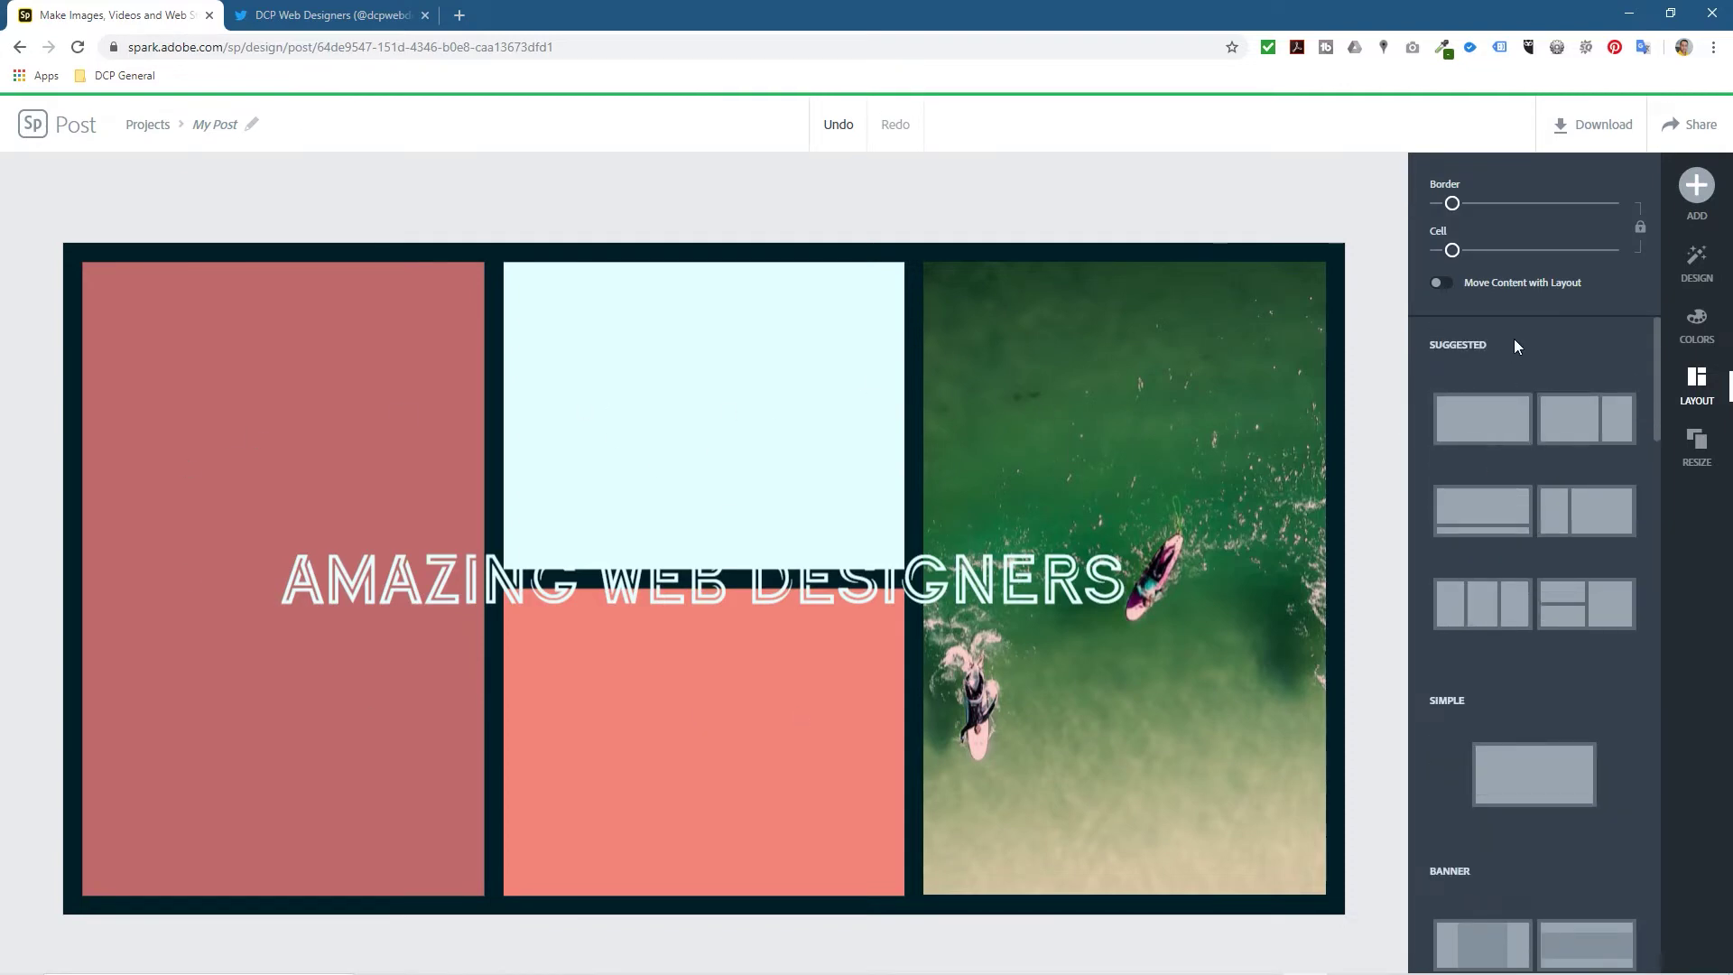
left_click(1477, 435)
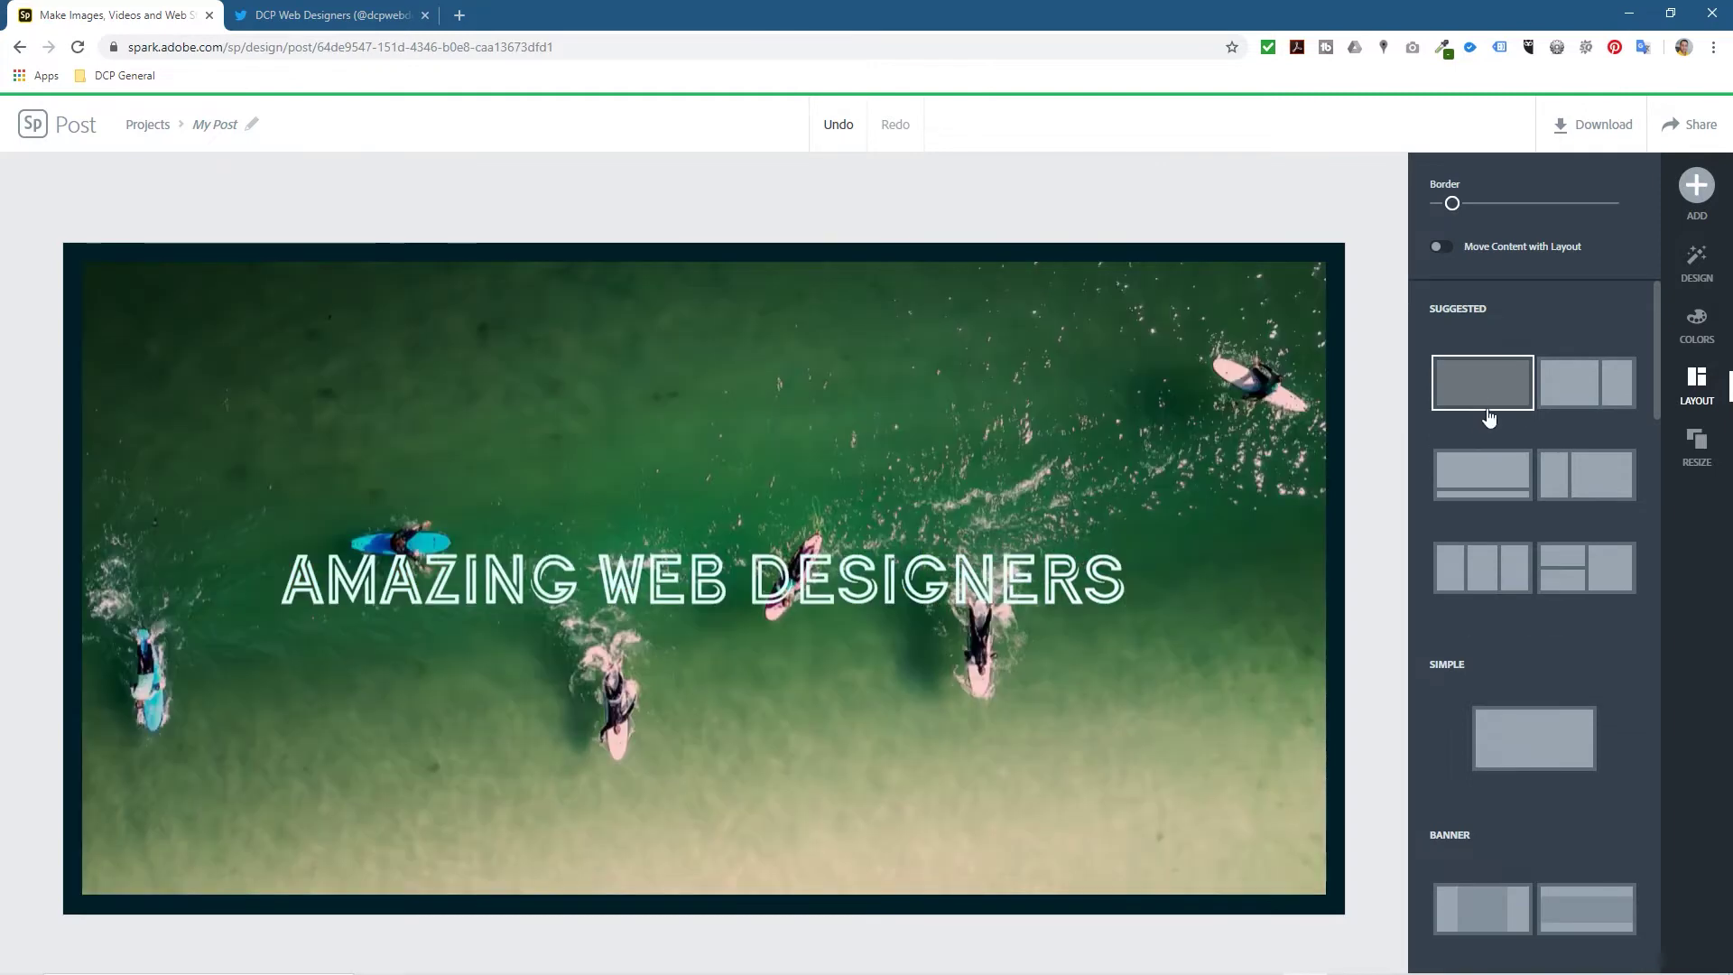
- Try the "Chilling in the Arctic", "Happy Father's Day" and "America the Beautiful" design variations on the post
left_click(1695, 267)
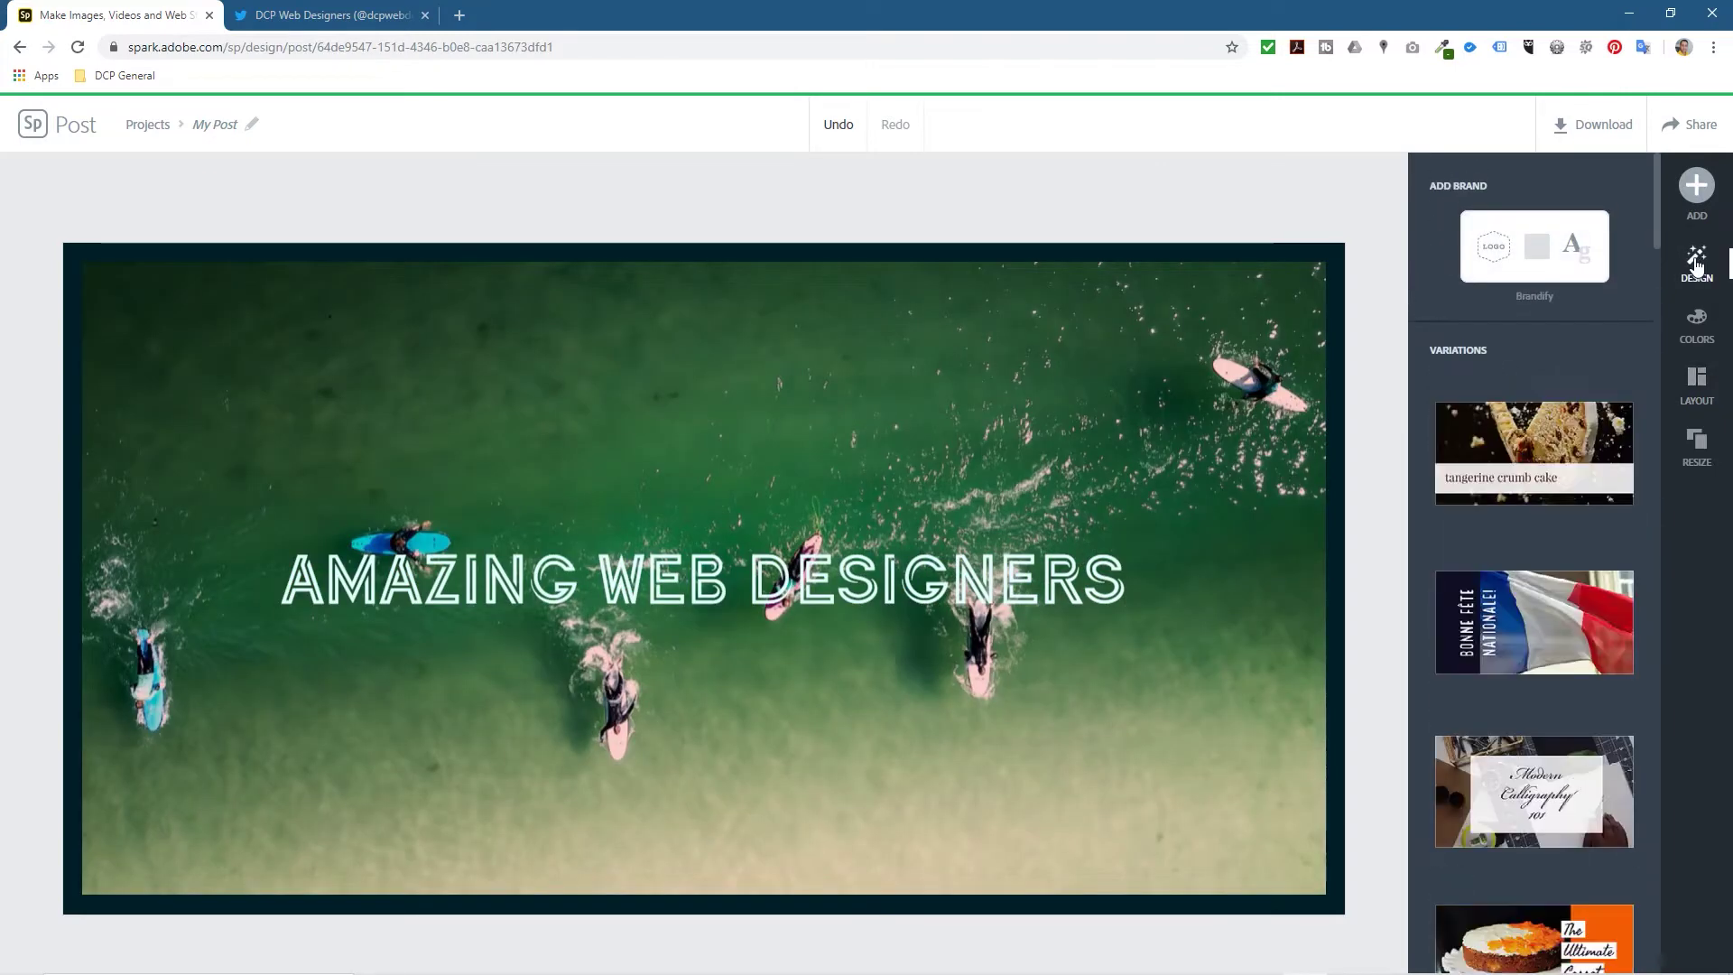
scroll(1525, 542, "down", 8)
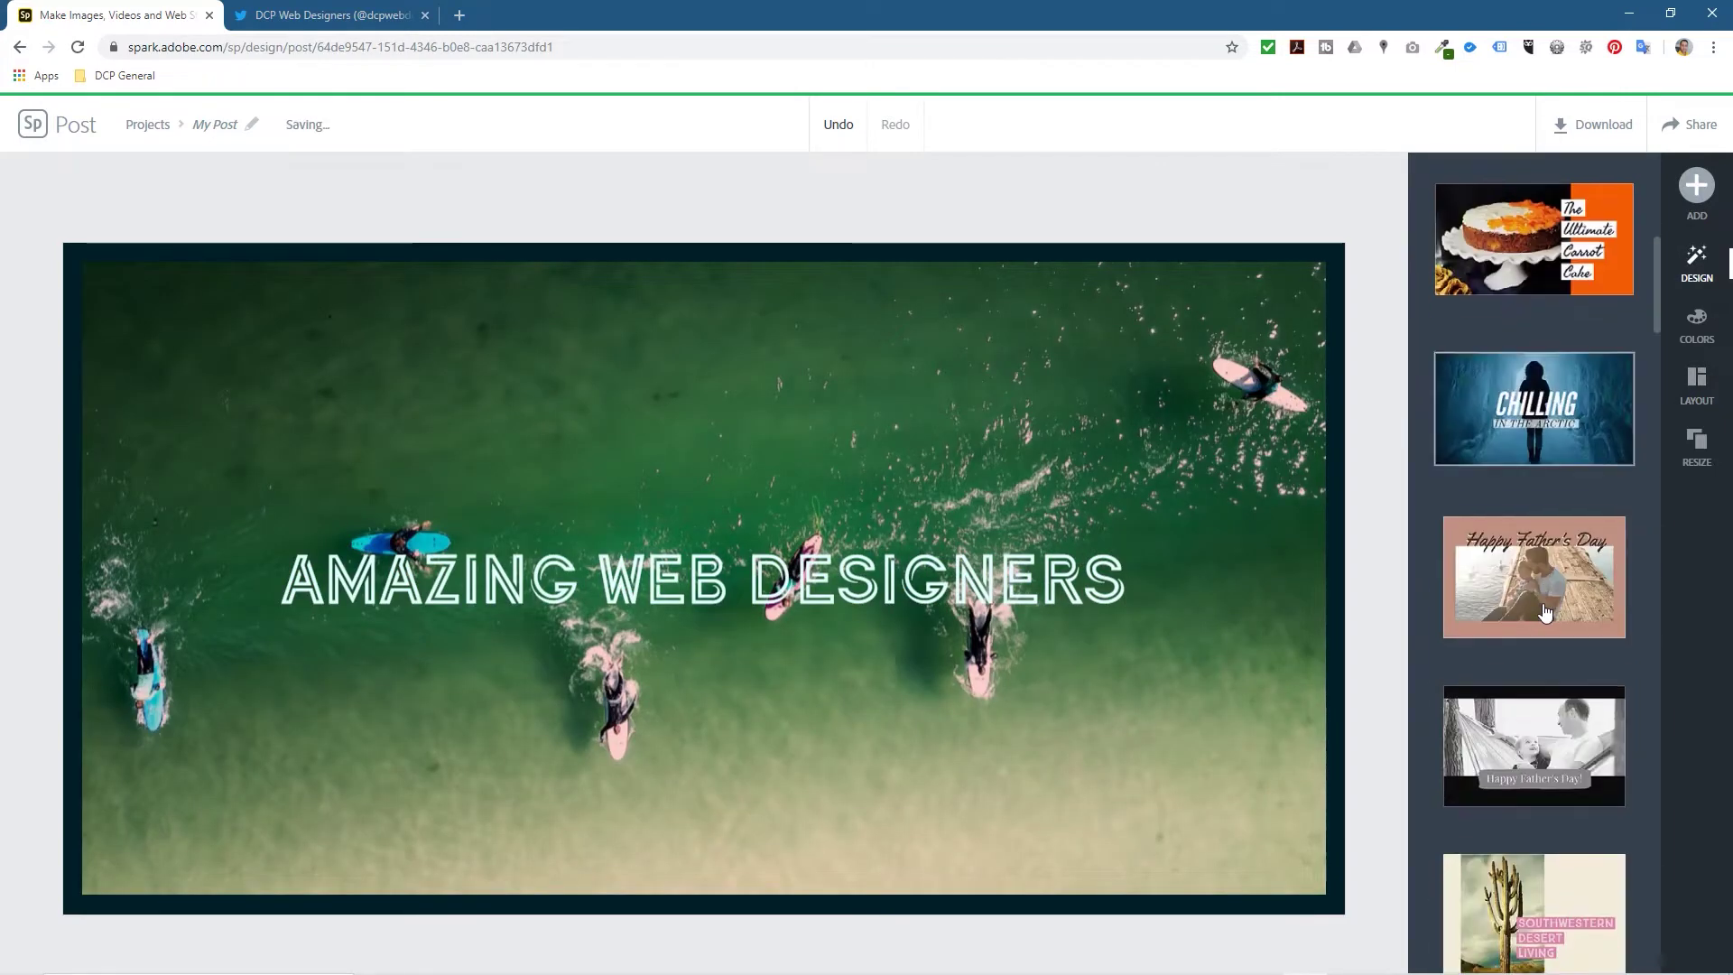
left_click(1520, 427)
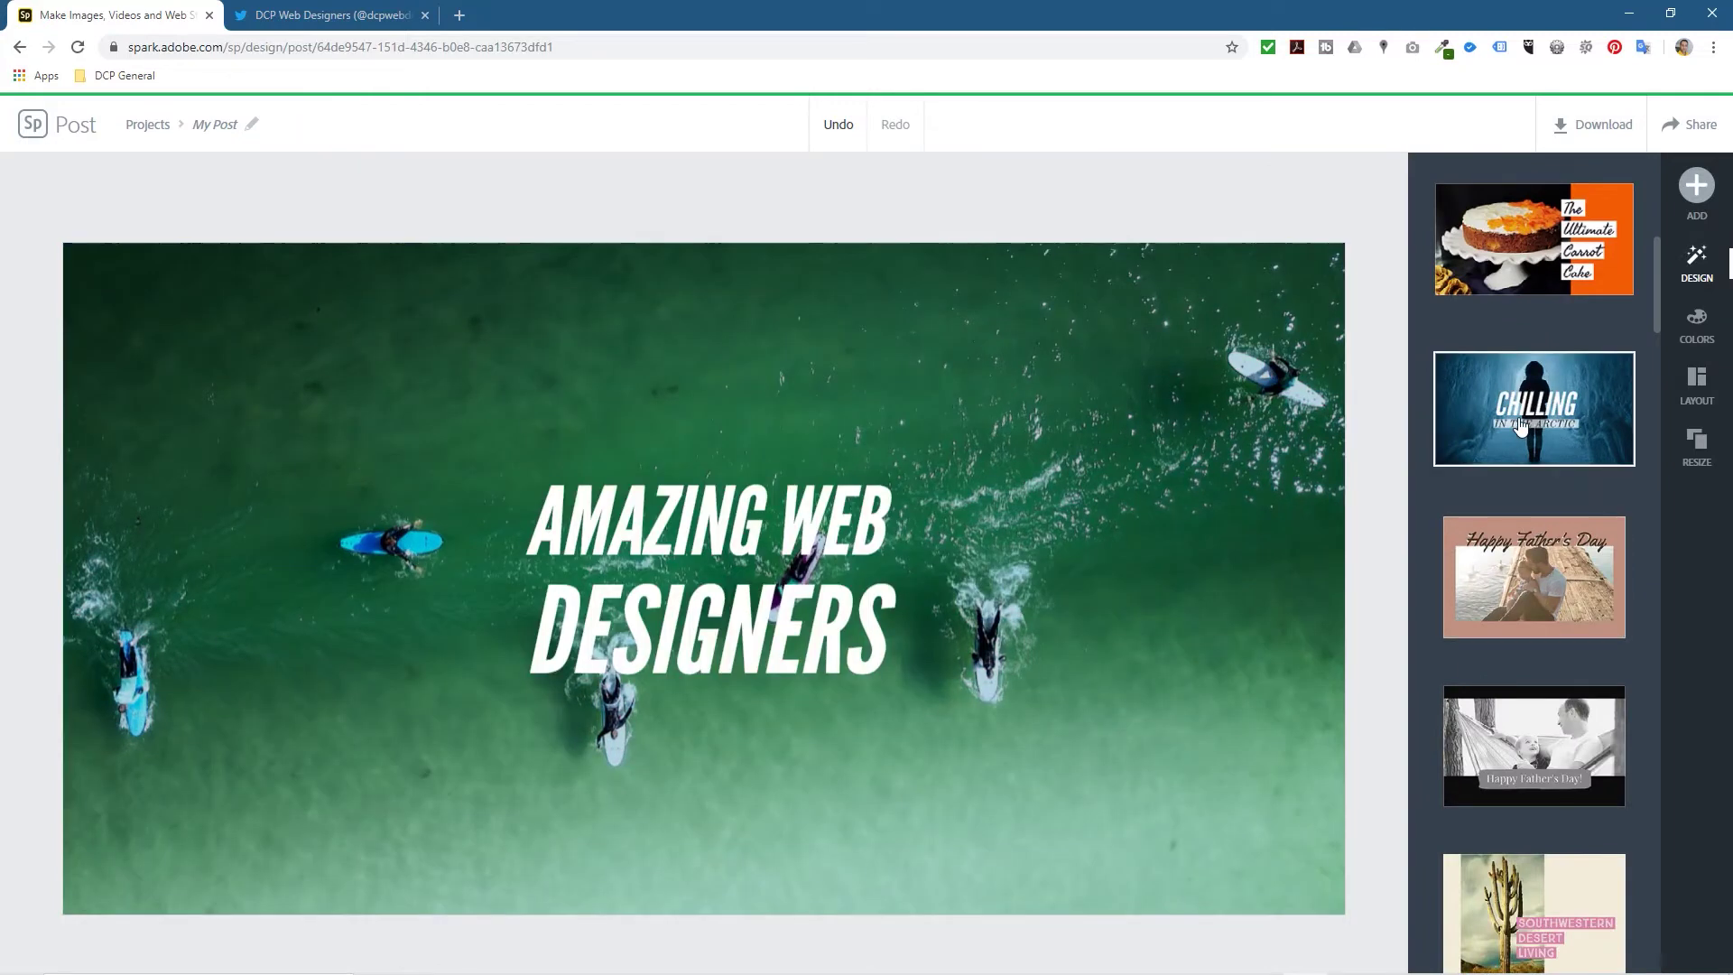
left_click(1527, 558)
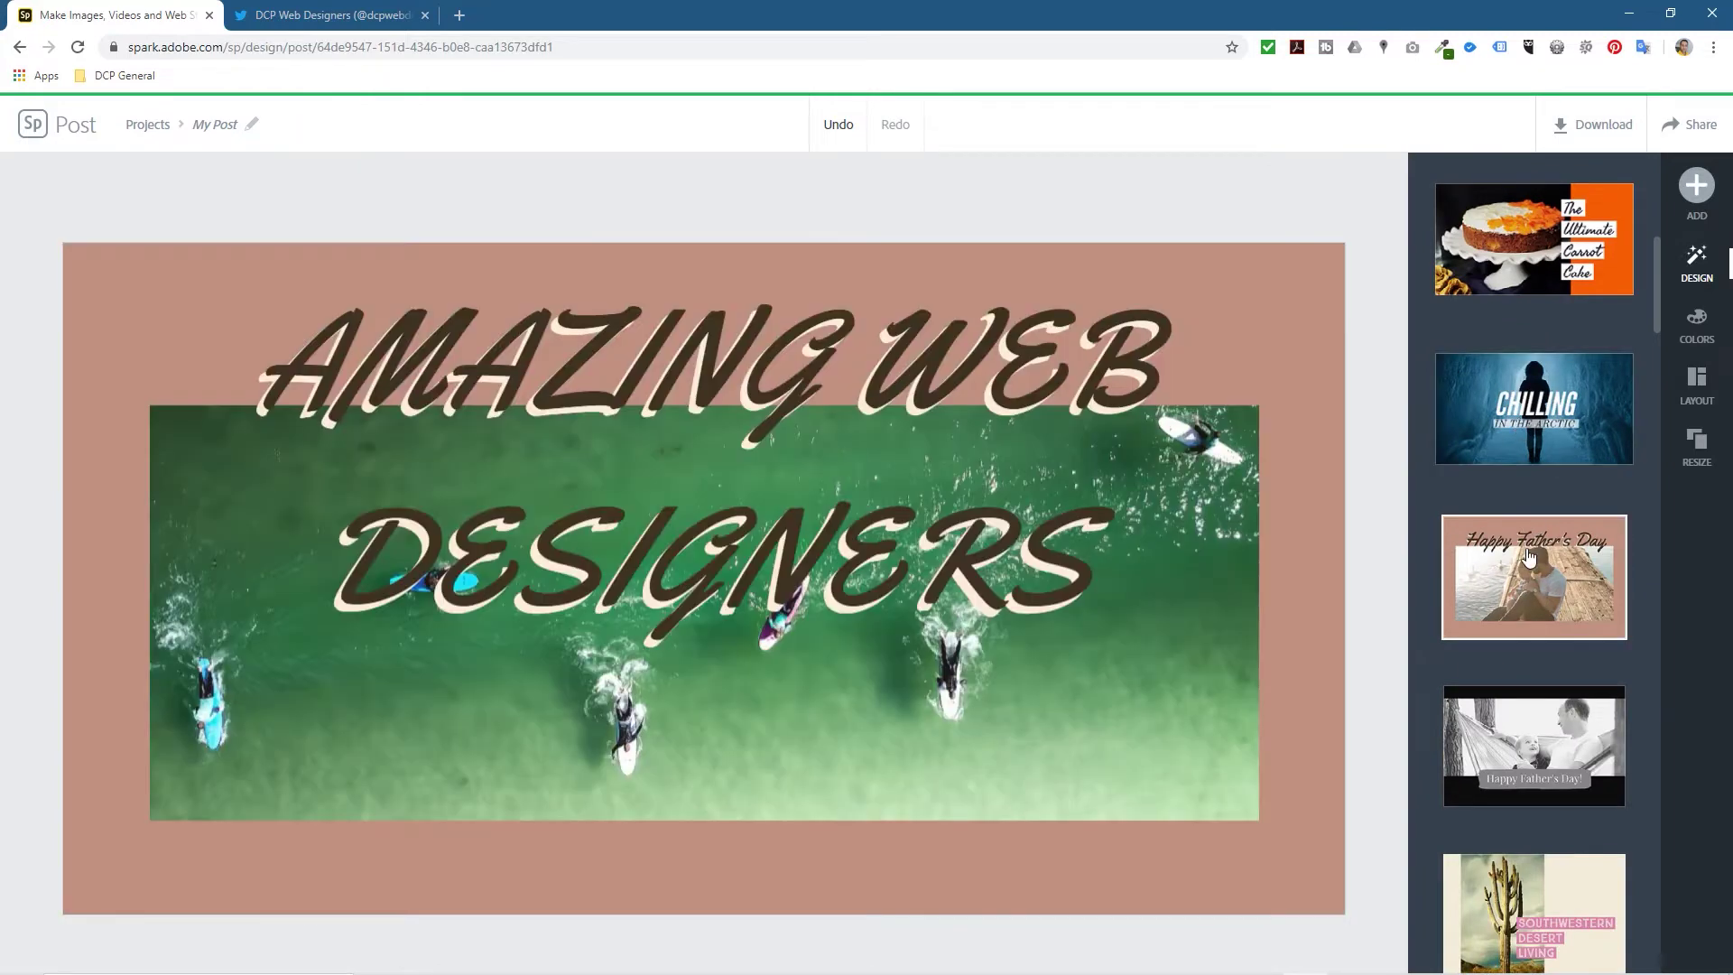
left_click(1503, 715)
scroll(1507, 714, "down", 4)
left_click(1516, 717)
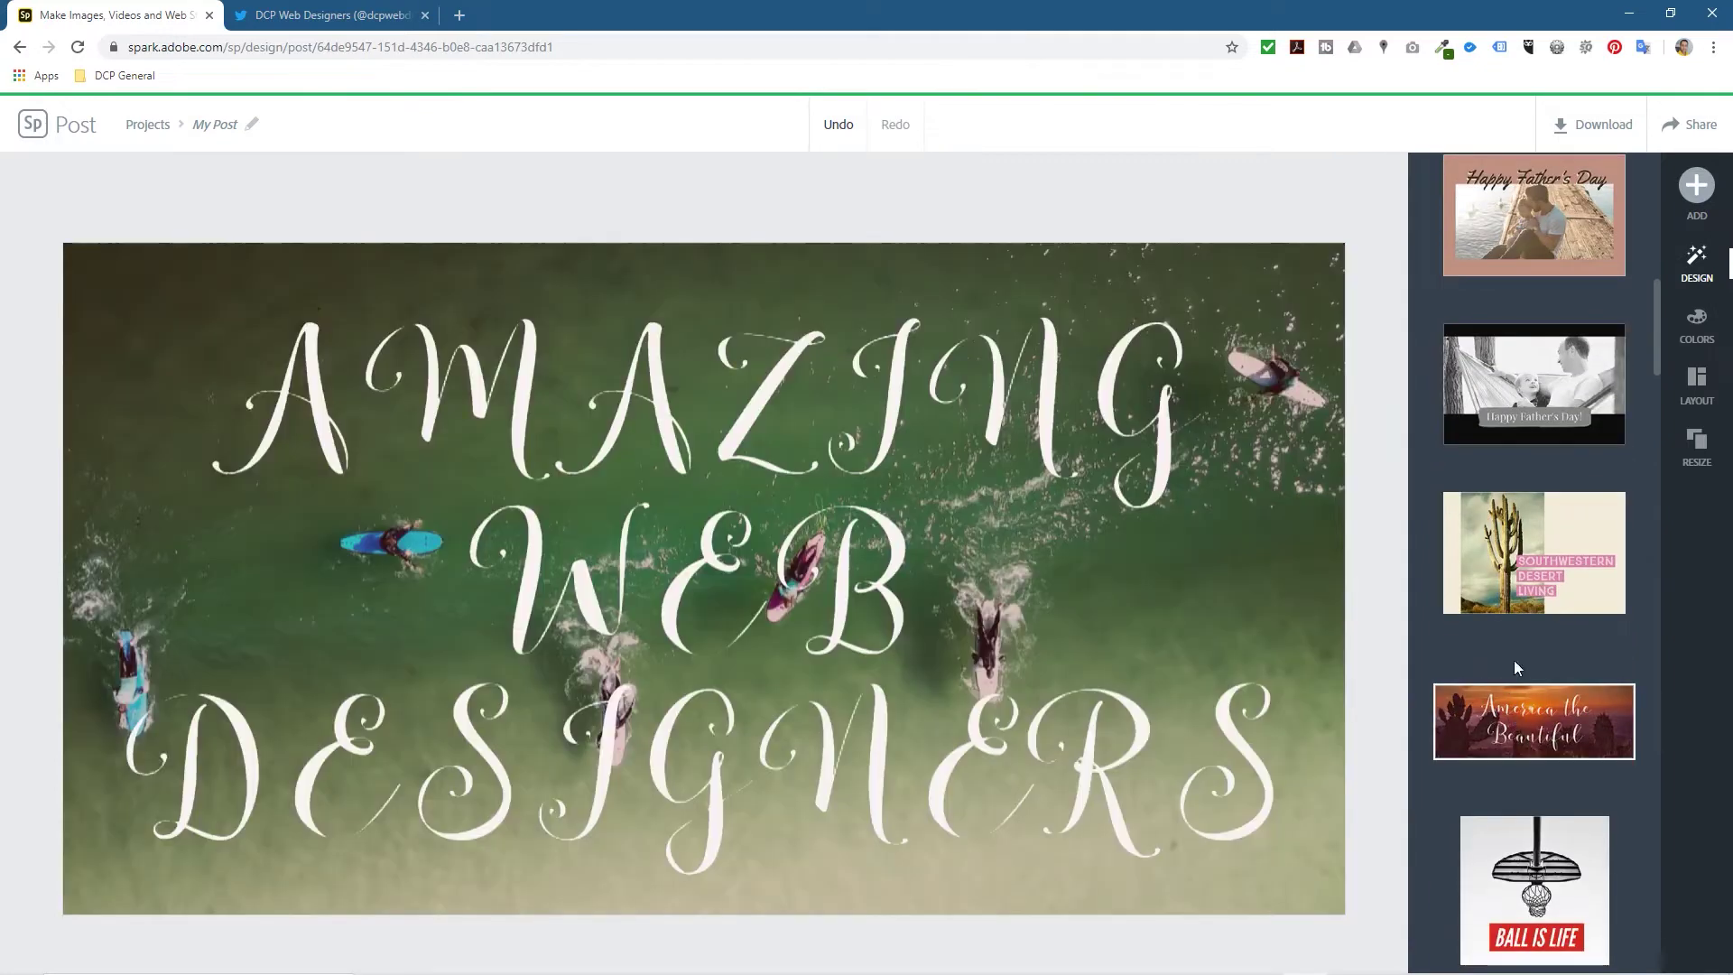
- Try further design variations, including "Ball is Life", "Easy shrimp & veggie udon", "Te amo mi amor", "Now recruiting student tutors" and "Civil Rights Day"
left_click(1519, 575)
left_click(1518, 871)
scroll(1520, 874, "down", 5)
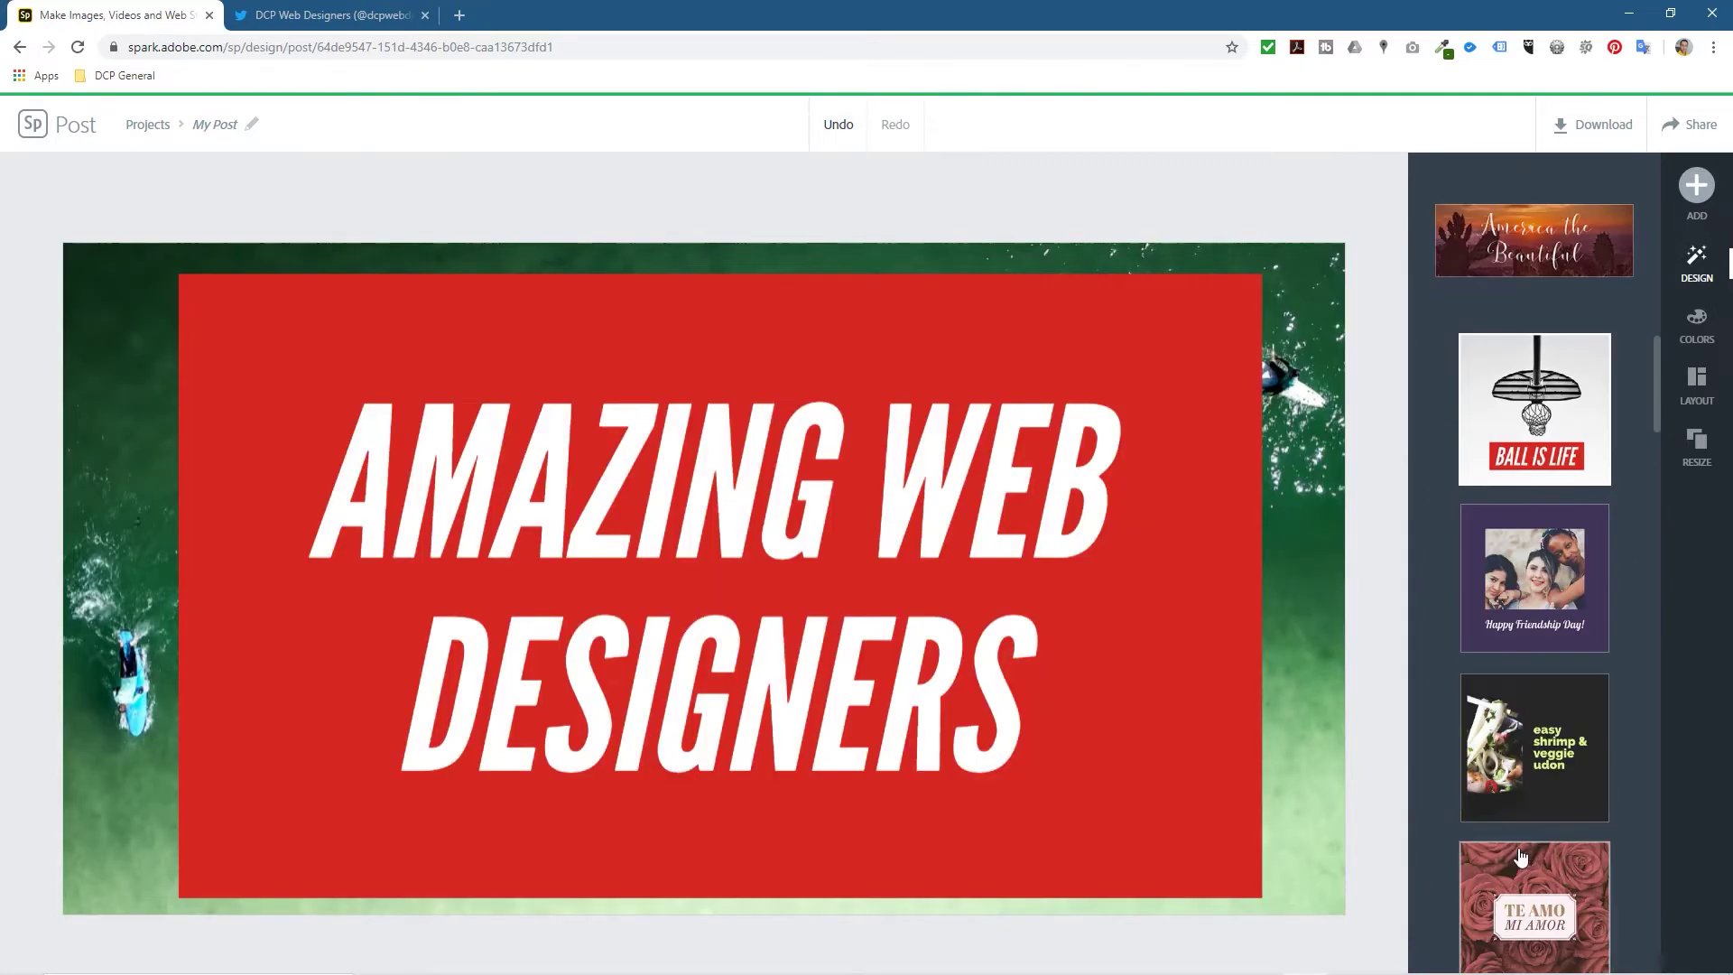
left_click(1537, 763)
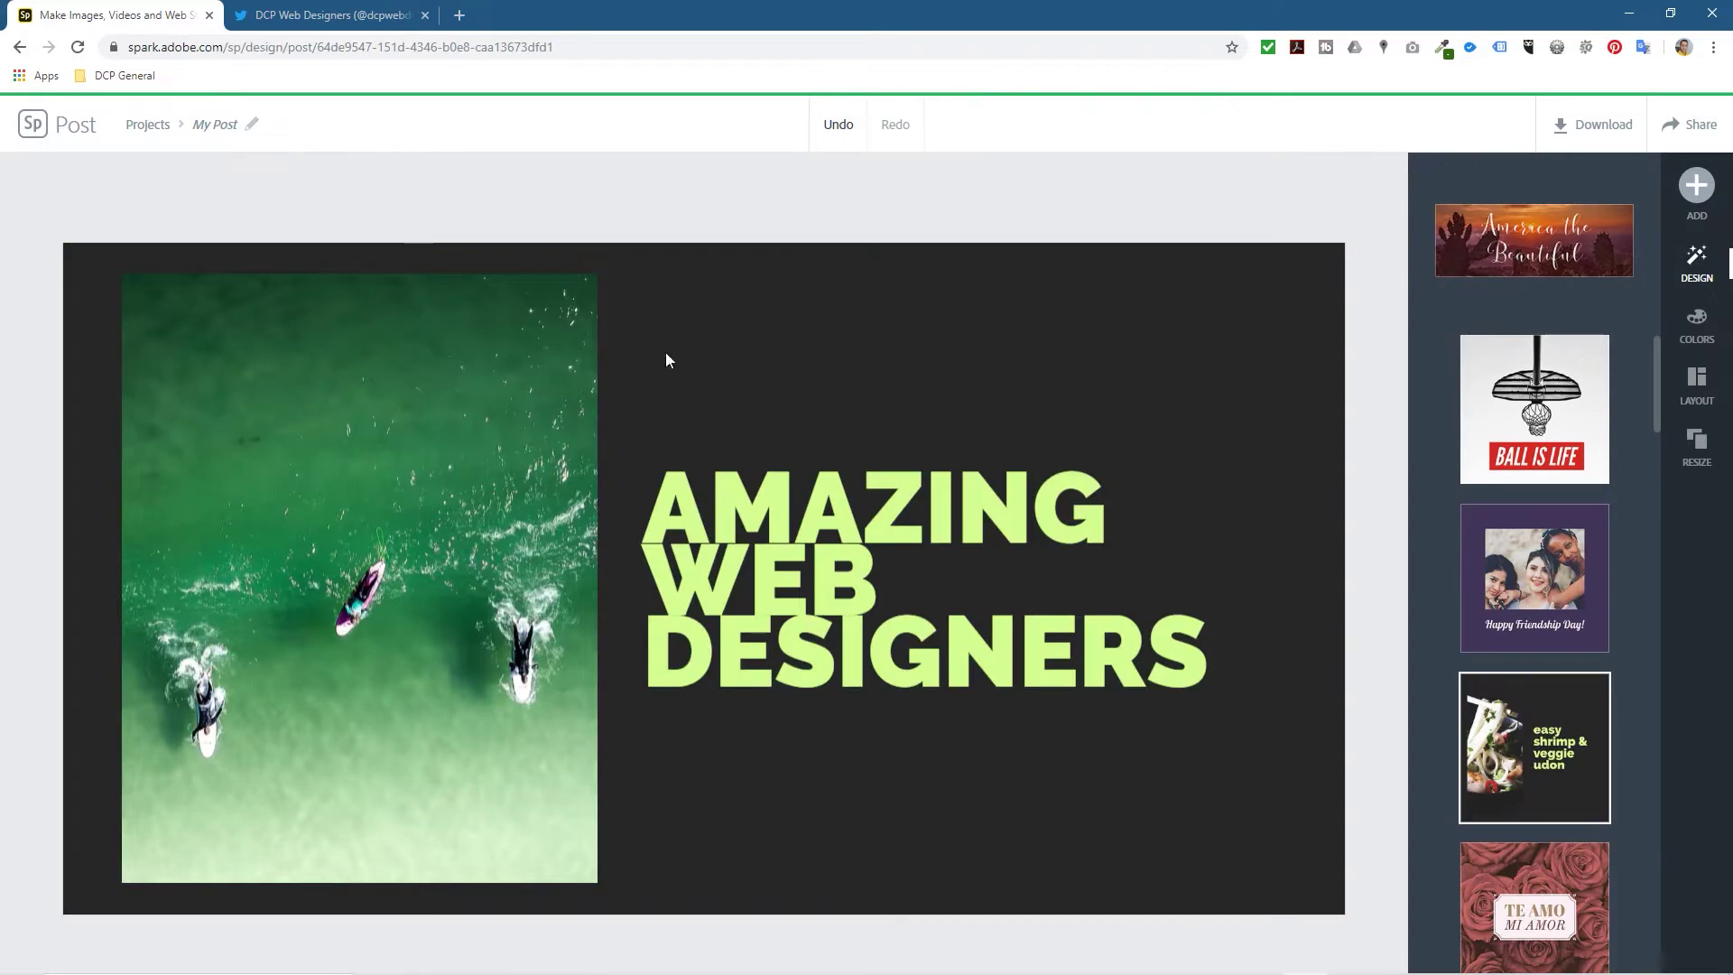
left_click(1543, 914)
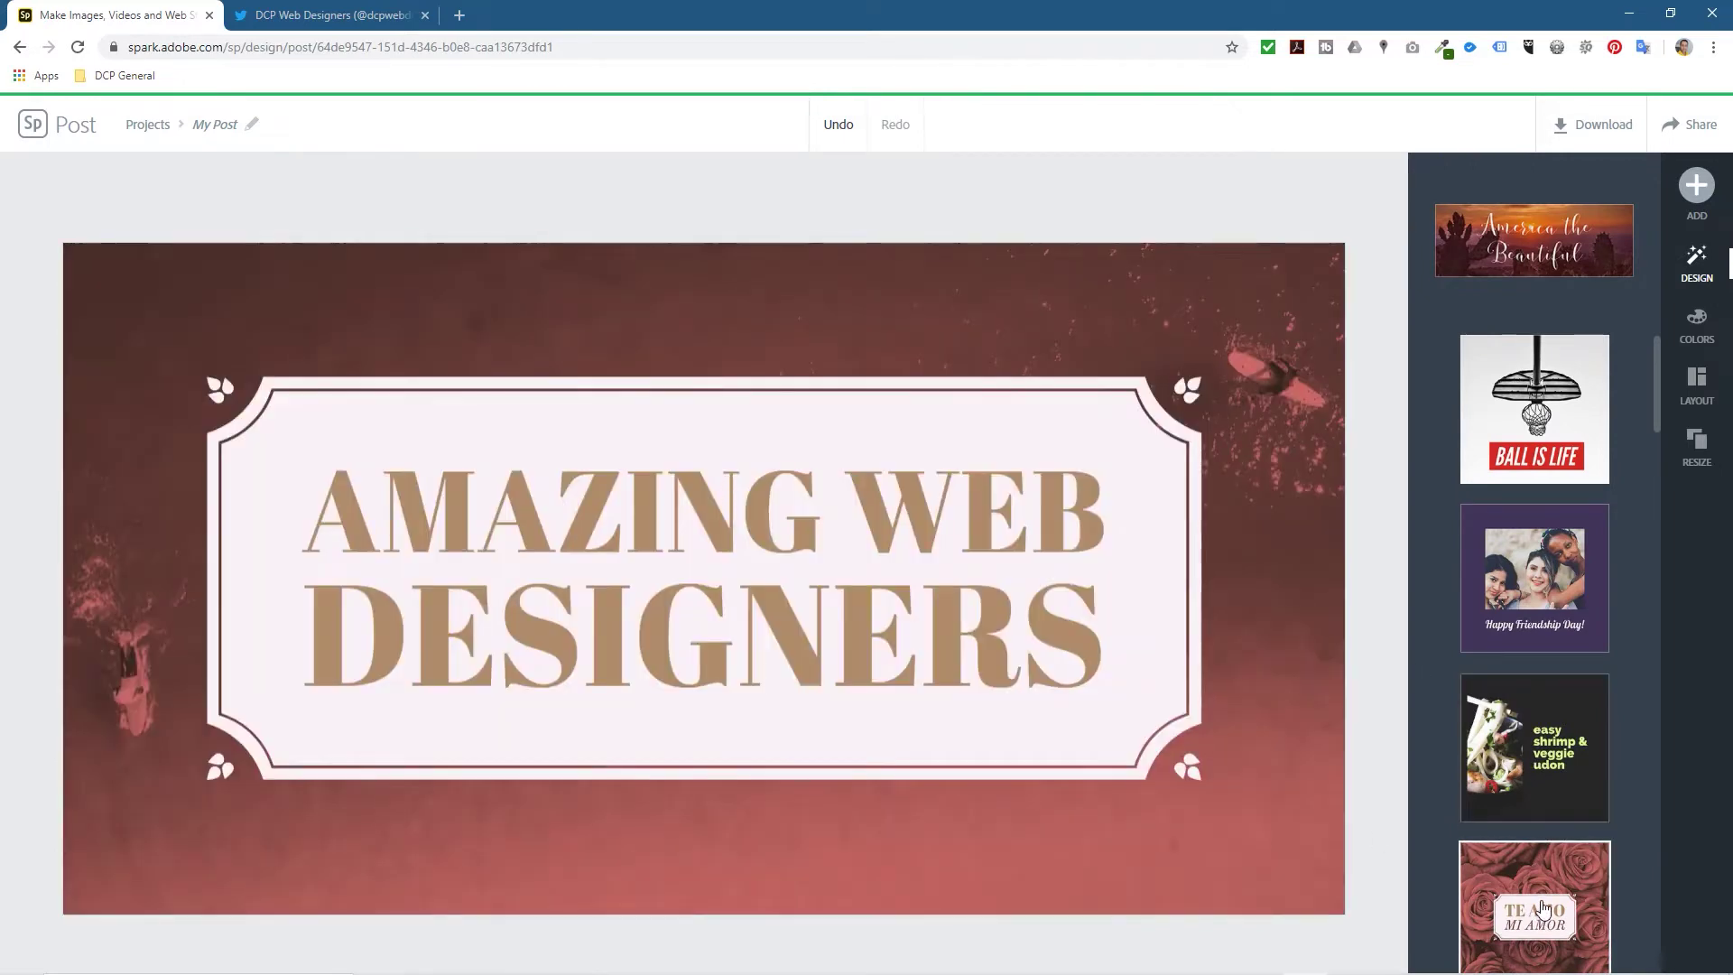
scroll(1542, 908, "down", 5)
left_click(1534, 749)
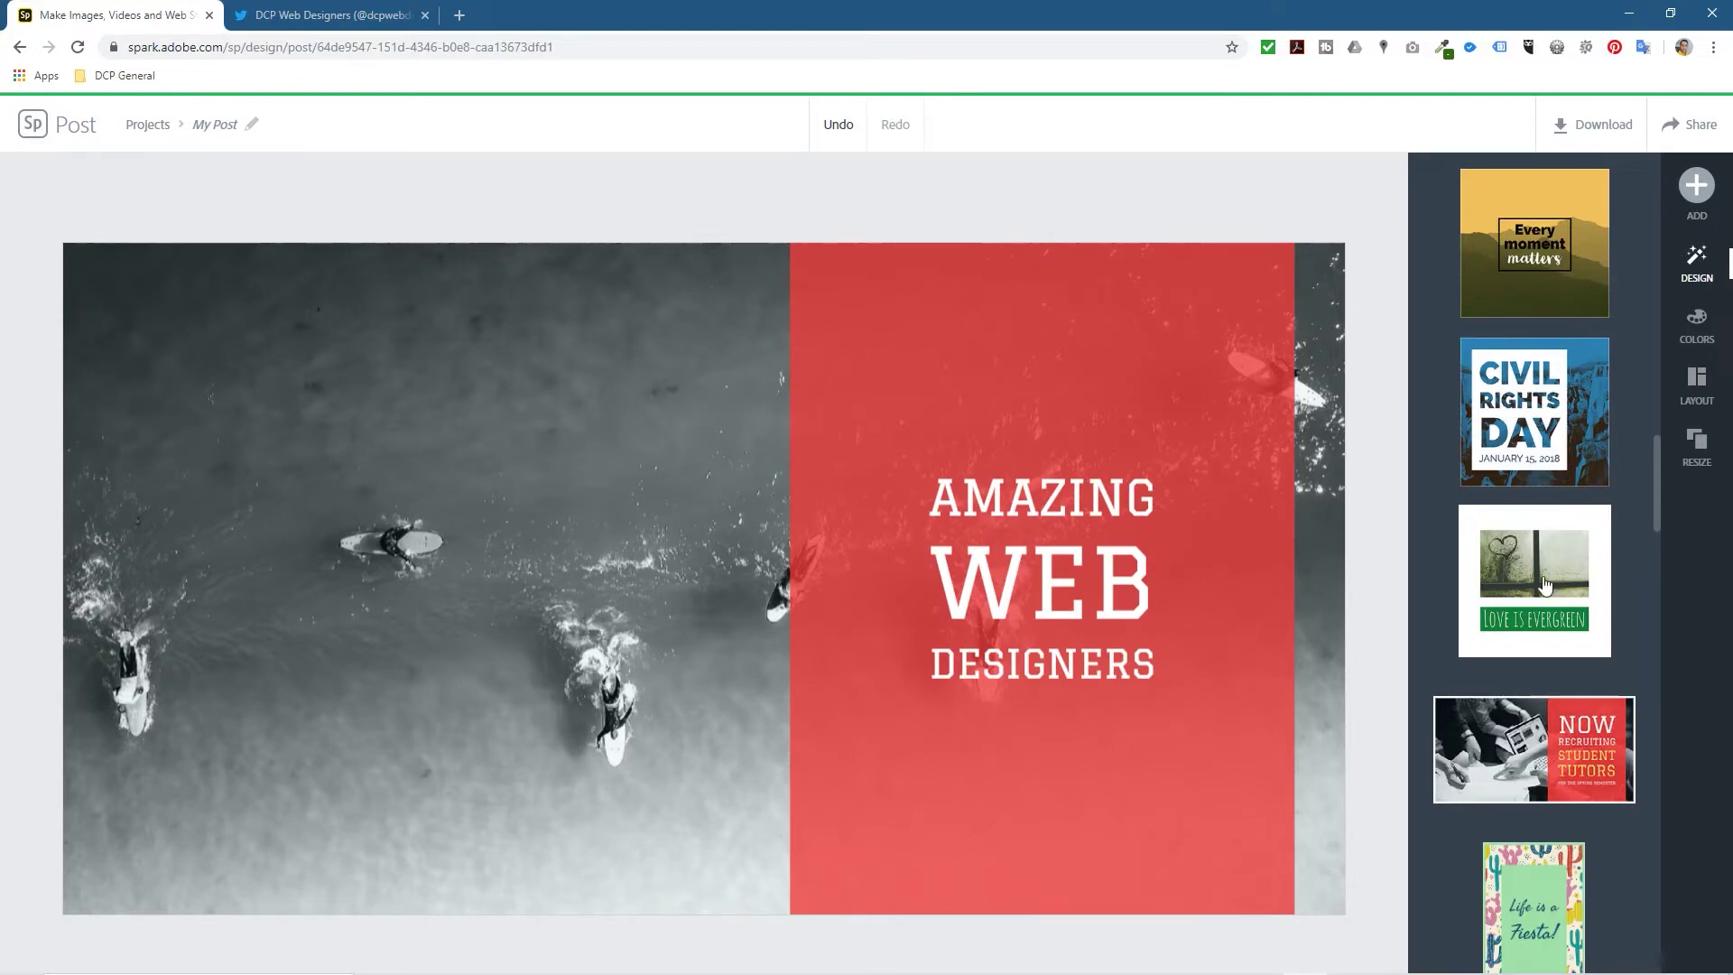
left_click(1517, 404)
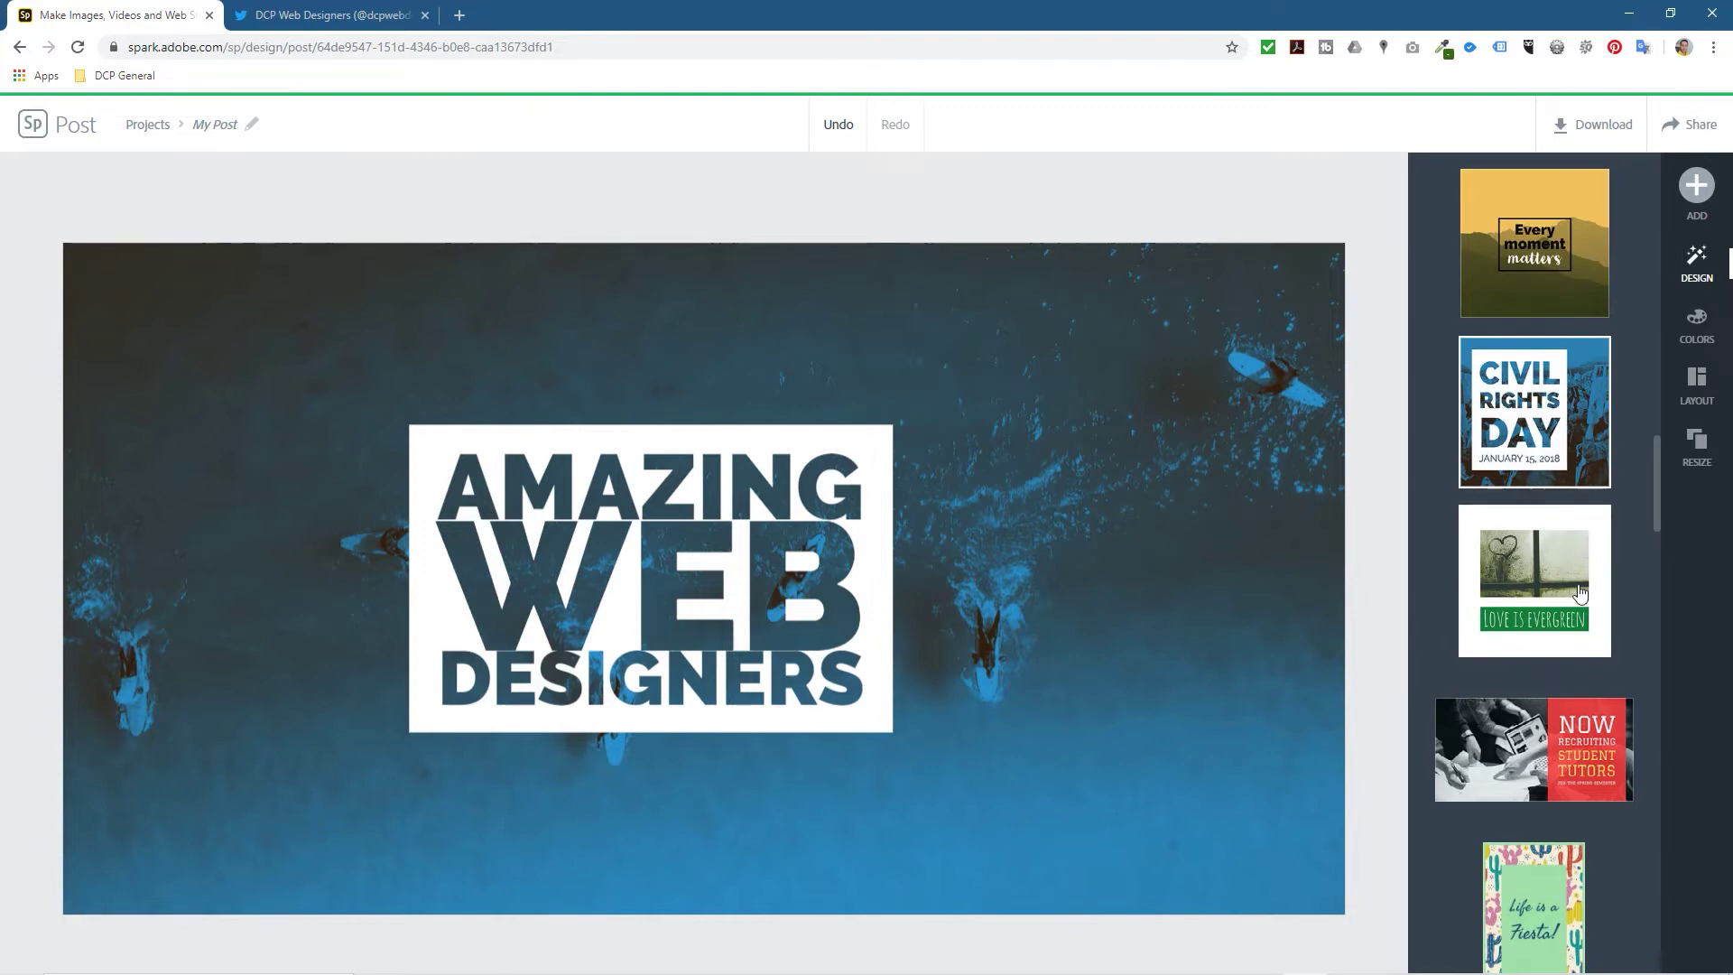
- Try the "Happy 4th" design variation and settle on "28 weeks", with its white text column beside the photo
scroll(1525, 668, "down", 5)
scroll(1525, 673, "down", 3)
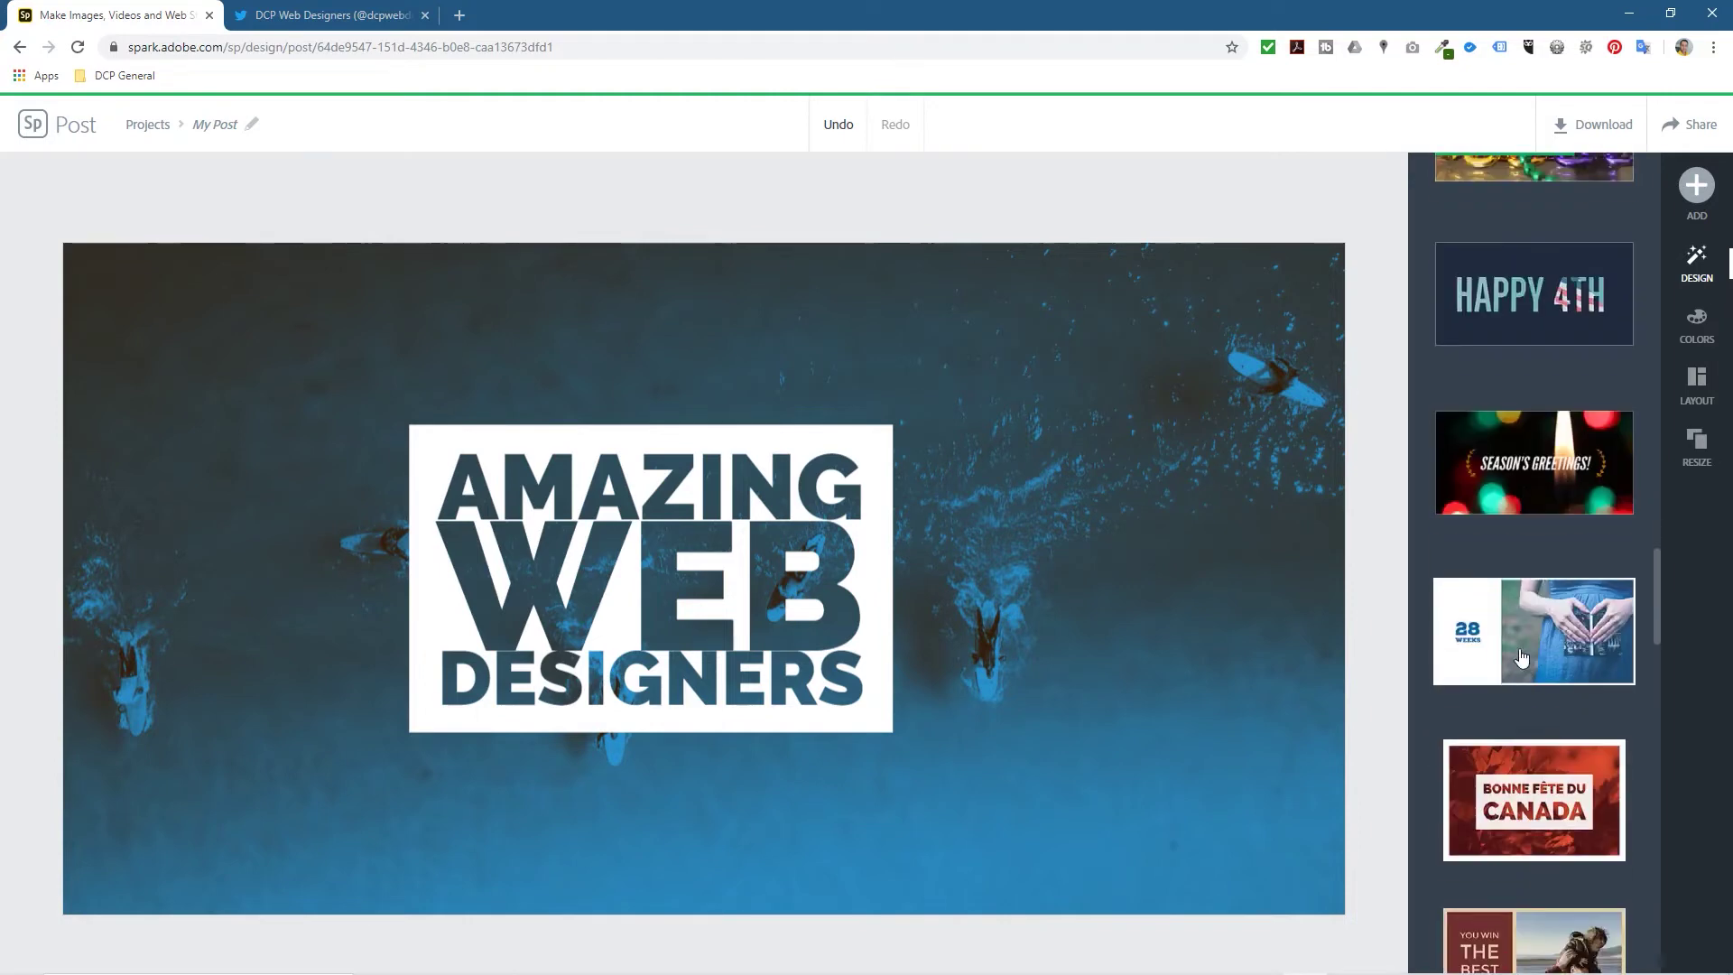
left_click(1516, 352)
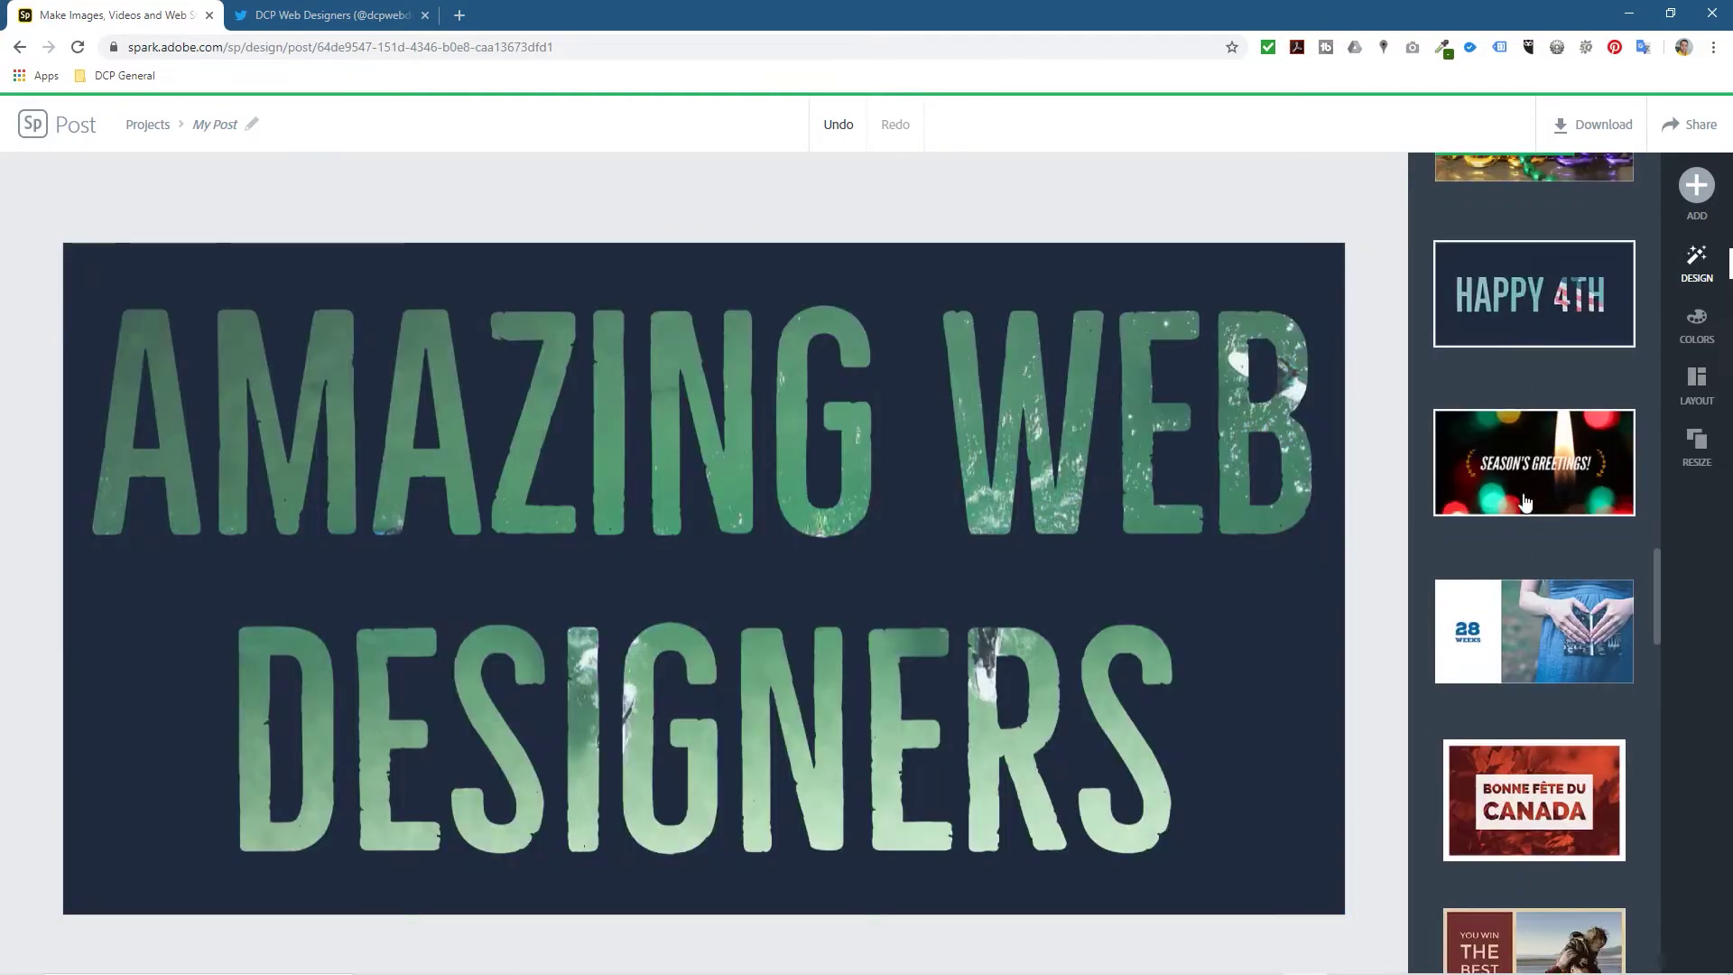
left_click(1519, 625)
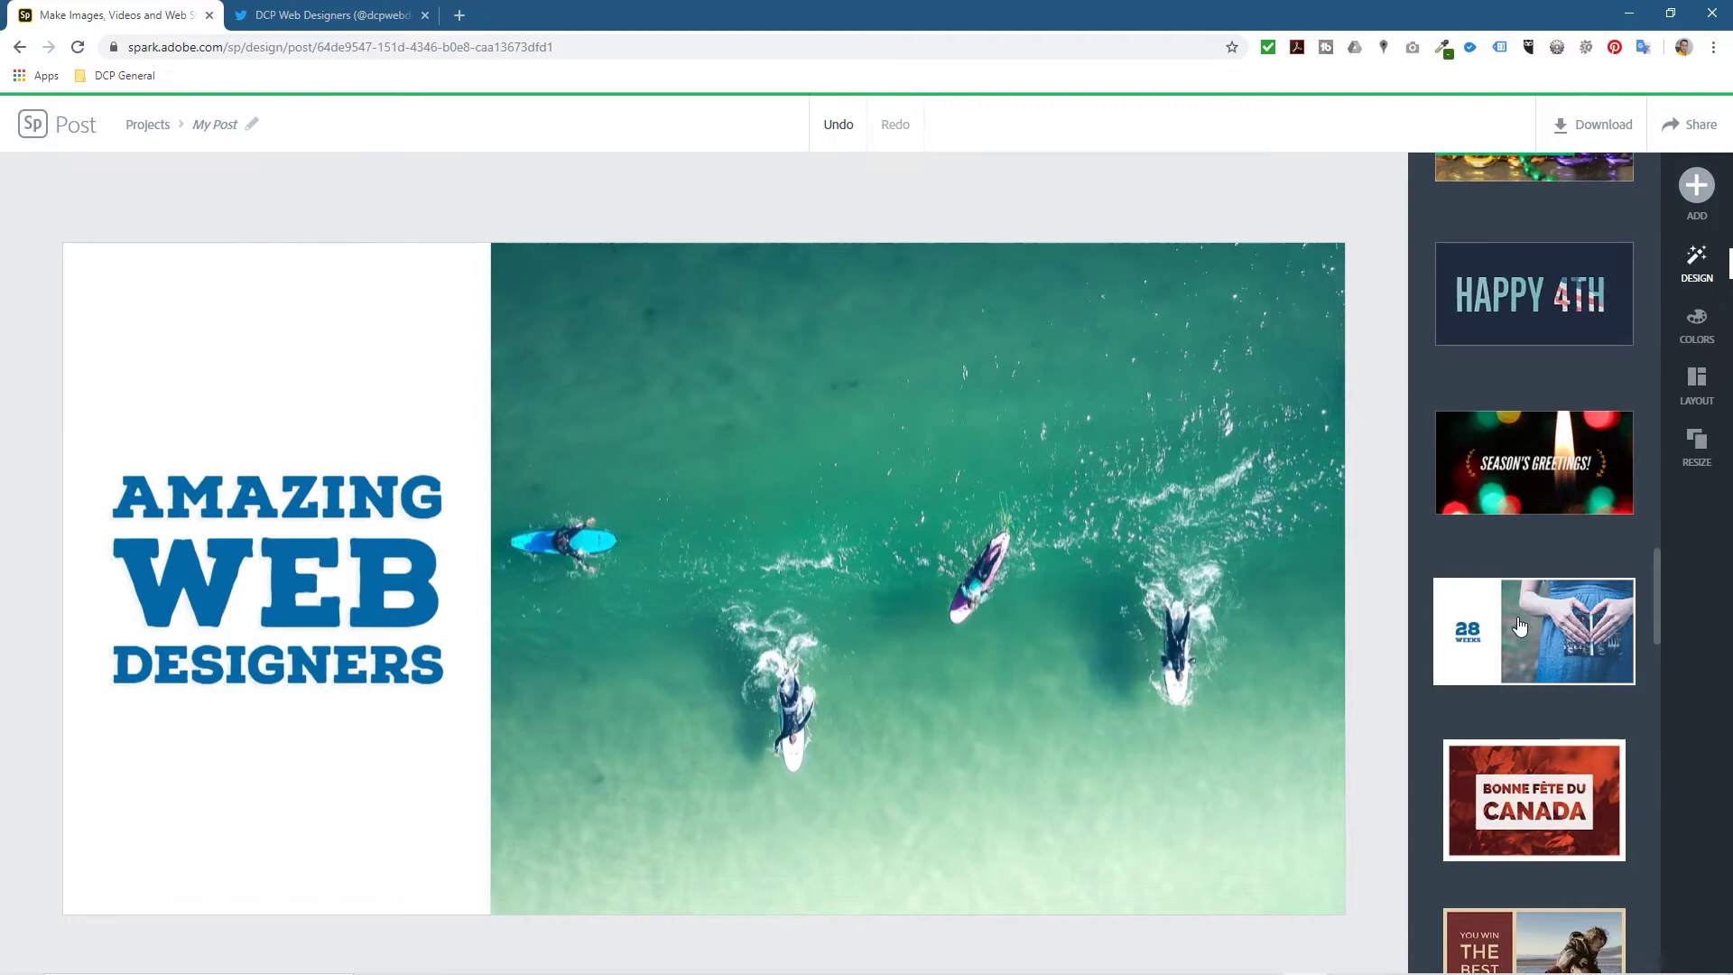
- Replace the surfing photo with the free "WEB DESIGN" photo of a desk with iMac, laptop and lamp, and dismiss the recommendation survey
left_click(1002, 413)
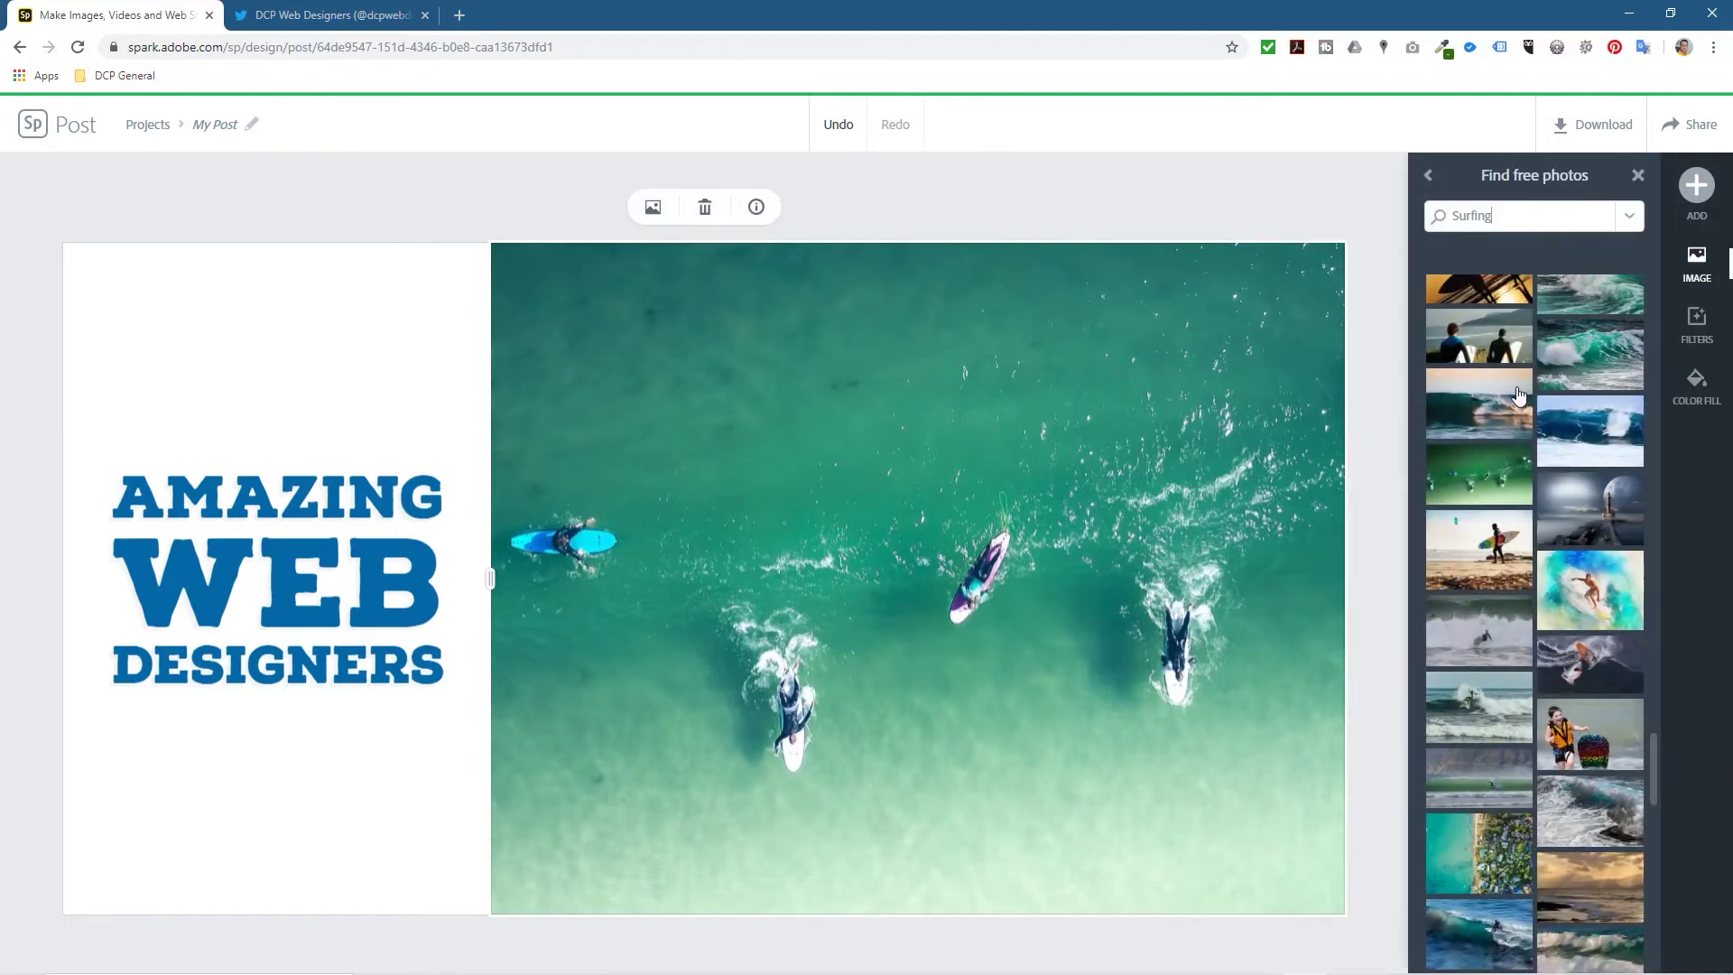
type("WEB DESIGN")
key("Return")
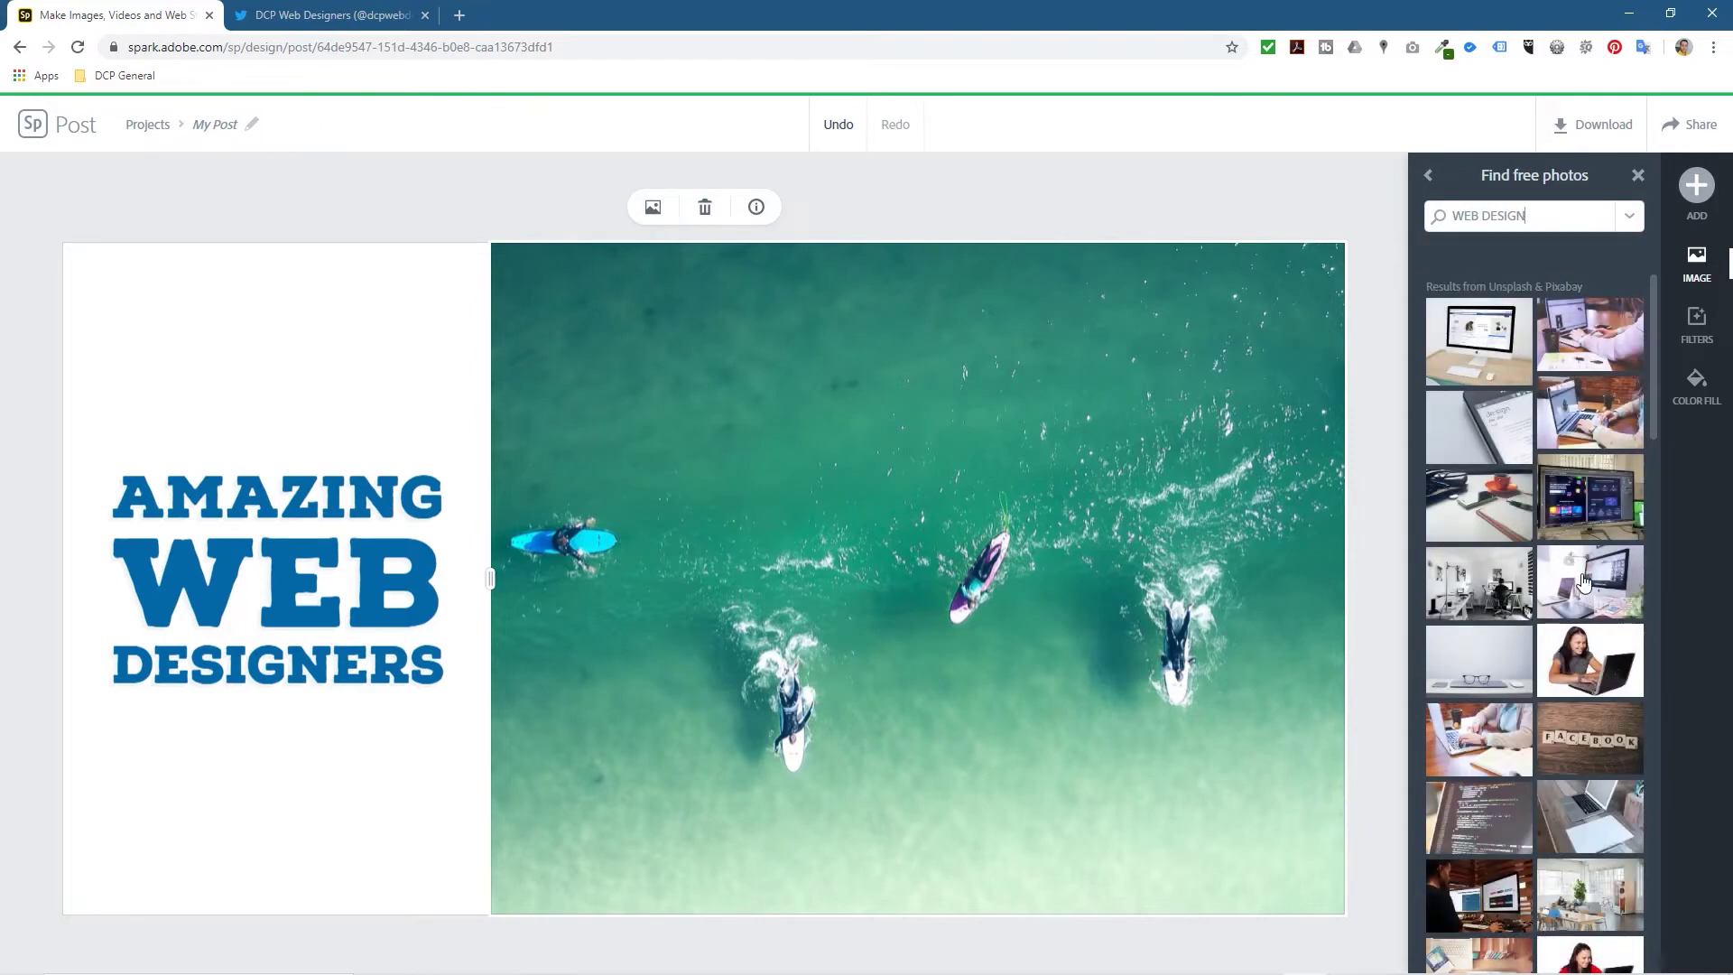
left_click(1584, 582)
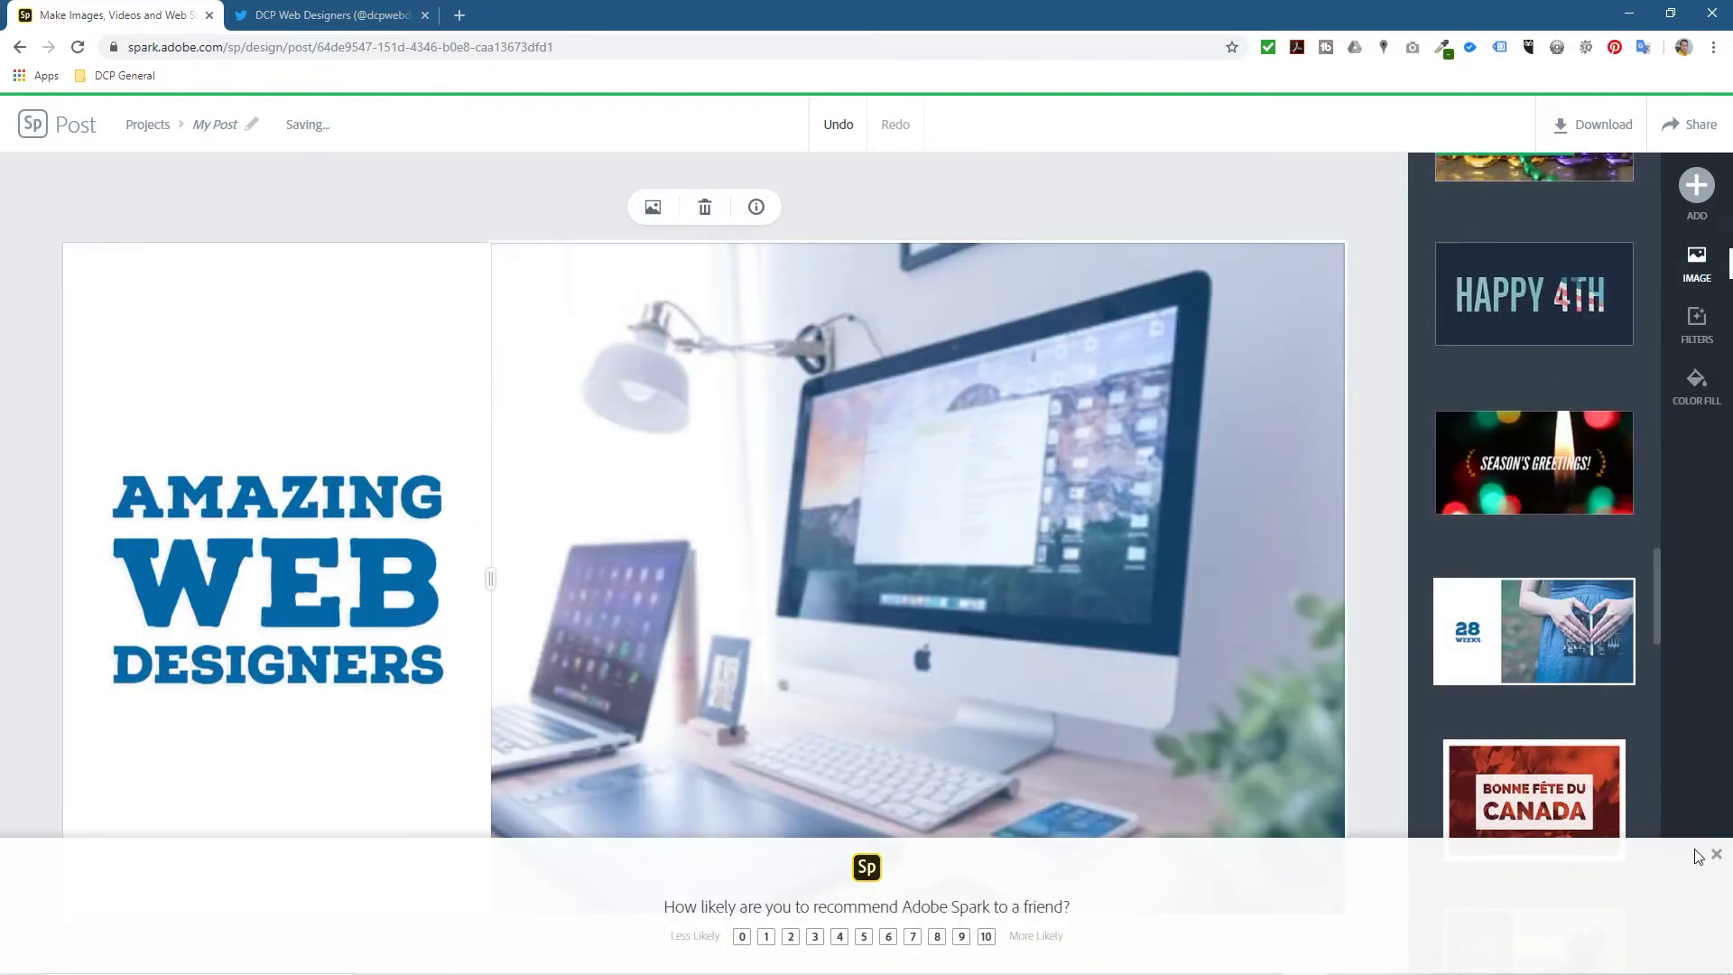
left_click(1716, 853)
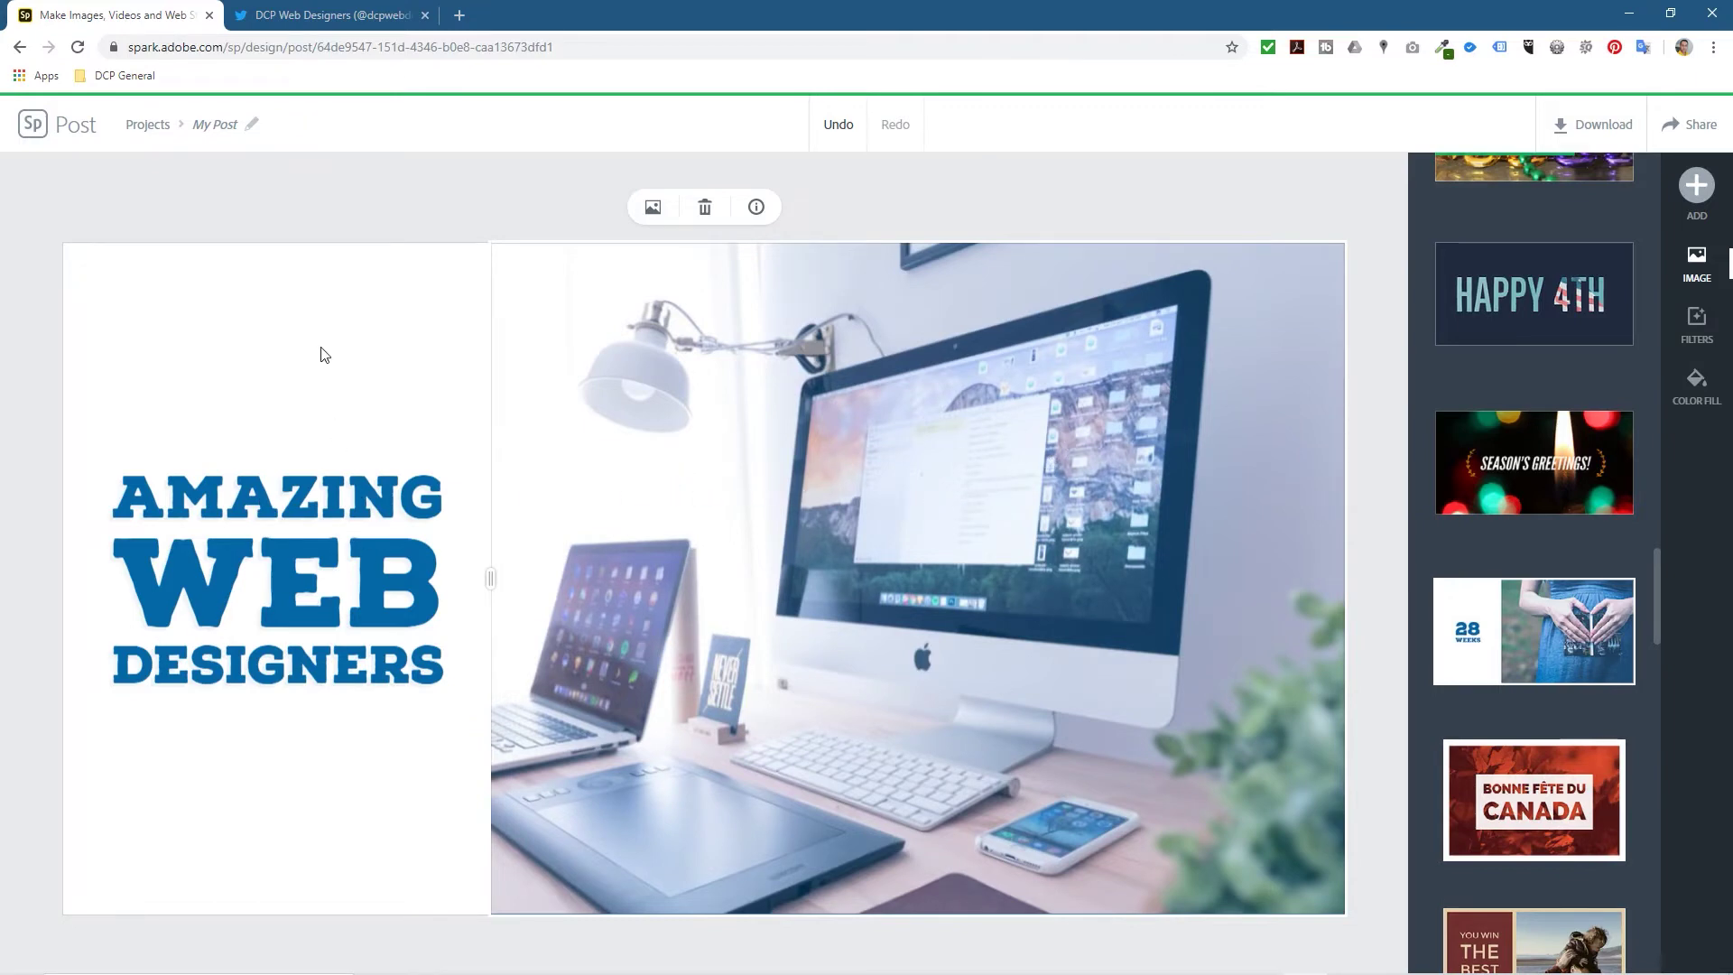
left_click(389, 211)
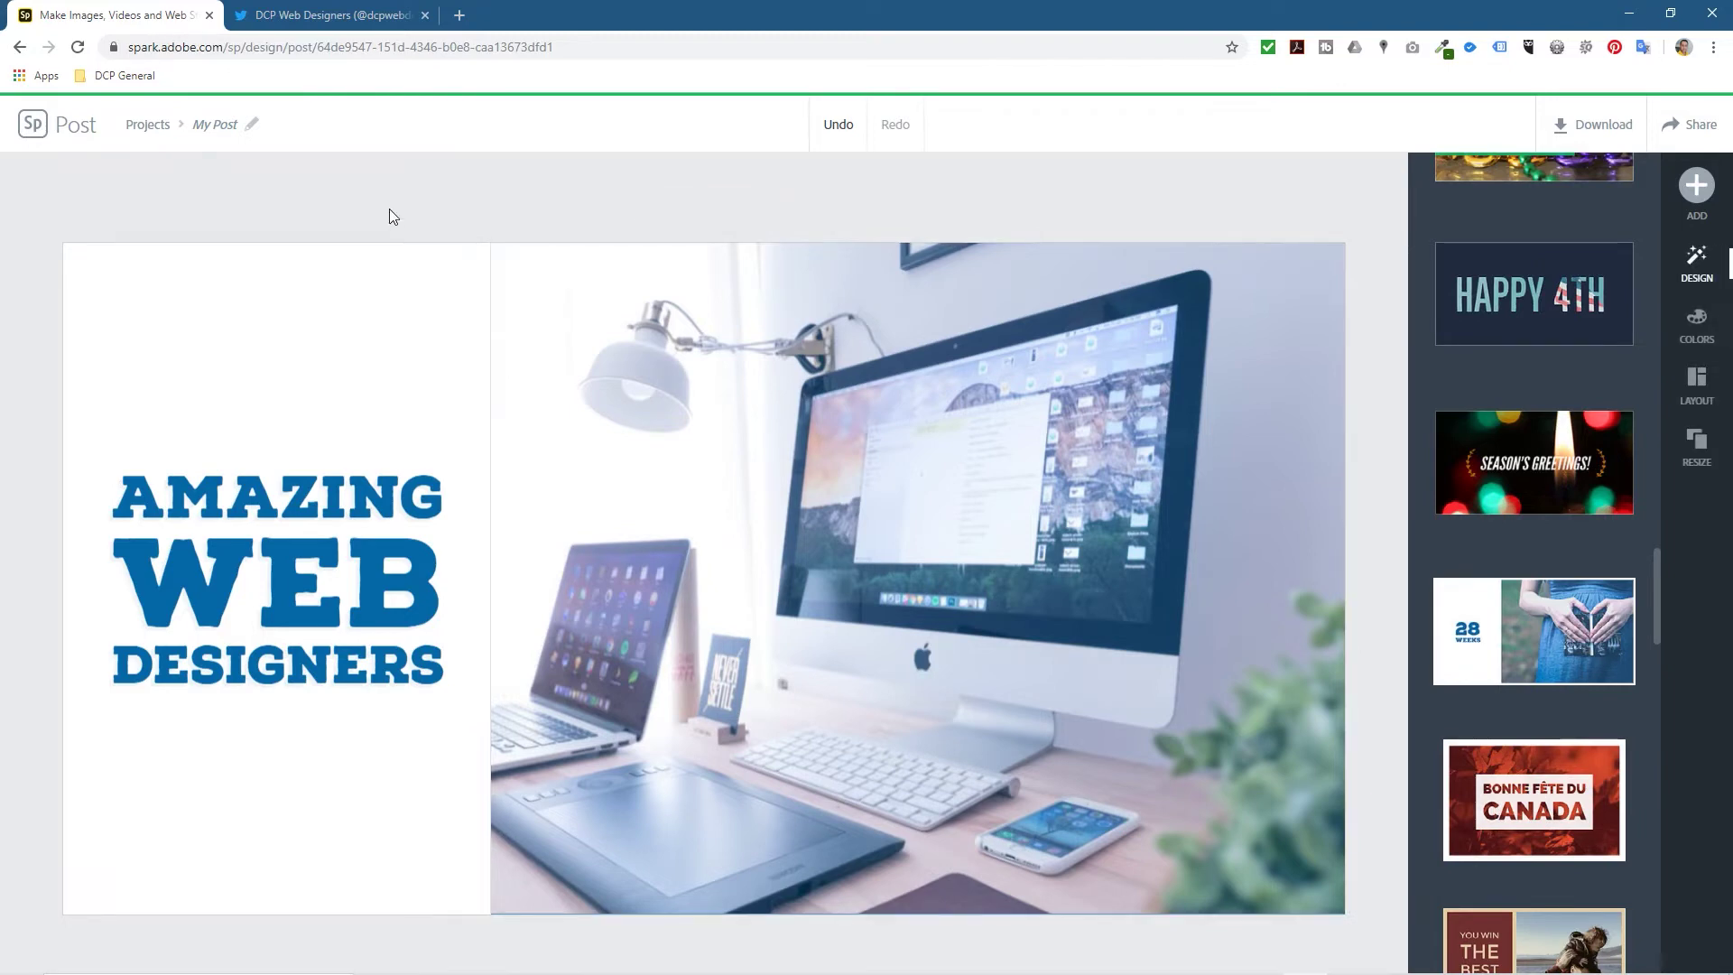
left_click(1696, 190)
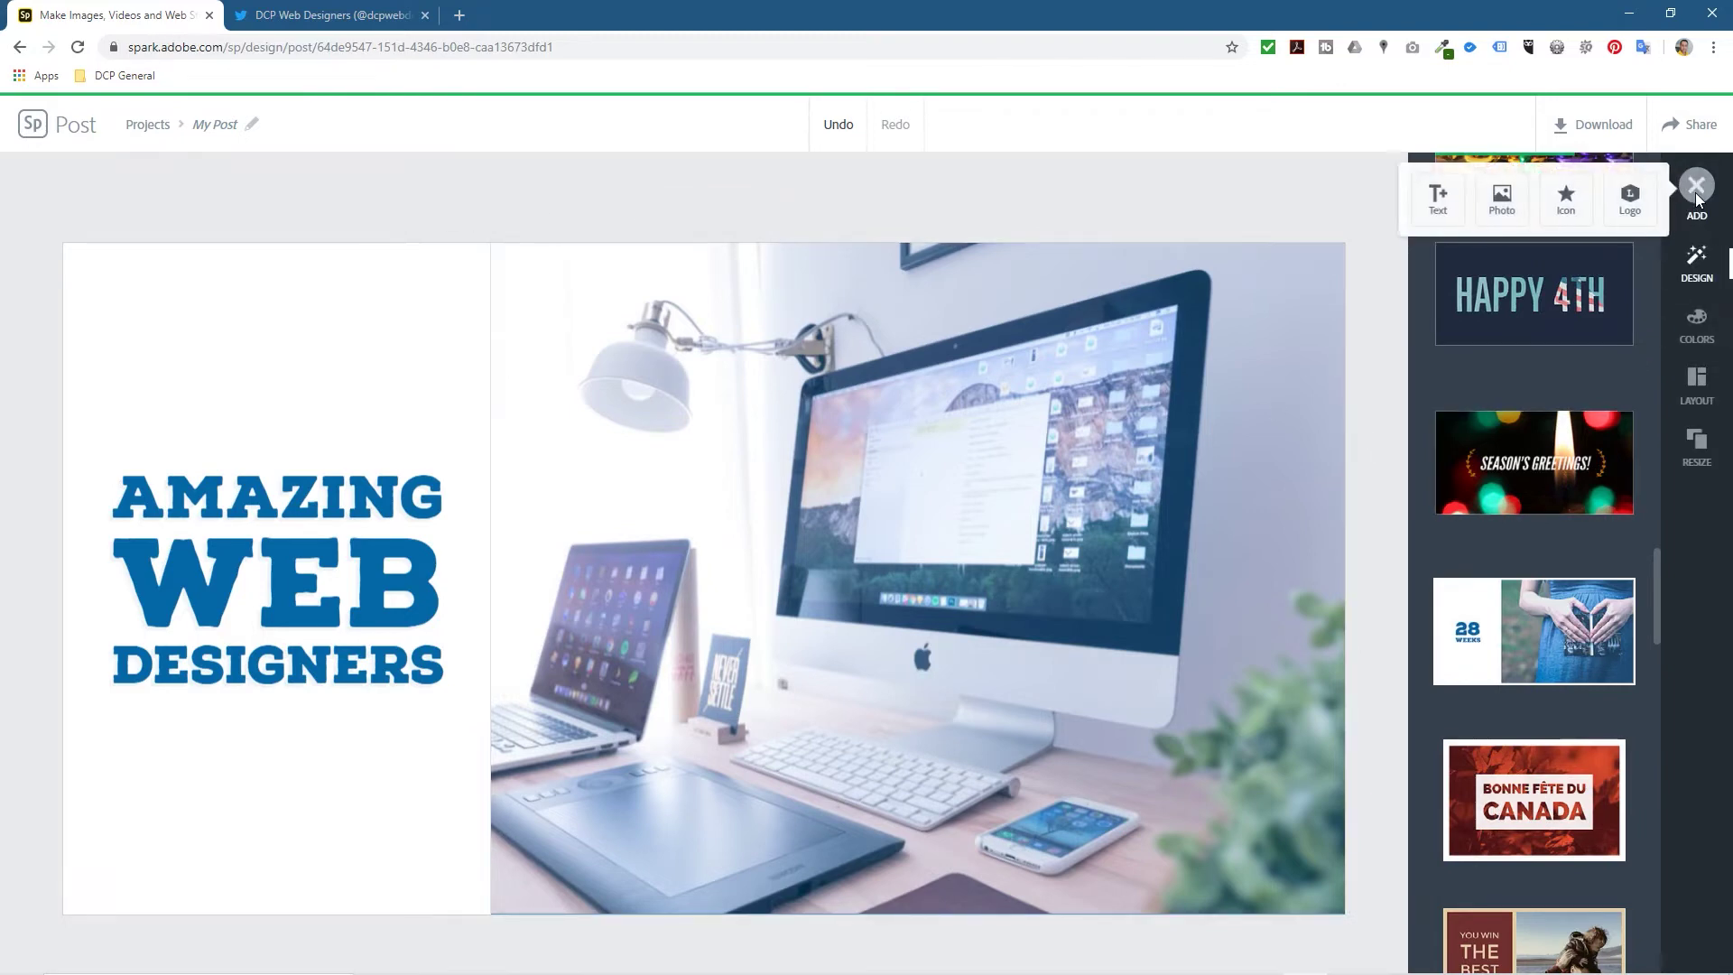
left_click(1437, 201)
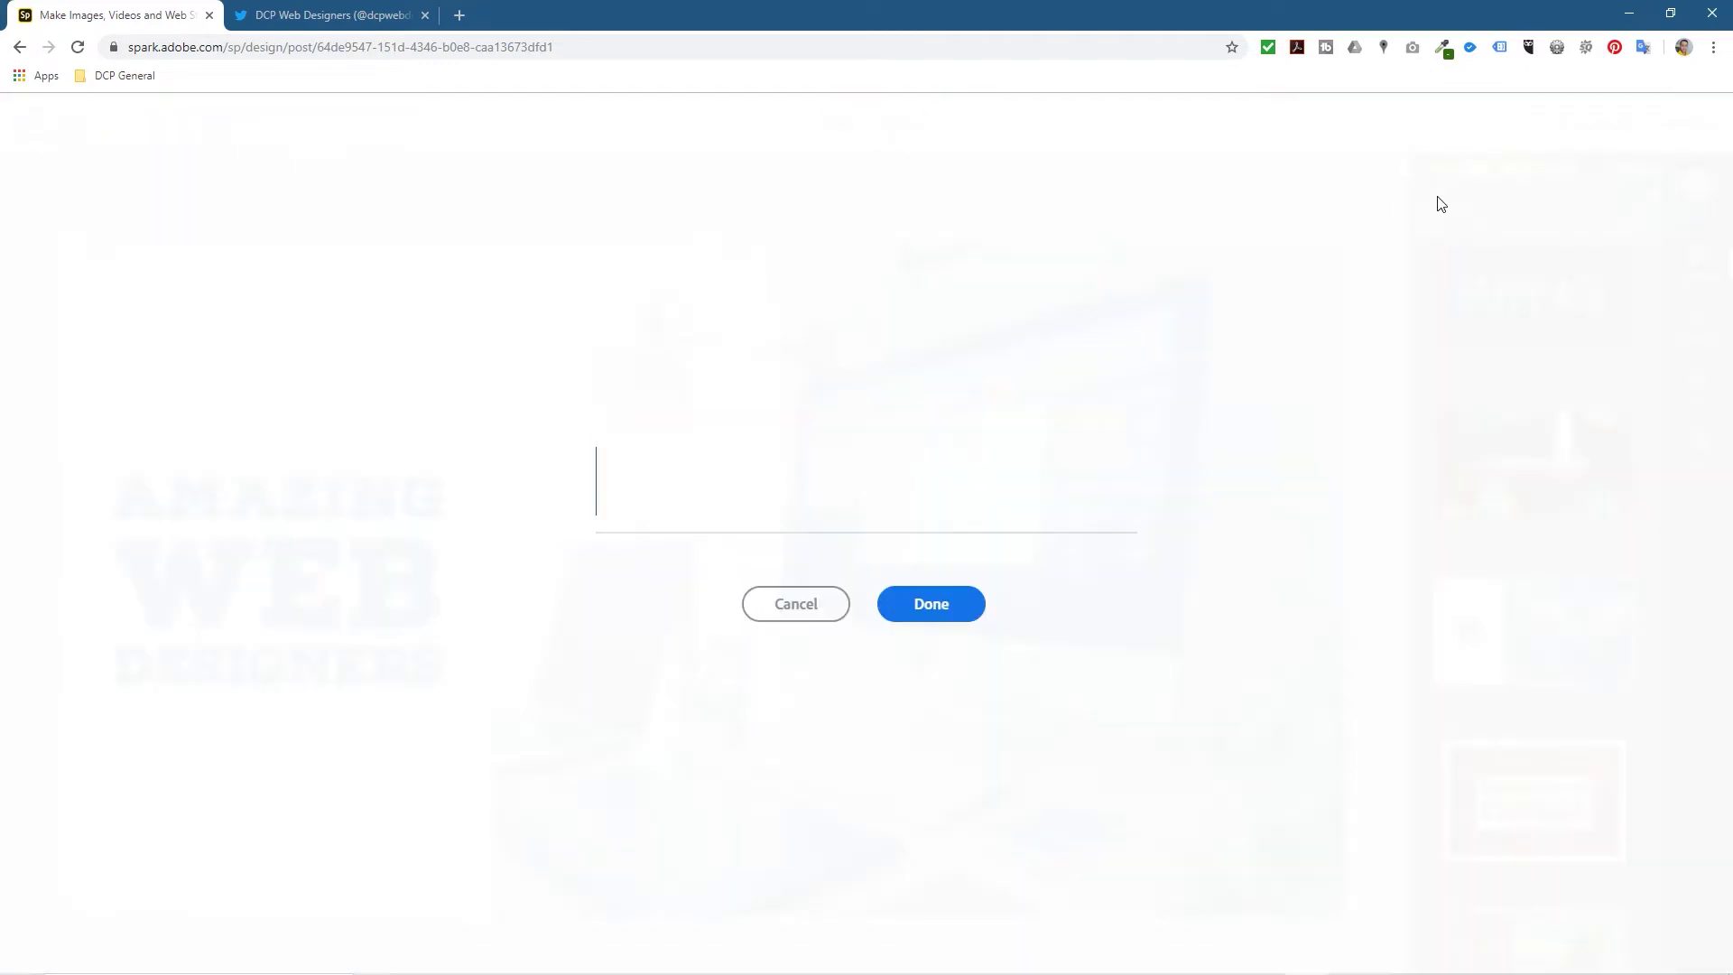
type("WW")
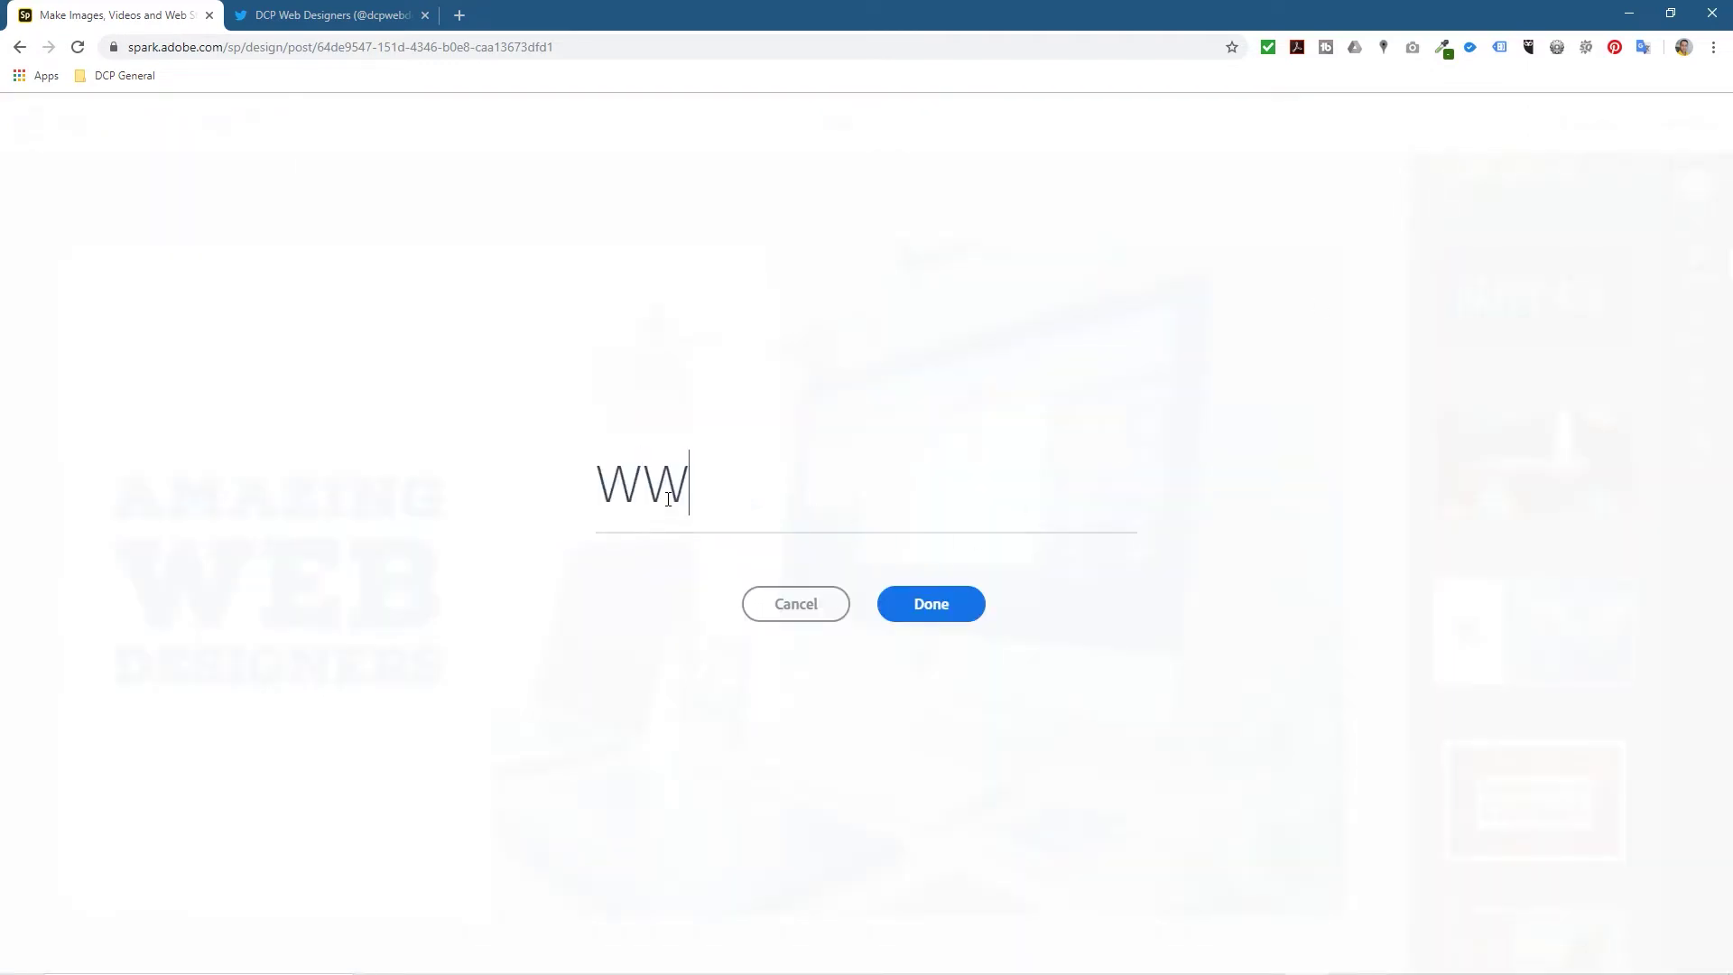
type("W.DCPWEB.CO.UK")
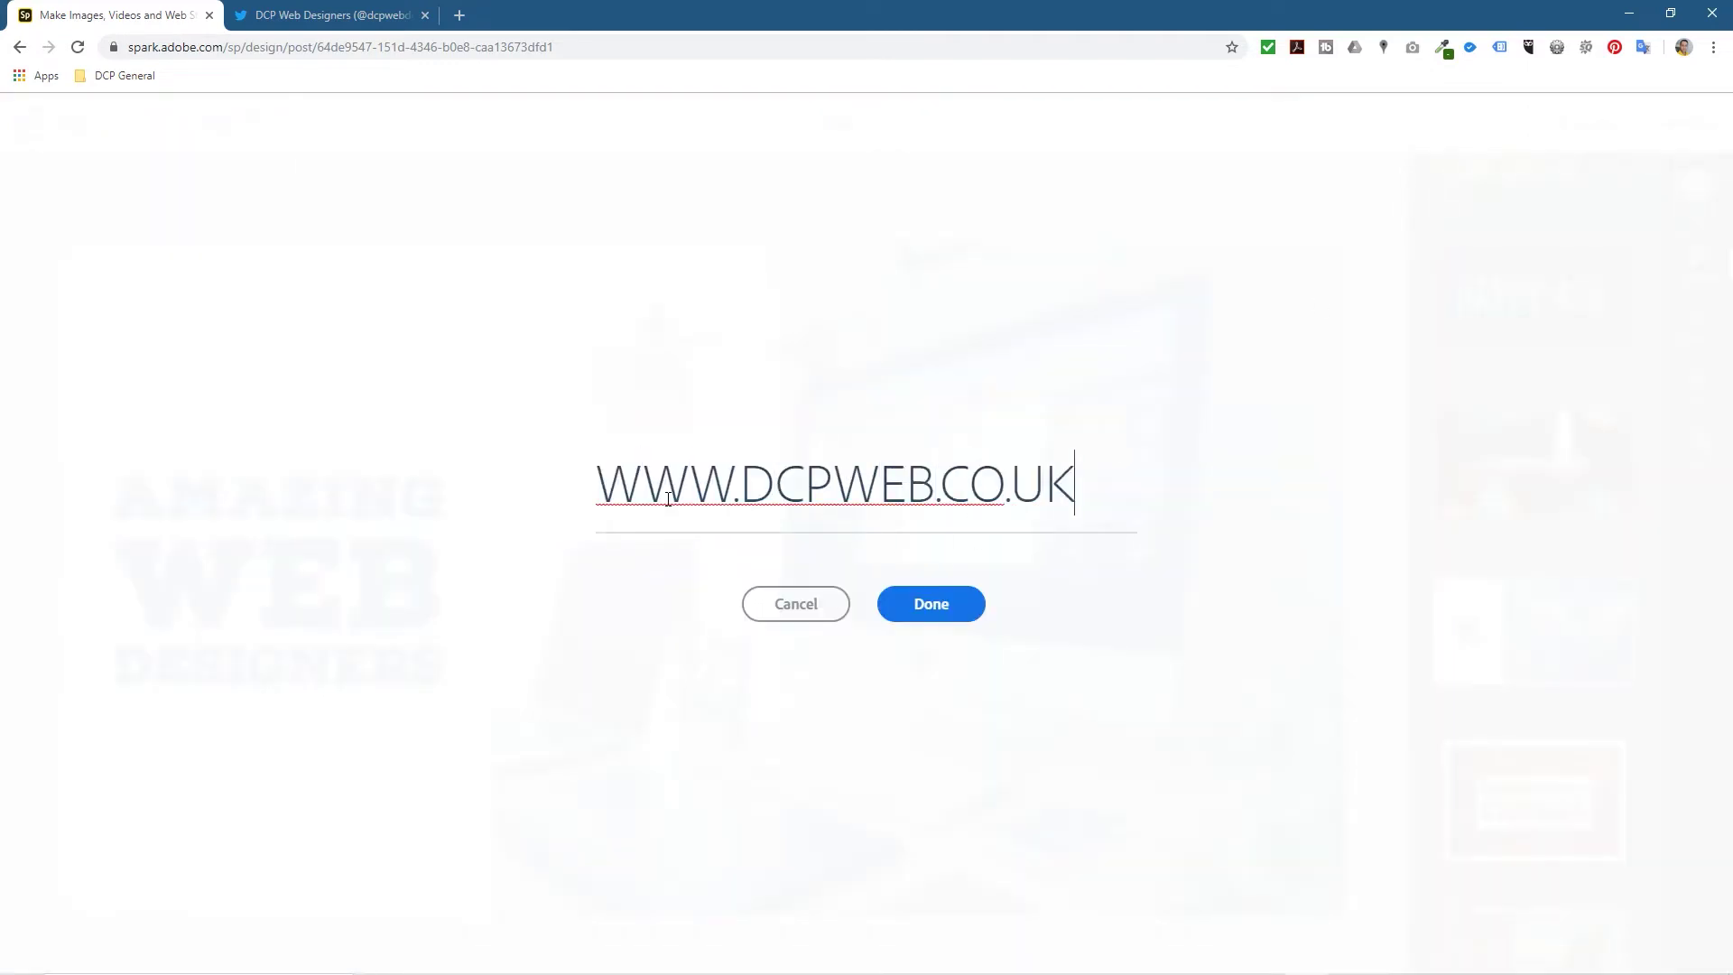
left_click(924, 602)
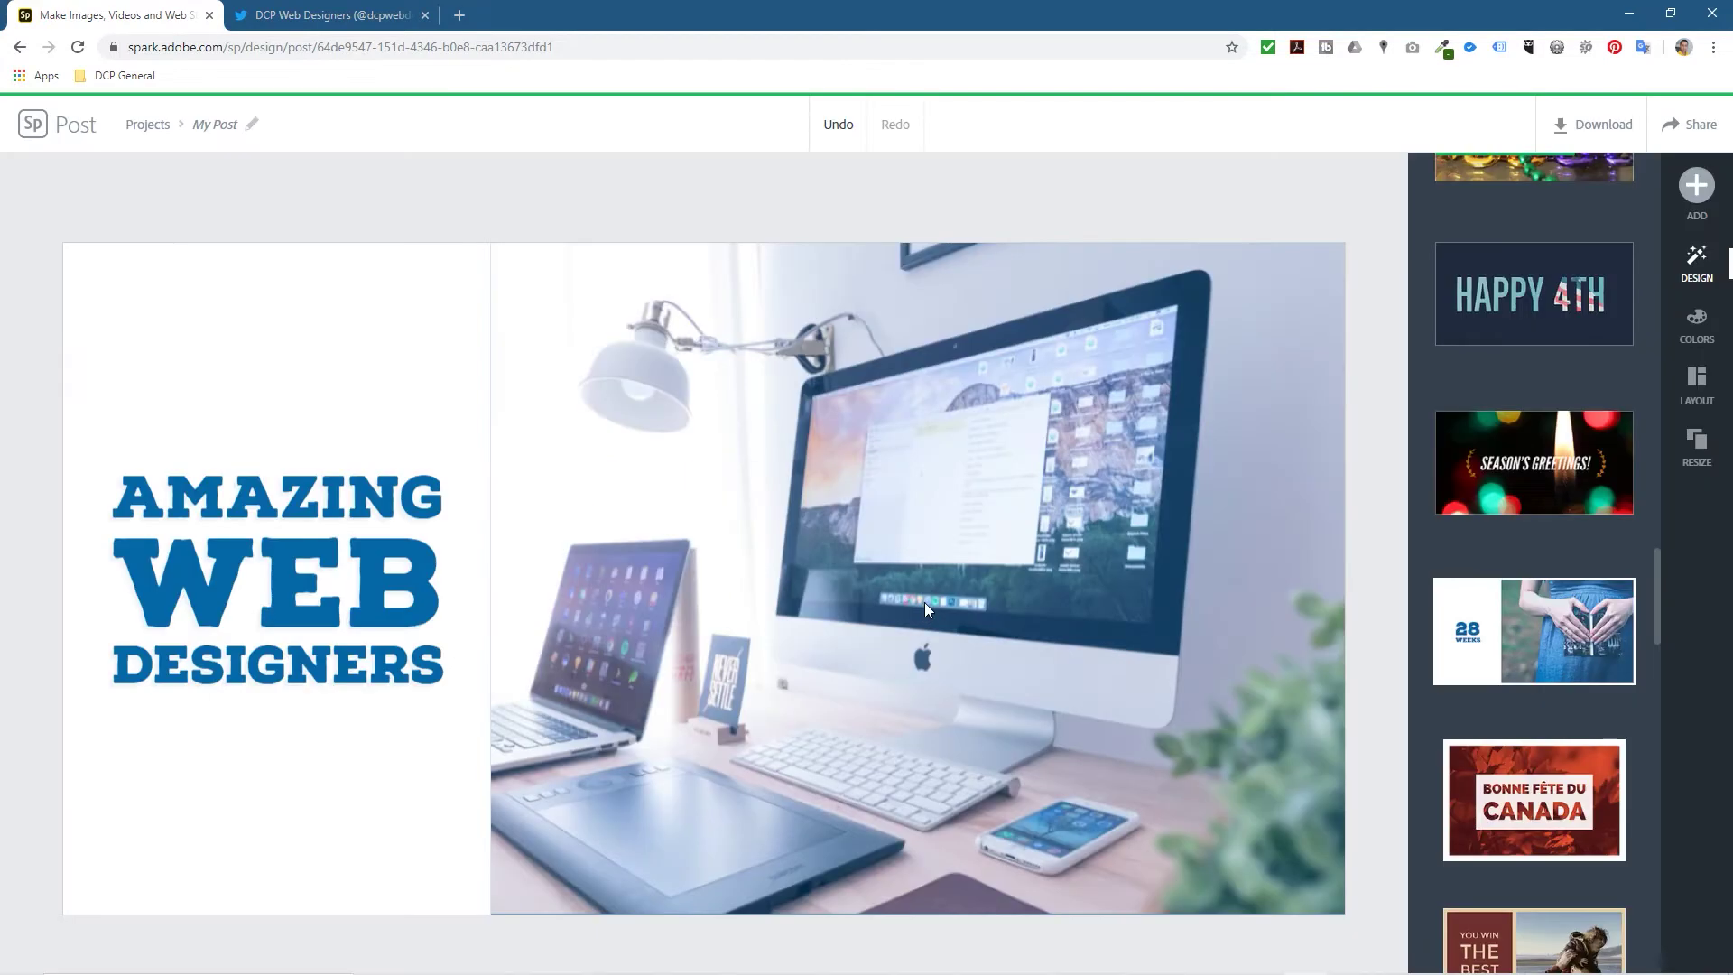
left_click_drag(914, 580, 917, 868)
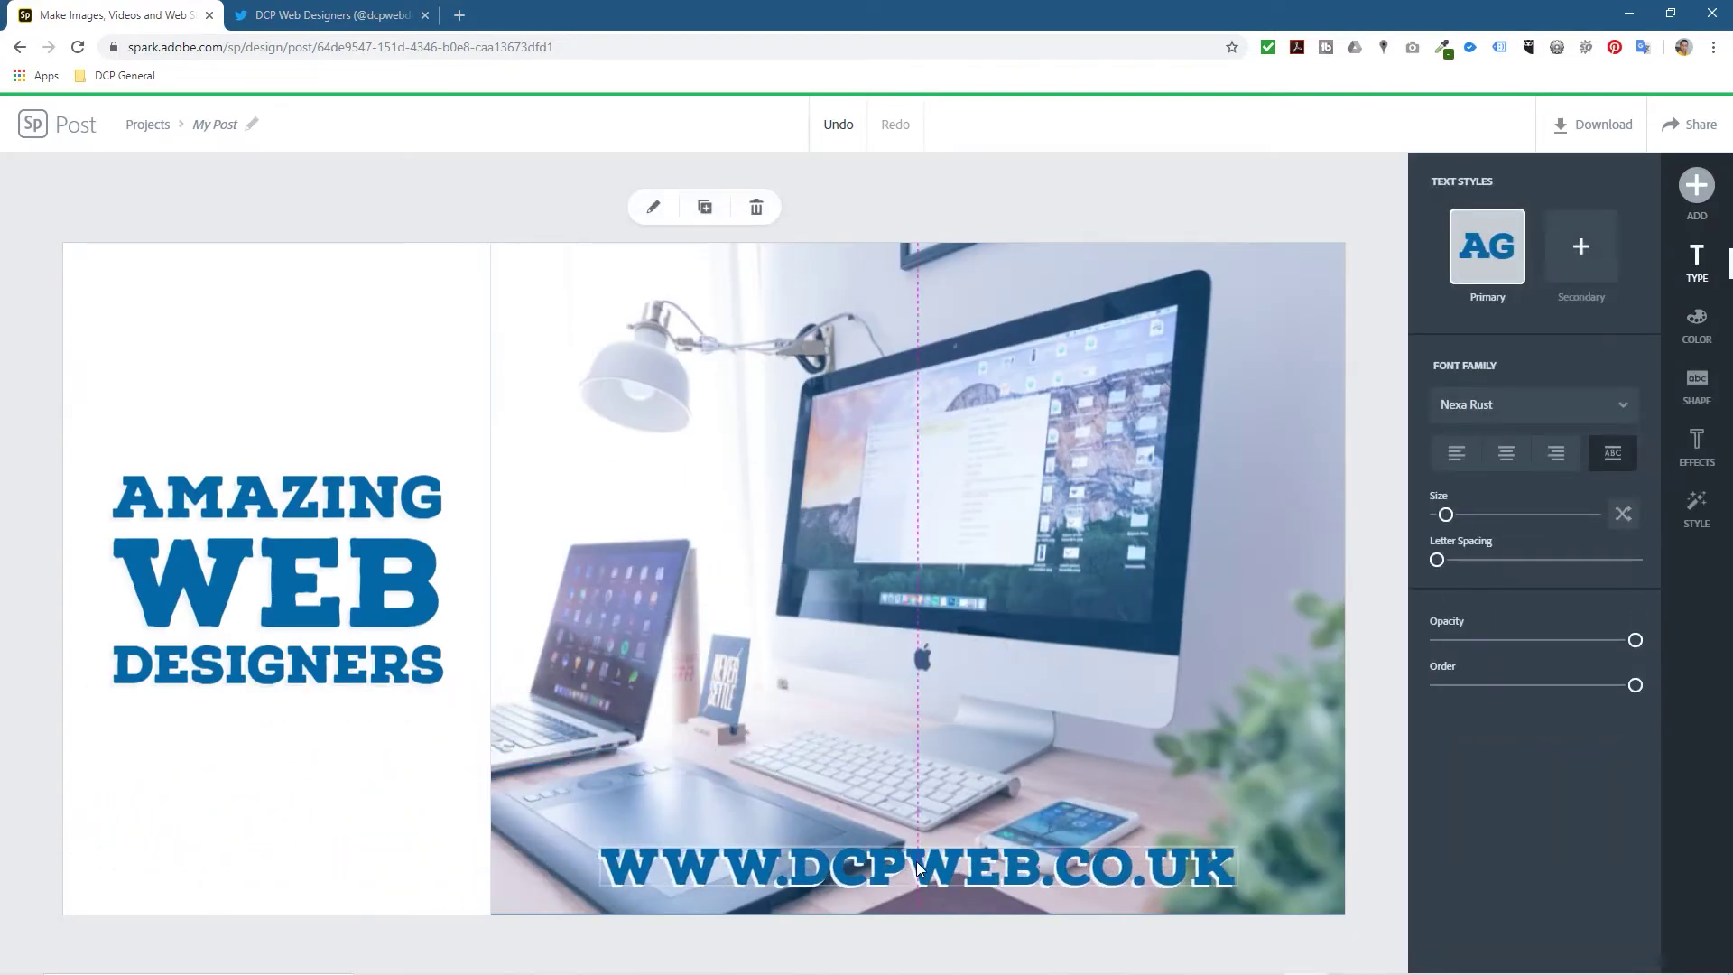
mouse_move(922, 861)
left_mouse_down()
mouse_move(816, 852)
mouse_move(964, 844)
mouse_move(922, 826)
mouse_move(930, 871)
left_mouse_up()
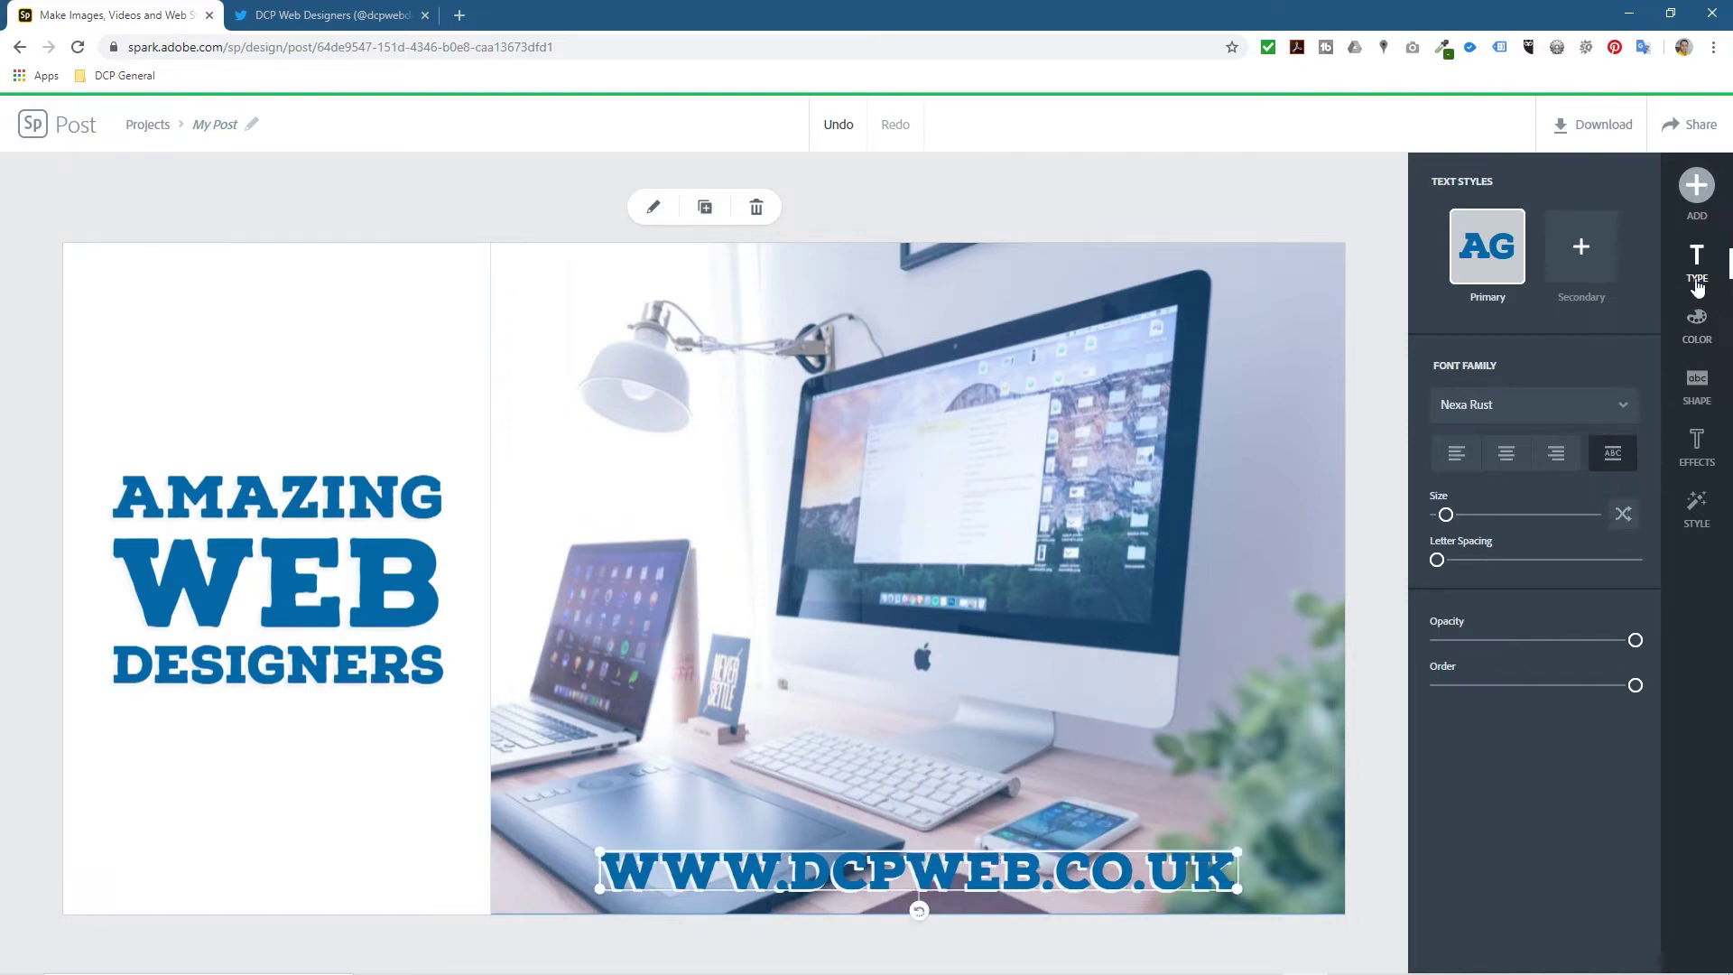
- Apply the Cutout effect to the web address, move it up slightly and colour its backing black
left_click(1700, 384)
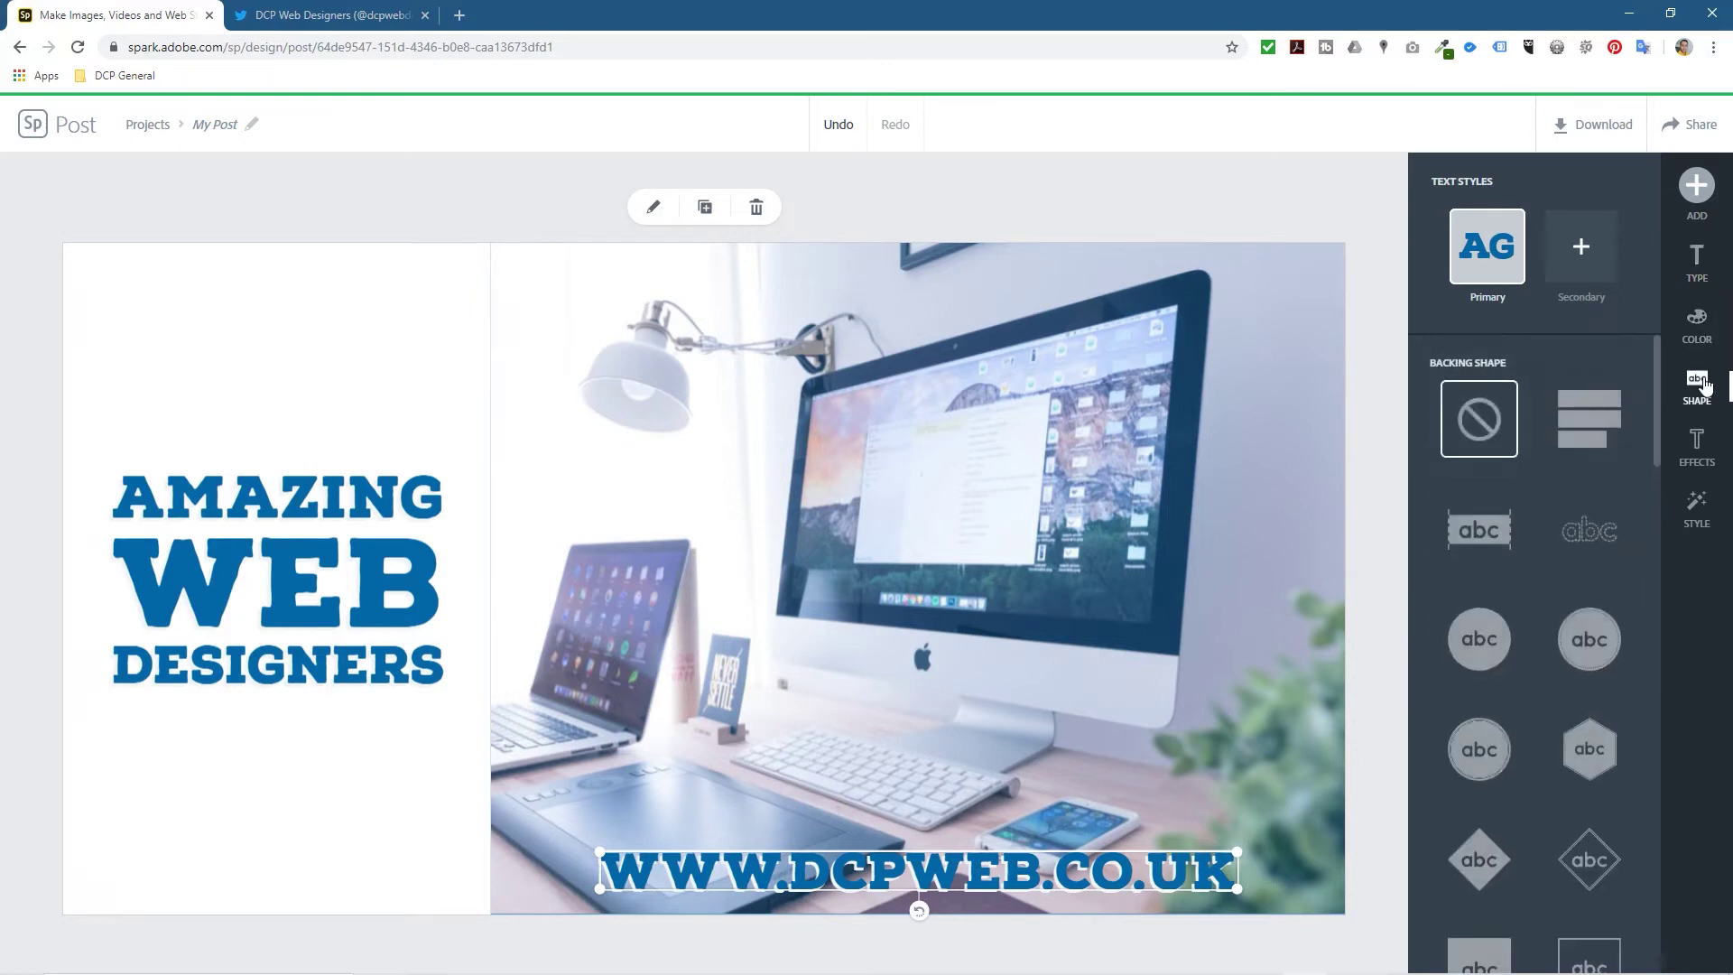
left_click(1696, 447)
left_click(1528, 621)
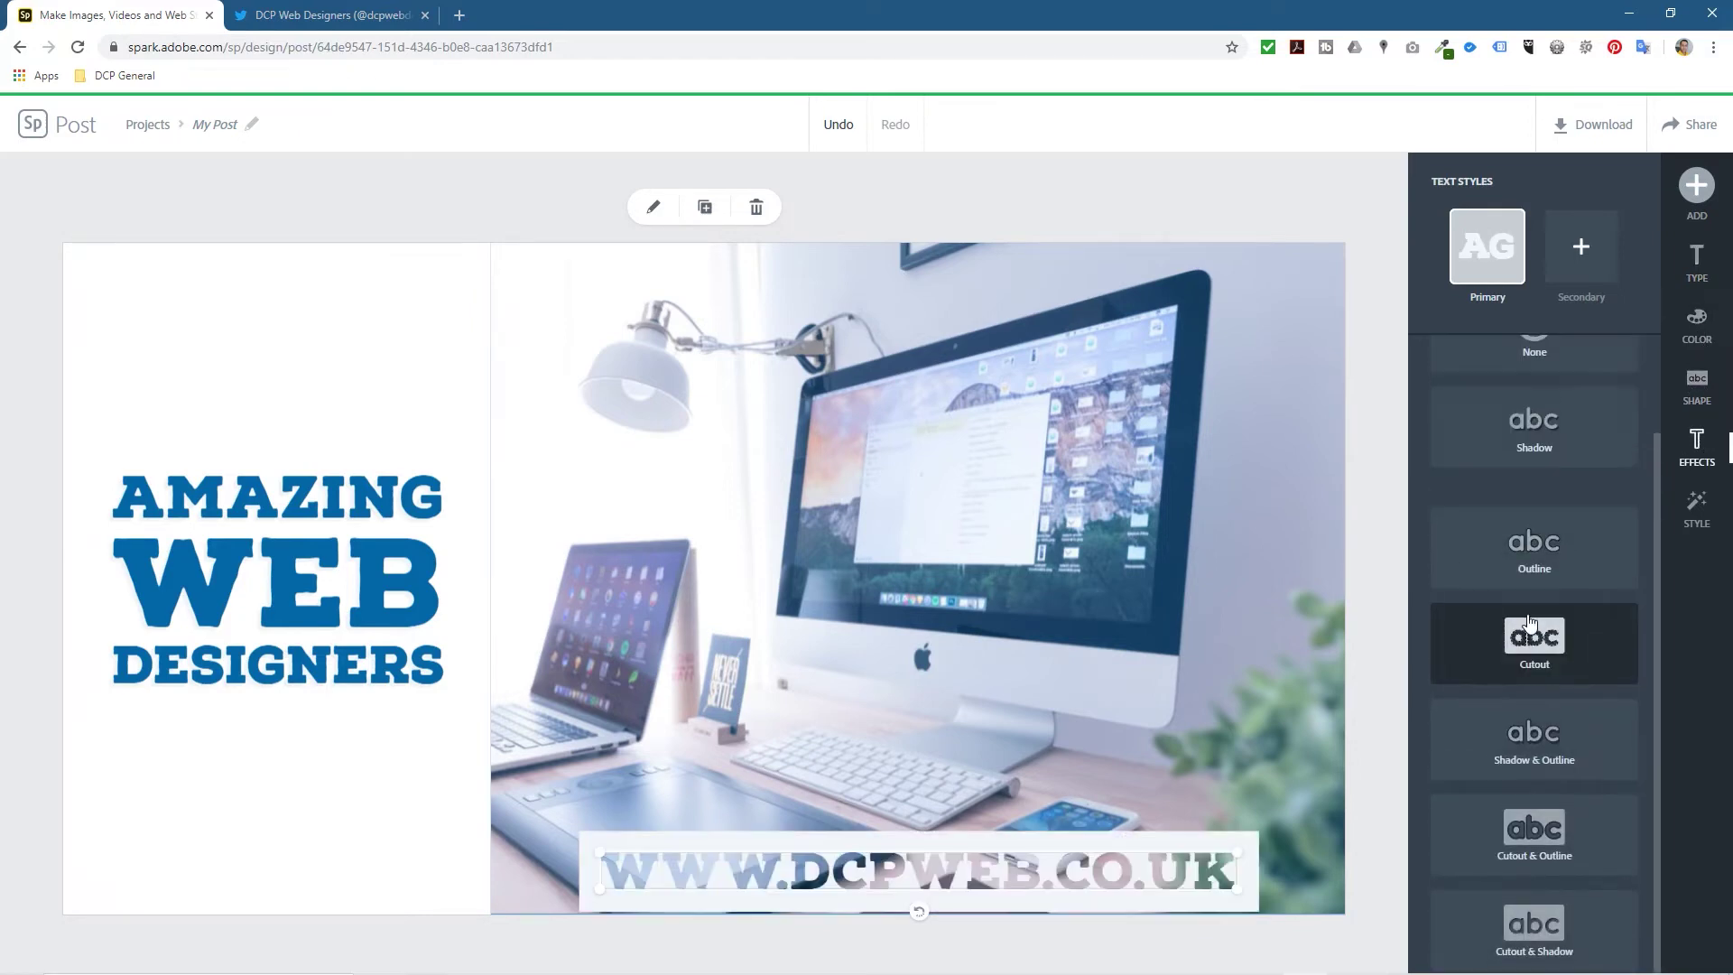
mouse_move(1083, 839)
left_mouse_down()
mouse_move(1089, 821)
mouse_move(713, 823)
mouse_move(1099, 824)
mouse_move(1080, 823)
left_mouse_up()
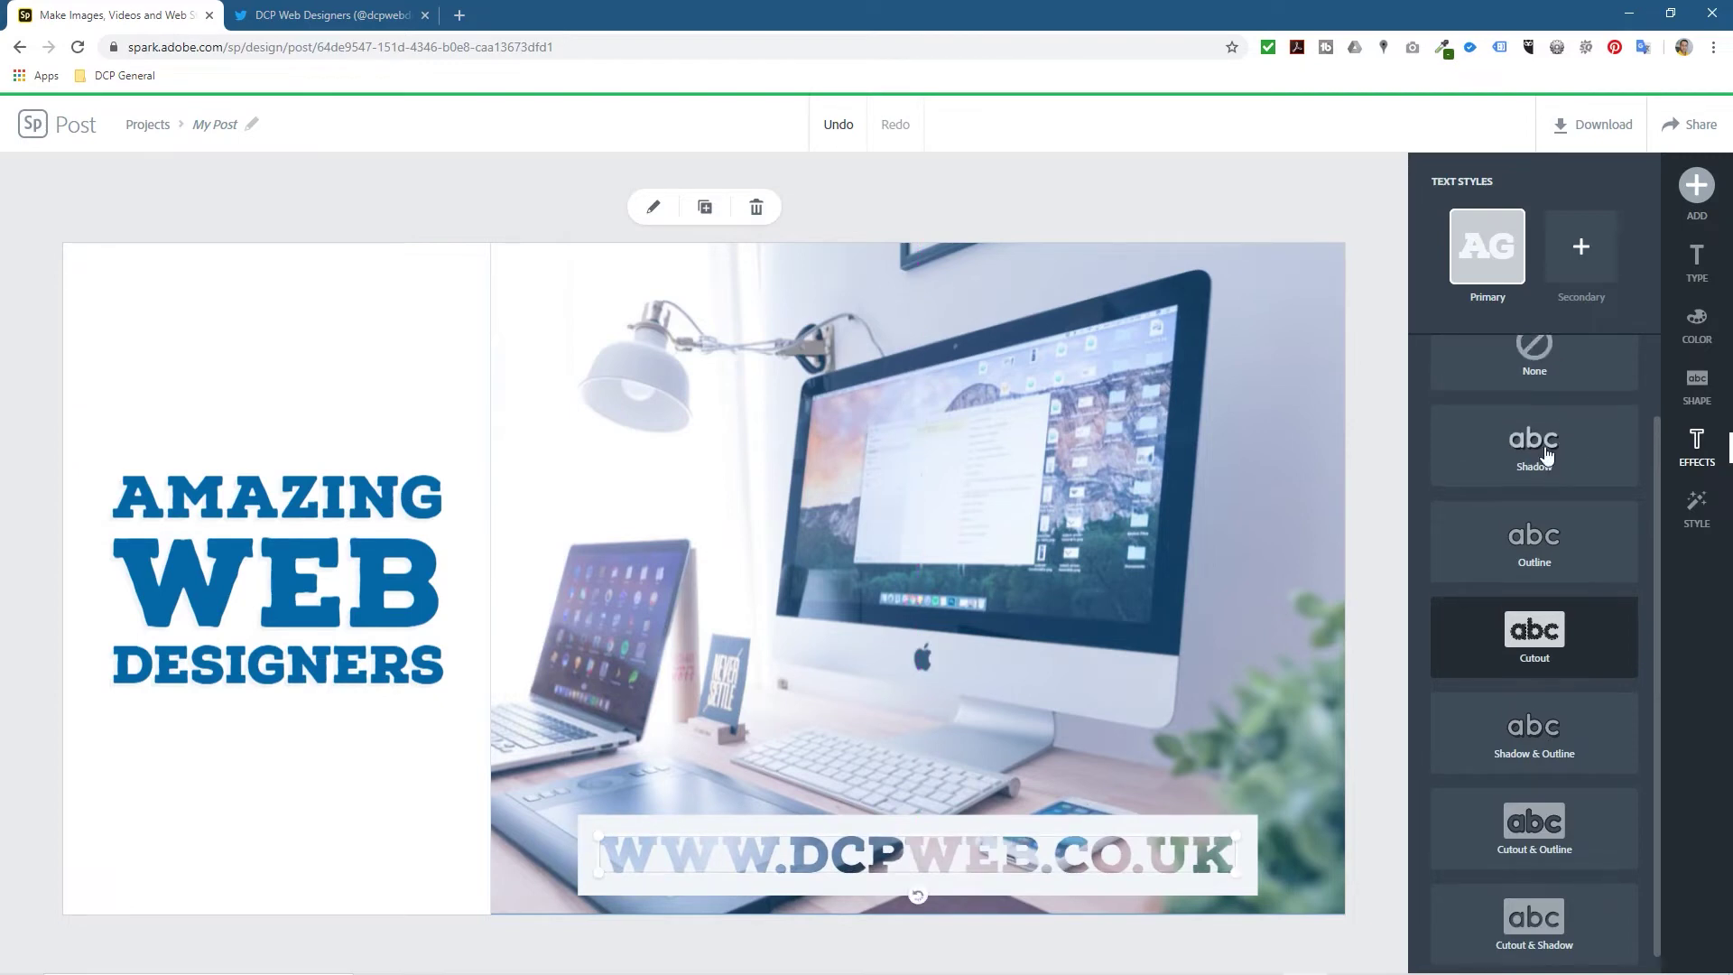
left_click(1697, 327)
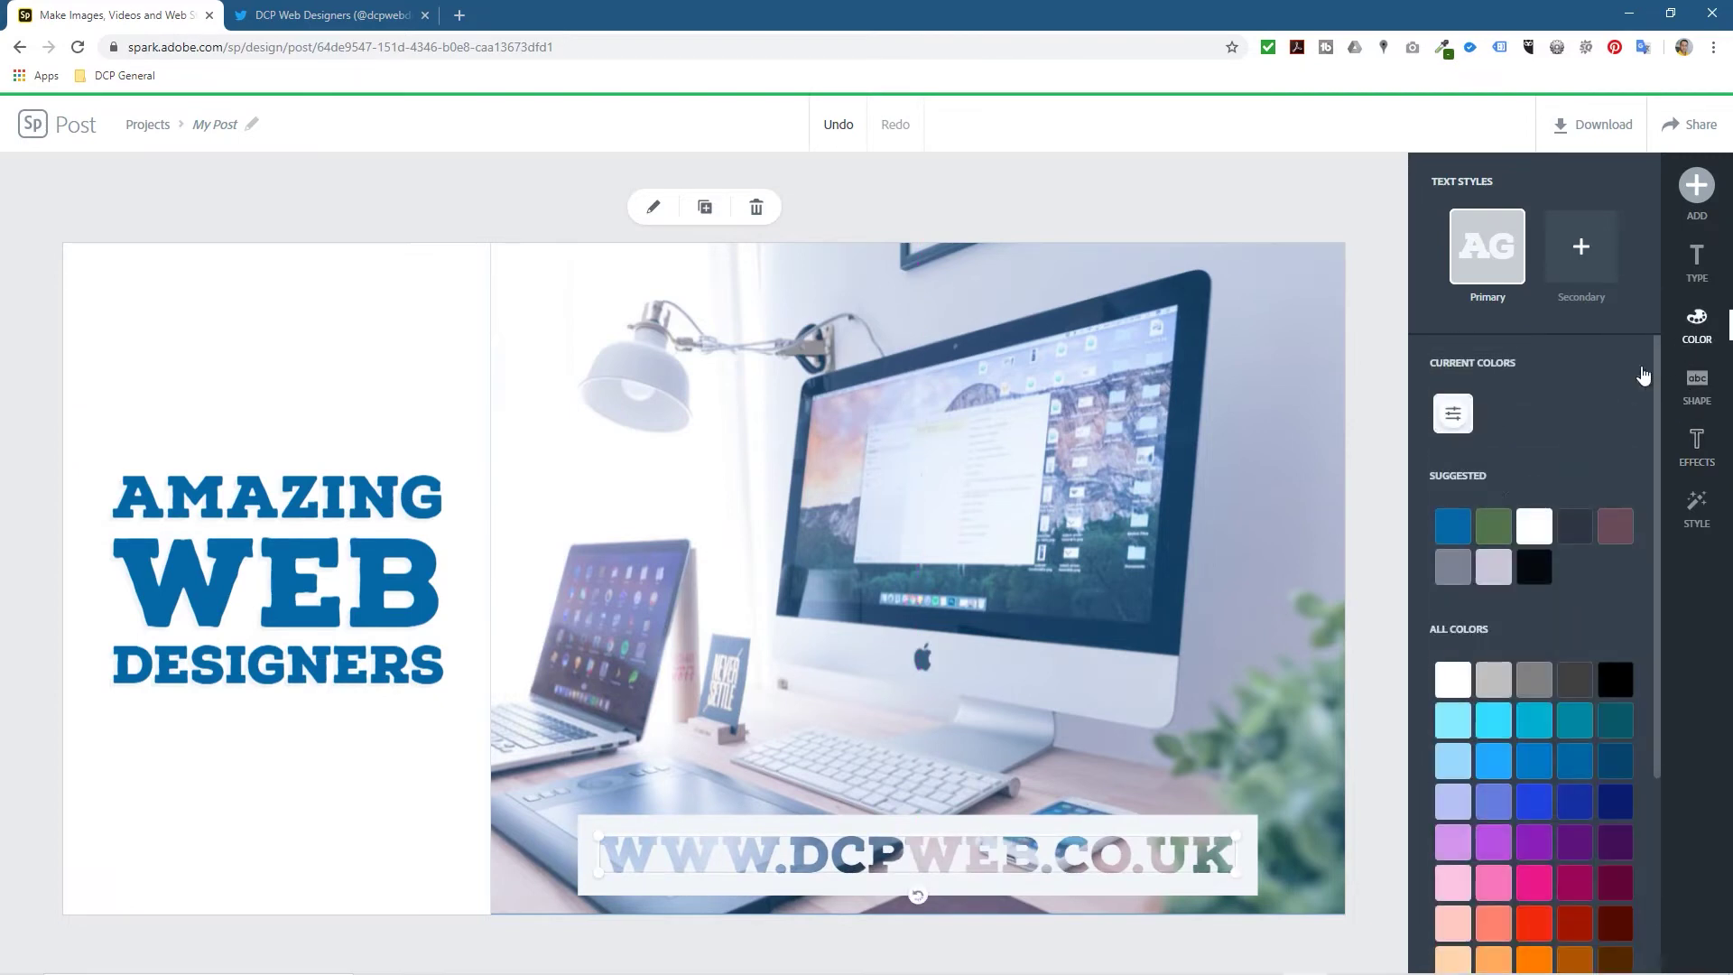
left_click(1534, 567)
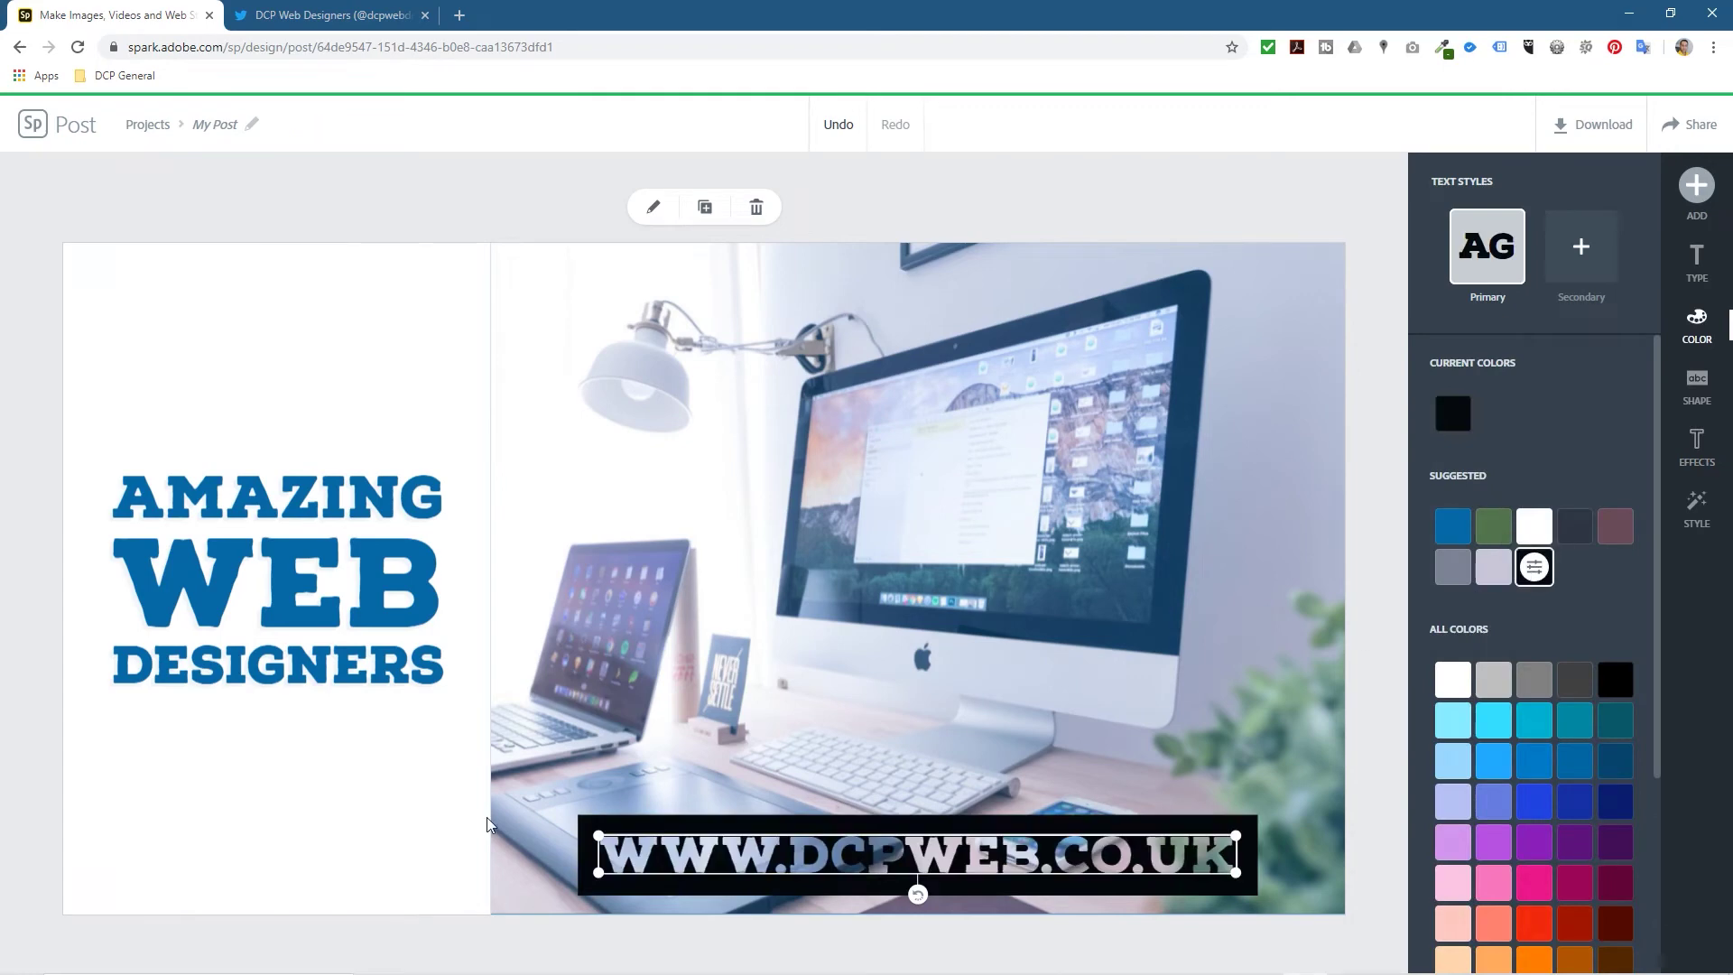
- Narrow the white headline column slightly and set the post's border to 8 with the cell spacing linked
left_click(365, 794)
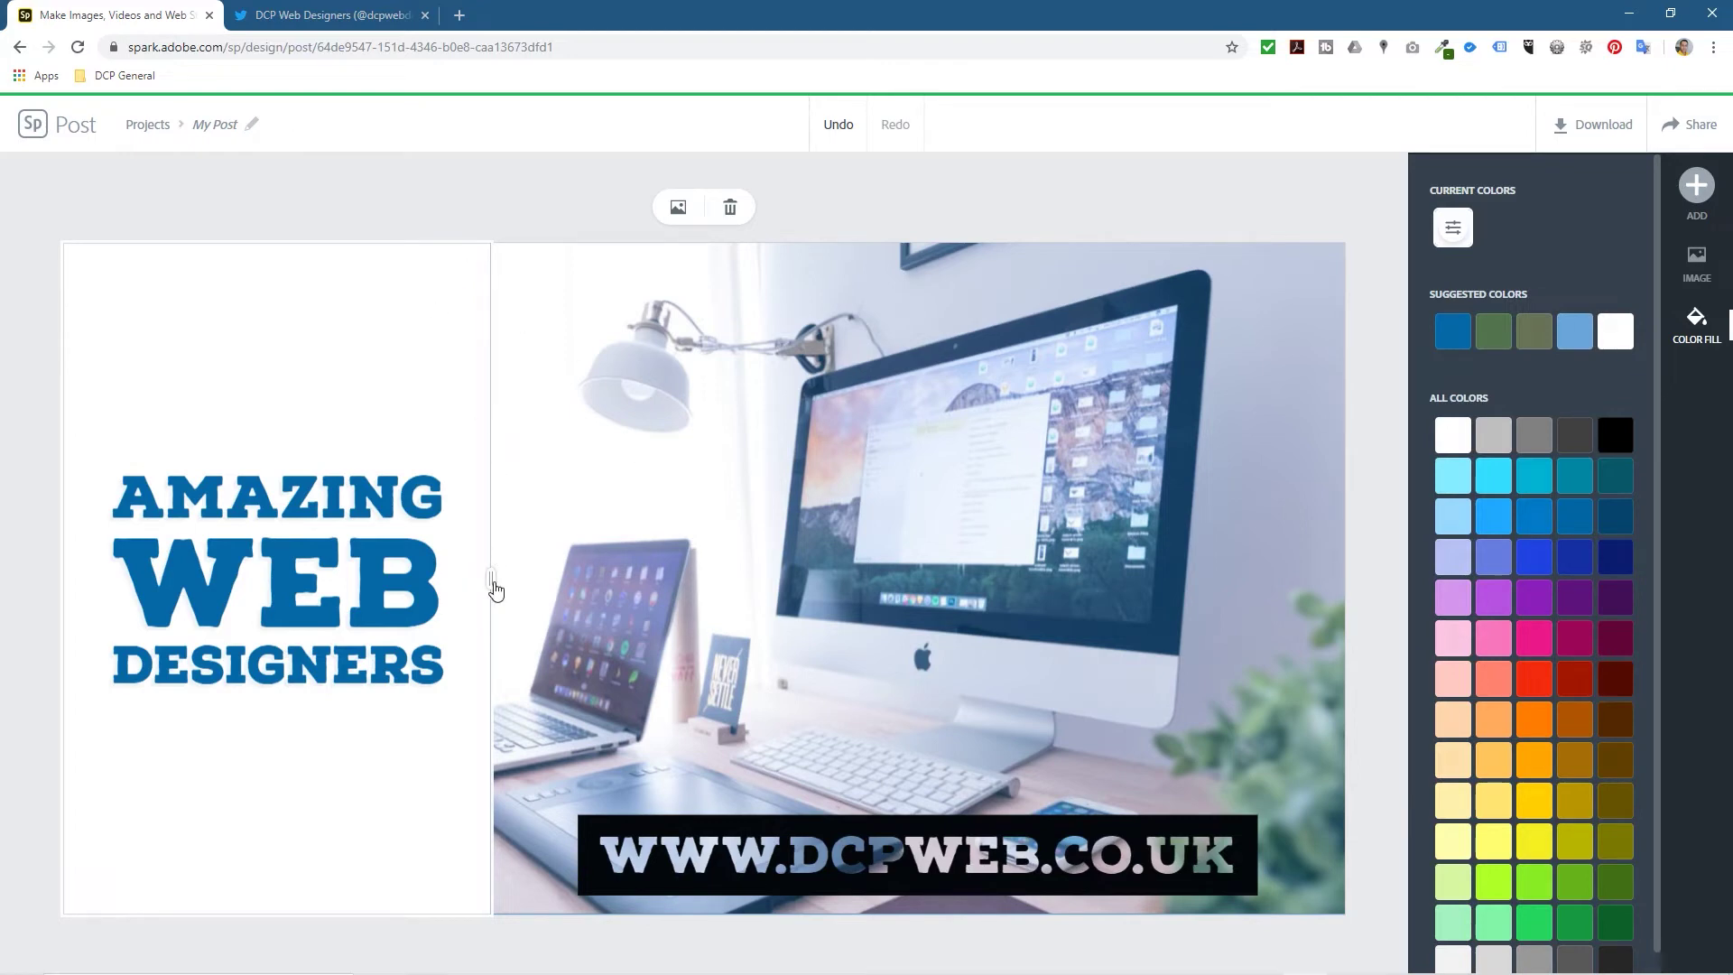
mouse_move(491, 584)
left_mouse_down()
mouse_move(522, 587)
mouse_move(484, 586)
left_mouse_up()
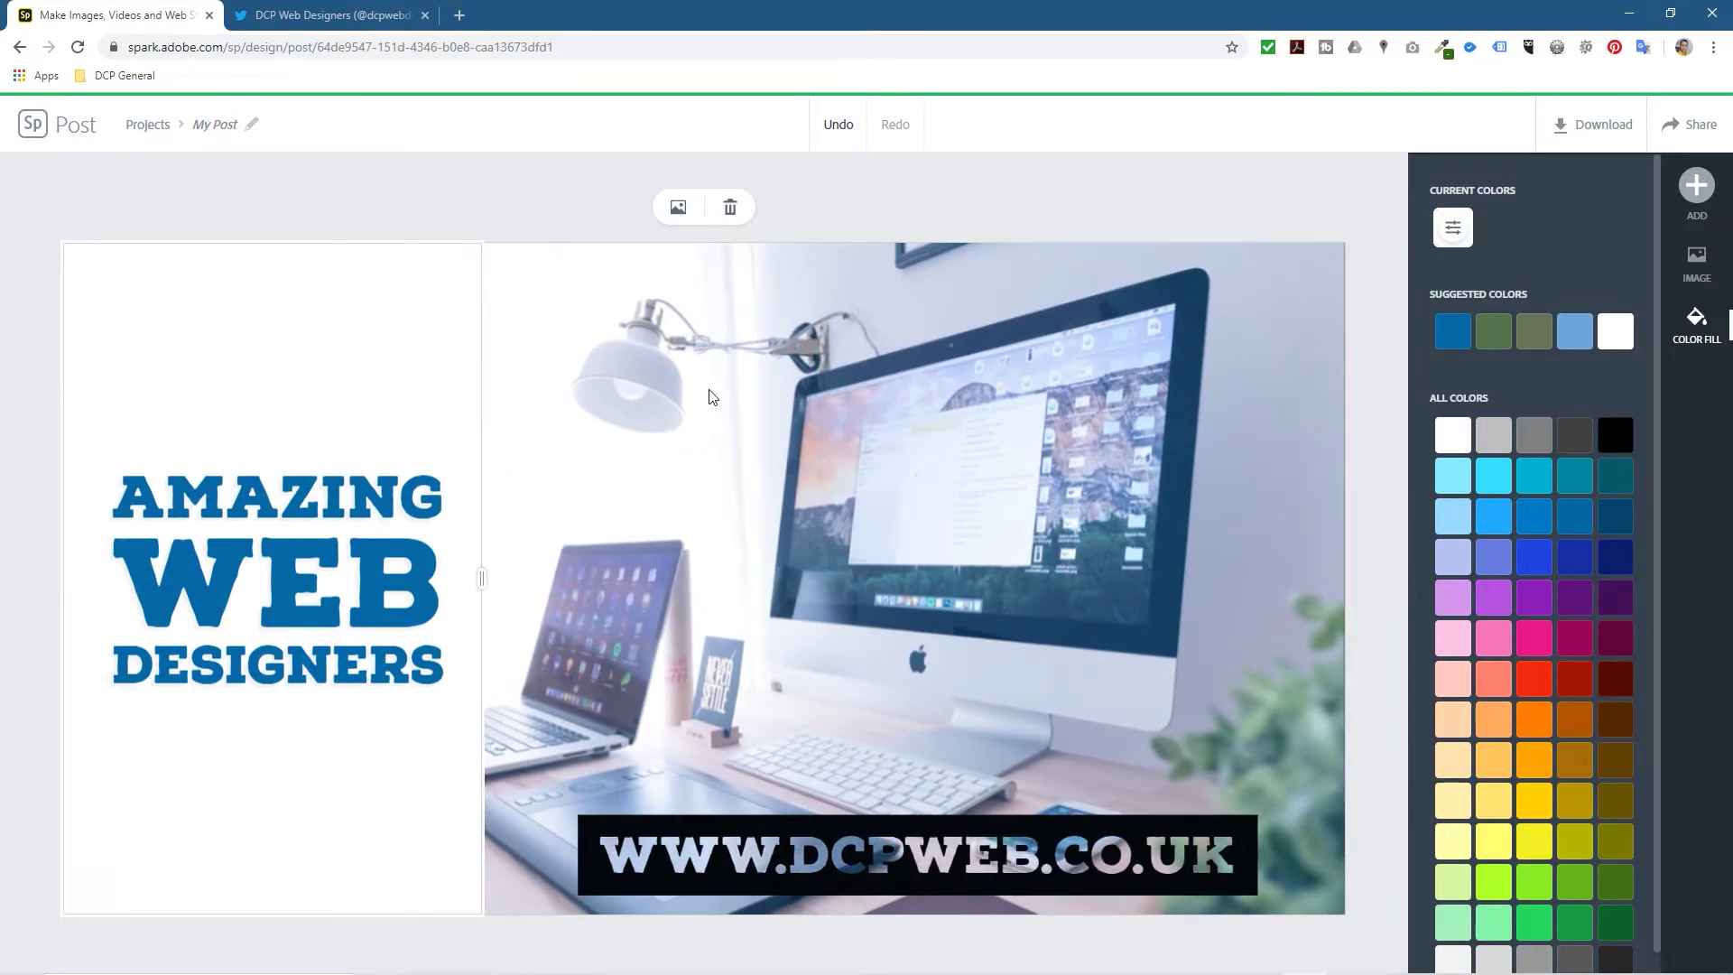
left_click(1246, 180)
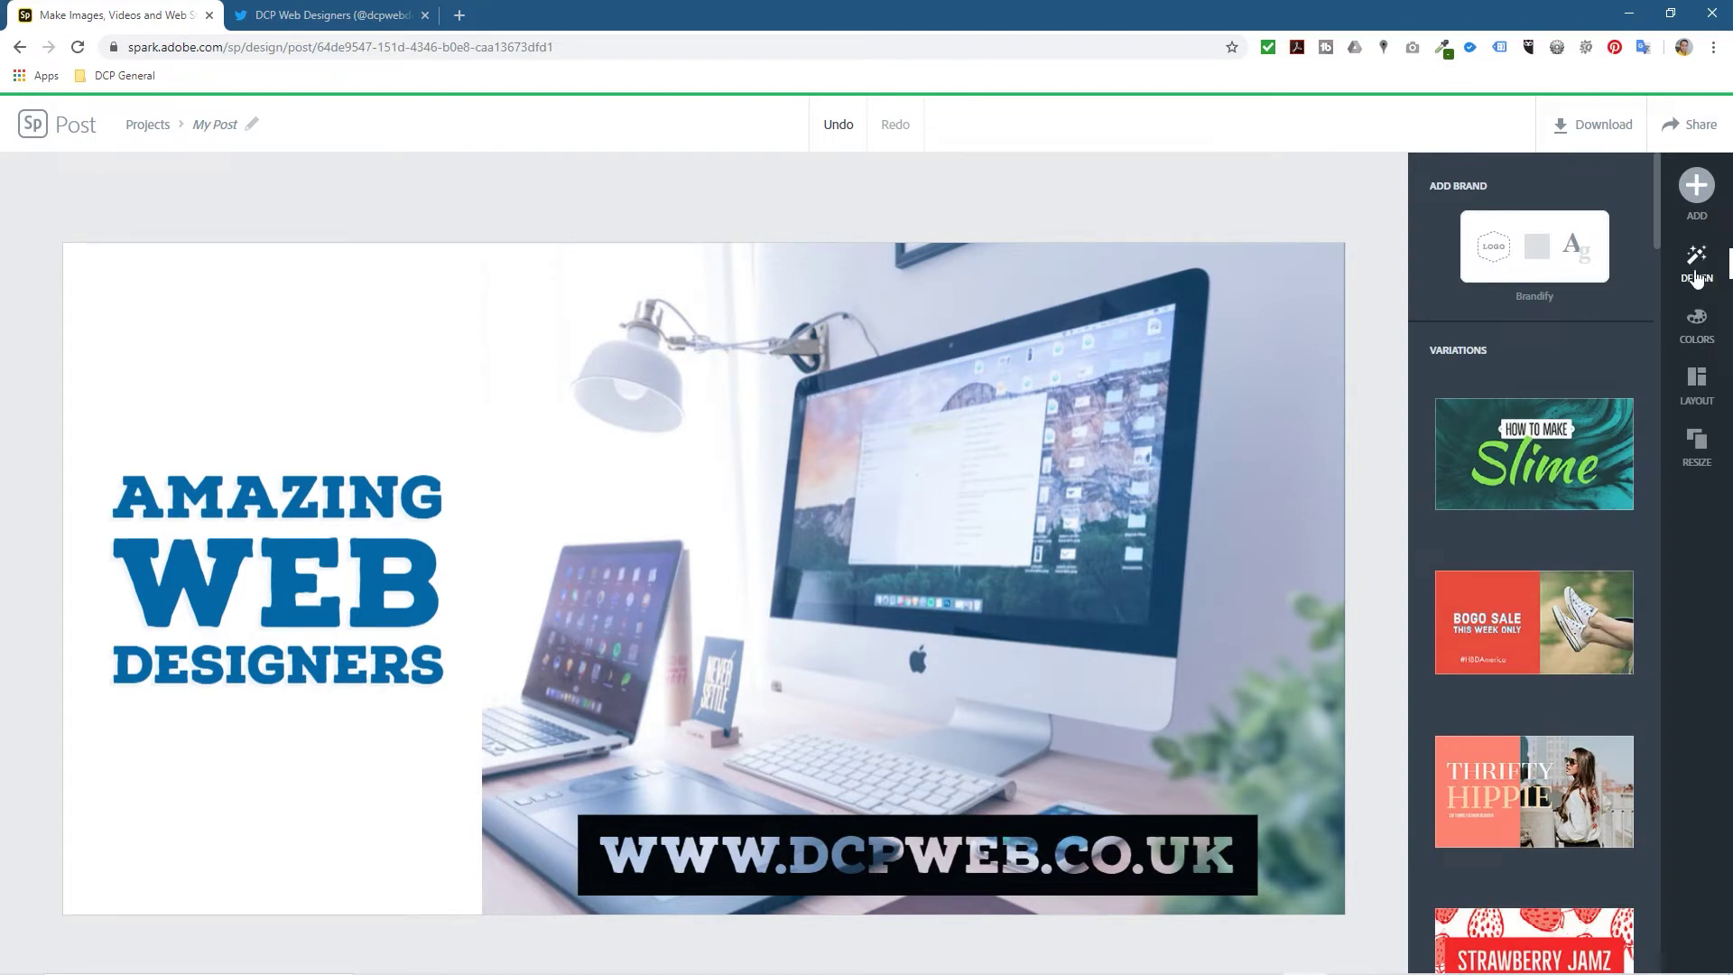
left_click(1696, 384)
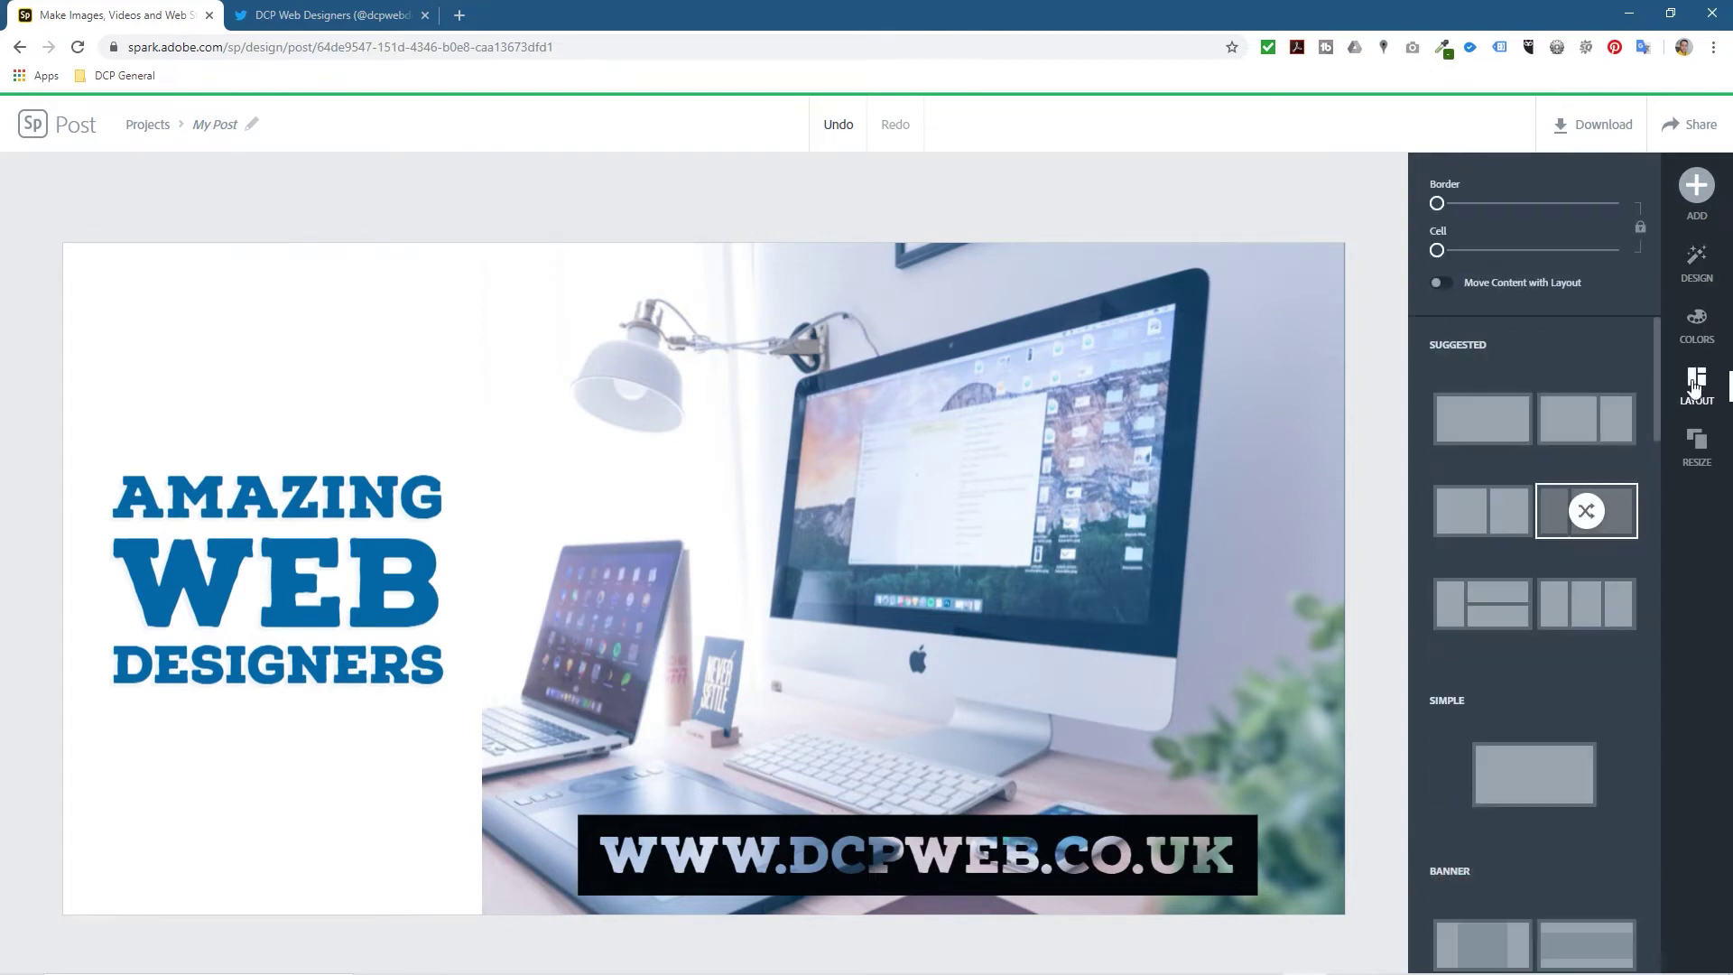
left_click_drag(1438, 213, 1451, 215)
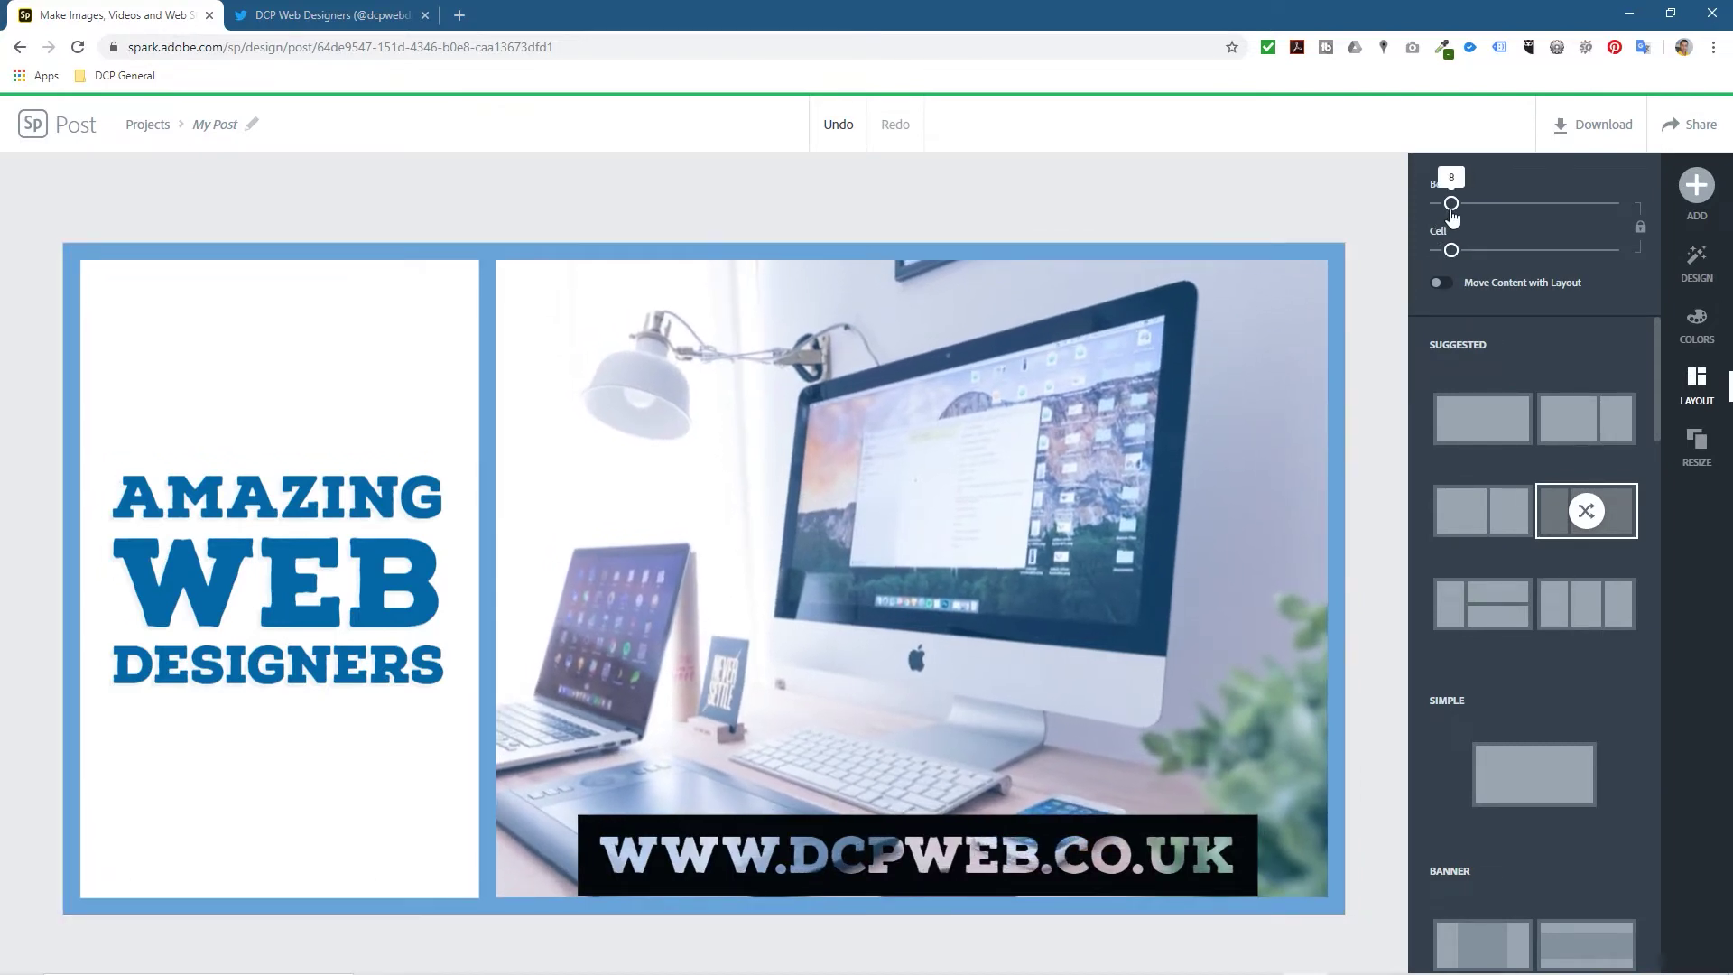
- Reduce the post's border and linked cell spacing slightly, and move the web address banner up a little
left_click_drag(1451, 215, 1447, 216)
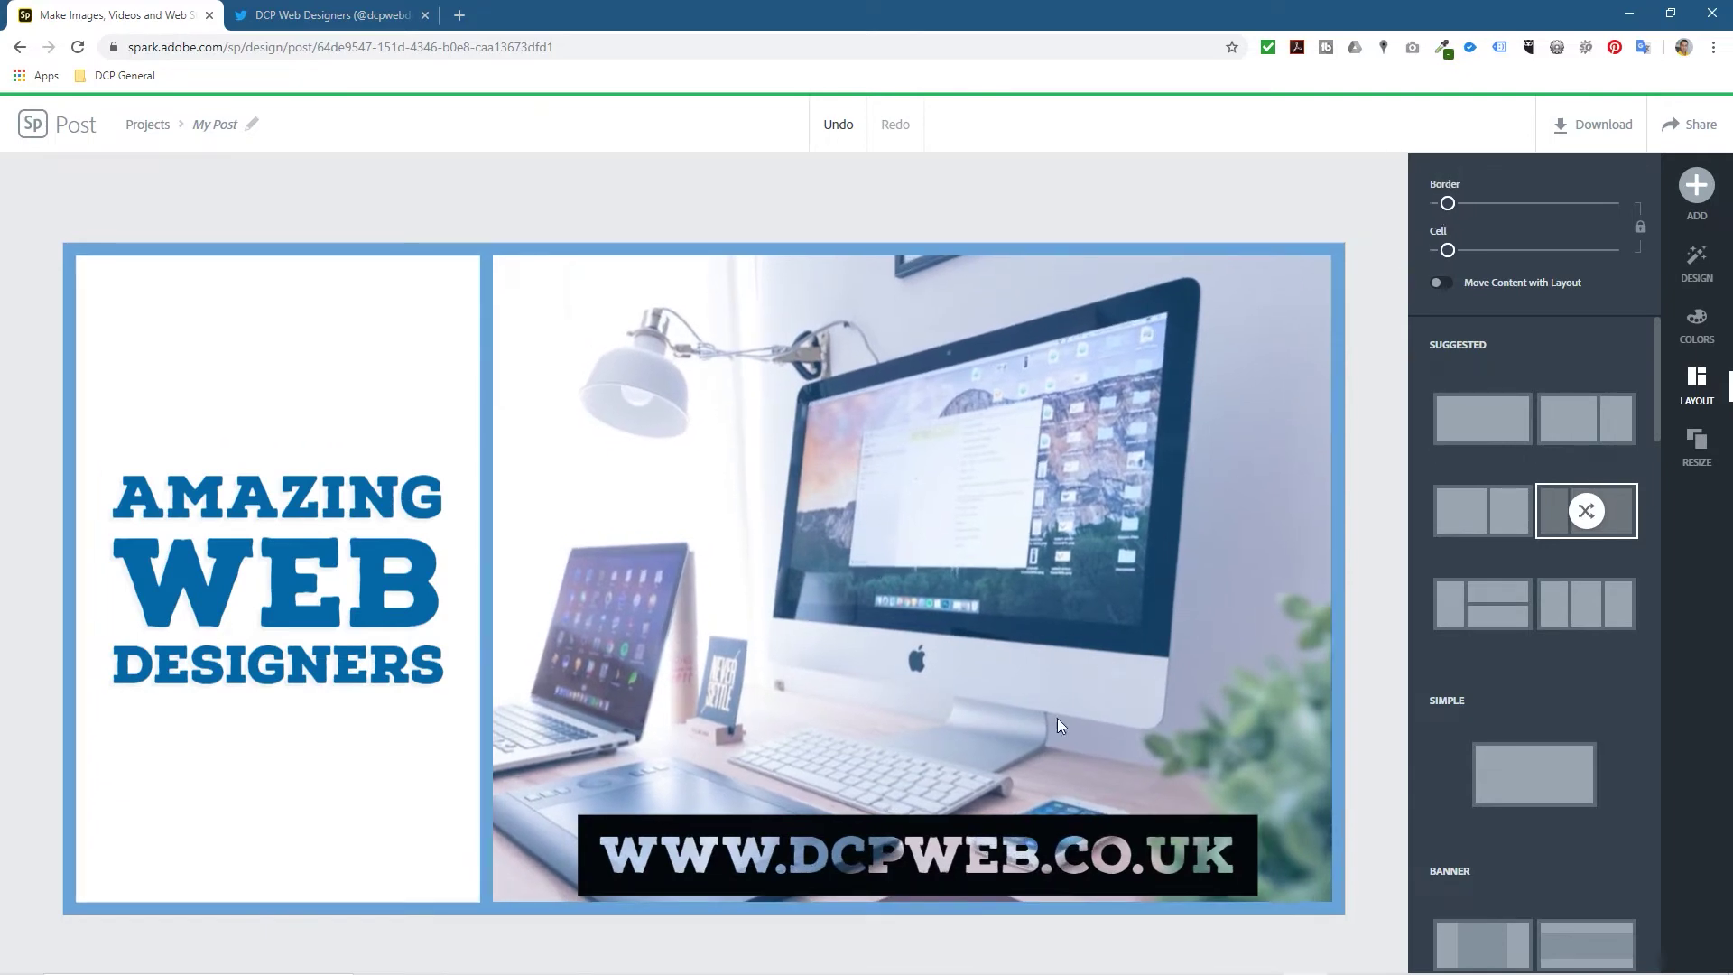
left_click(931, 836)
left_click_drag(938, 827, 934, 807)
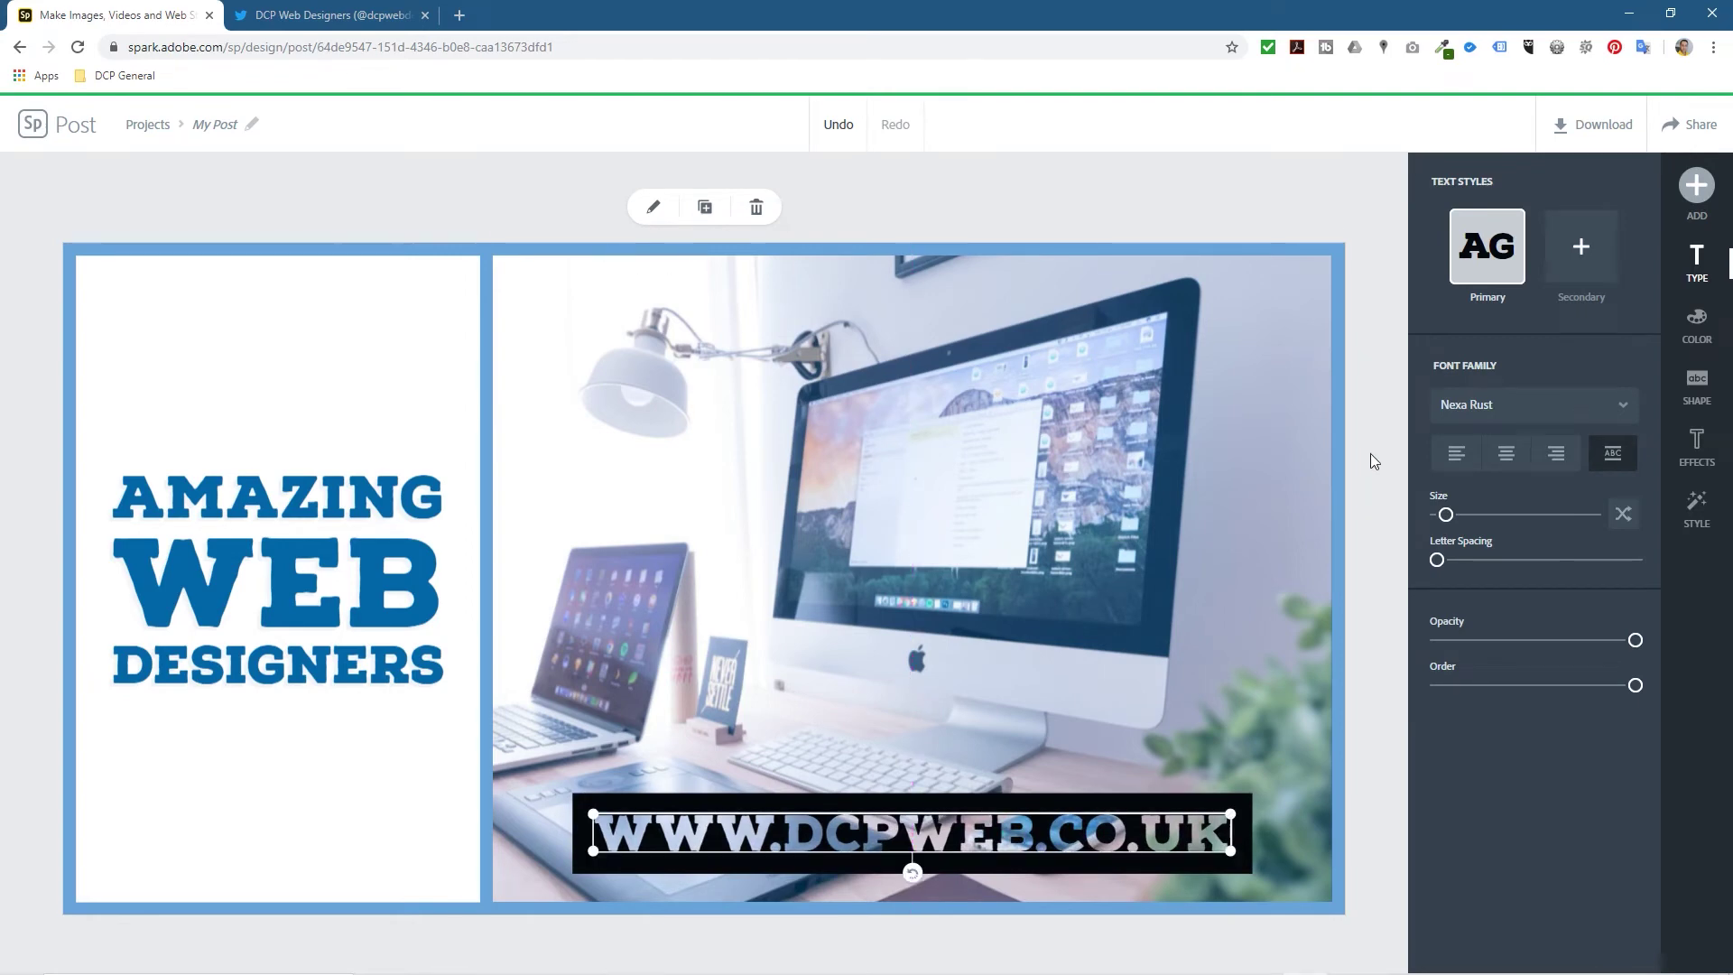
- Apply the suggested black to the web address's cutout backing and deselect the text
left_click(1683, 449)
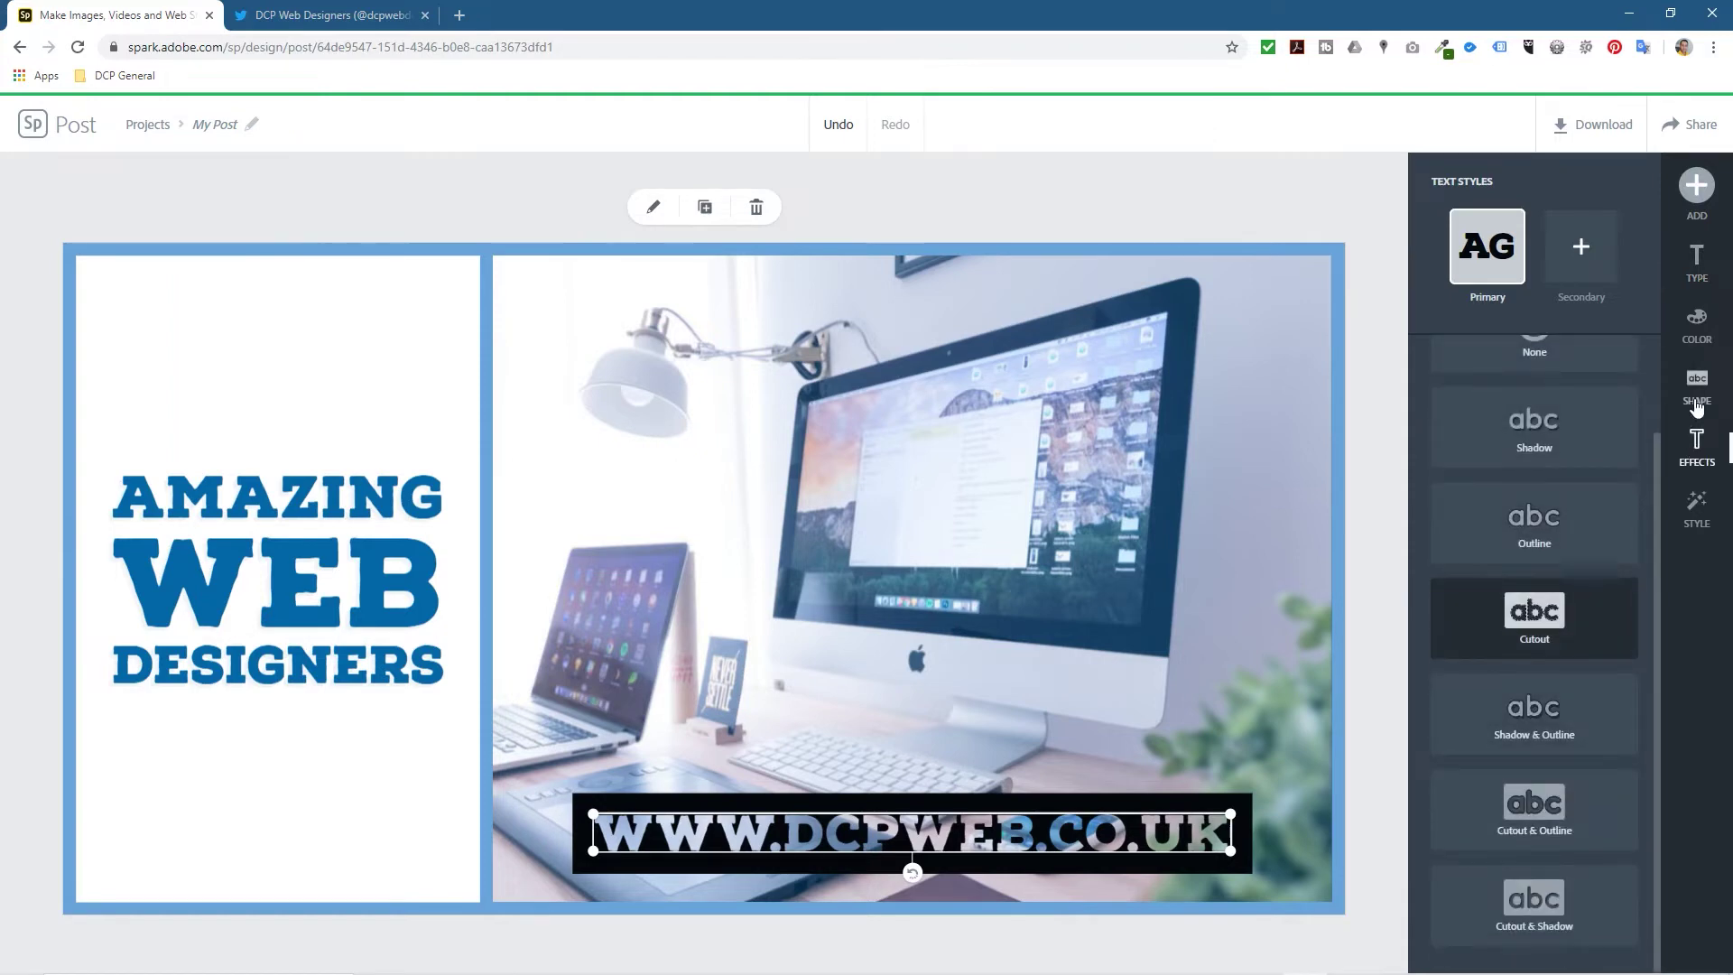
left_click(1693, 503)
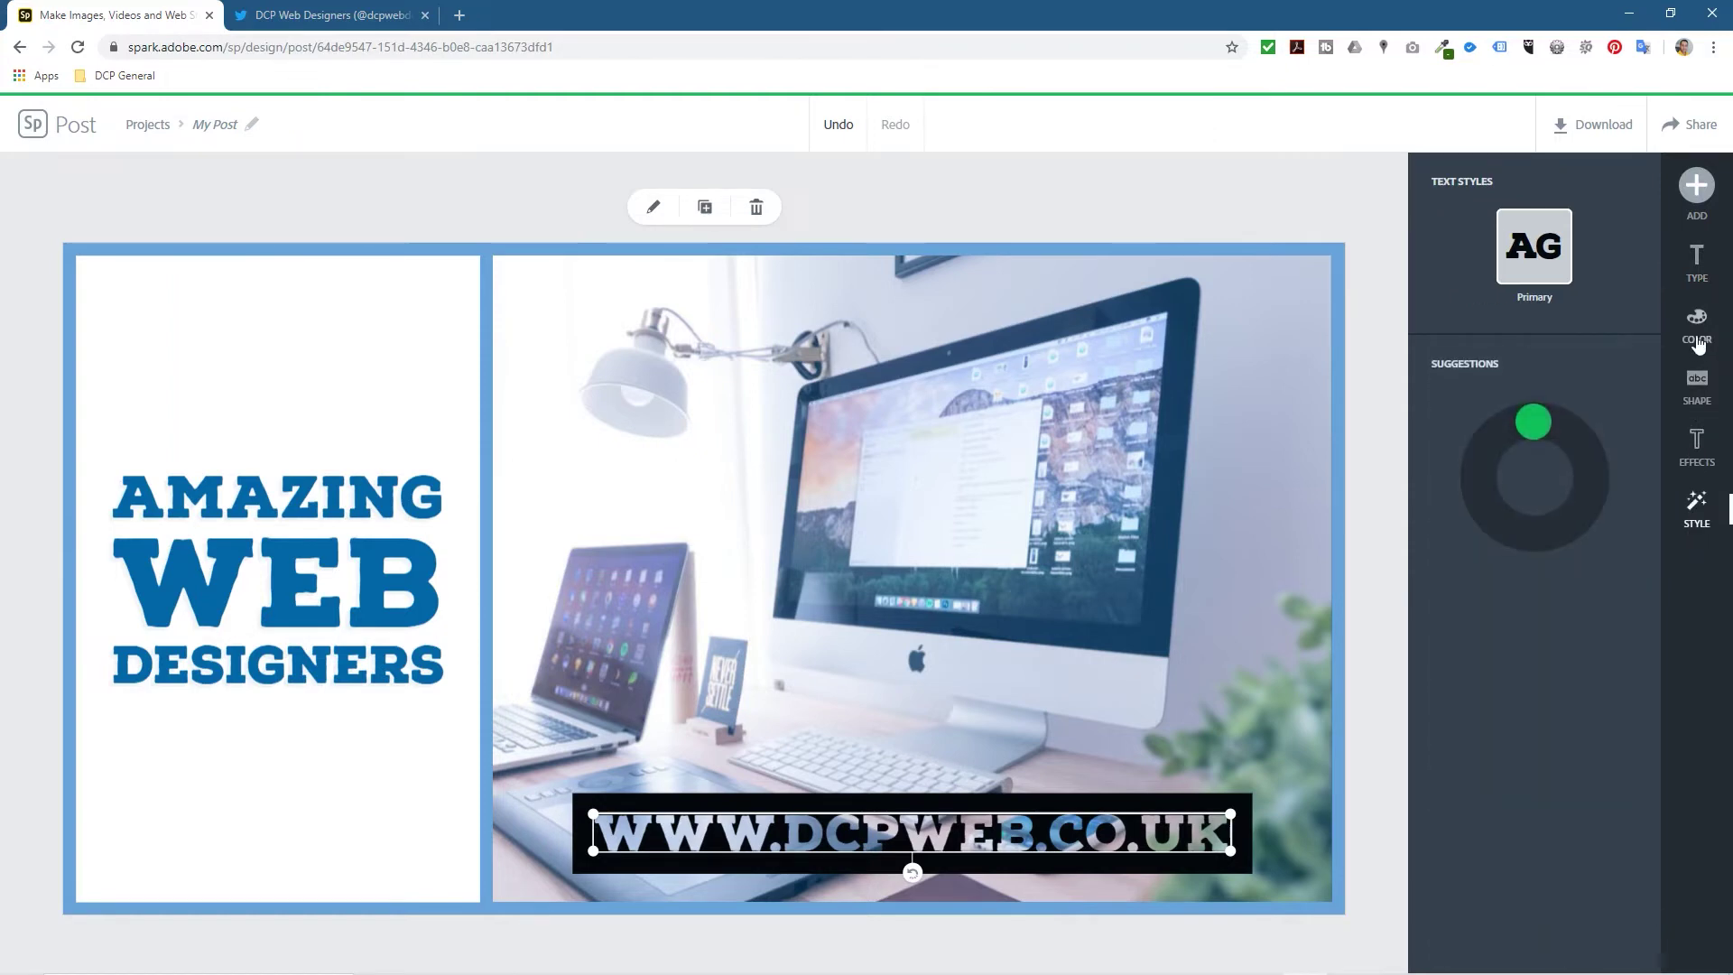
left_click(1696, 336)
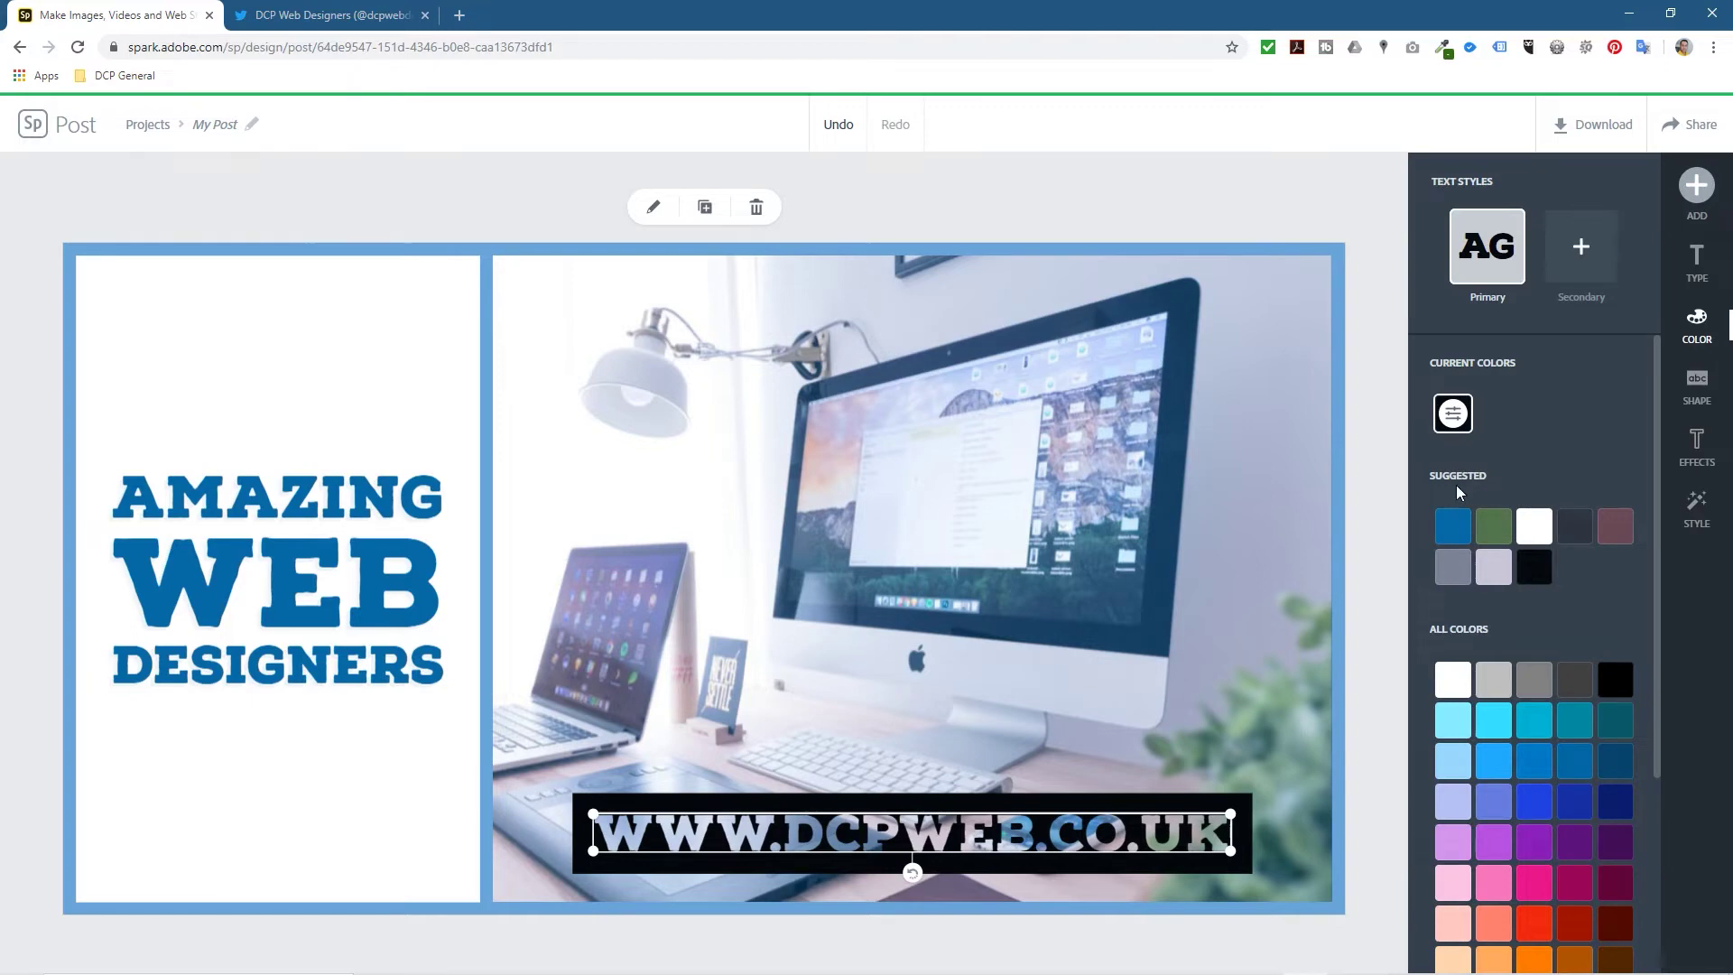
left_click(1532, 568)
left_click(1363, 218)
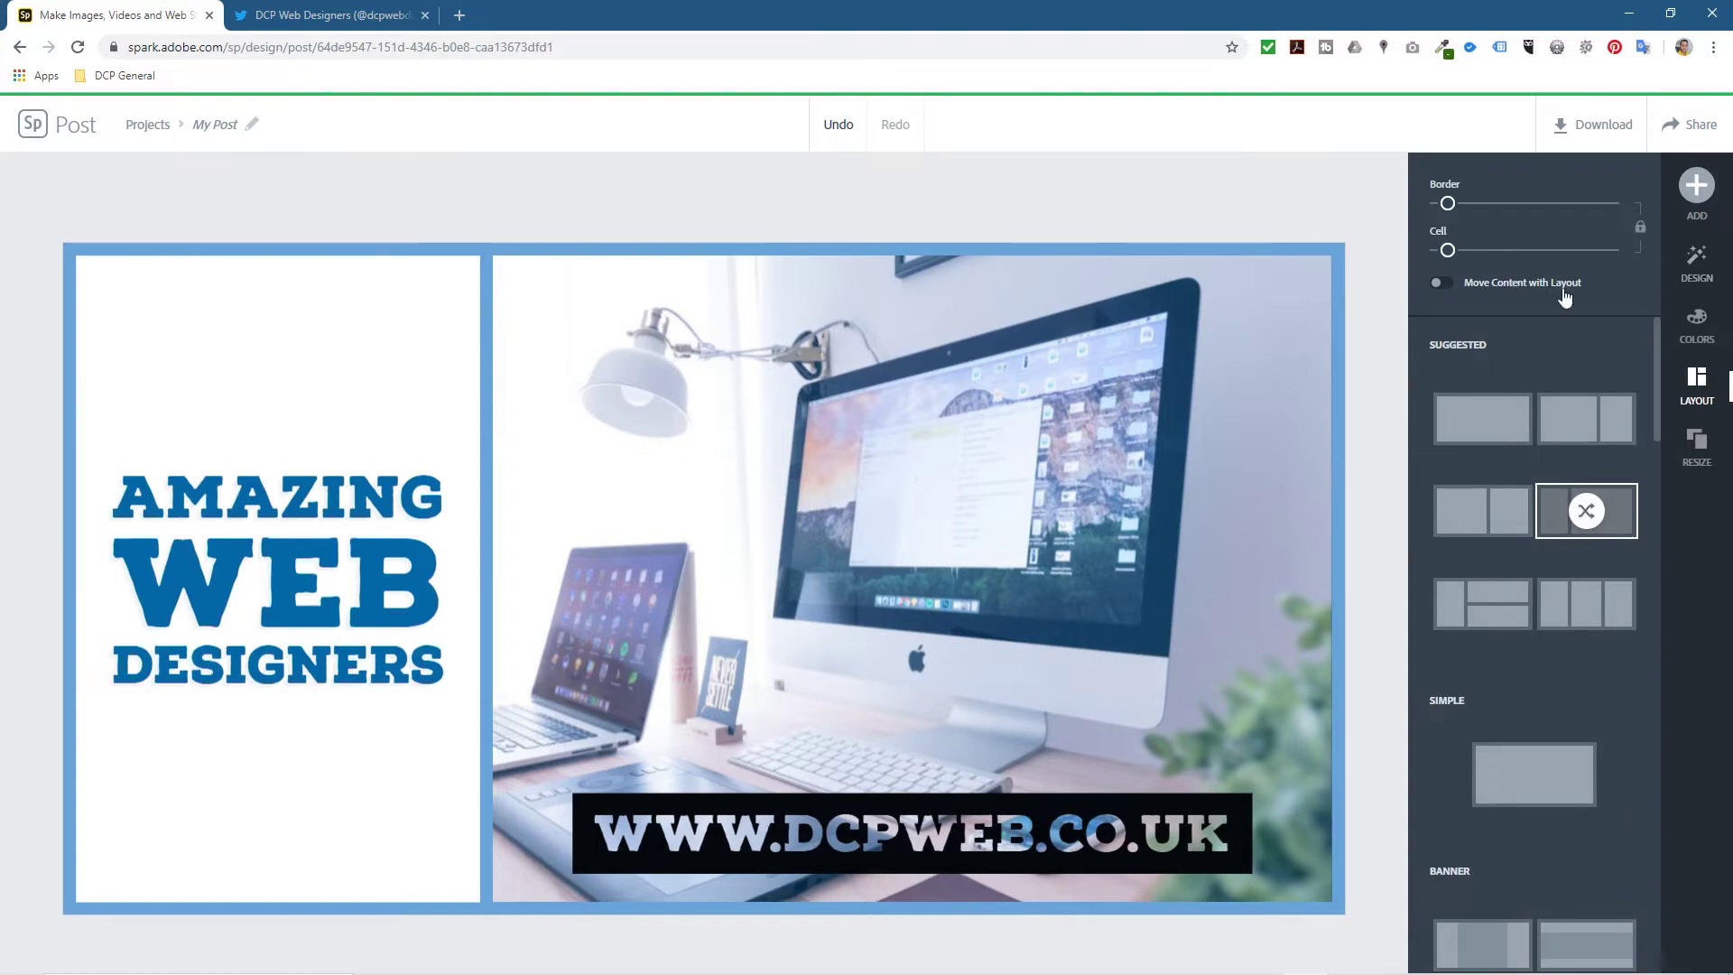
- Change the colour of the post's border and divider to the suggested black
left_click_drag(1447, 250, 1447, 251)
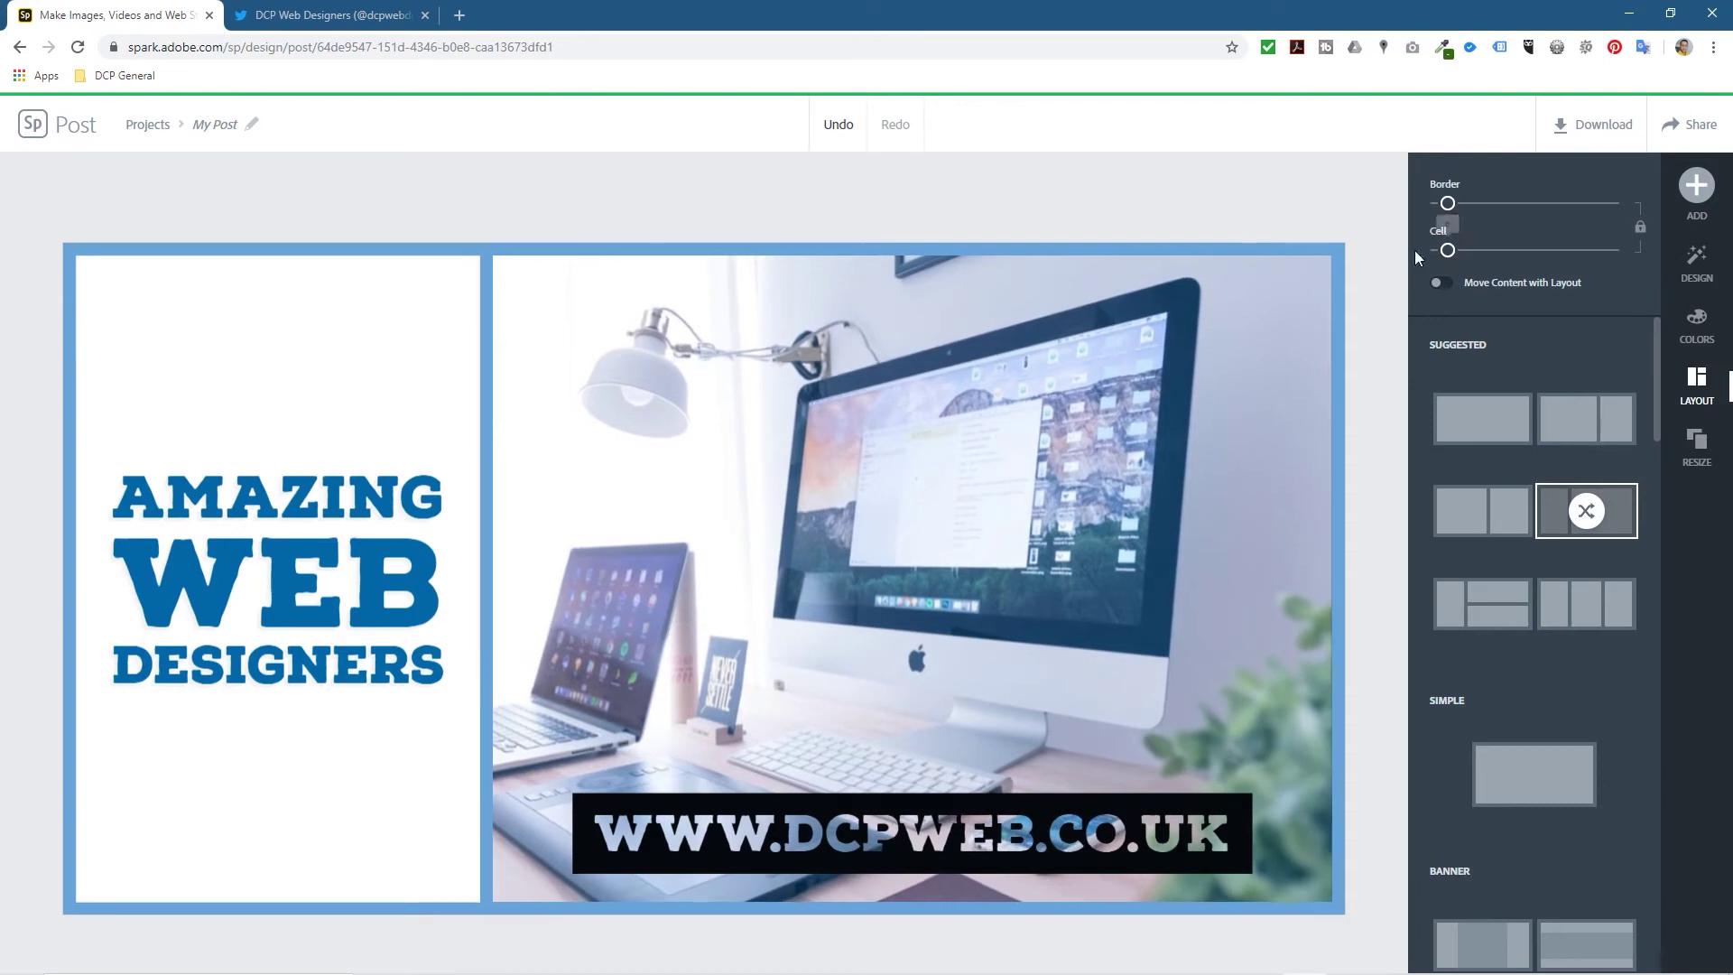
left_click(1339, 255)
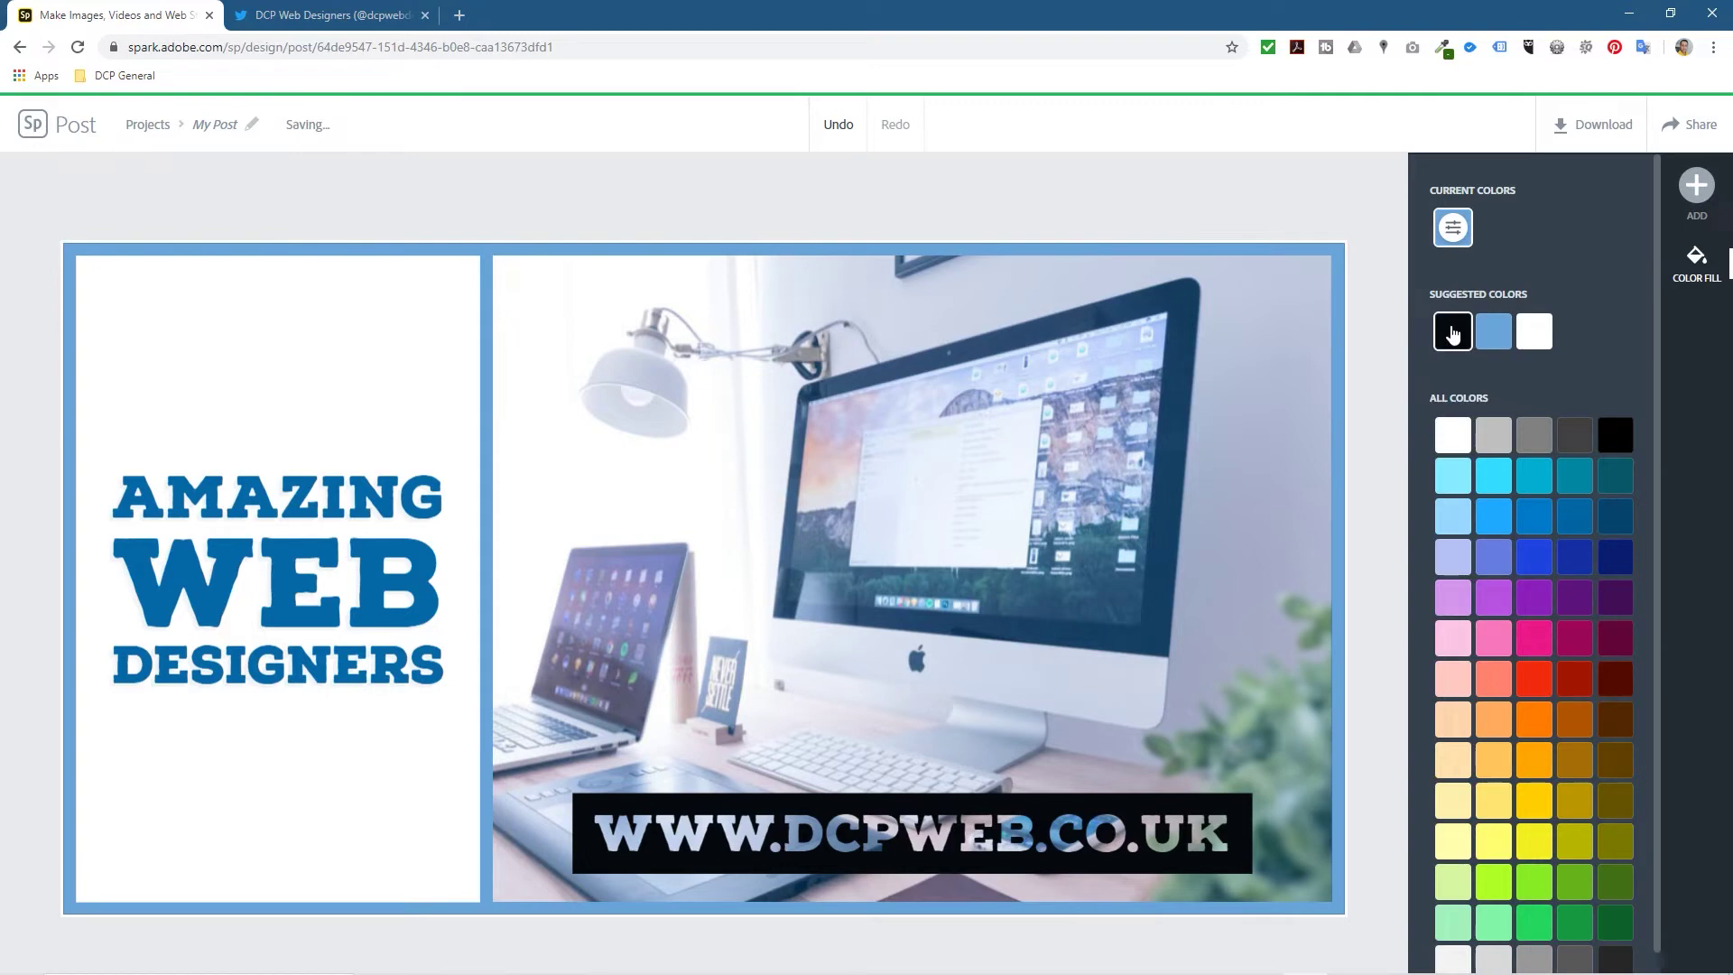
left_click(1451, 333)
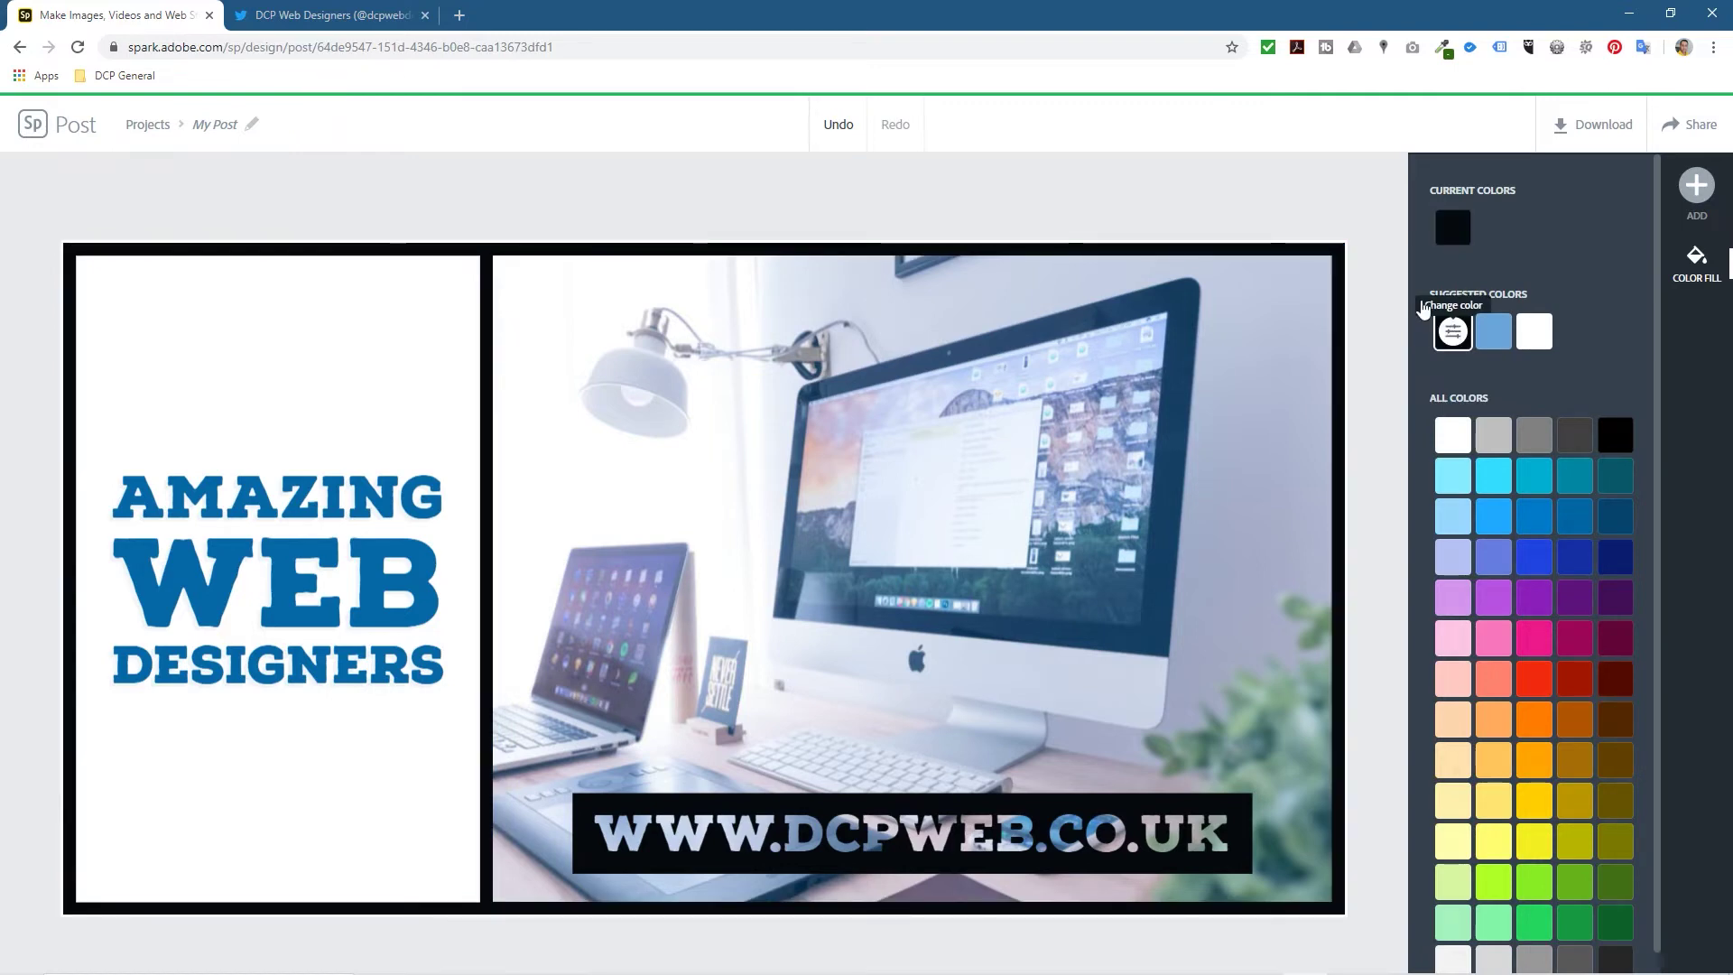
left_click(1373, 302)
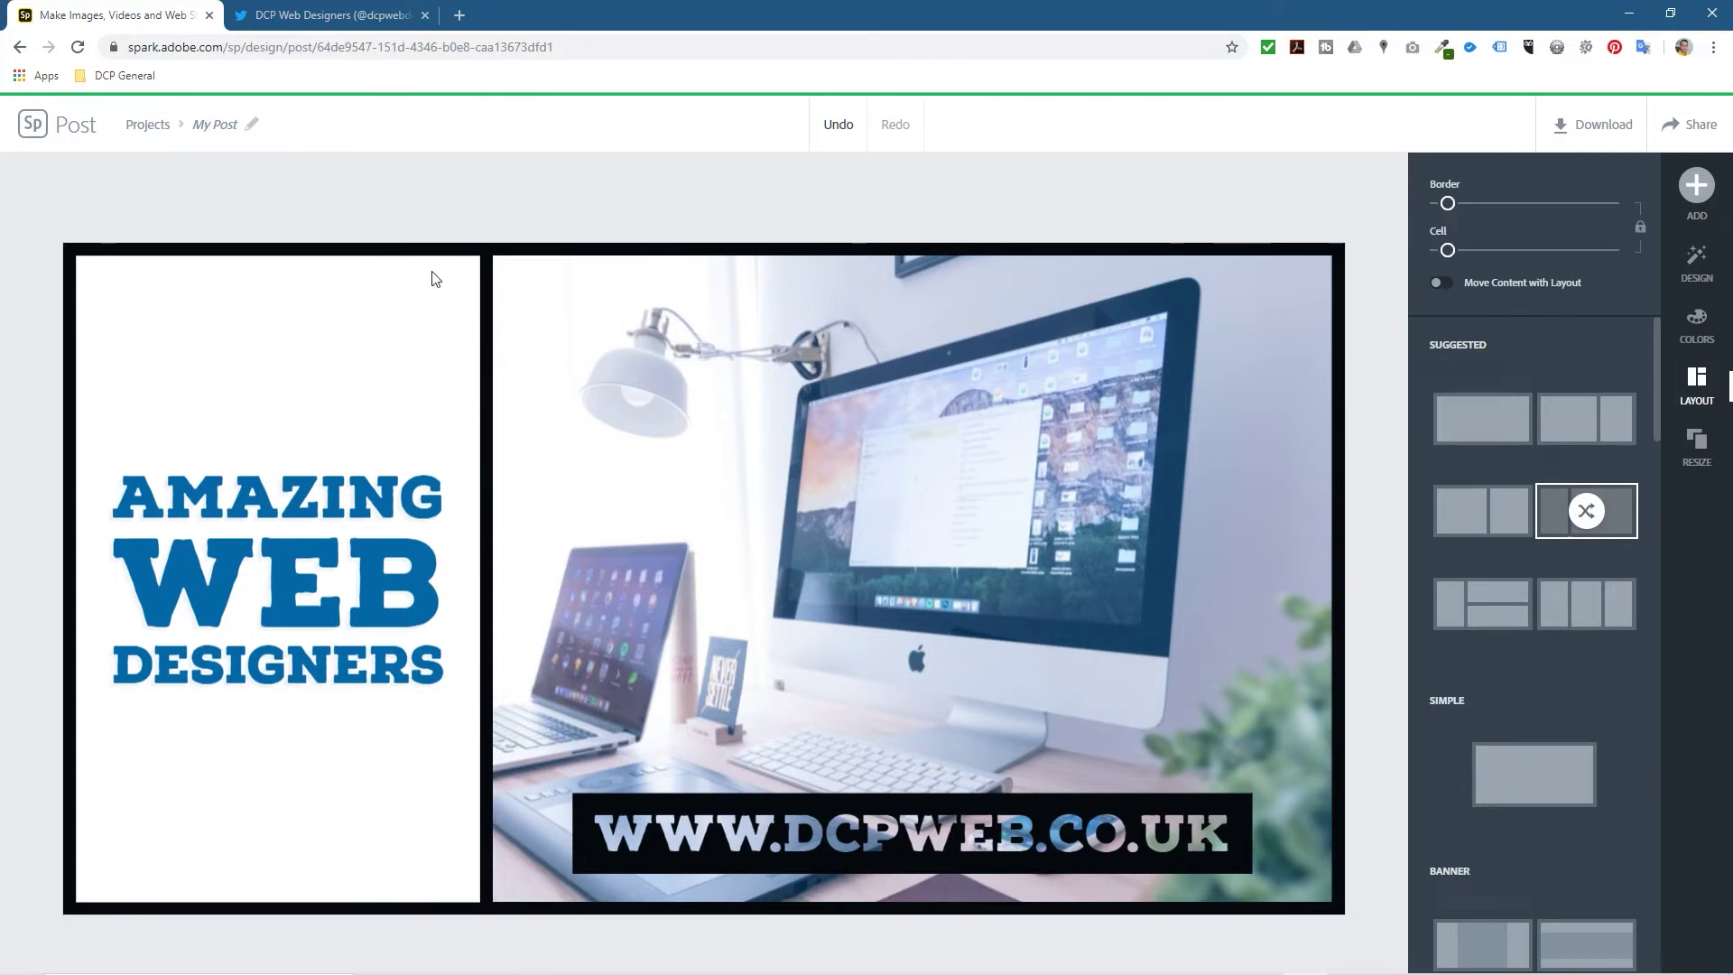
- Rename the project as "Facebook Post - DCPWEB"
left_click(211, 124)
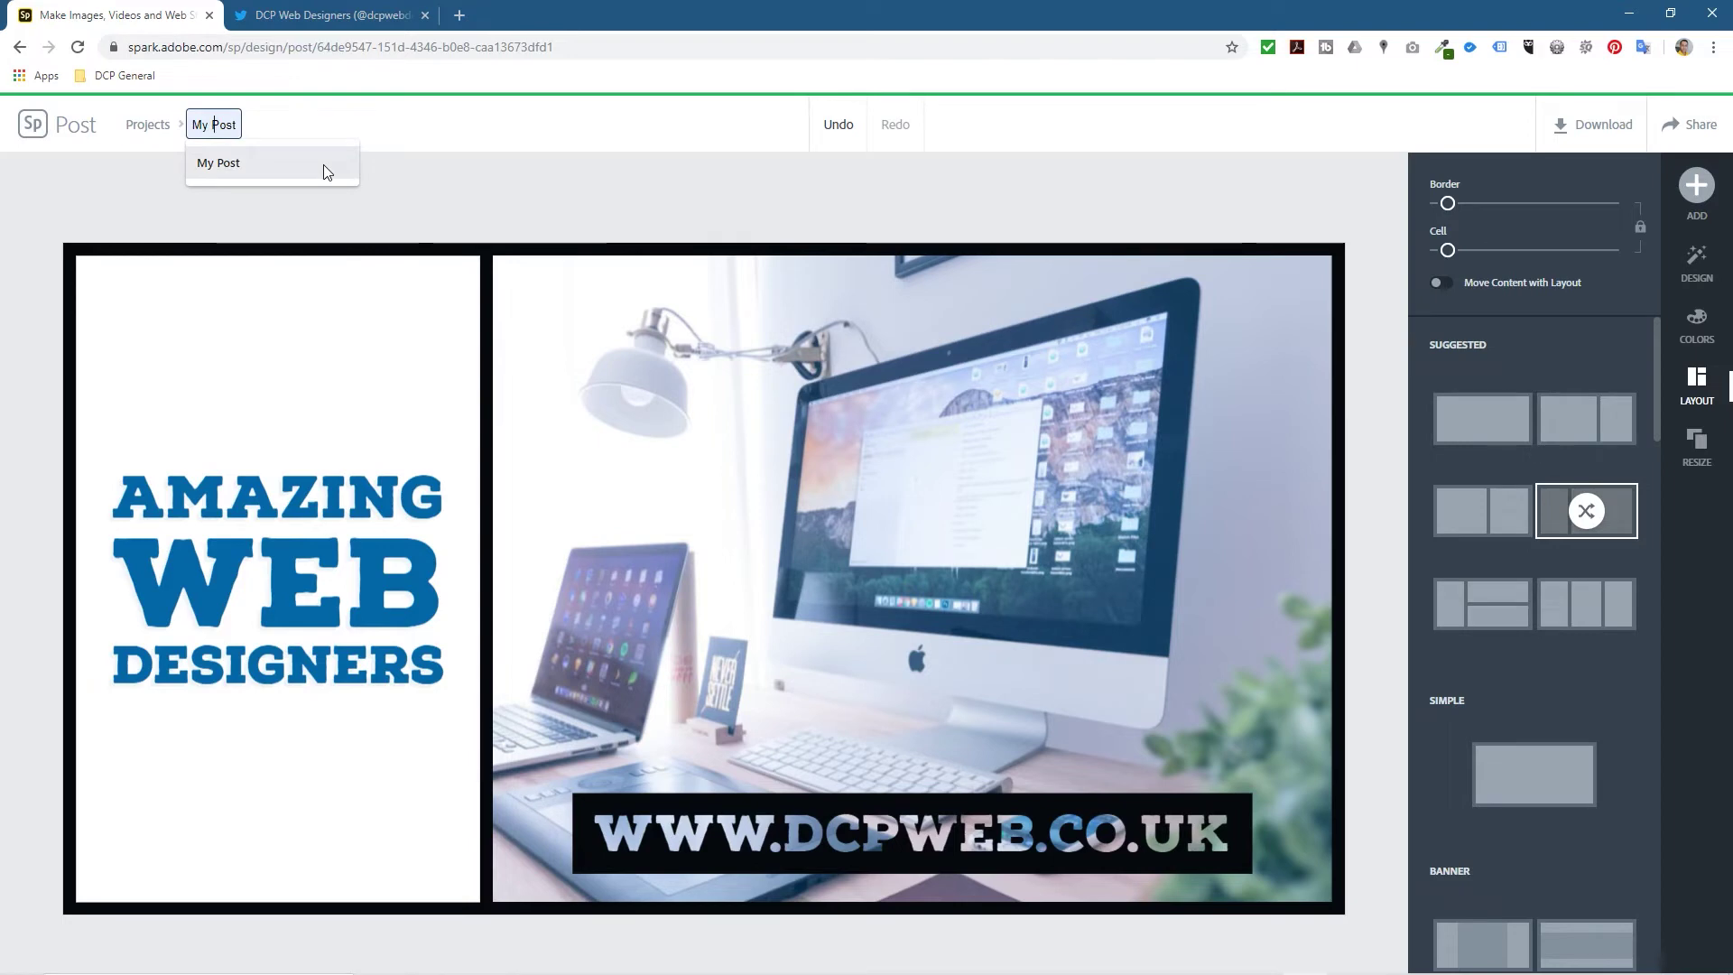
key("ctrl+a")
key("BackSpace")
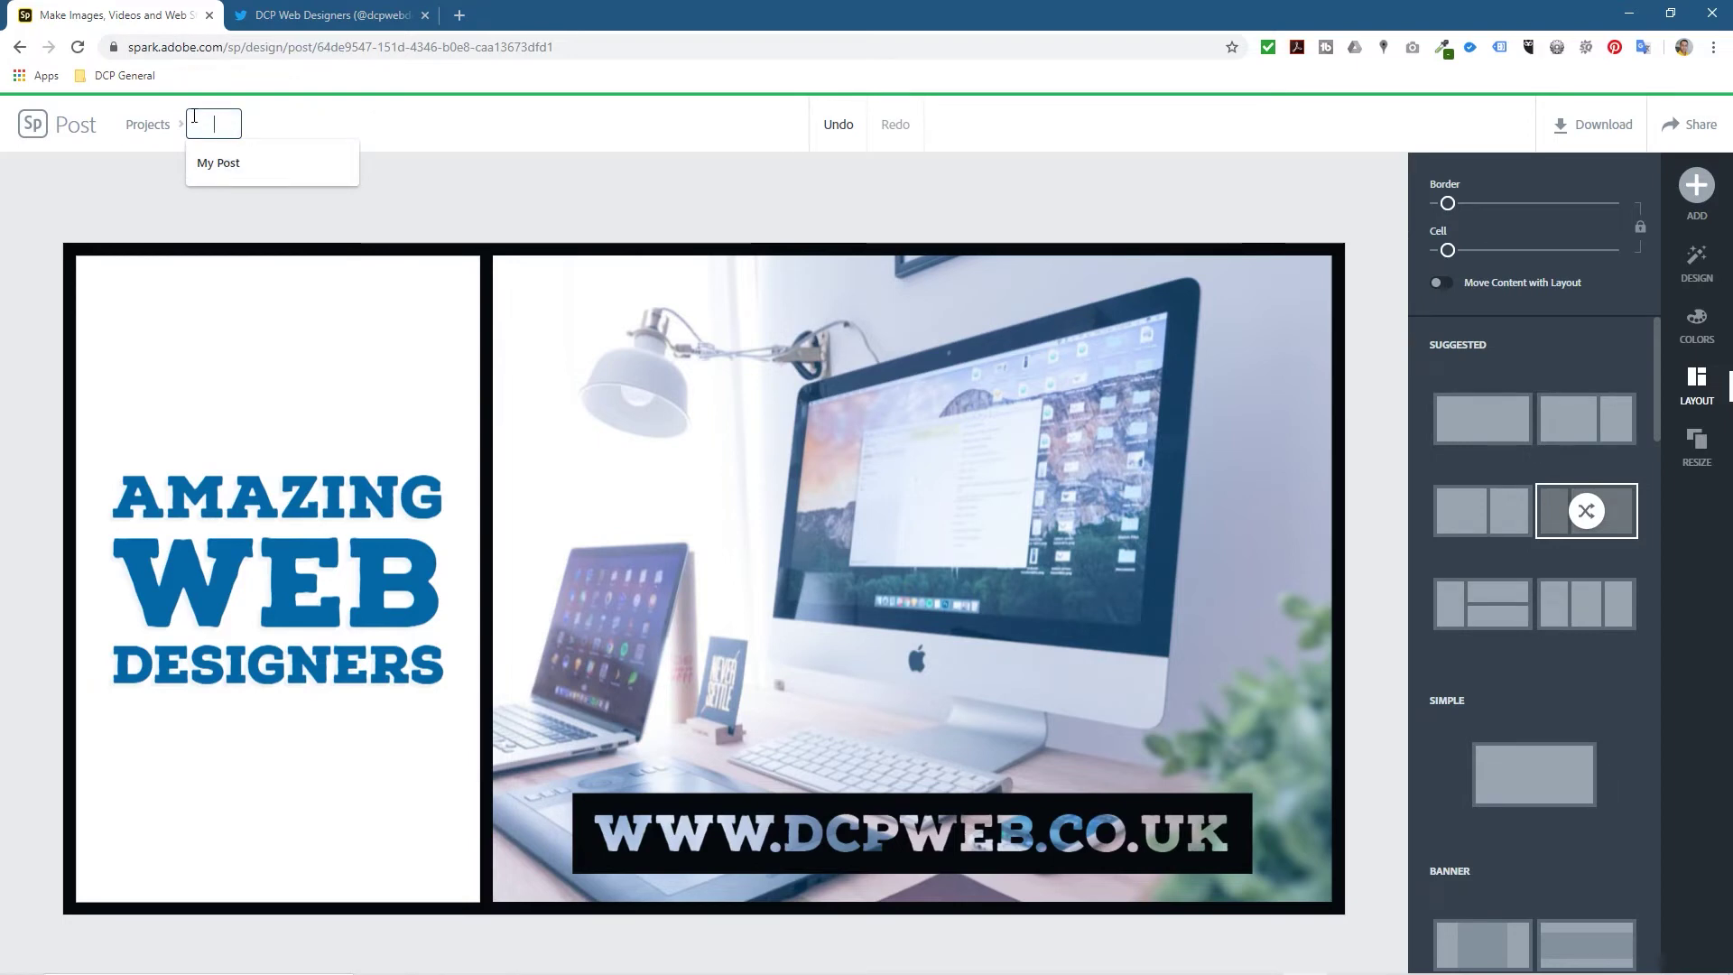
type("f")
key("BackSpace")
key("BackSpace")
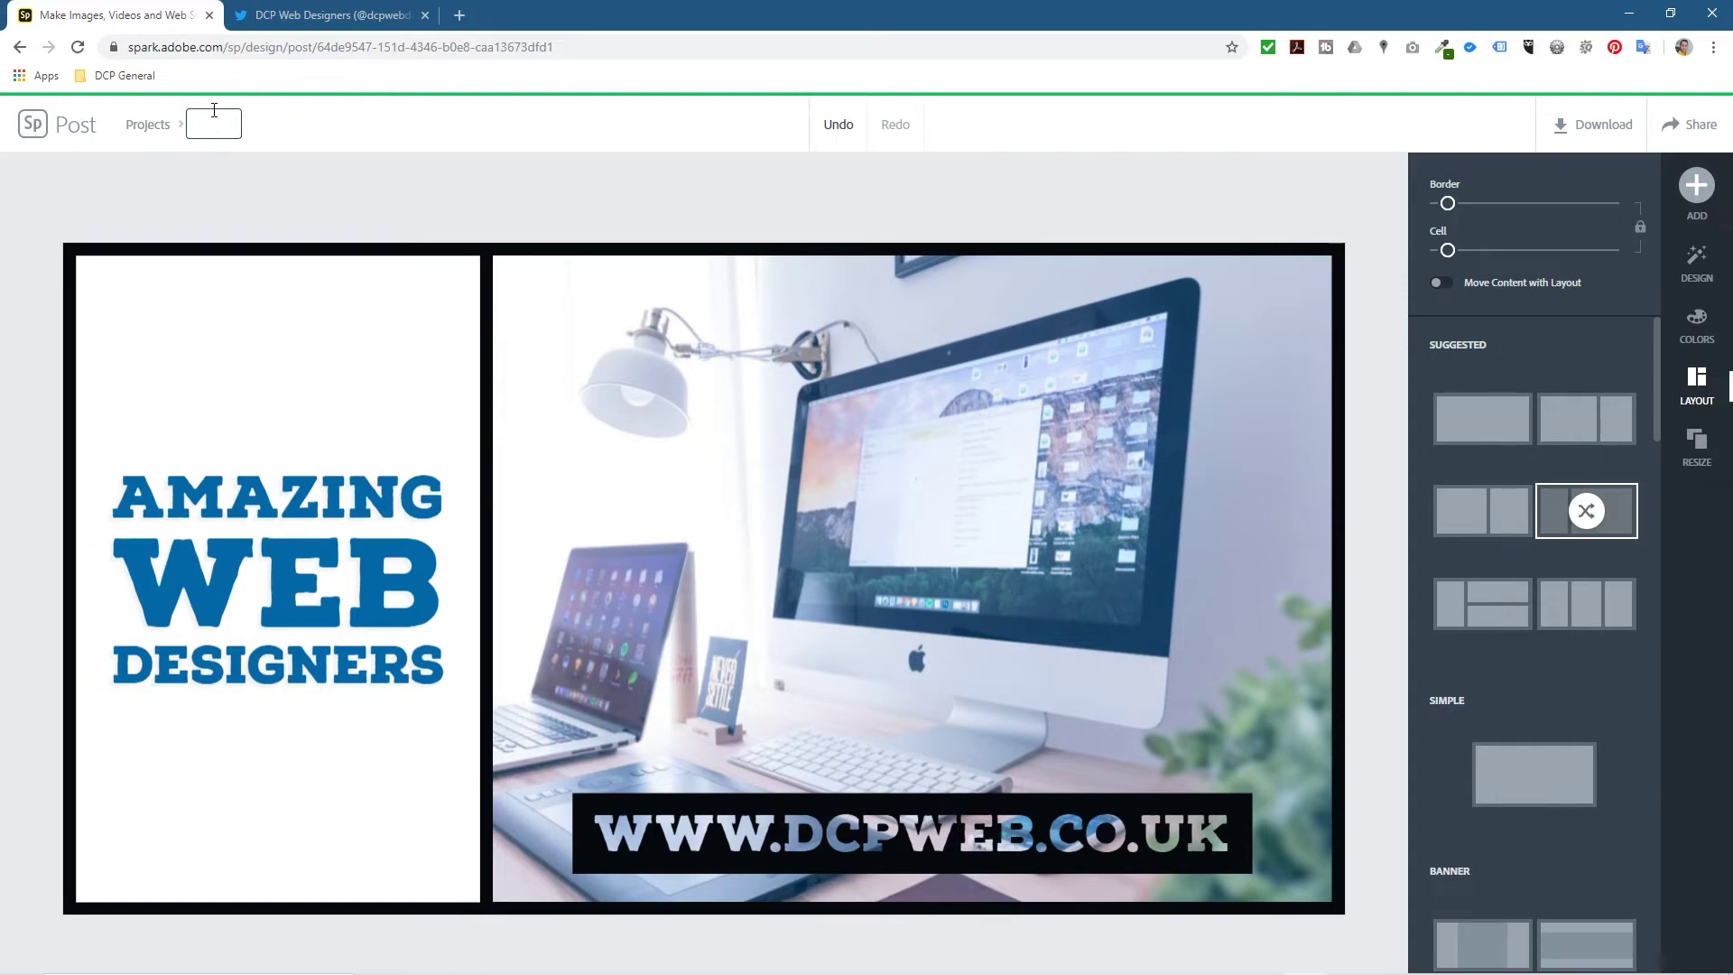
type("Facebook Ppost")
key("BackSpace")
key("BackSpace")
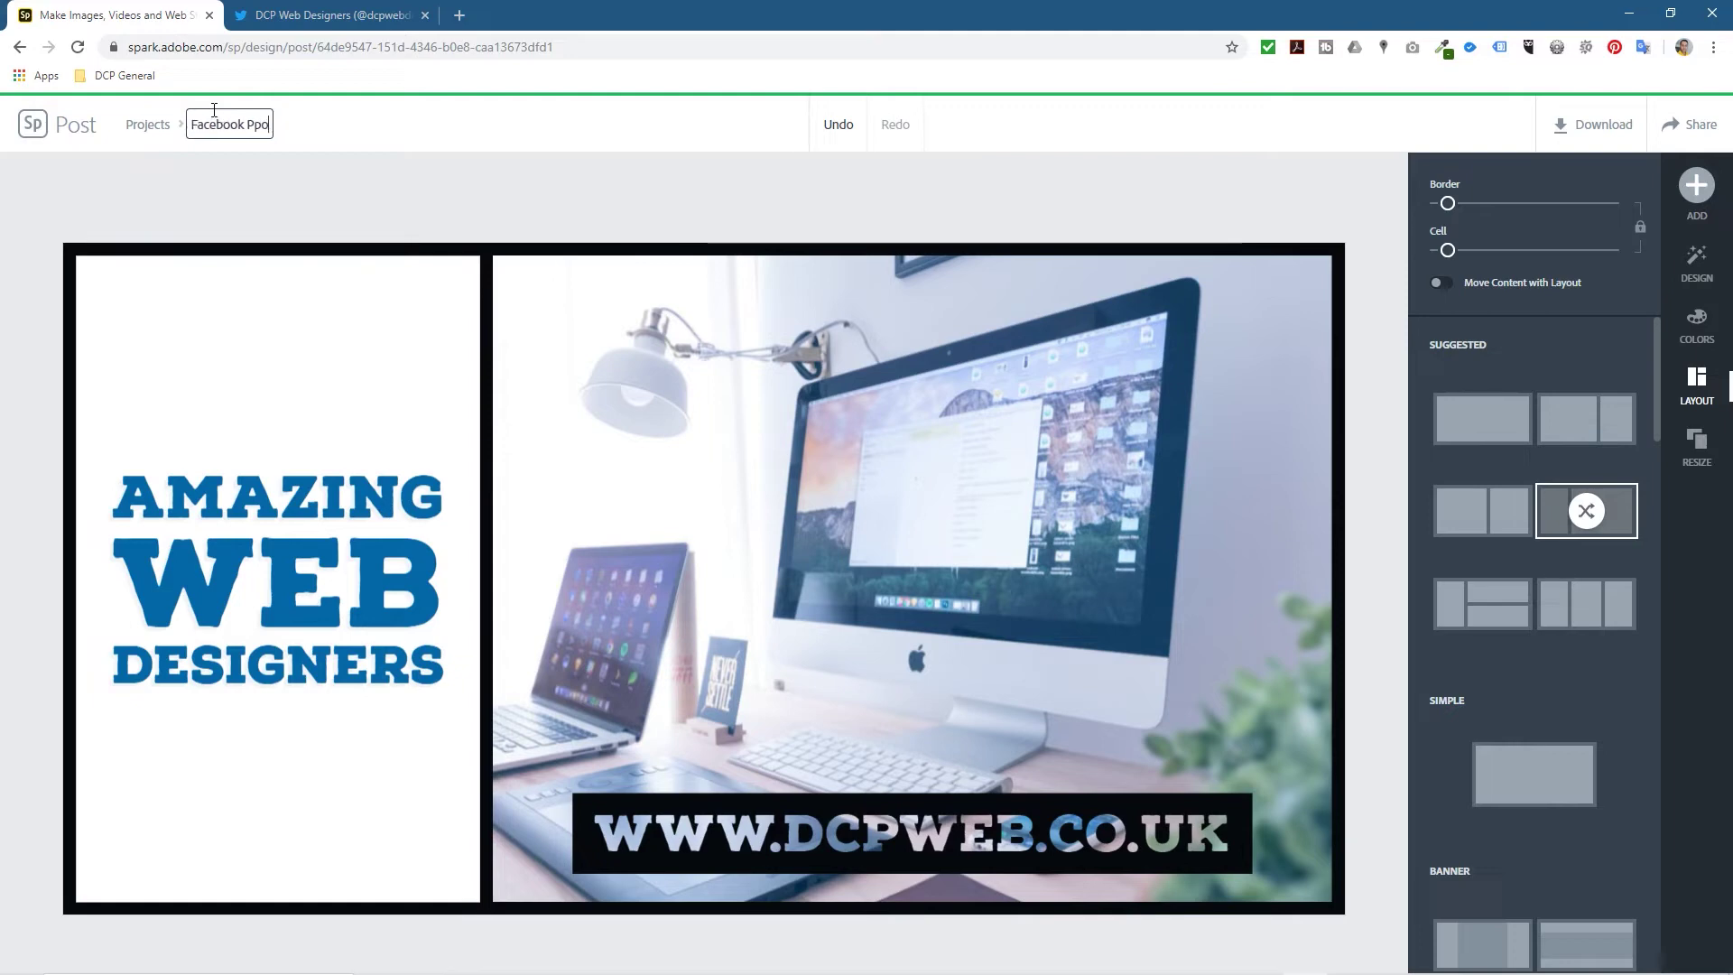
key("BackSpace")
key("BackSpace")
key("BackSpace")
key("BackSpace")
type("ost - DCPWEB")
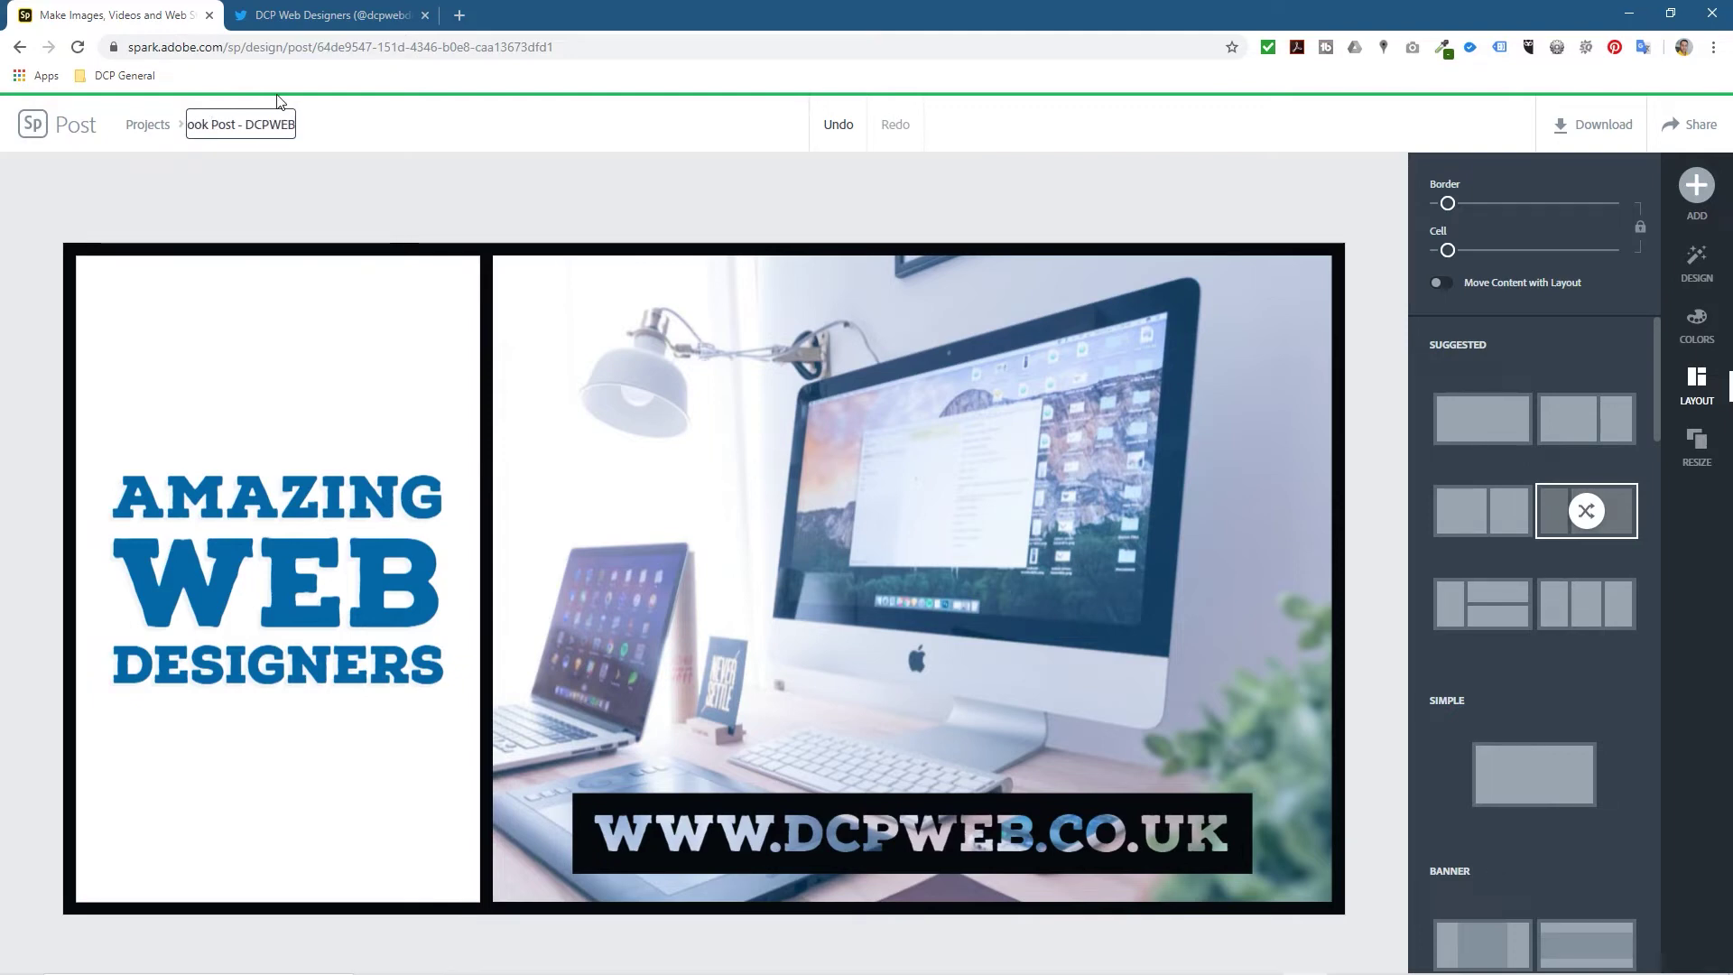
- Return to the project list and download the "Facebook Post - DCPWEB" project as an image
left_click(152, 126)
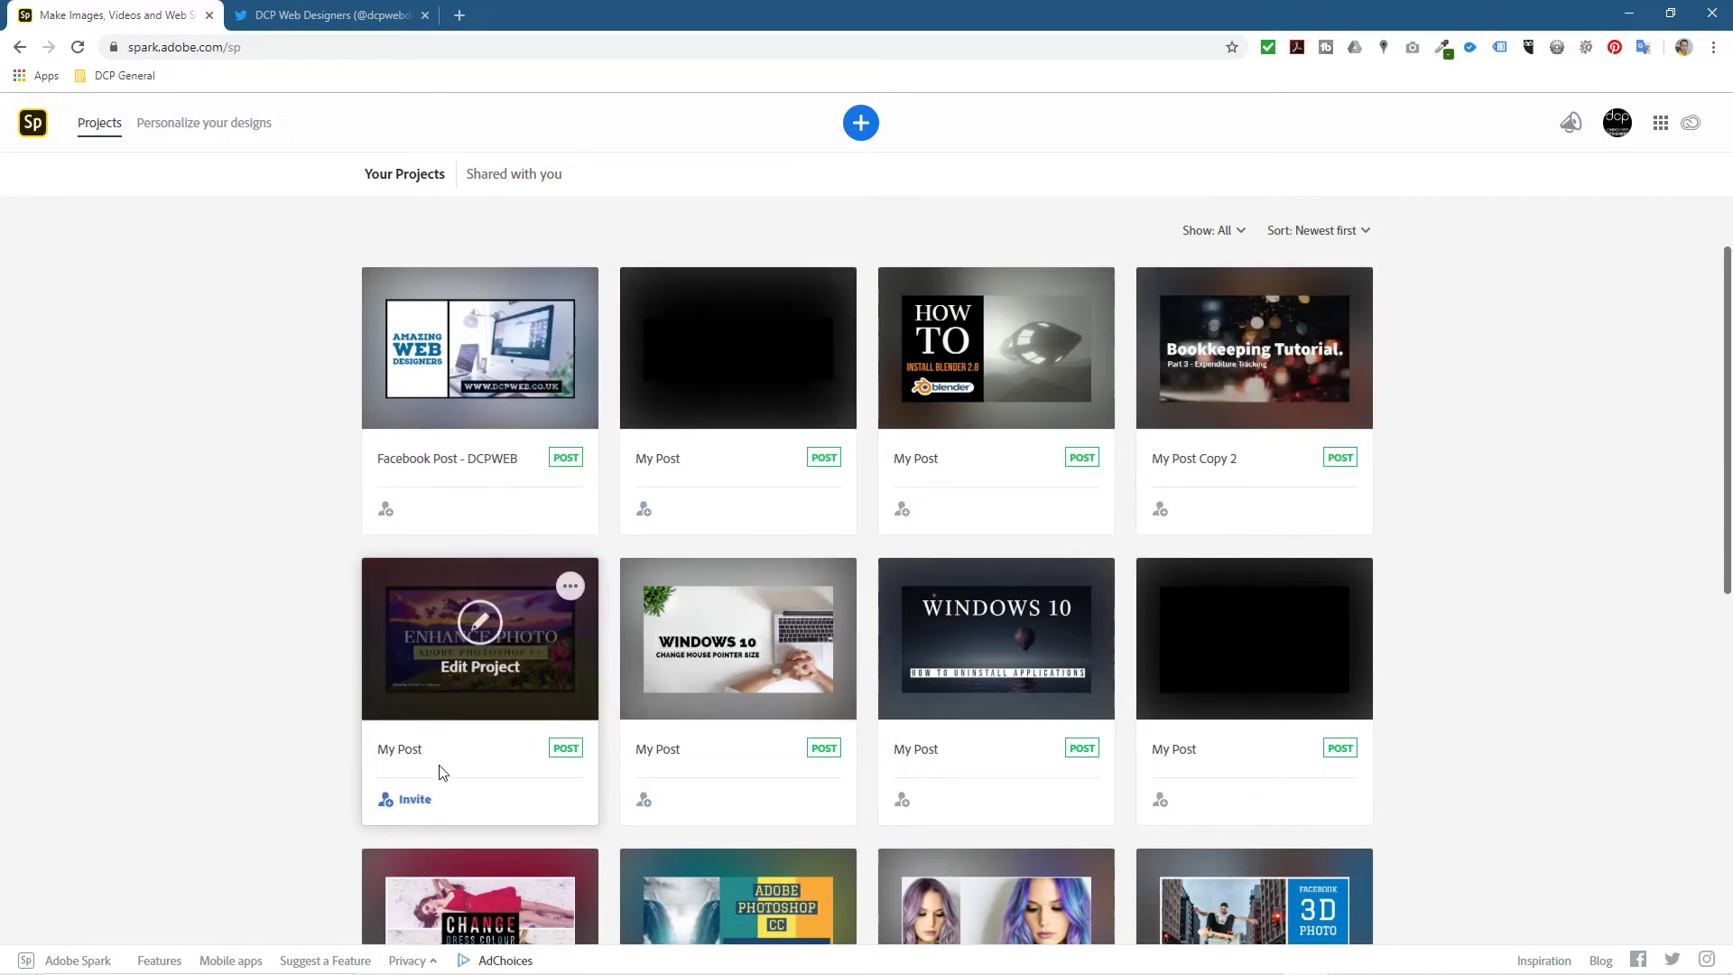
scroll(774, 732, "down", 6)
scroll(641, 495, "up", 6)
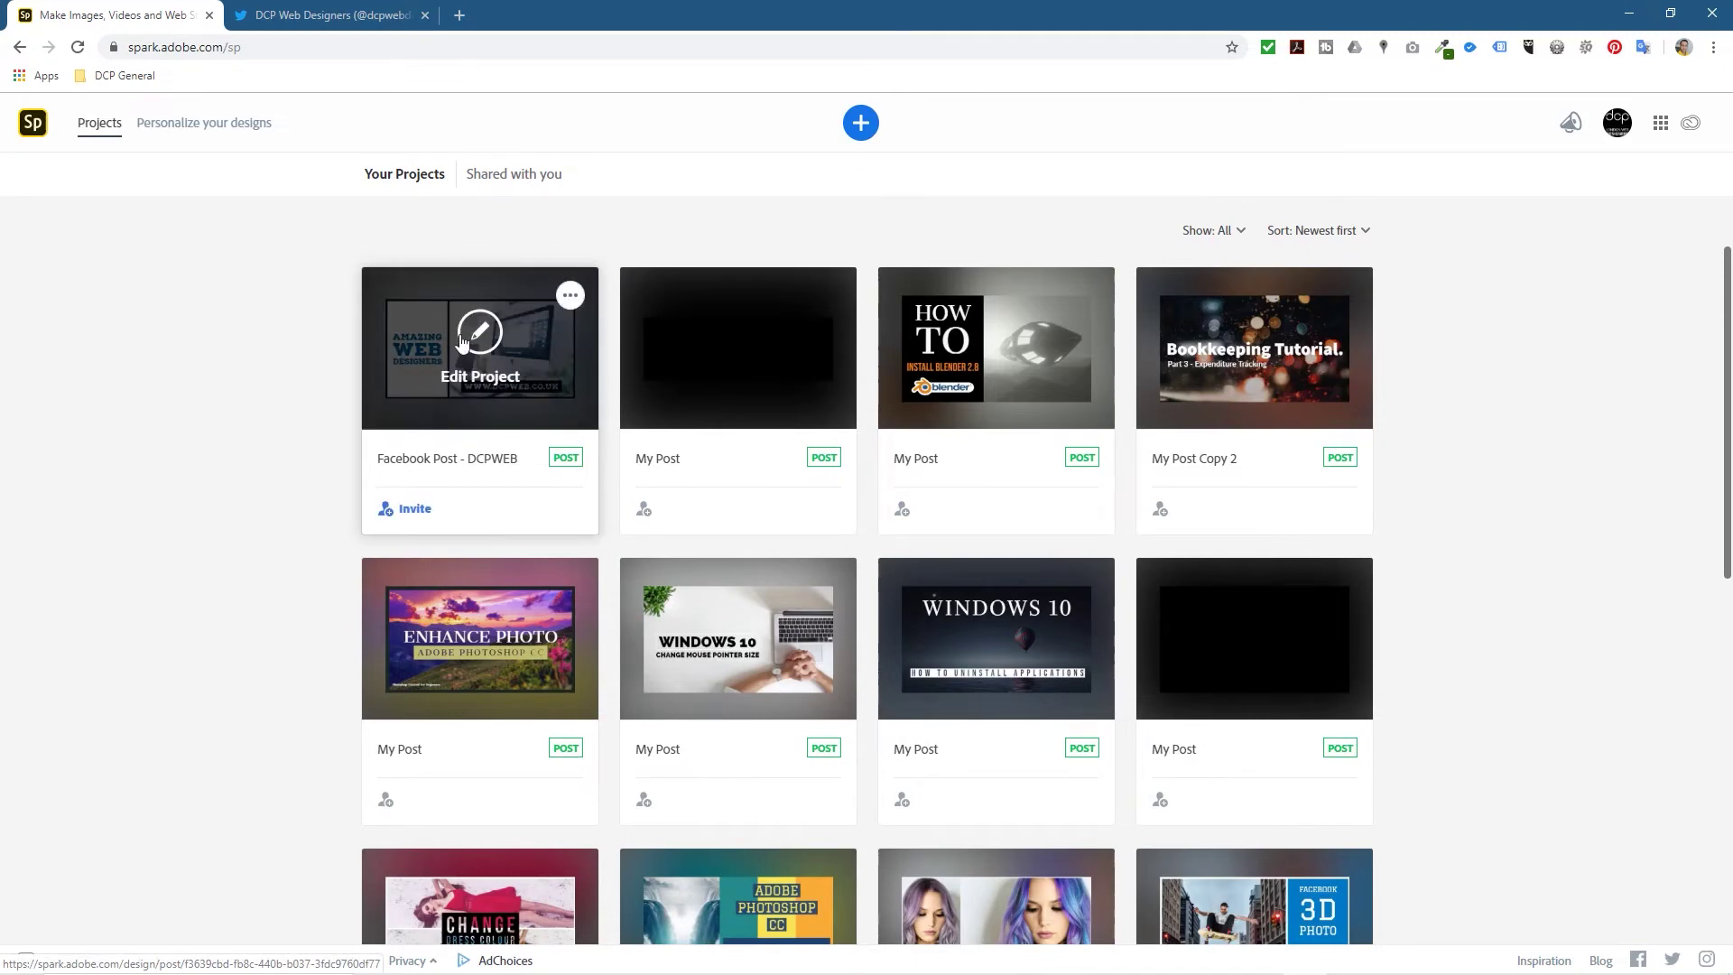
left_click(569, 295)
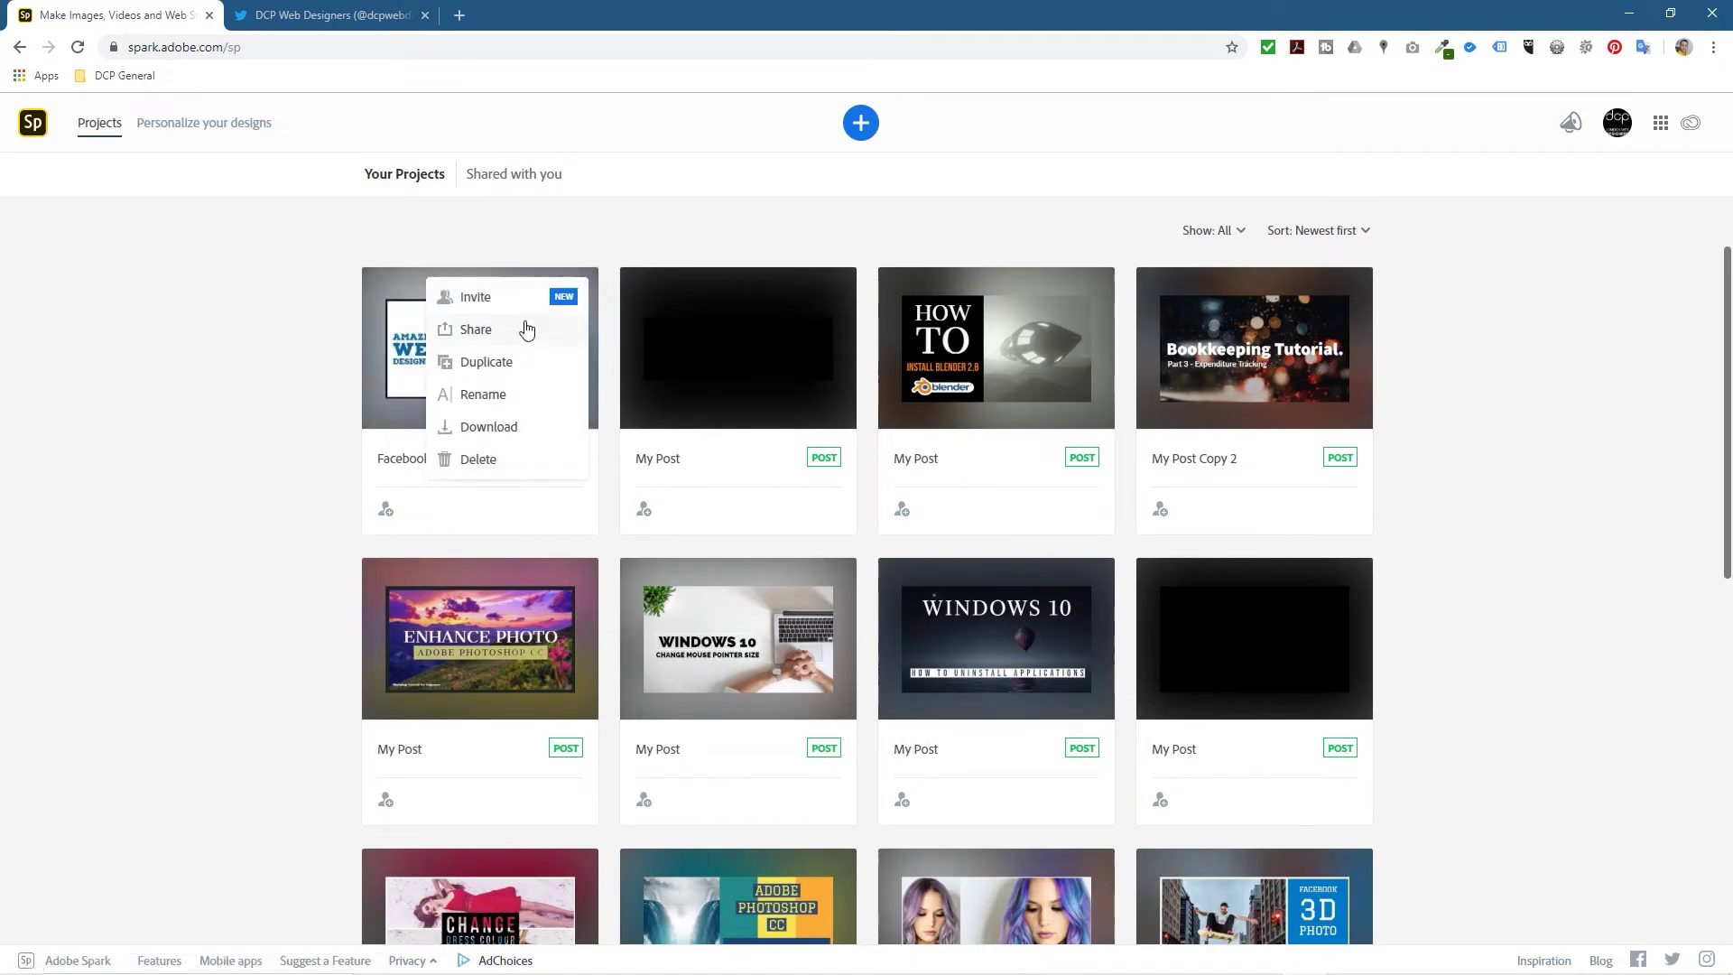
left_click(513, 425)
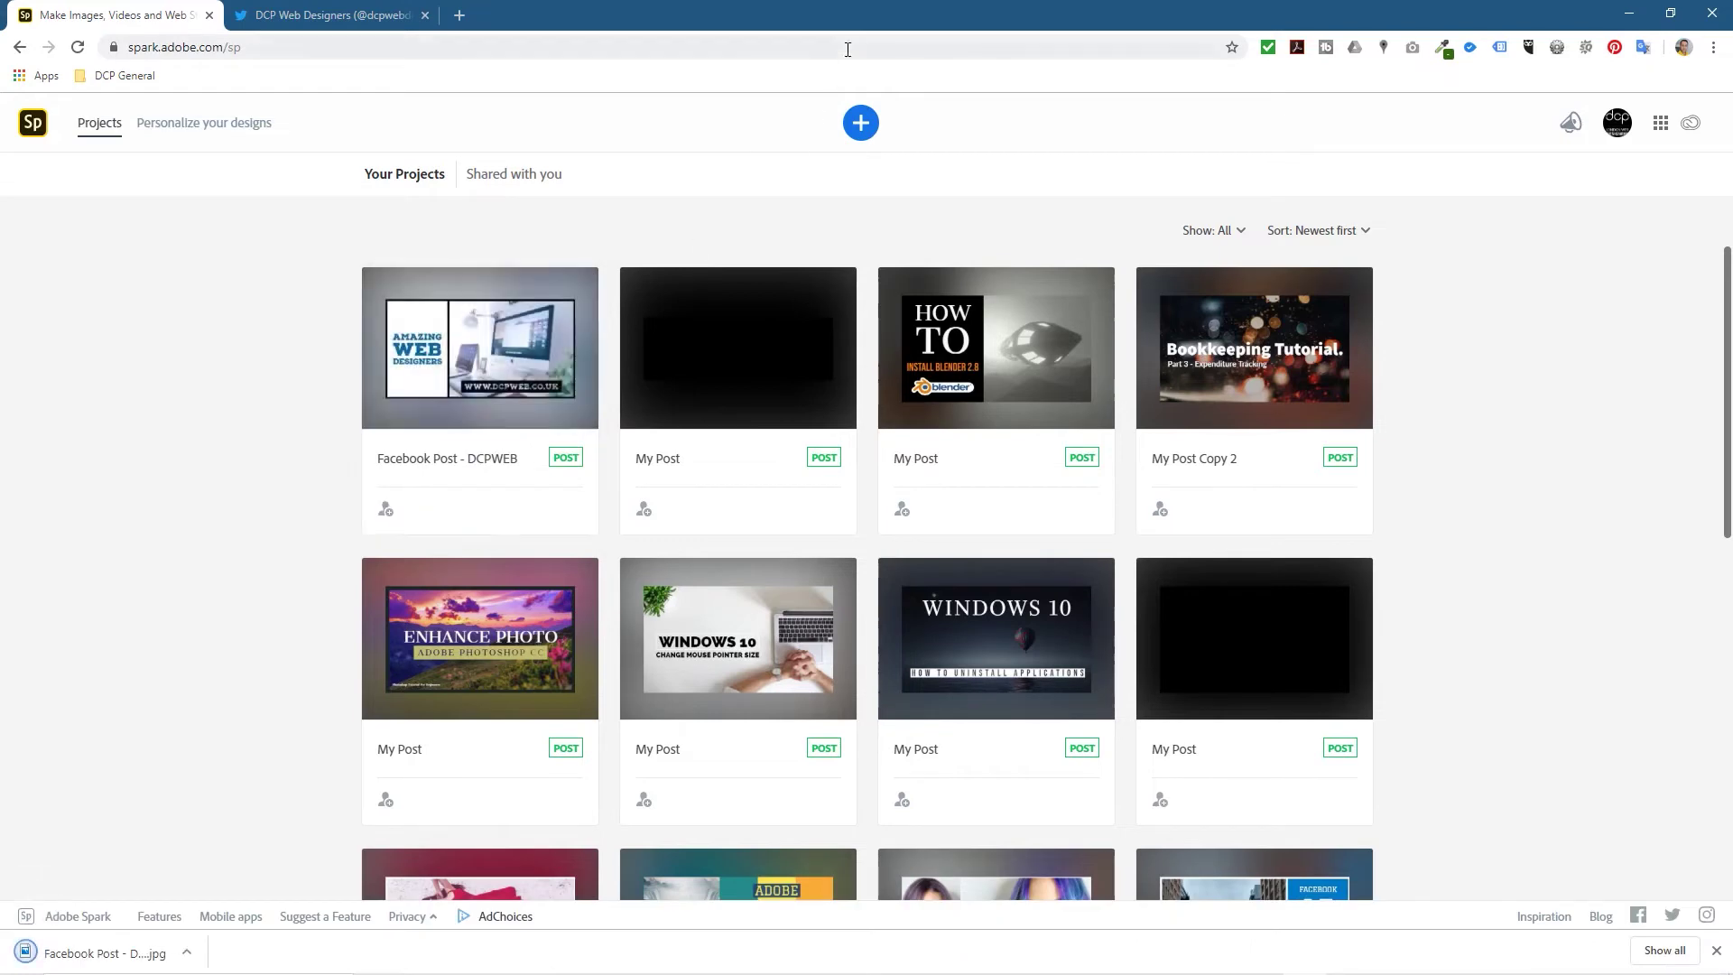
- Shrink the browser window and copy the downloaded Facebook Post - DCPWEB.jpg into the "Create amazing social media posts using Adobe Spark" folder
double_click(893, 11)
left_click(1179, 391)
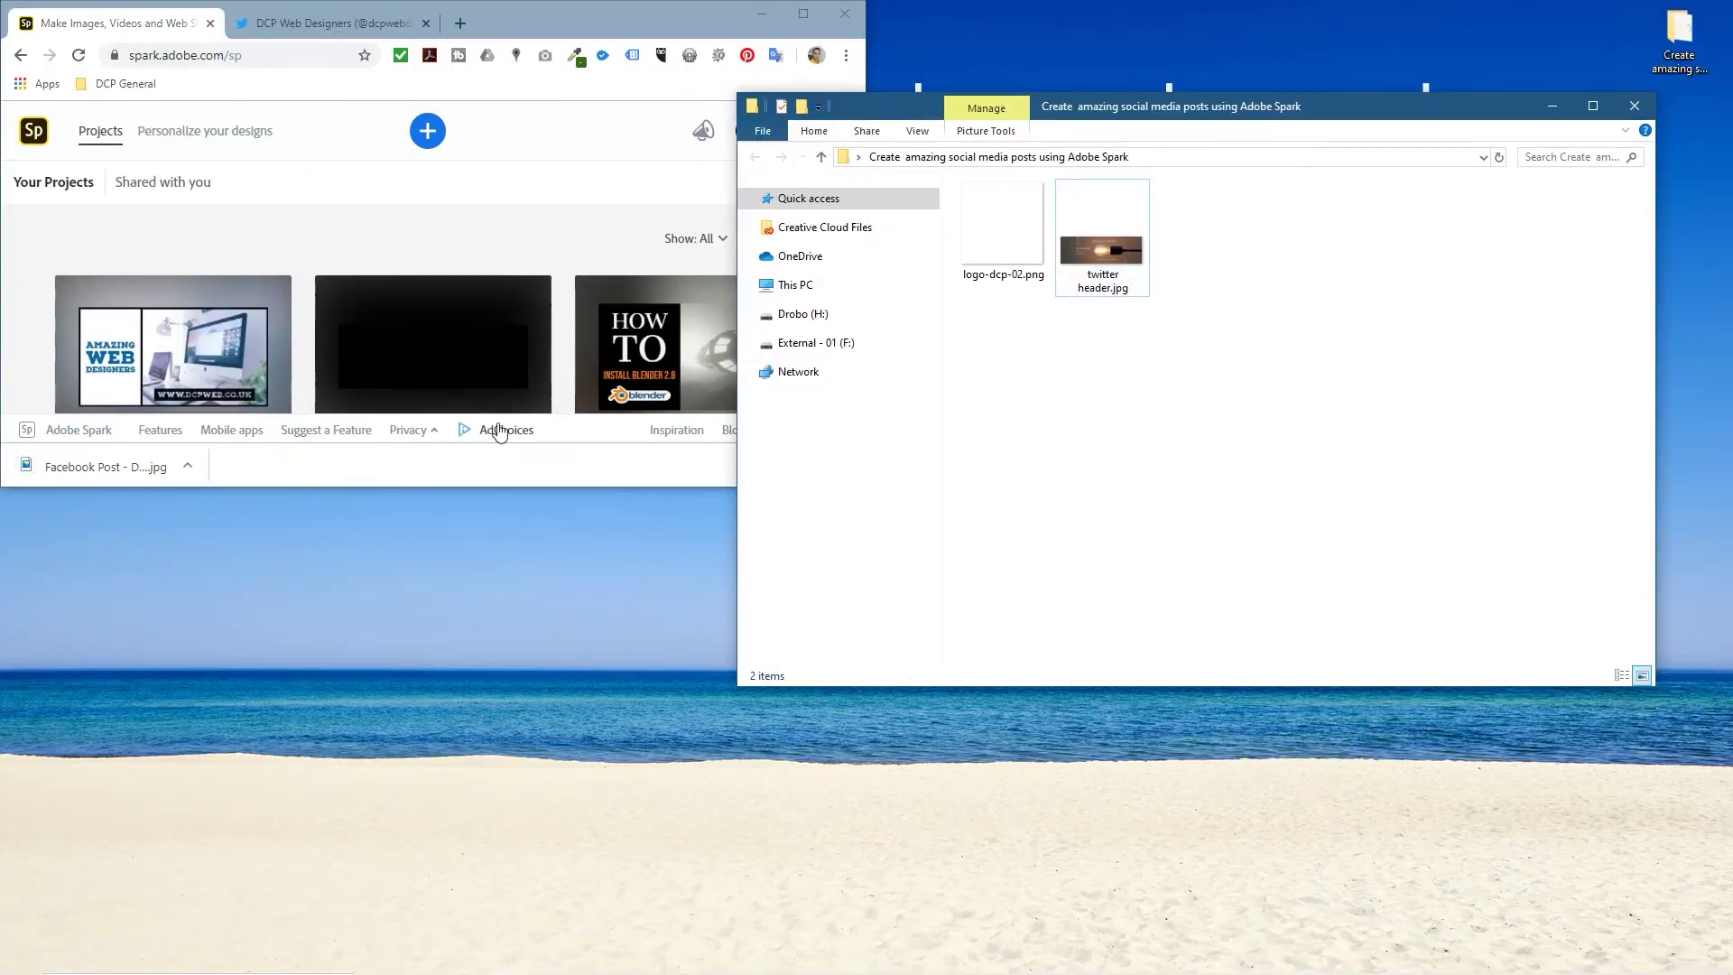
left_click_drag(77, 463, 952, 209)
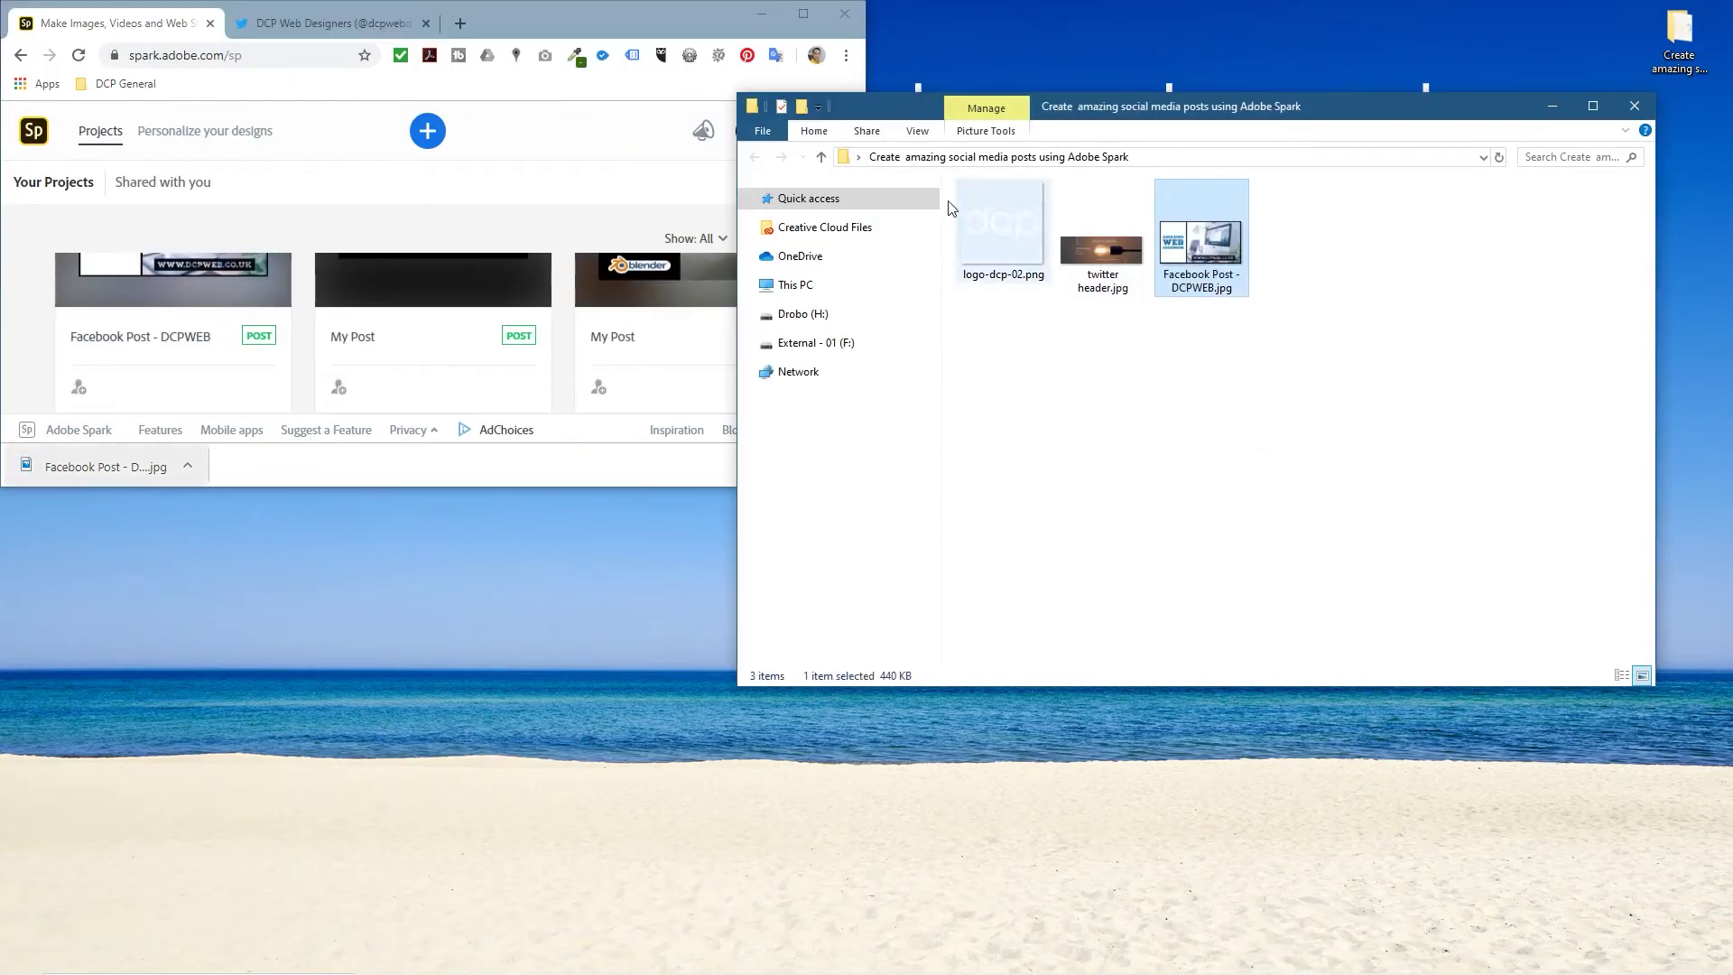
- Switch to the DCP Web Designers Twitter profile and arrange the browser and the image folder side by side
left_click(802, 14)
left_click(334, 16)
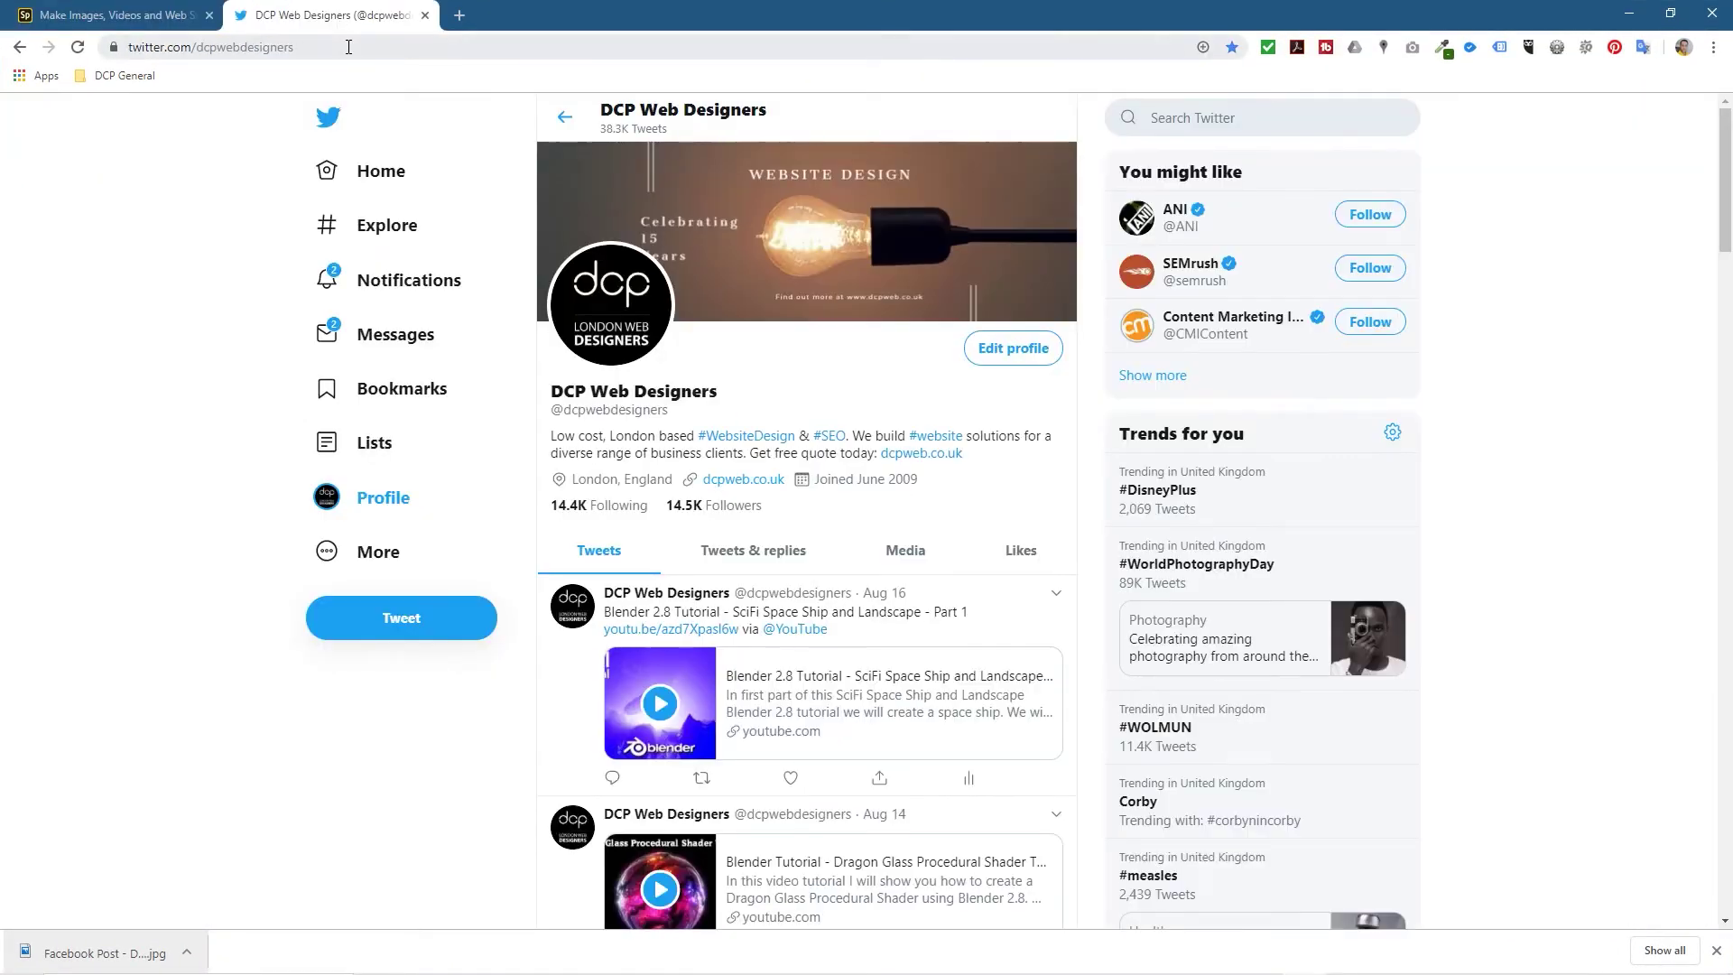
left_click_drag(849, 29, 4, 160)
left_click(1187, 317)
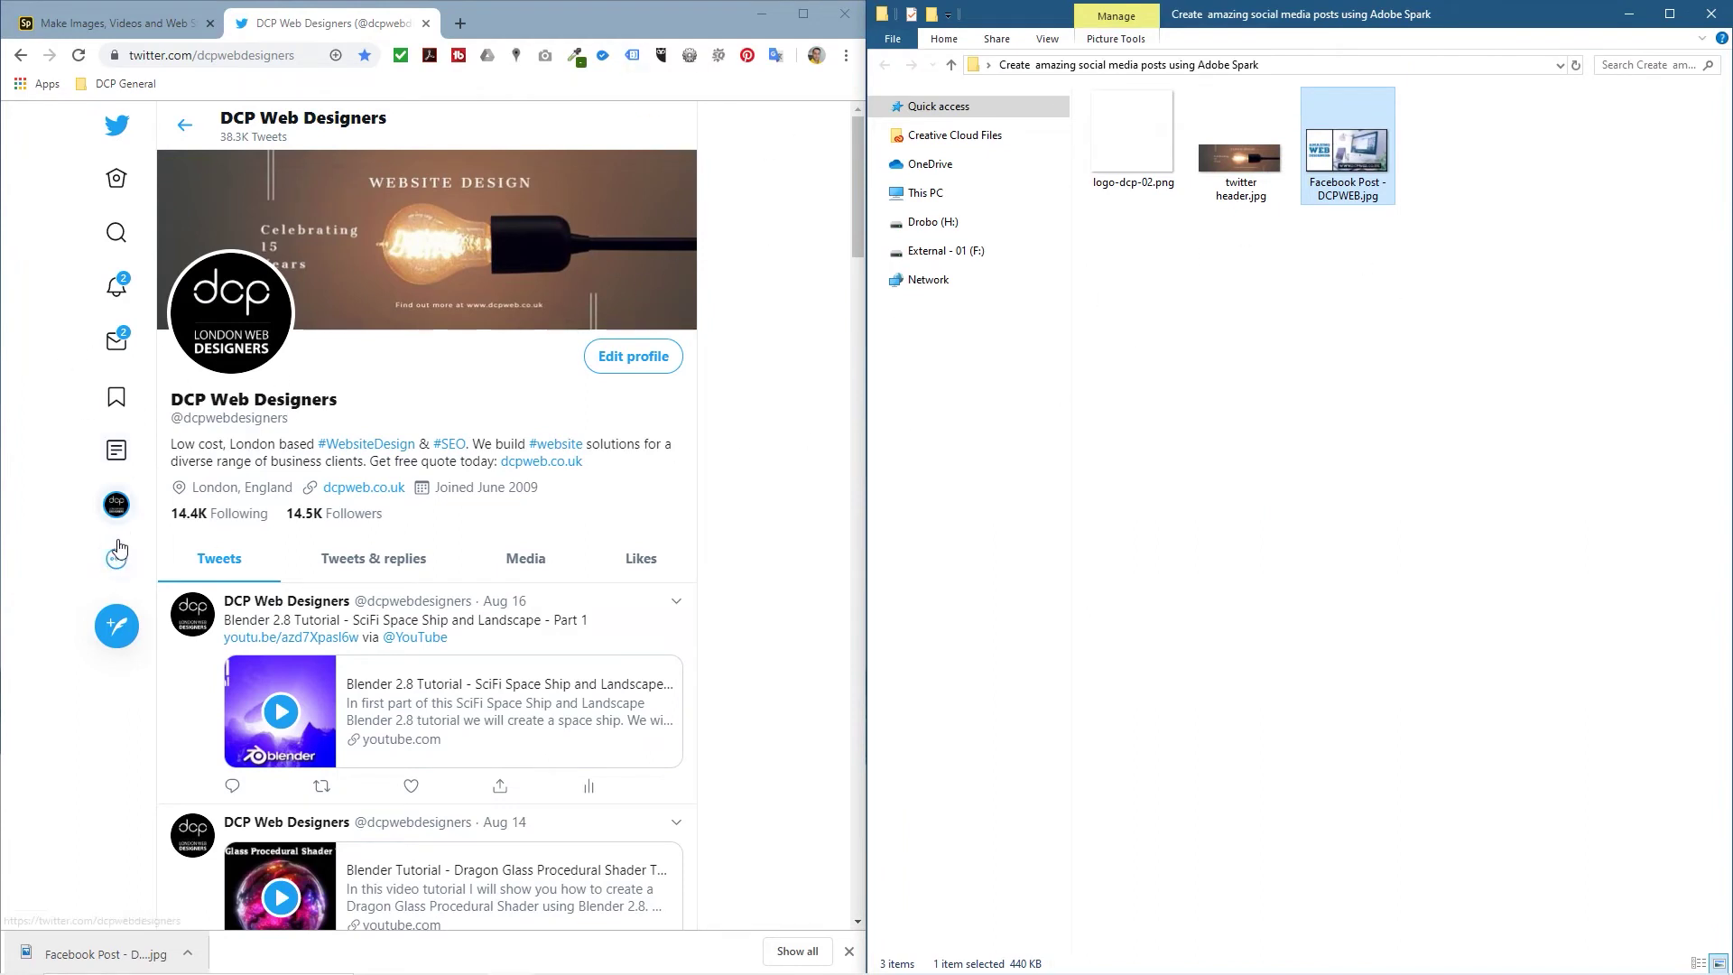
left_click(116, 626)
left_click_drag(1349, 165, 533, 267)
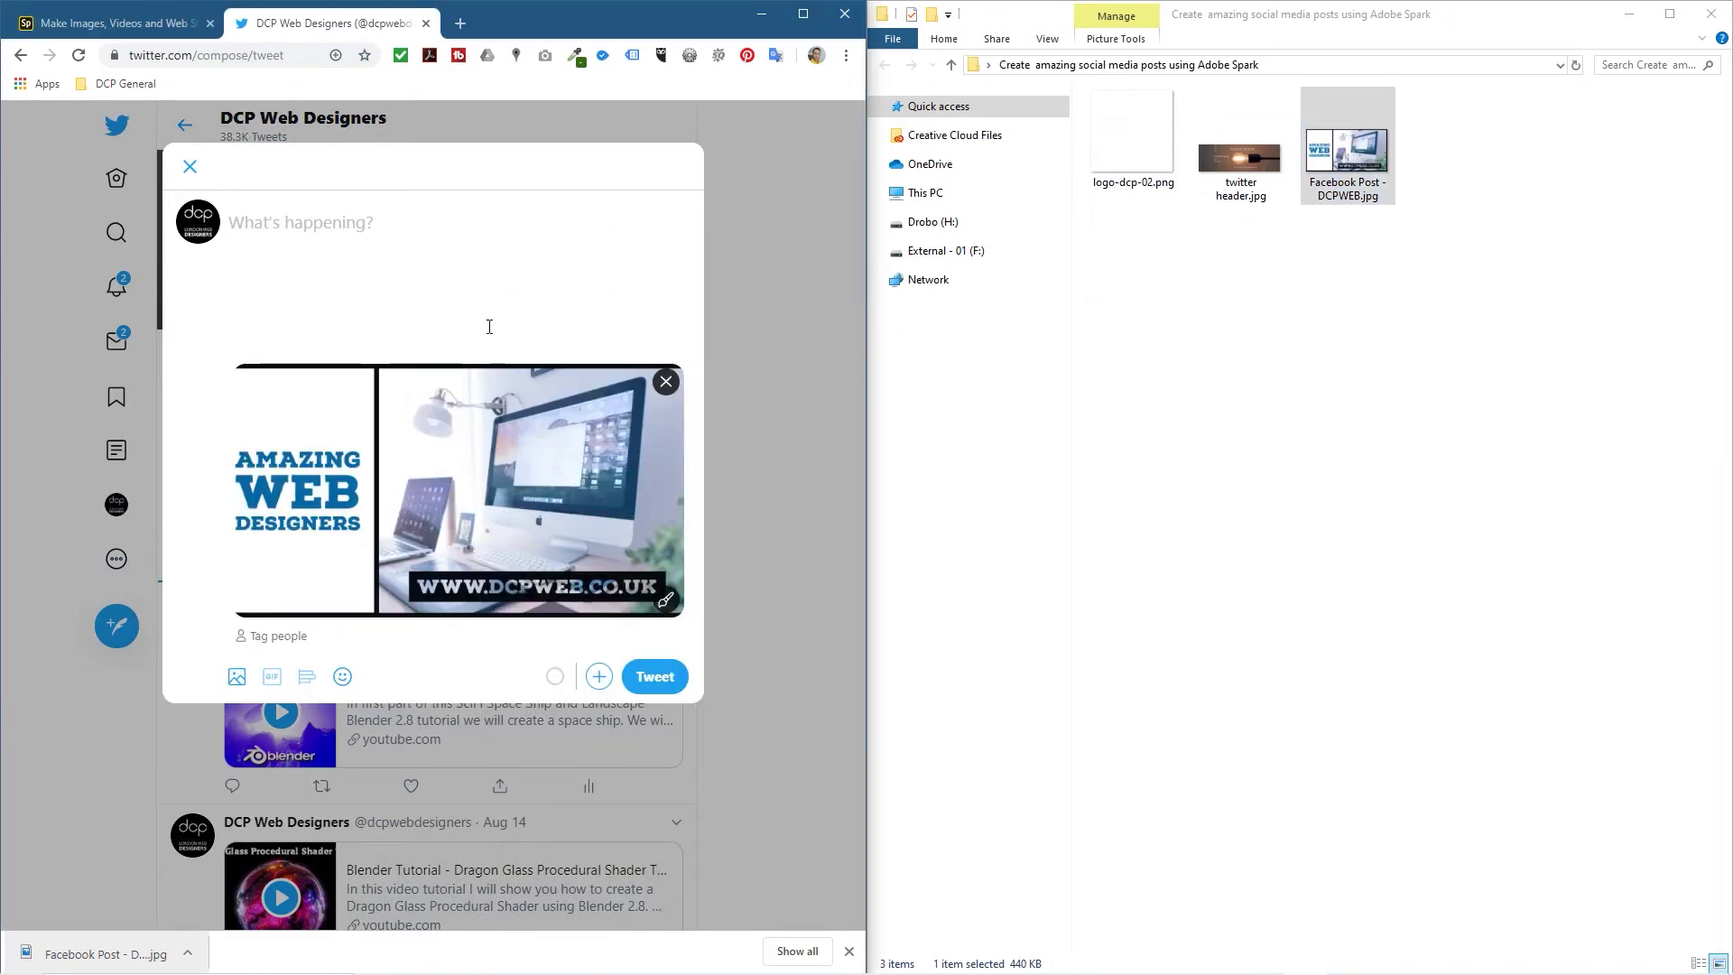
type("visti")
key("BackSpace")
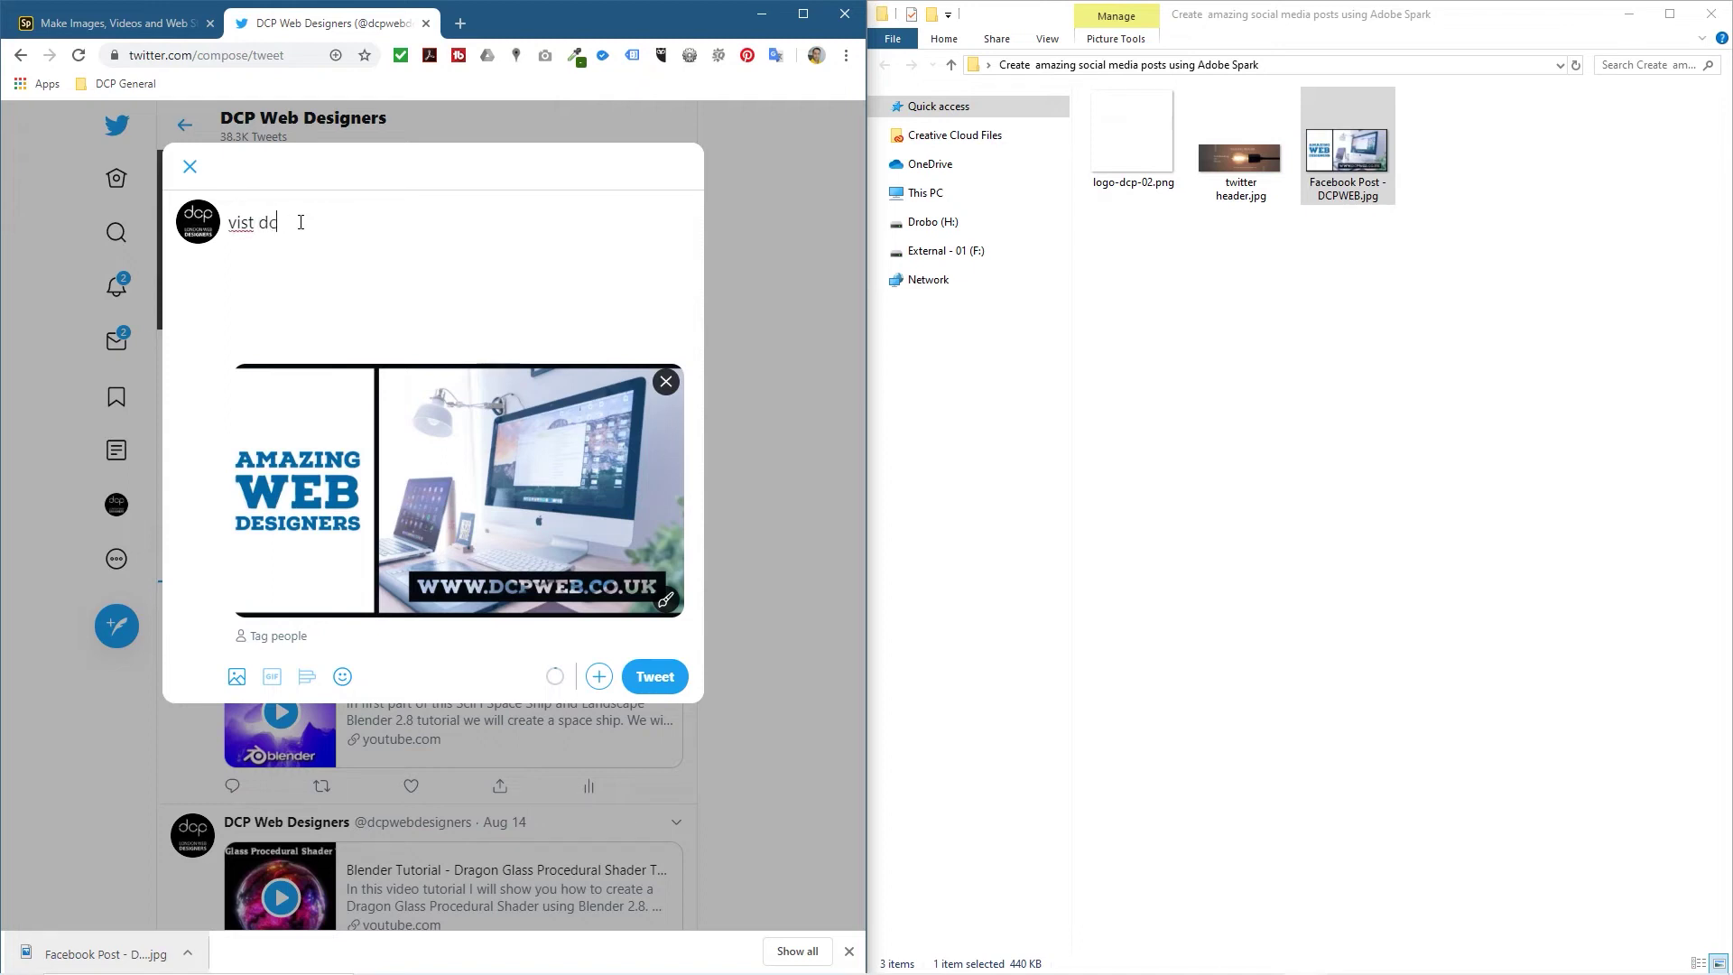
type("www.dcpweb.co.ku")
type("uk")
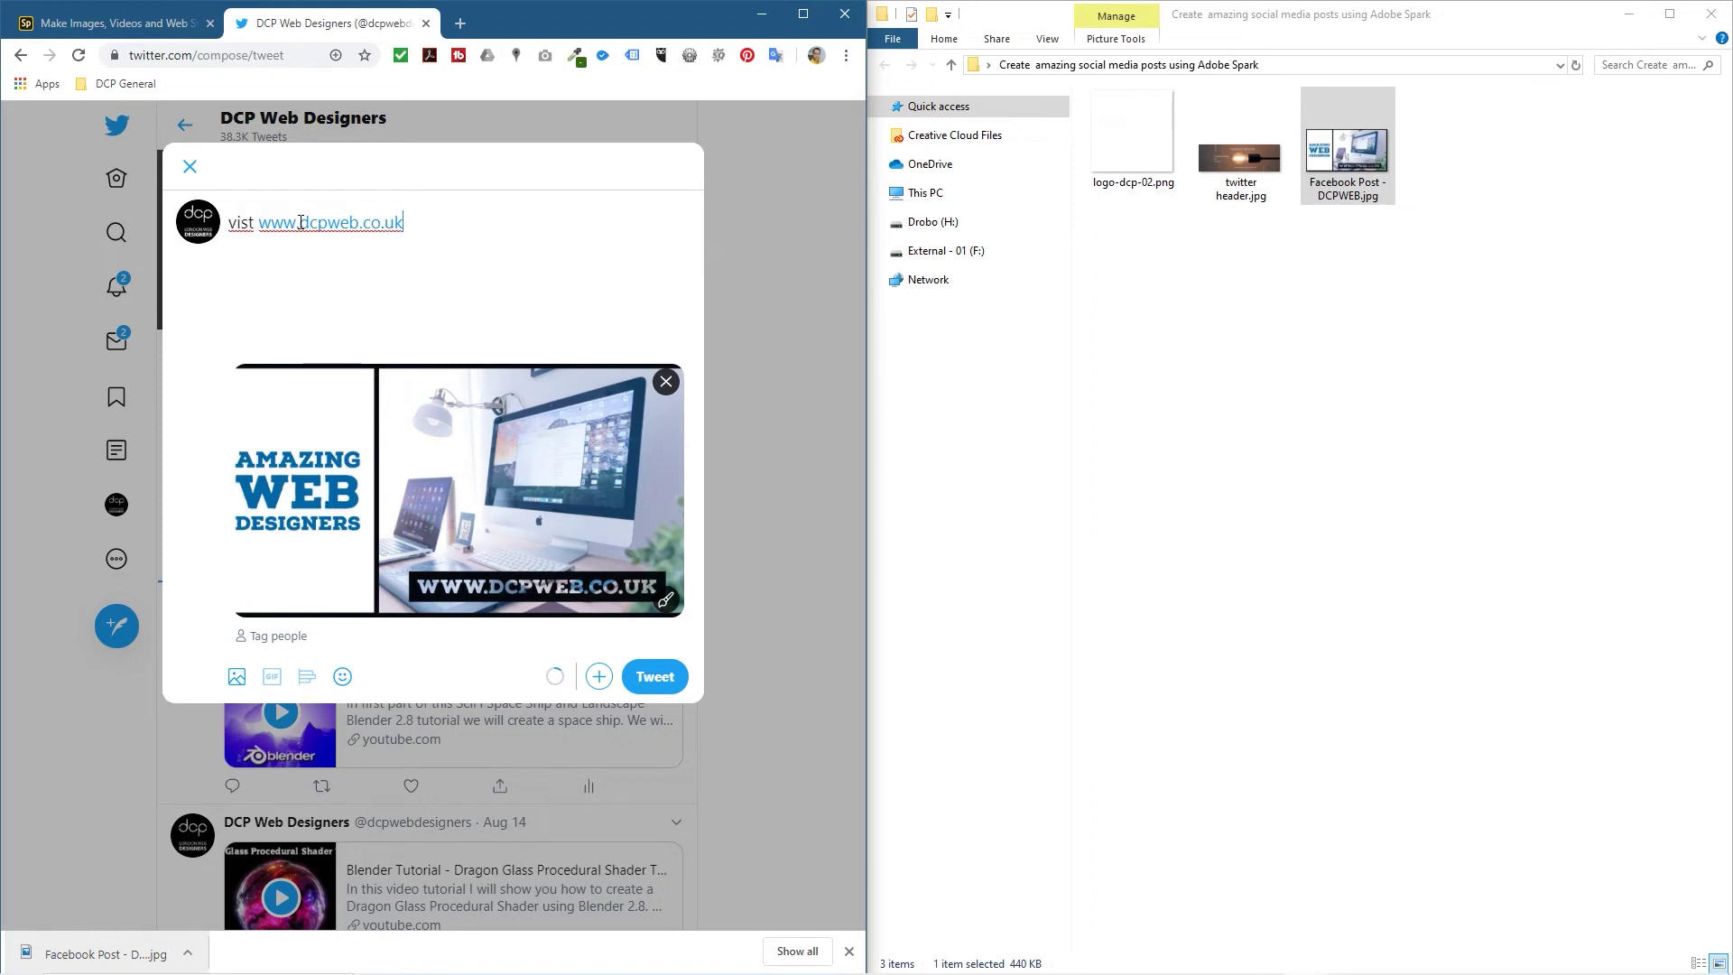
type(" if you need an amazing website")
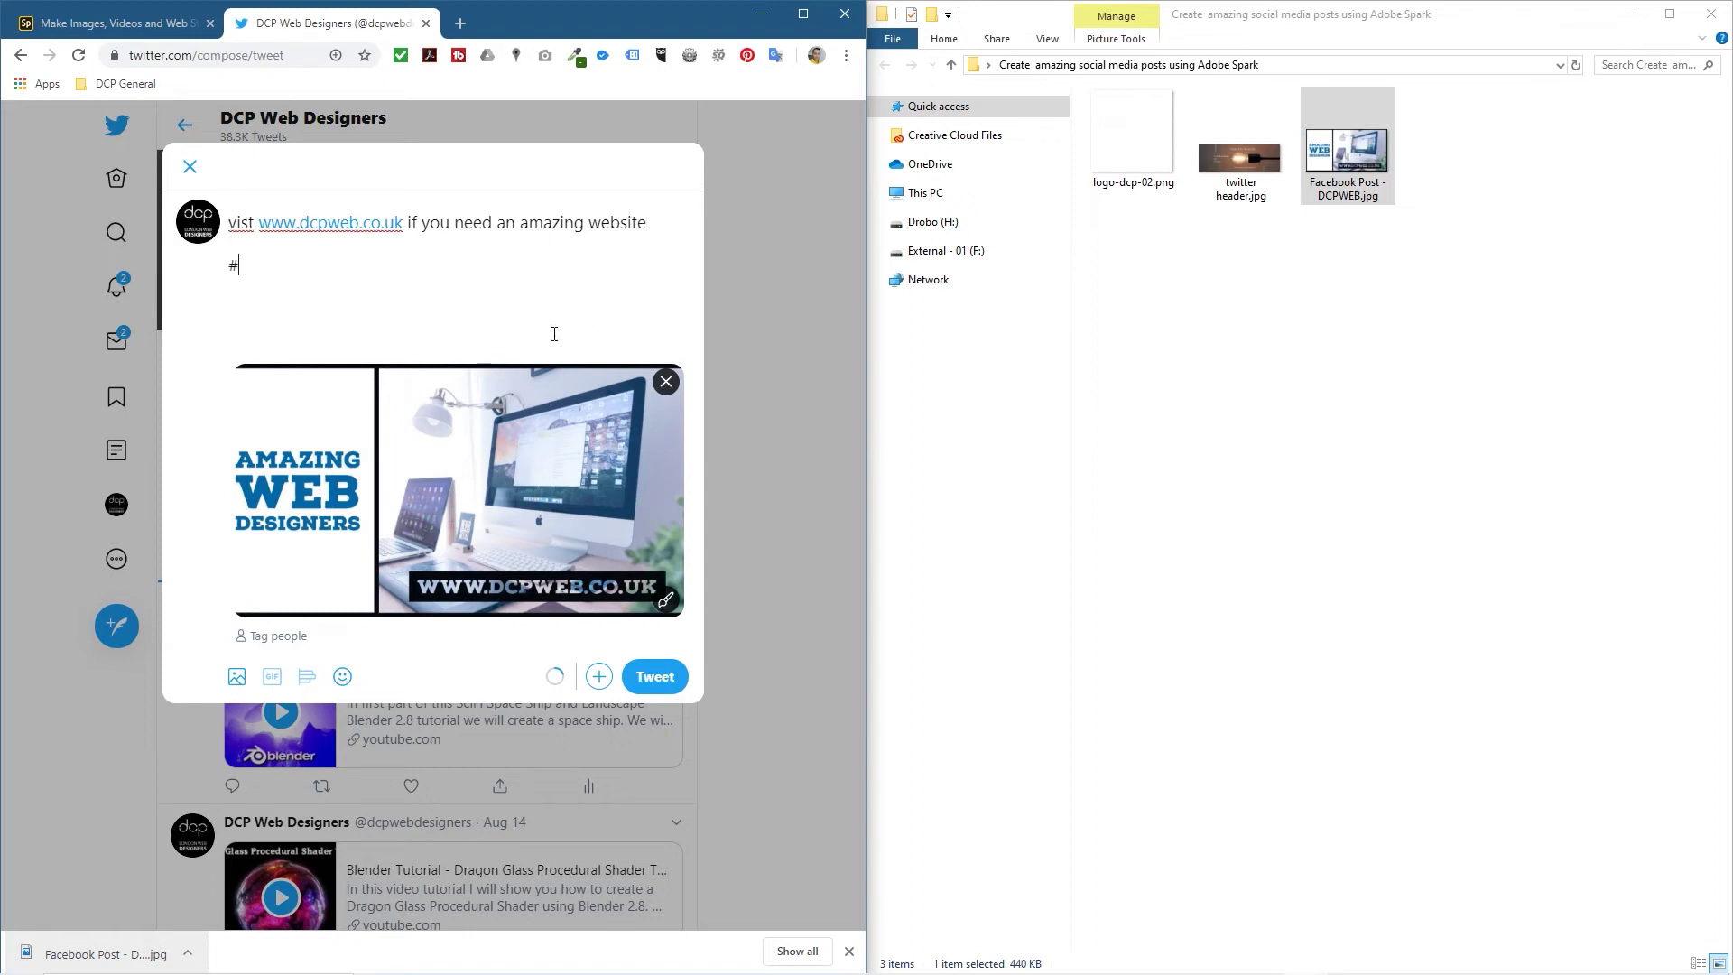
- Add the hashtags "#dcpweb #website #design" on a separate line below the tweet's text
type("dcpweb")
type(" #we")
type("bstie")
key("BackSpace")
key("BackSpace")
key("BackSpace")
type("ite ")
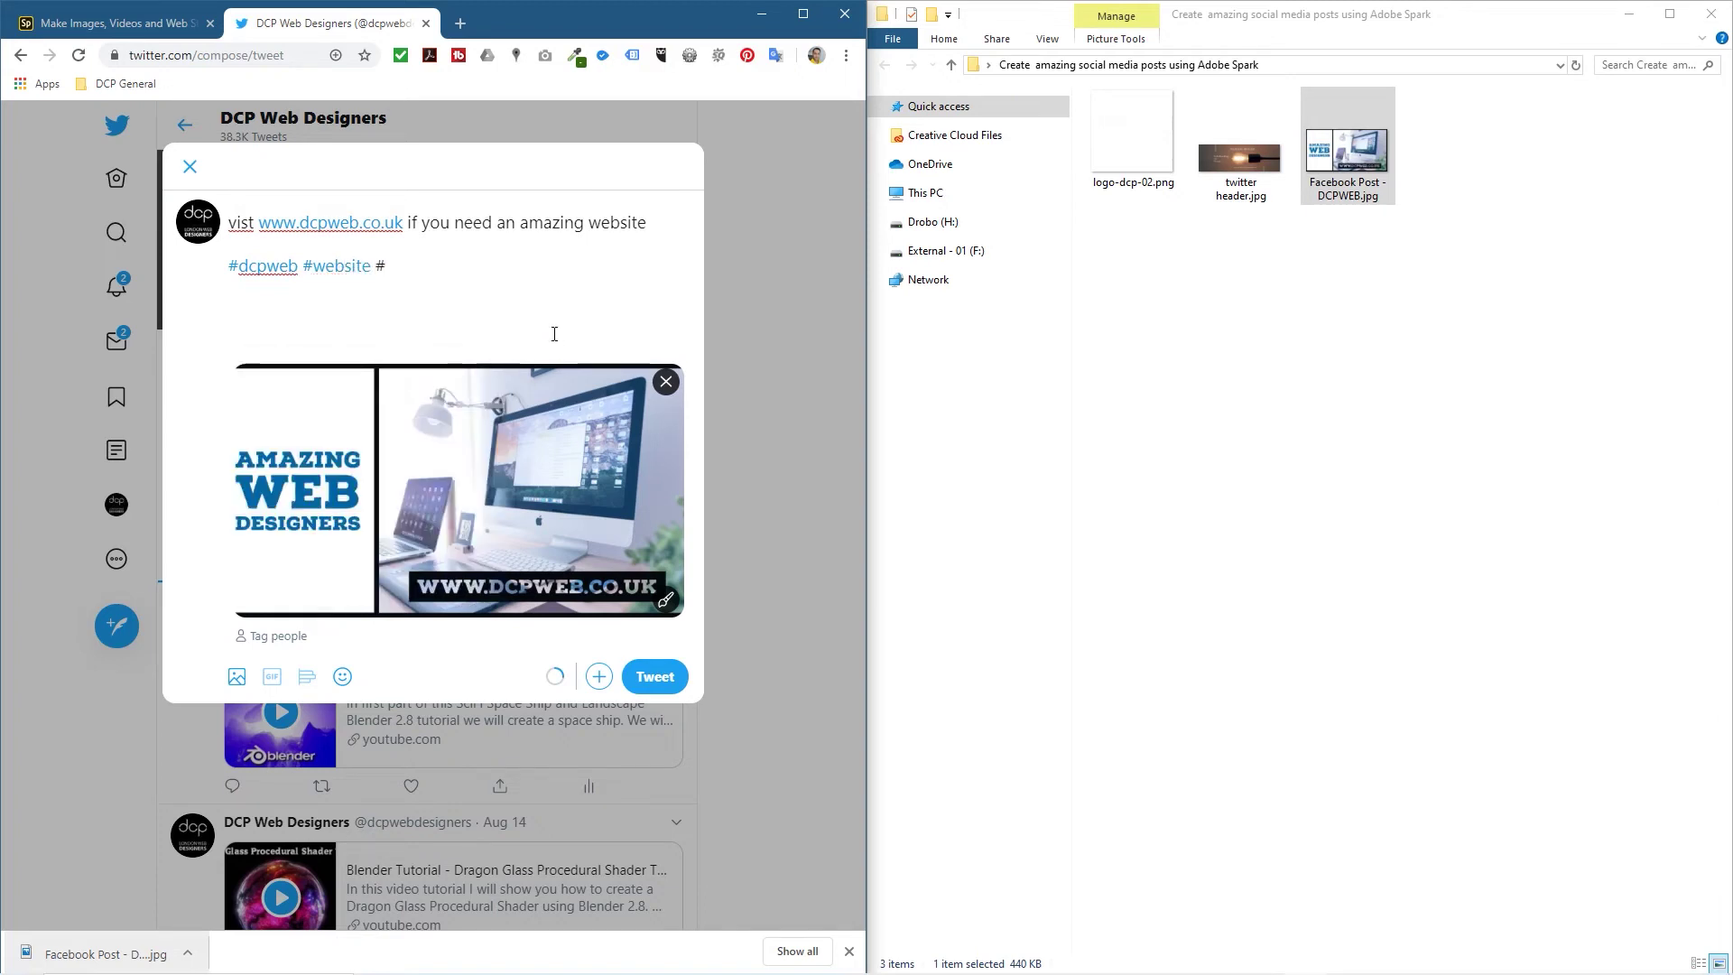
type("#design")
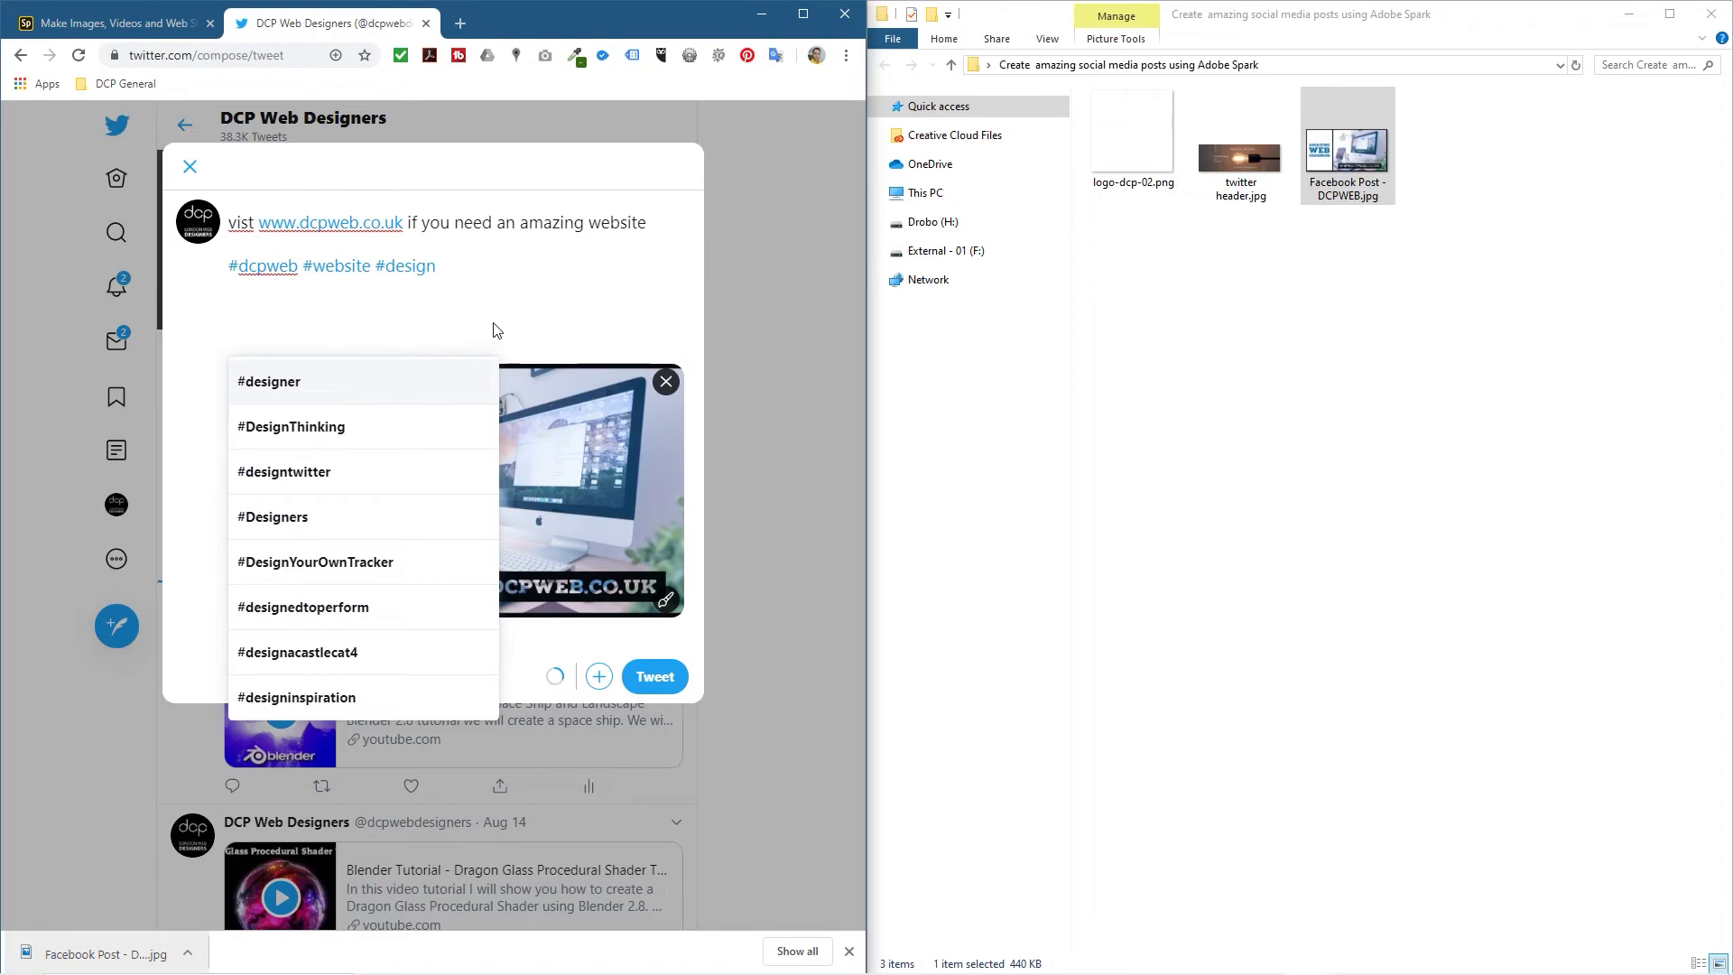
- Dismiss the hashtag suggestions, publish the tweet and close the browser's downloads bar
left_click(492, 303)
left_click(655, 676)
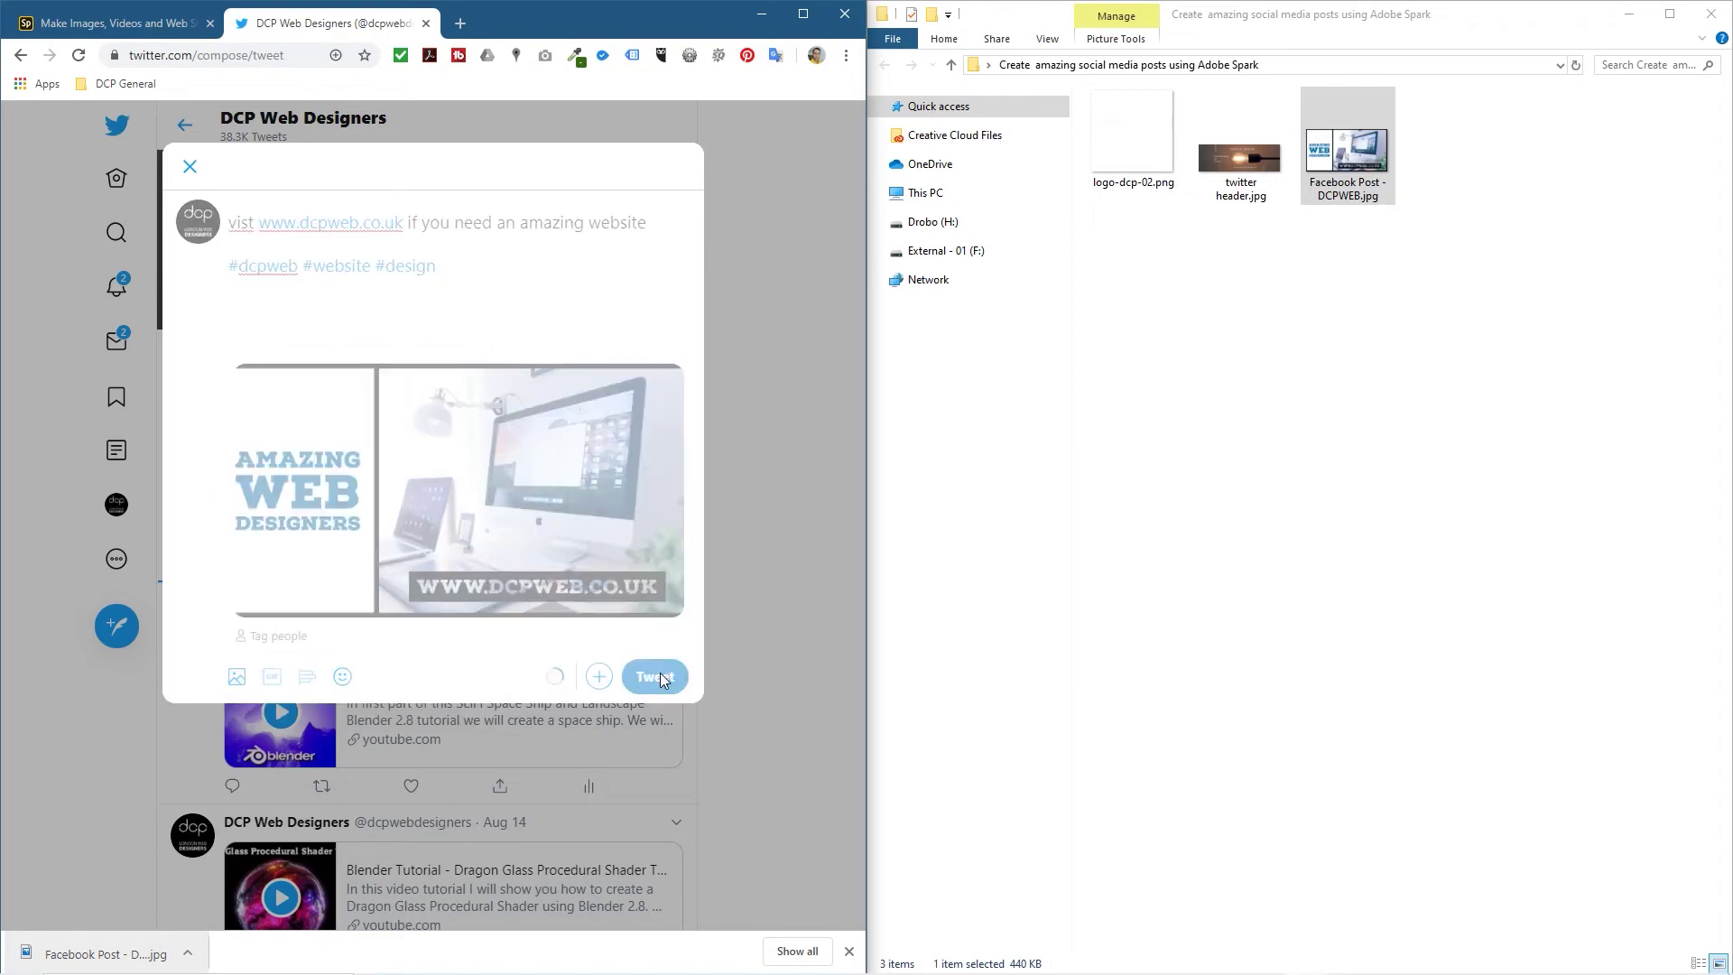
left_click(848, 951)
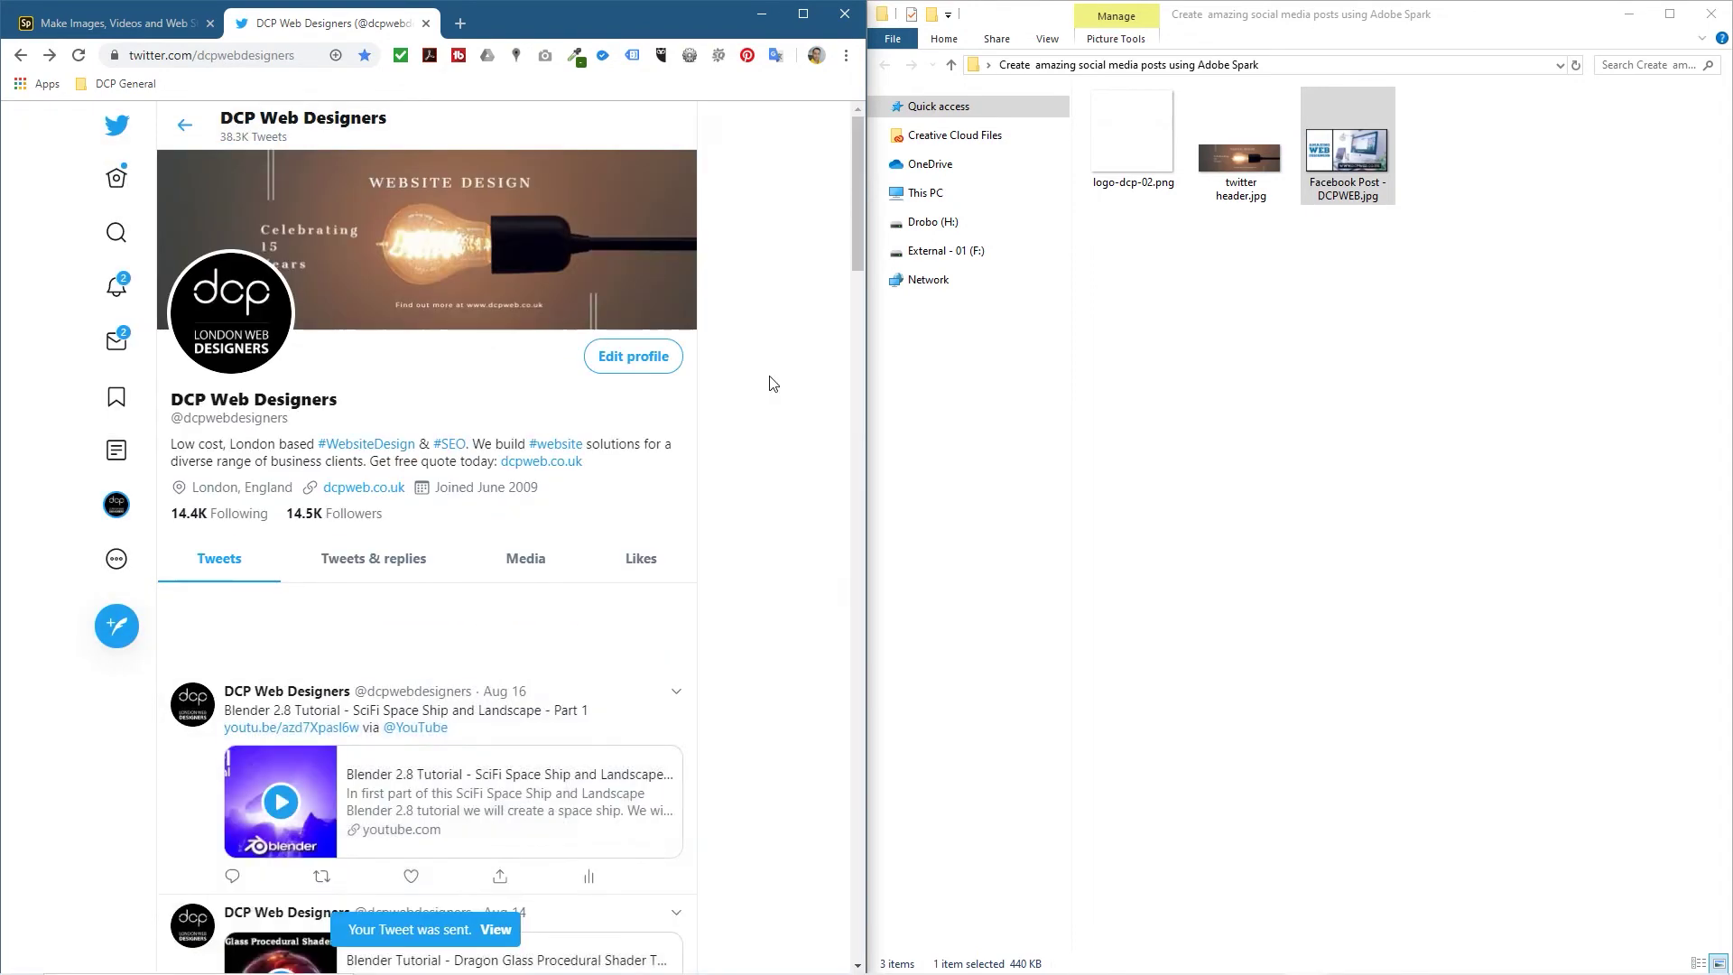
- Maximize the browser and check the published tweet's image at enlarged size, closing the viewer when done
left_click(804, 14)
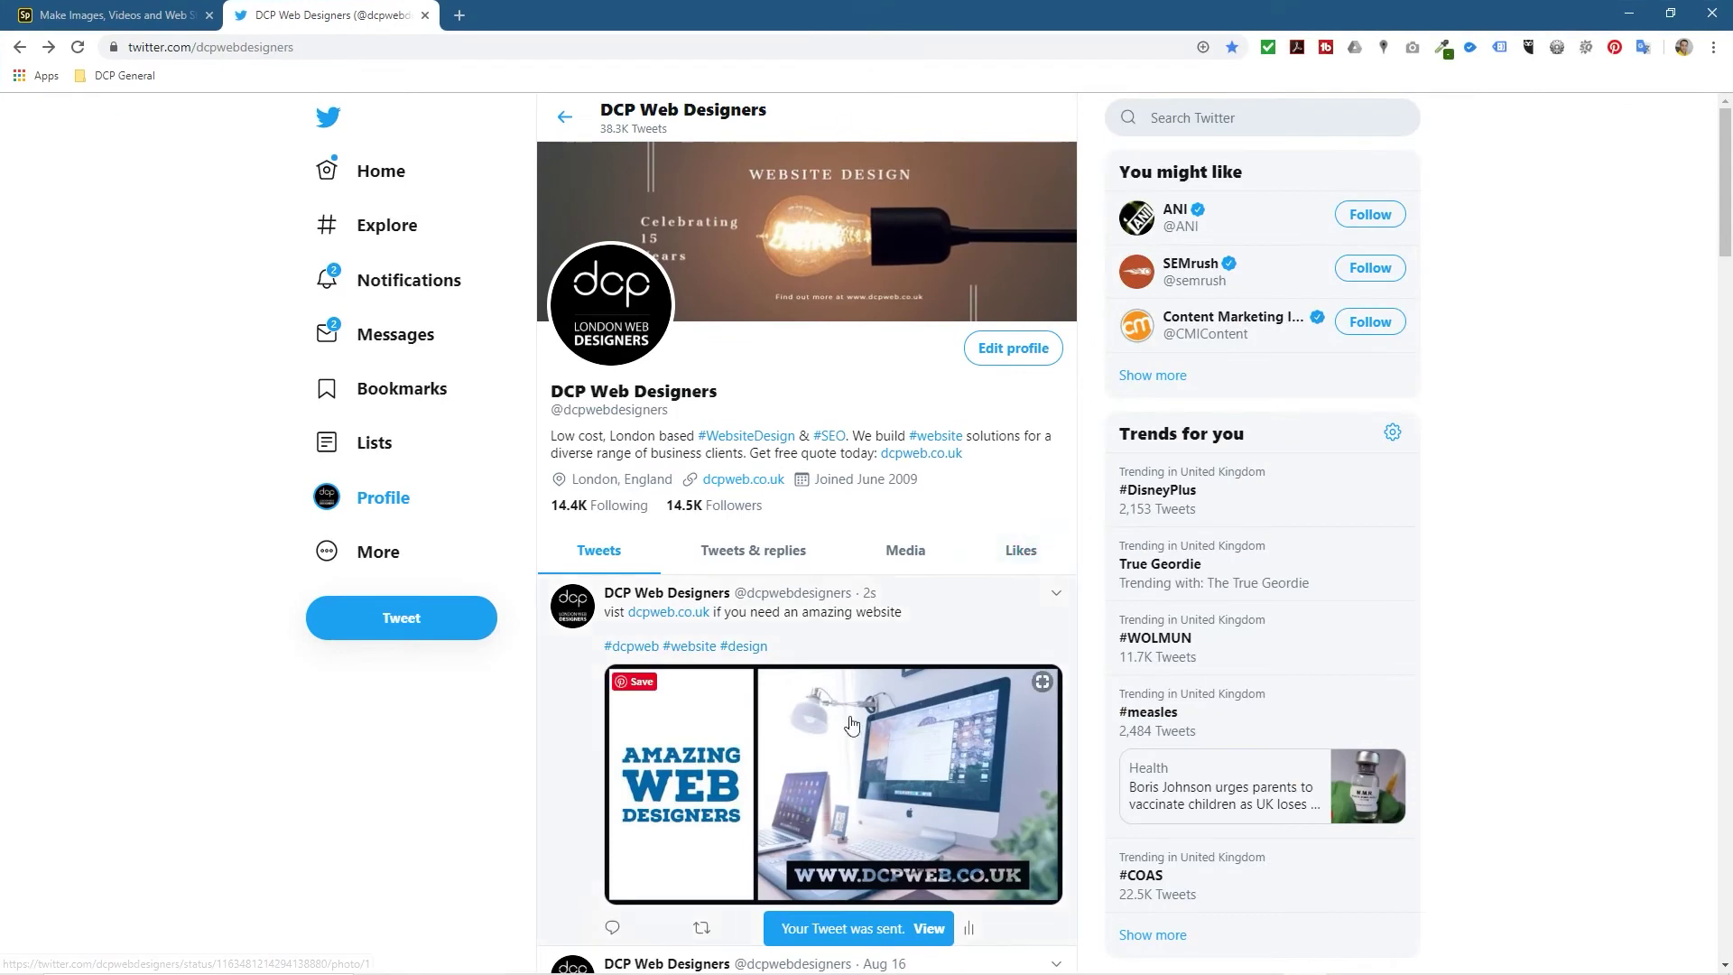
scroll(693, 745, "down", 3)
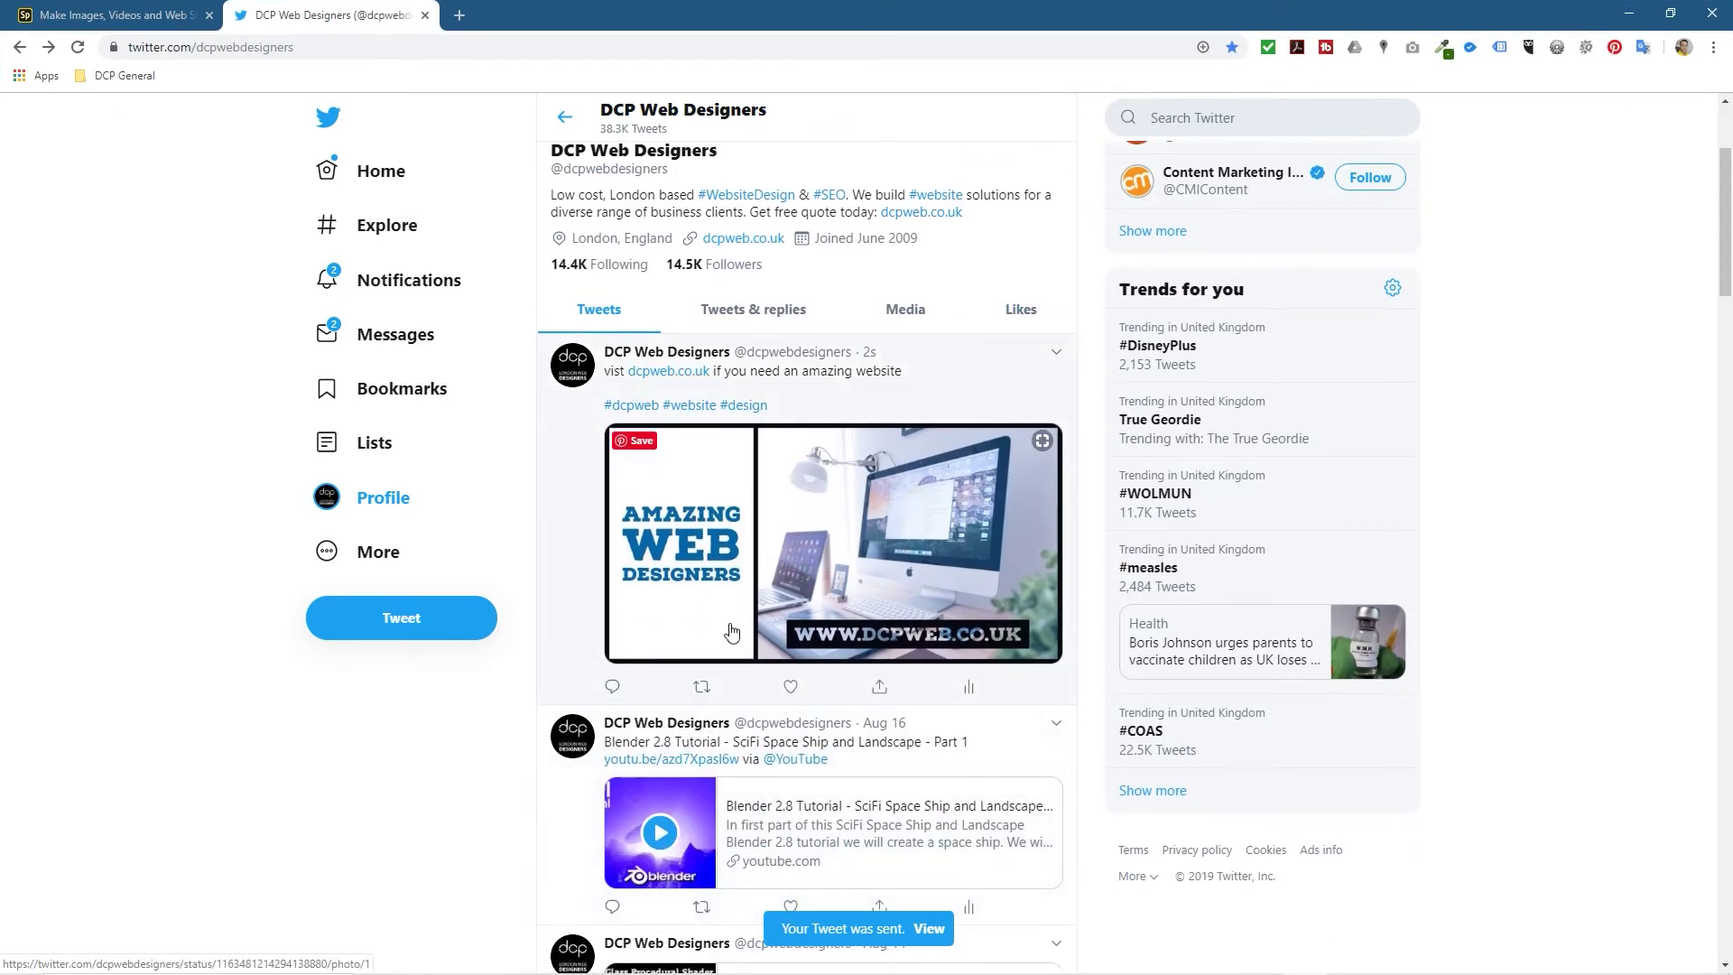
left_click(761, 531)
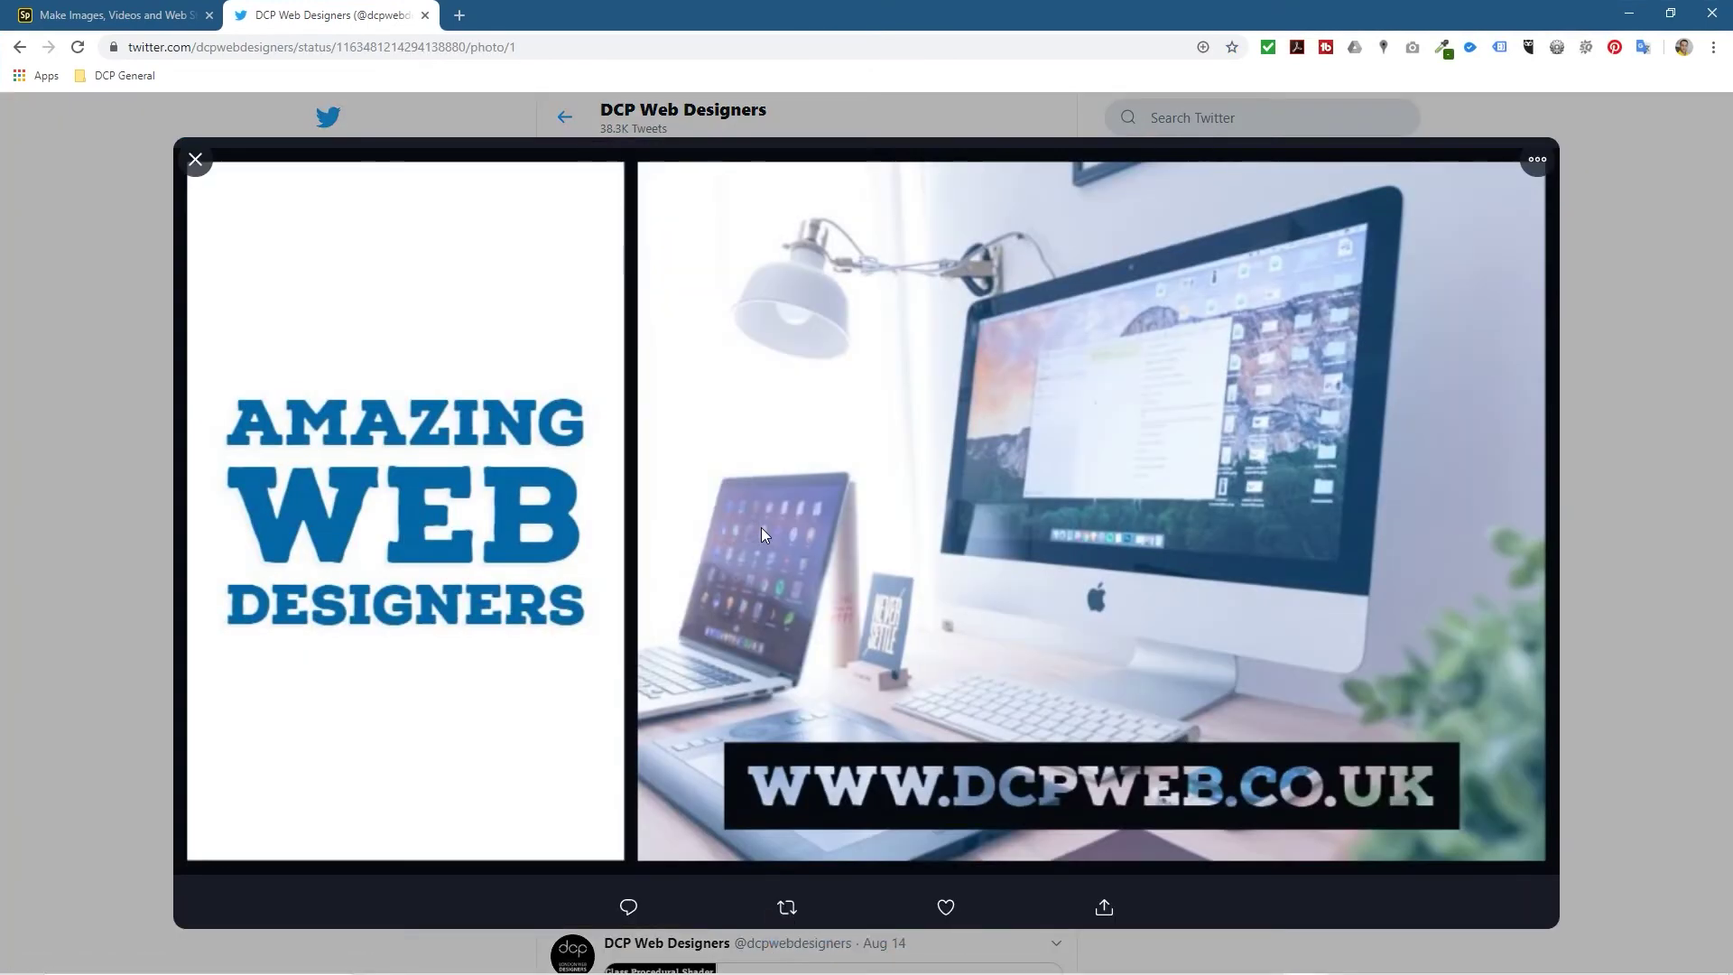
left_click(187, 158)
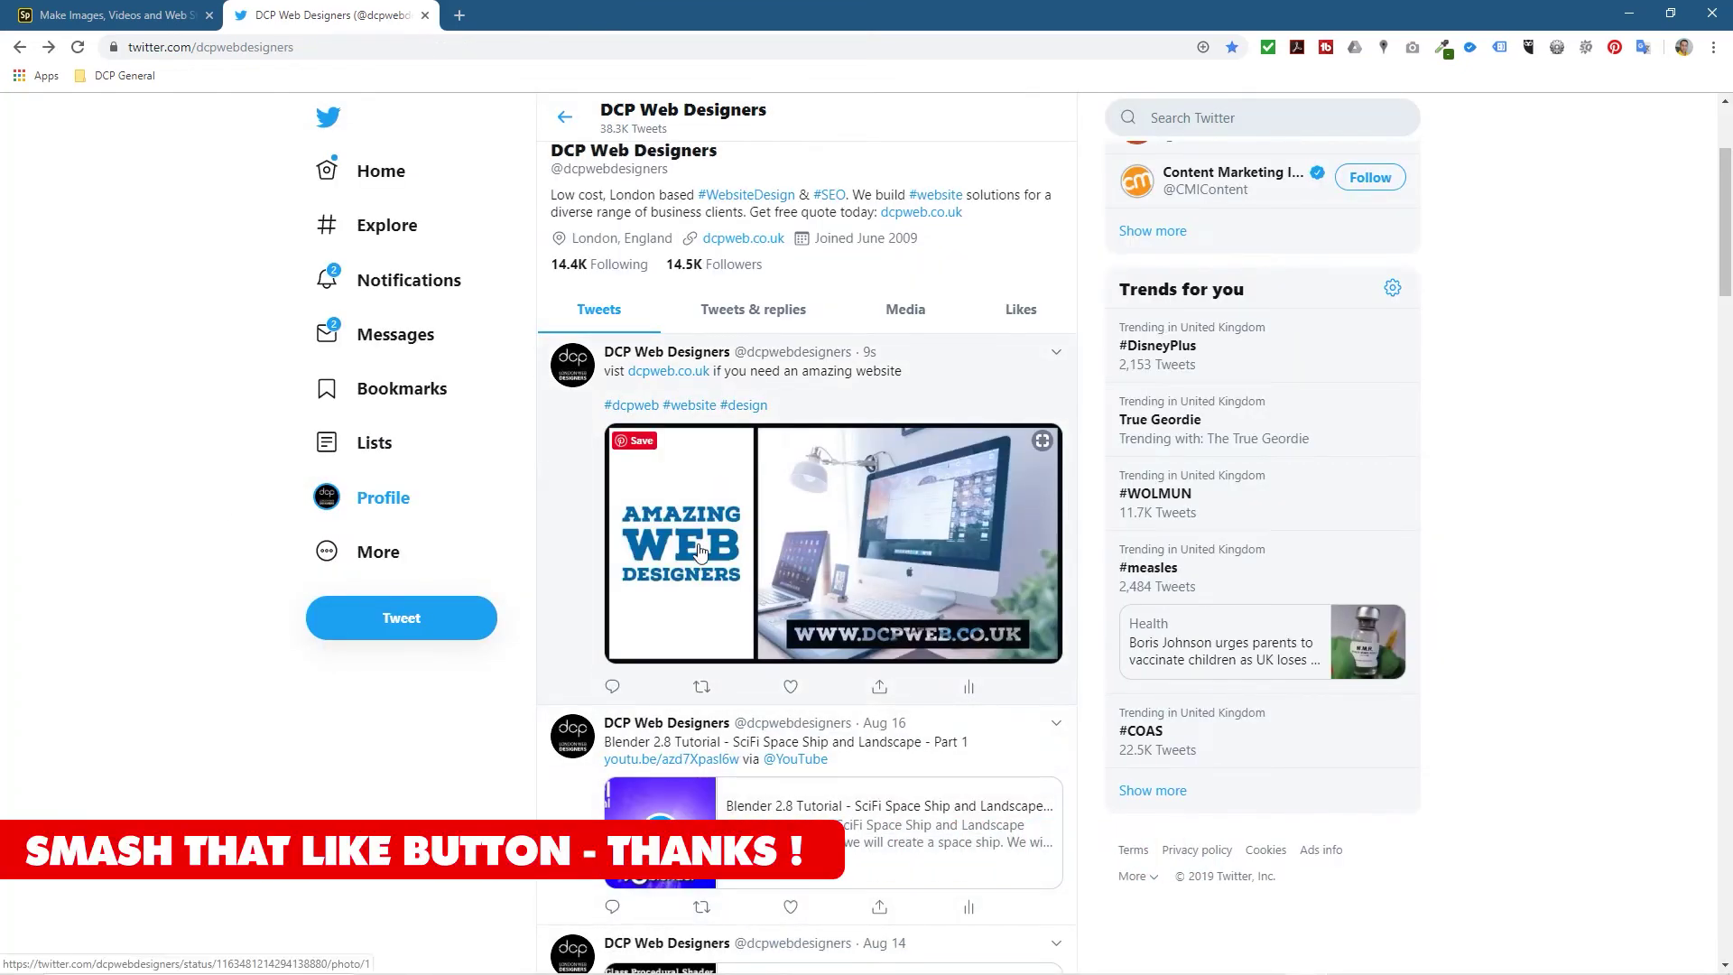
- Check the Twitter profile's header image at enlarged size and close the viewer
scroll(700, 550, "up", 3)
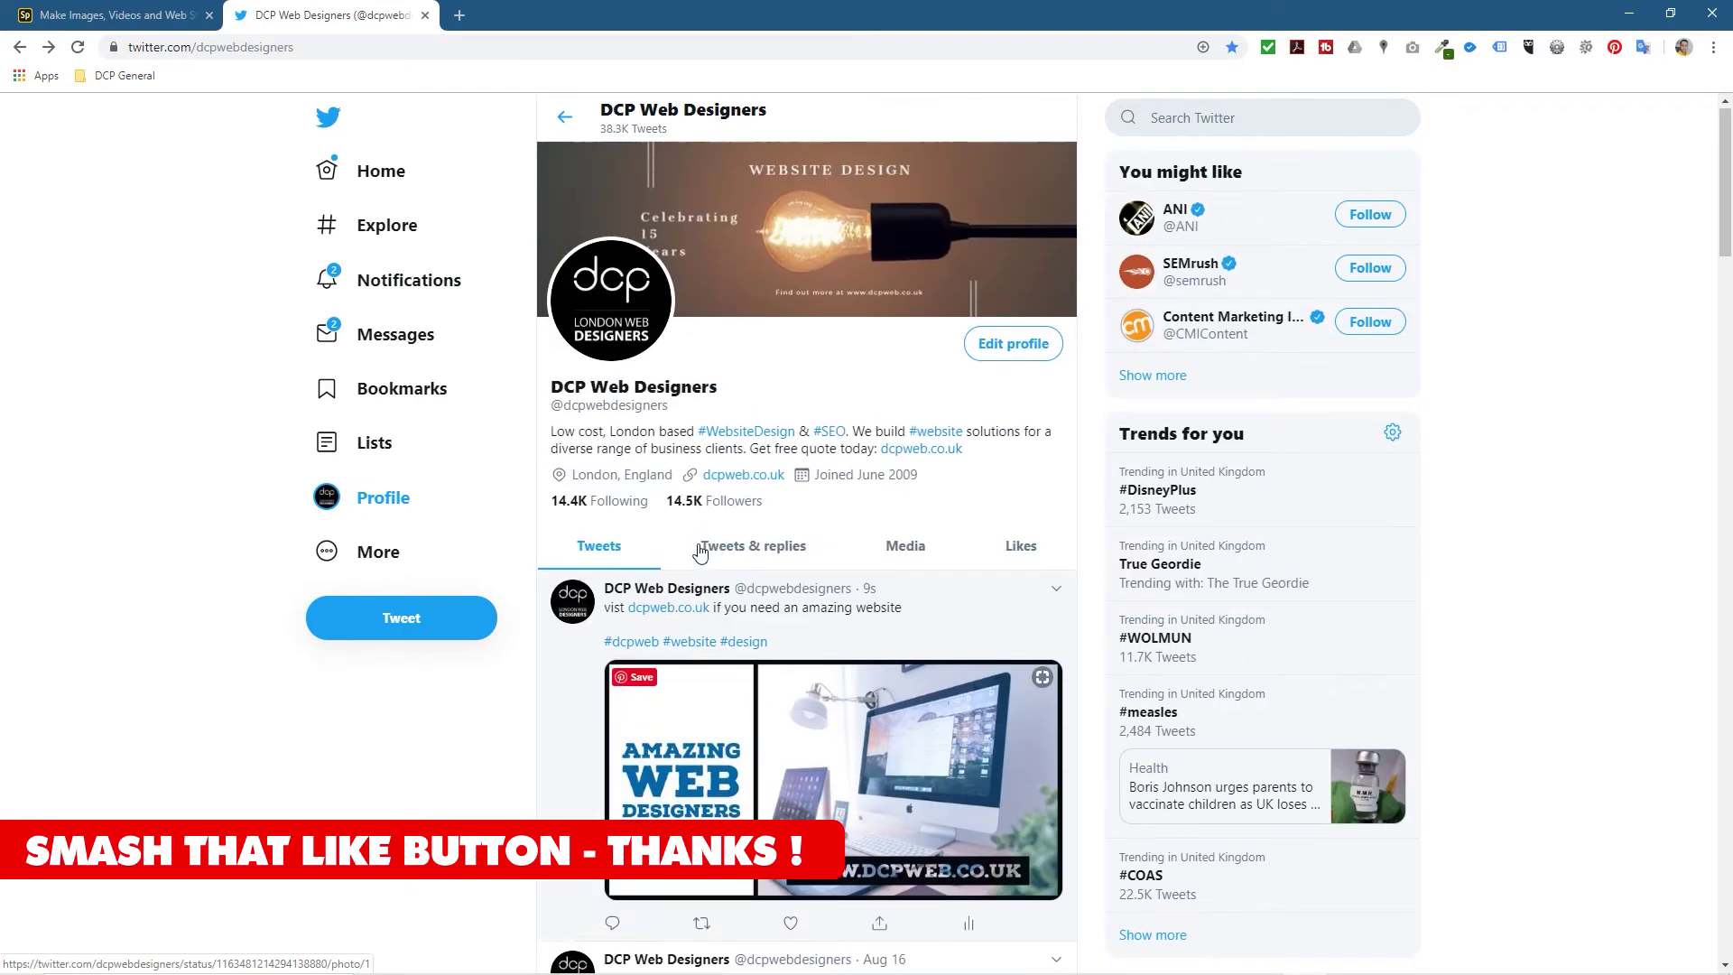
left_click(830, 203)
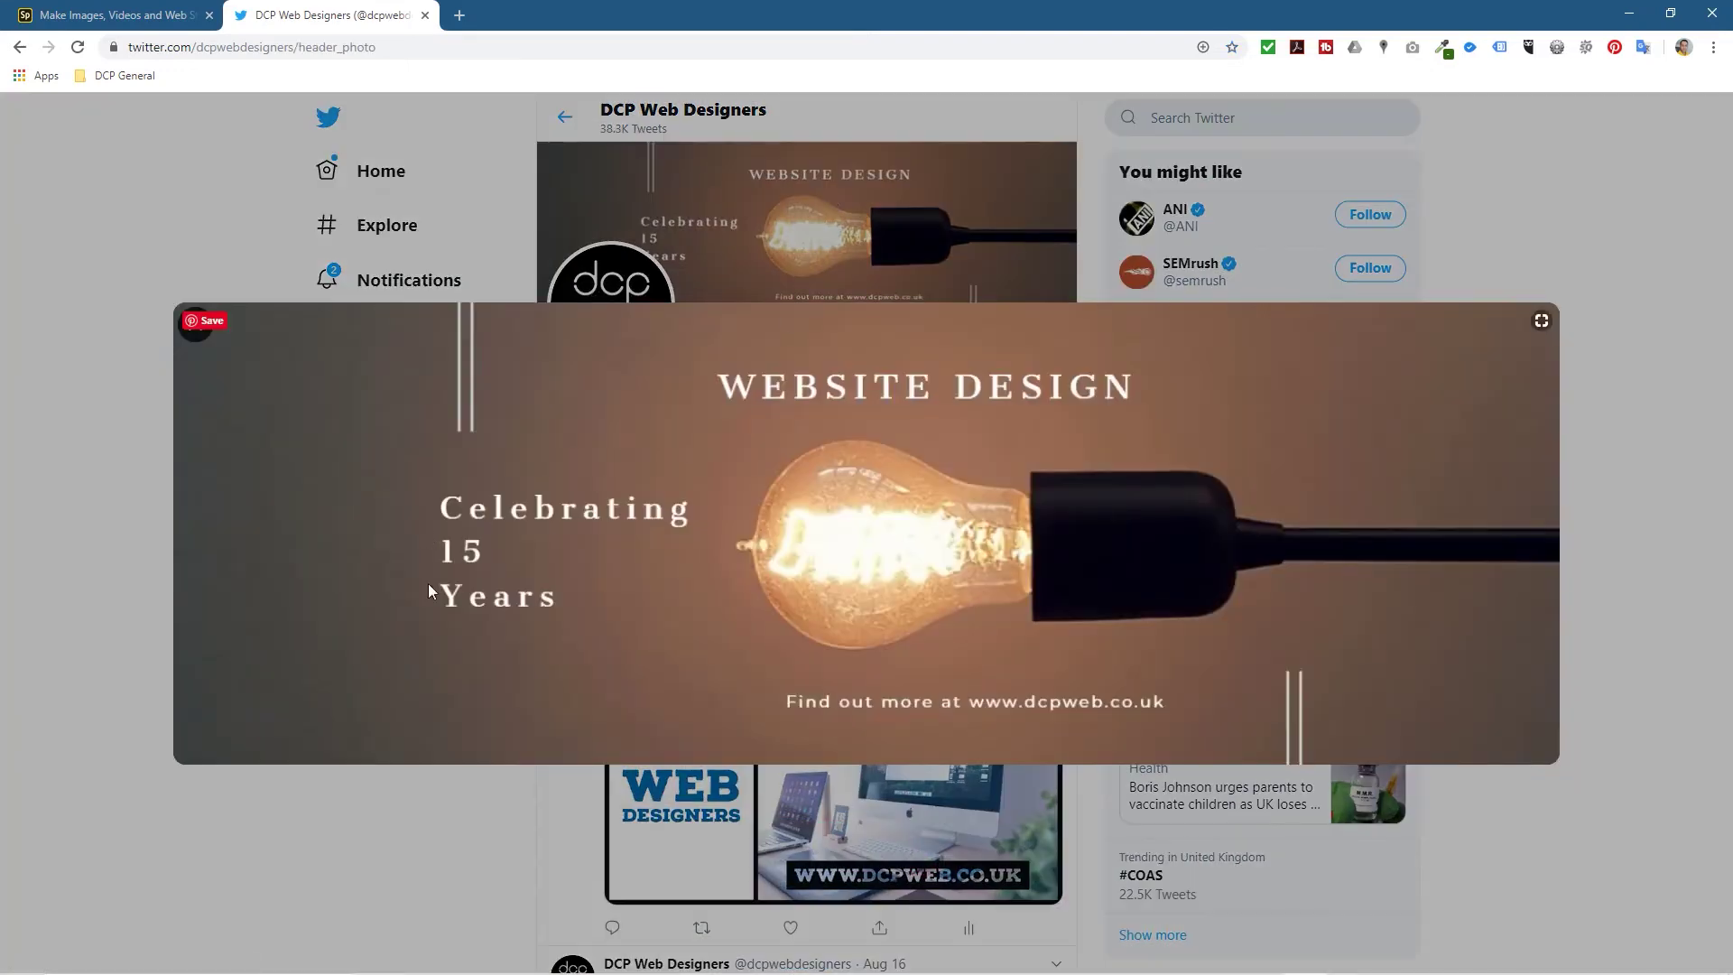
left_click(202, 227)
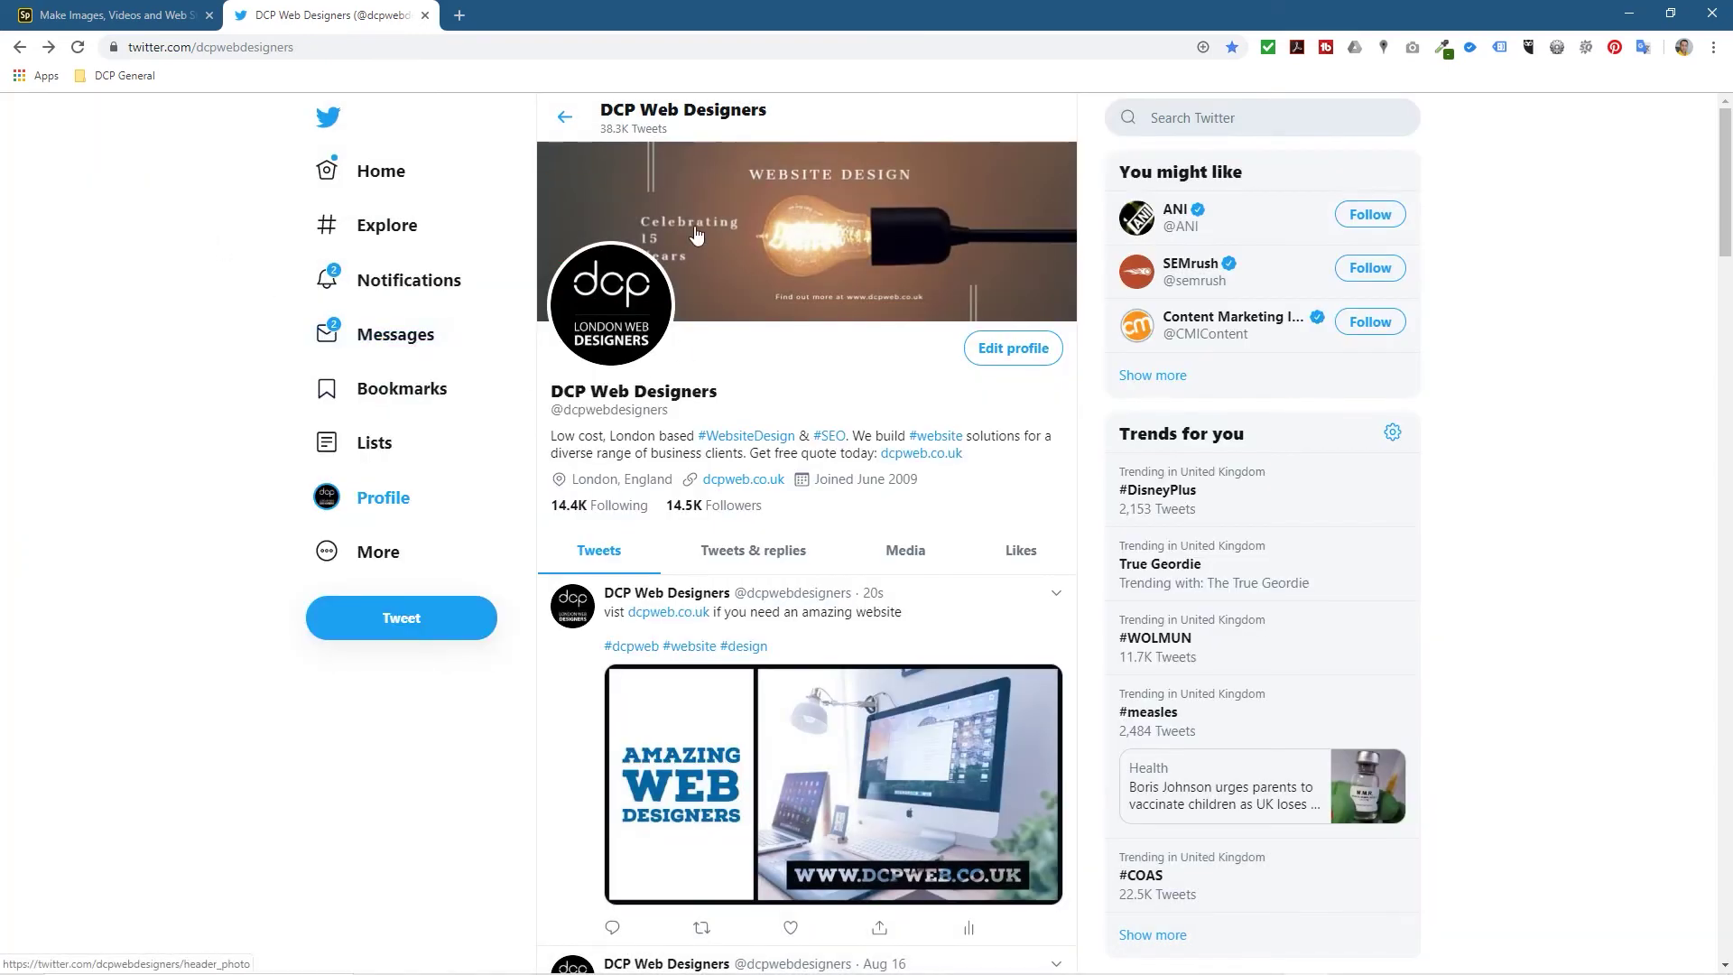
left_click(140, 15)
left_click(708, 330)
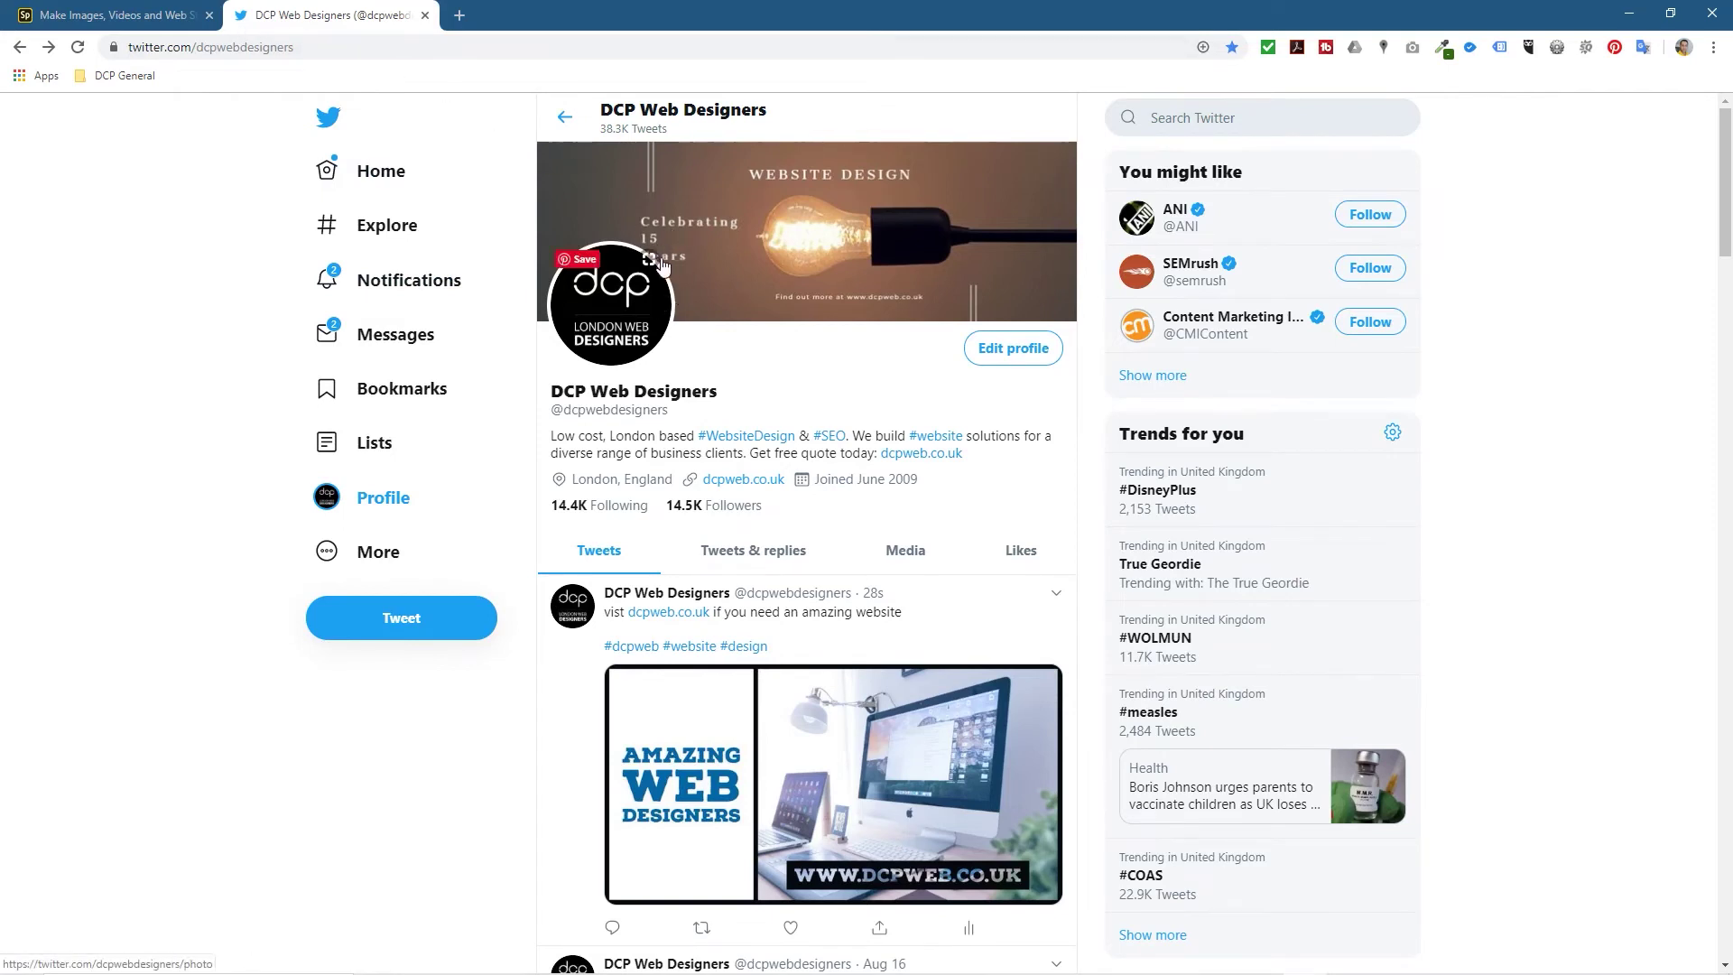
left_click(157, 25)
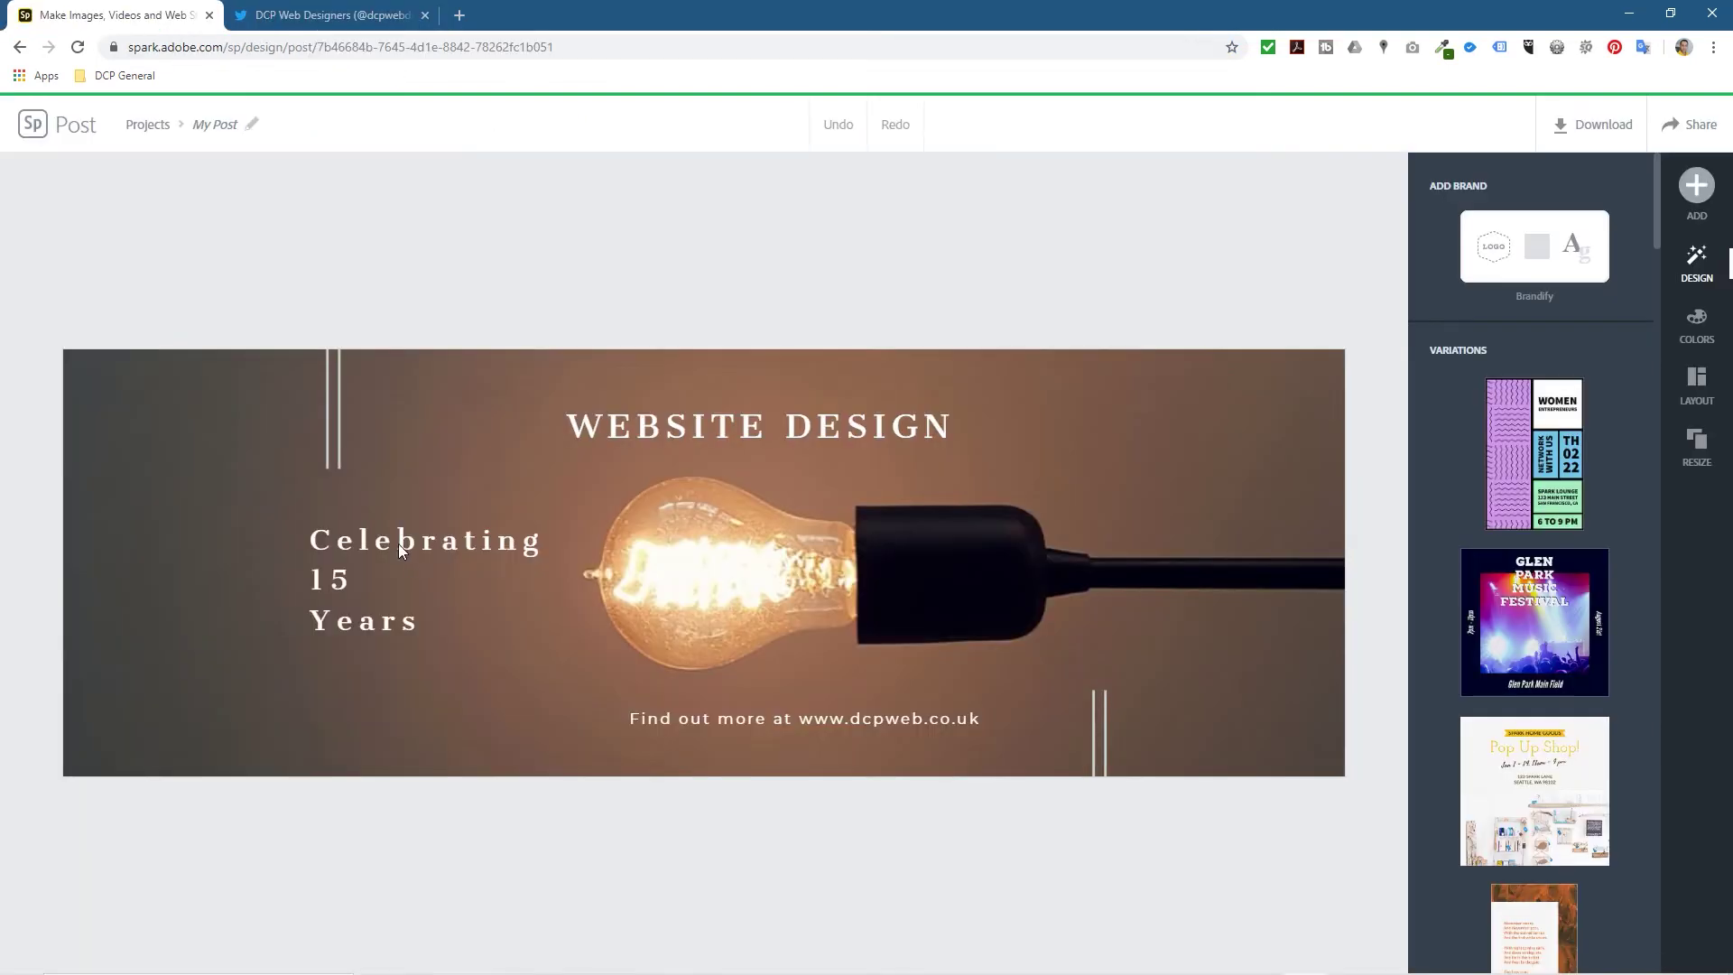
left_click(398, 543)
left_click_drag(398, 543, 462, 482)
left_click(530, 673)
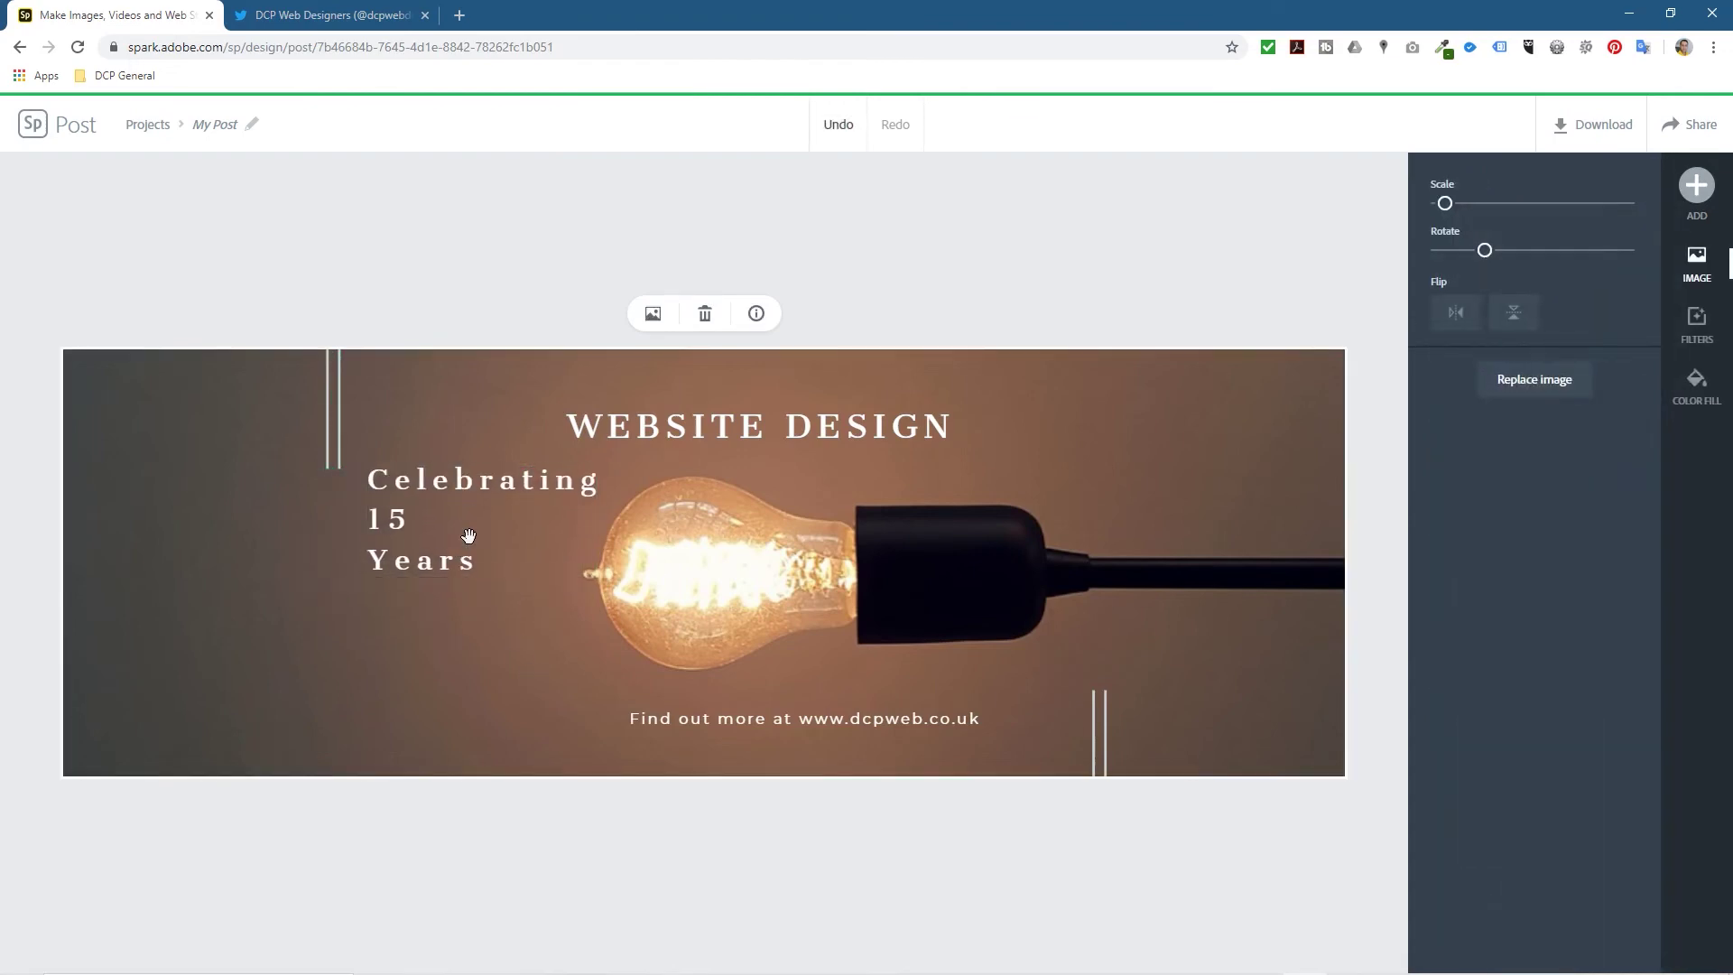
left_click(303, 12)
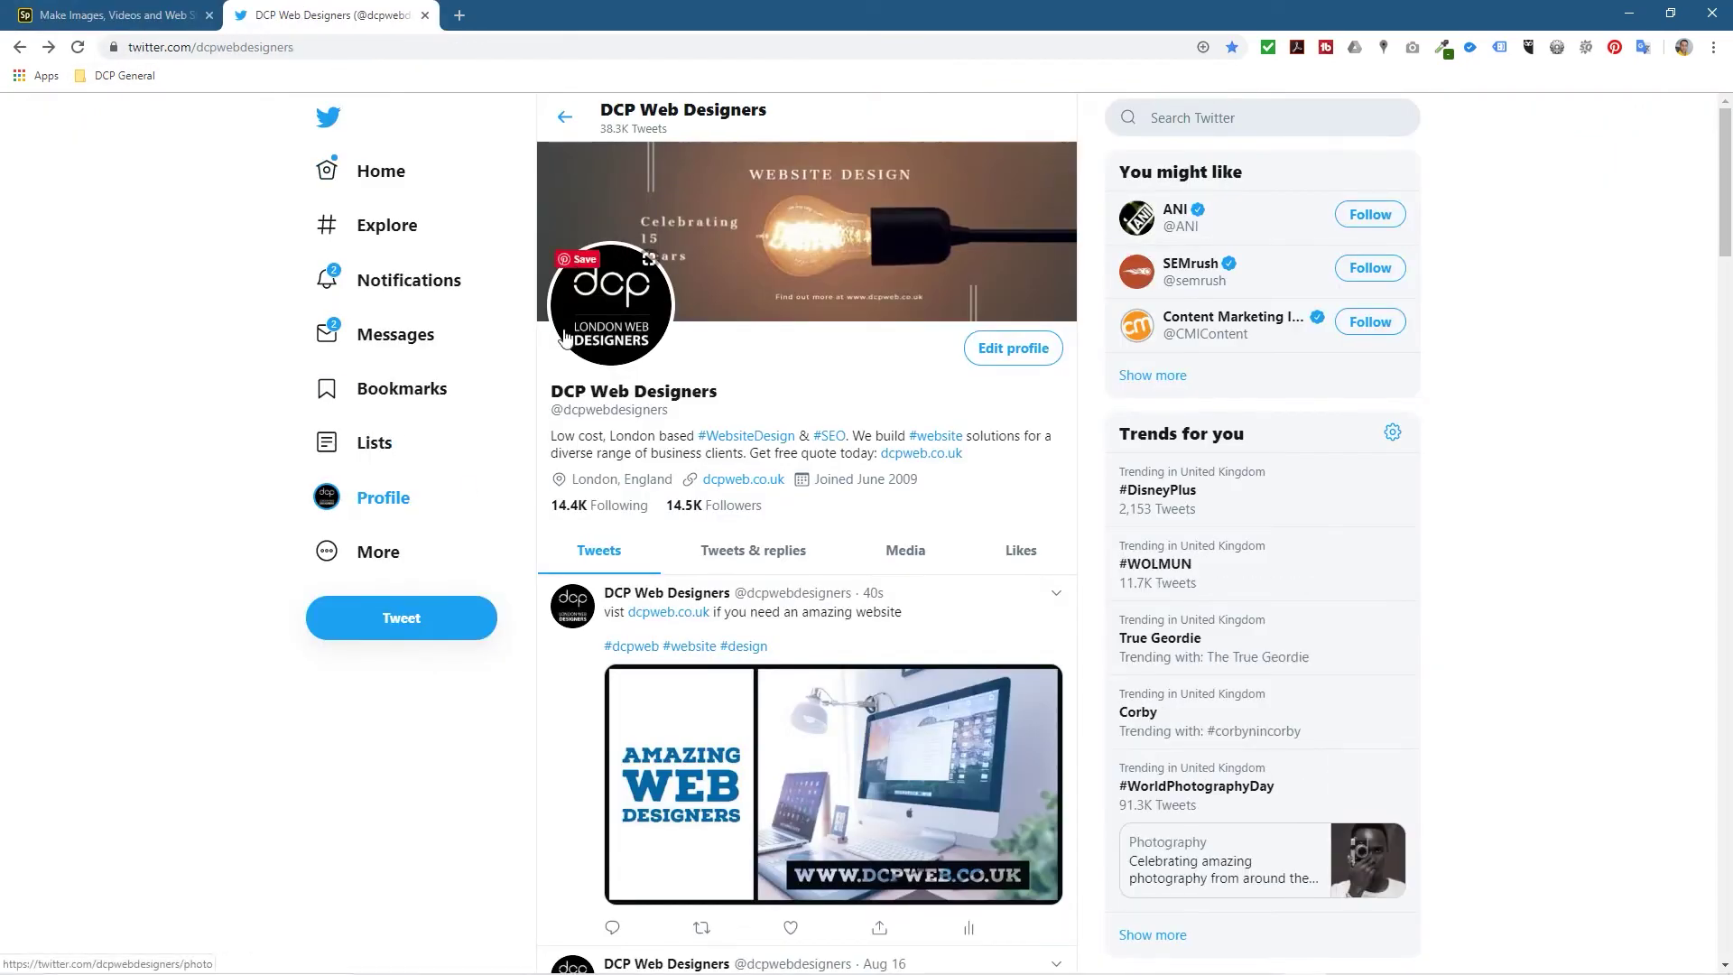
left_click(111, 11)
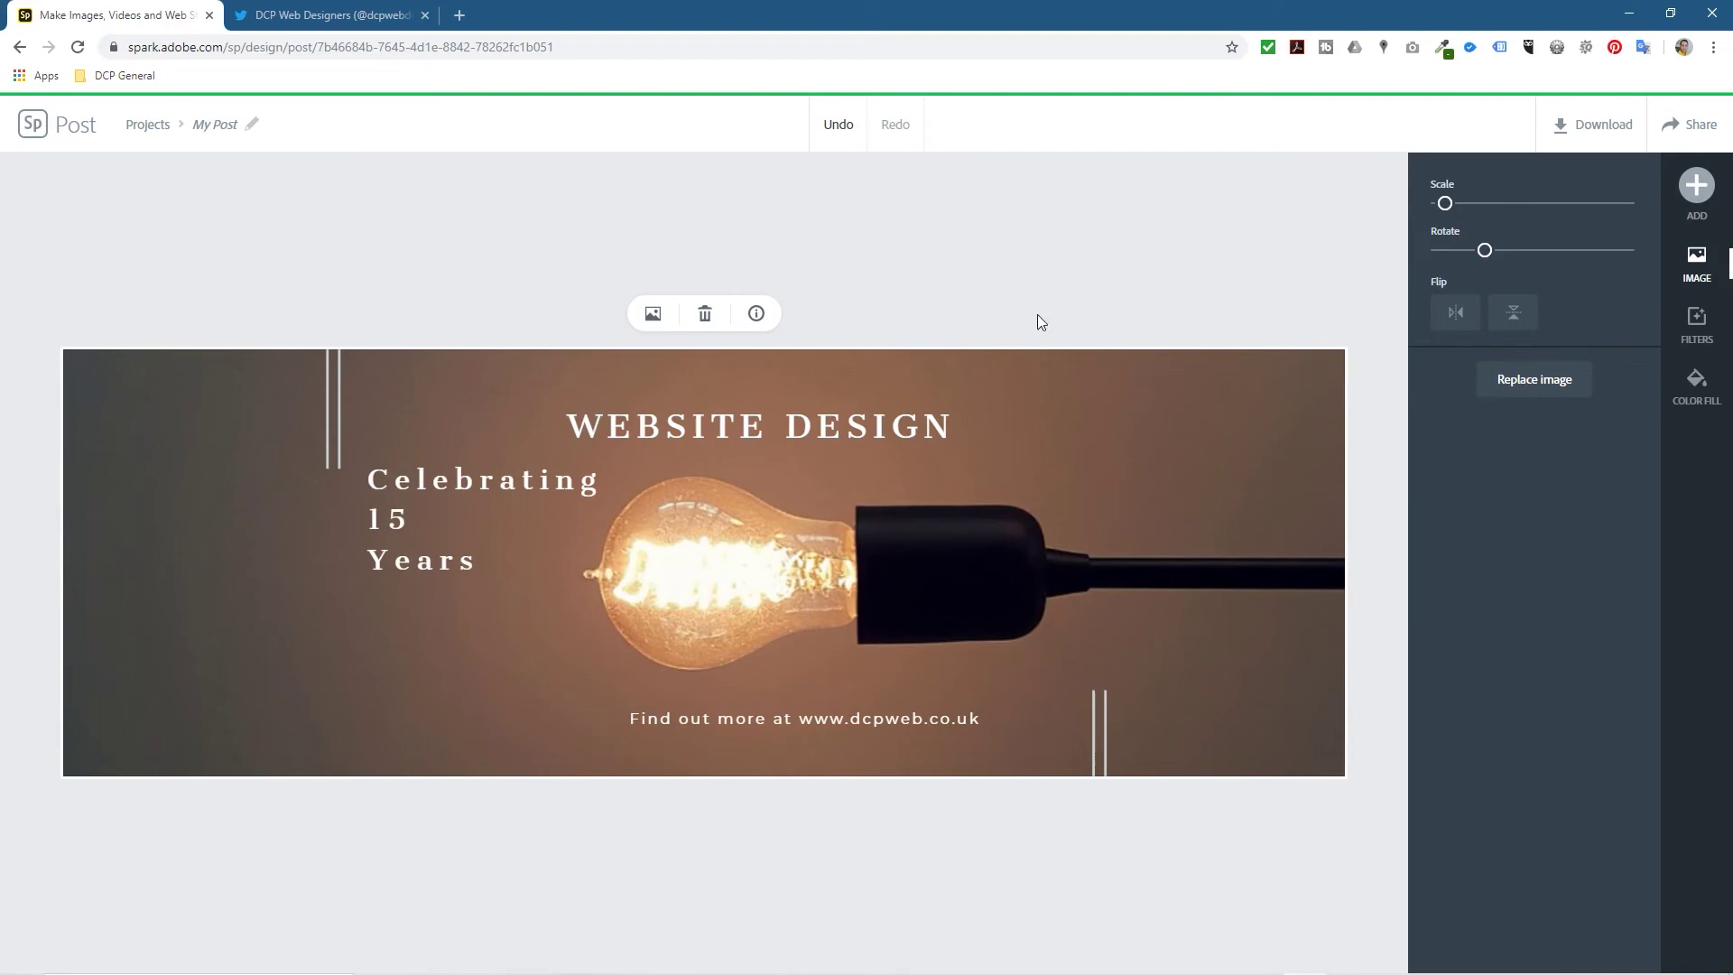
- Download the revised header project from the projects list and place the browser beside the File Explorer window
left_click(148, 125)
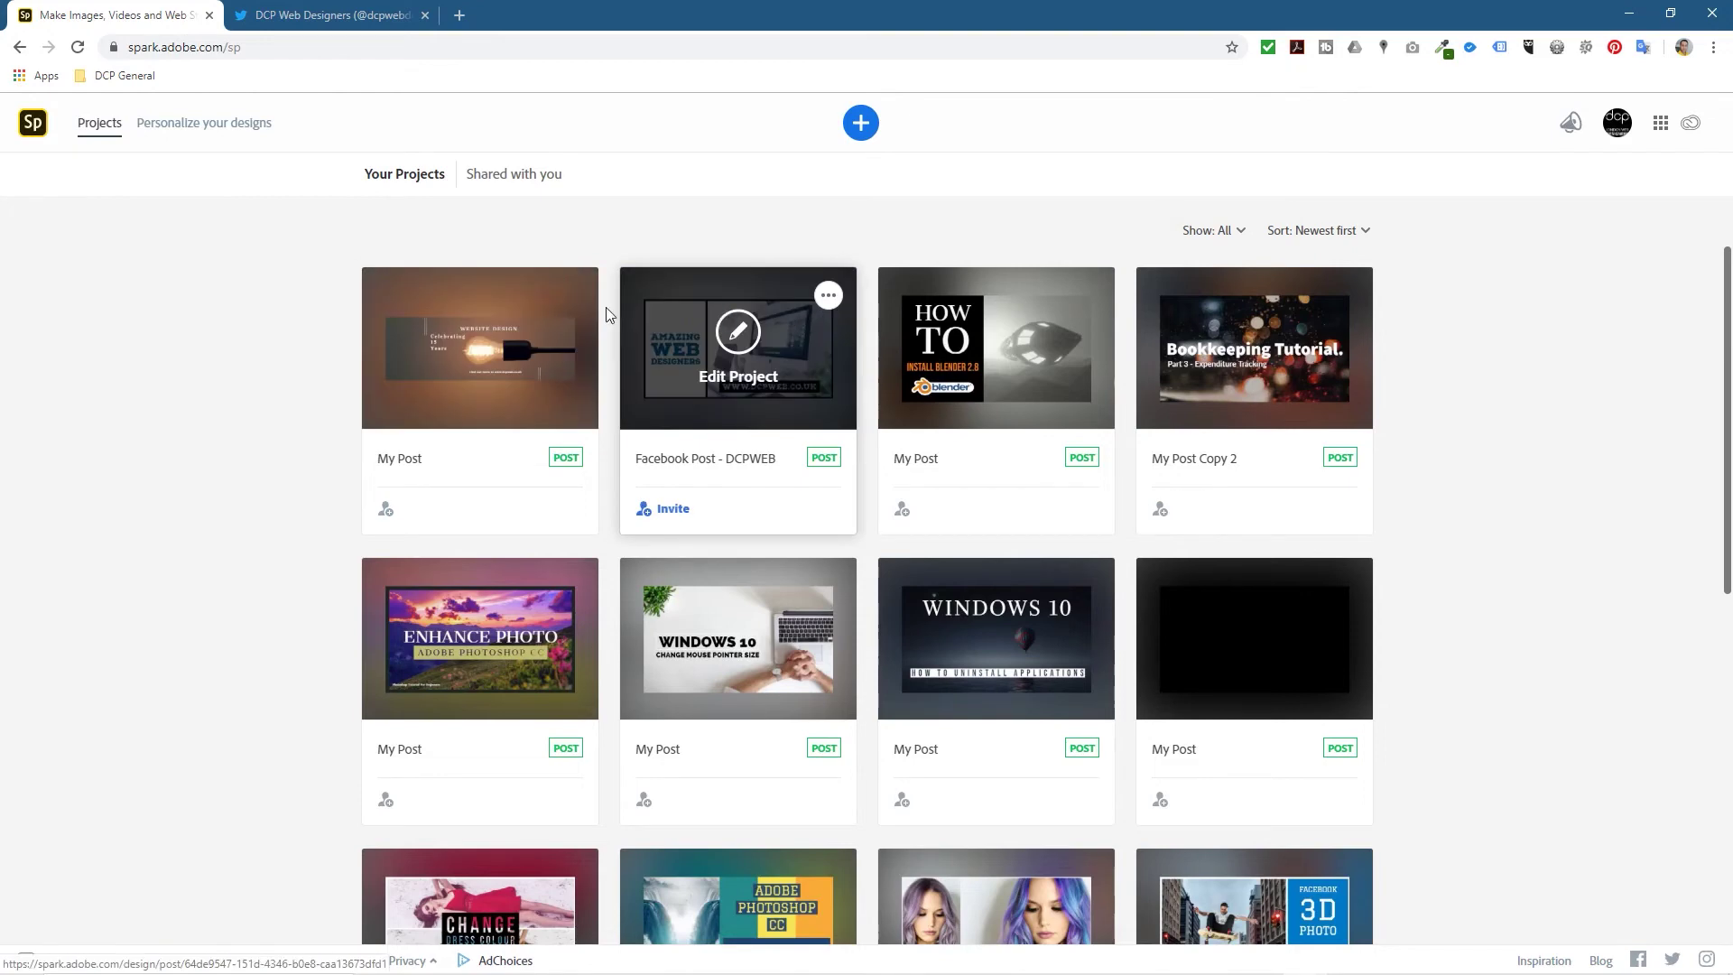
left_click(570, 296)
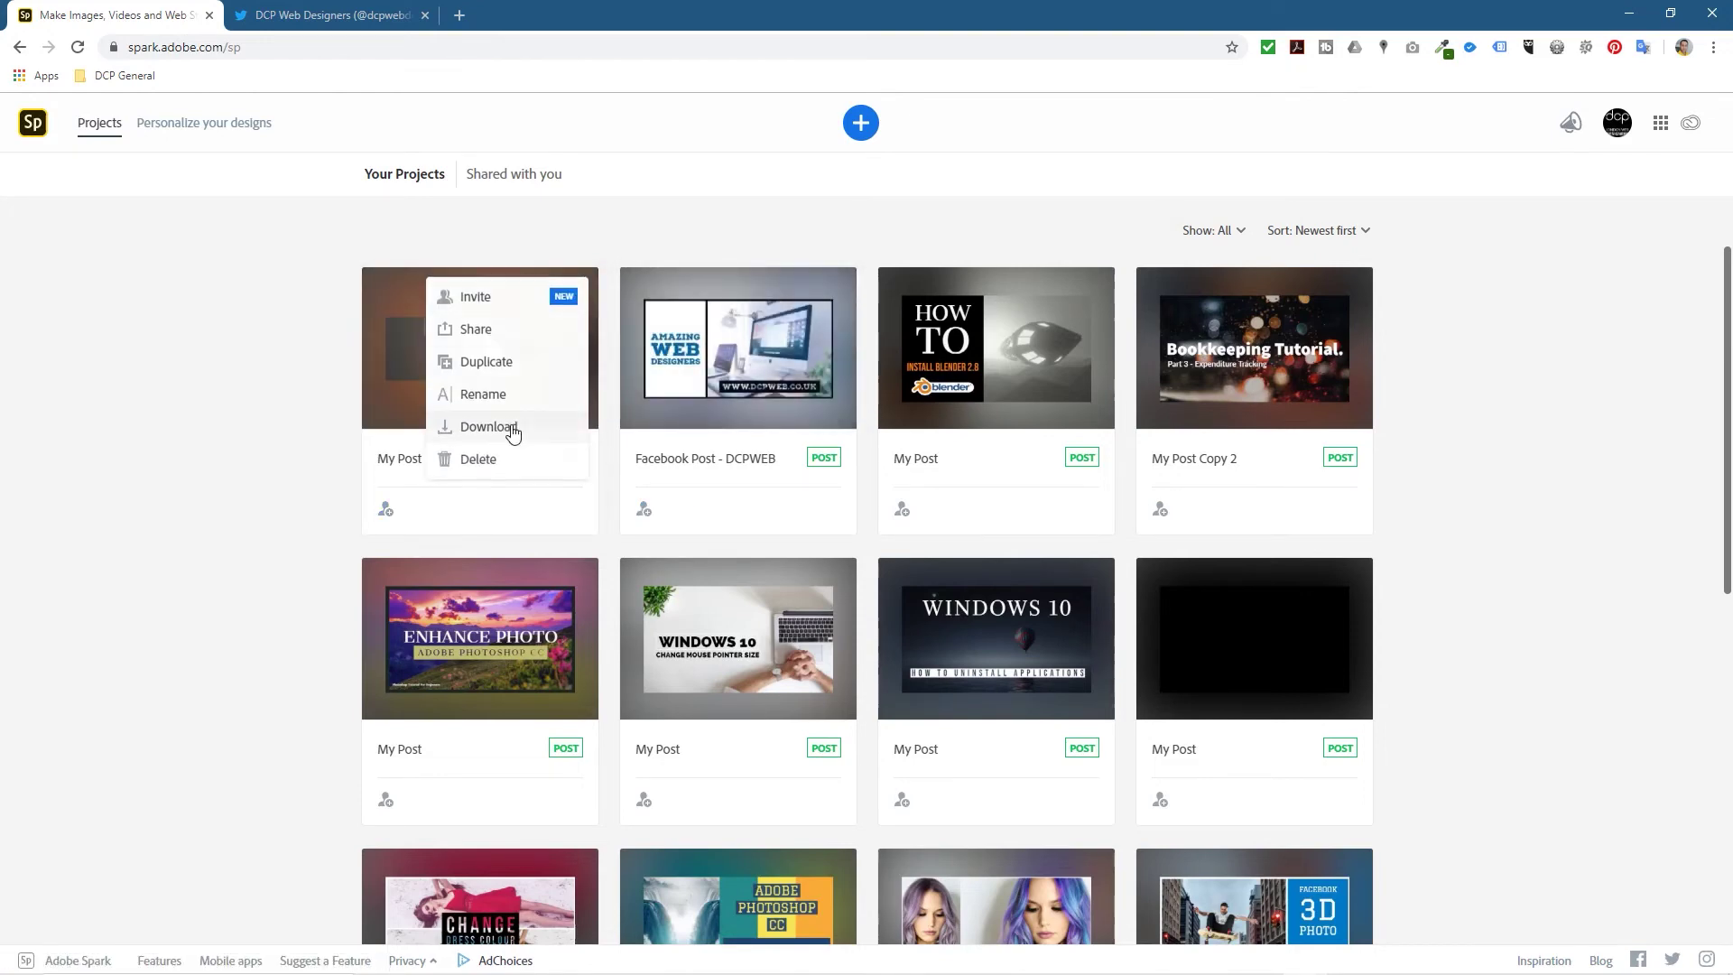
left_click(512, 431)
left_click_drag(972, 25, 7, 167)
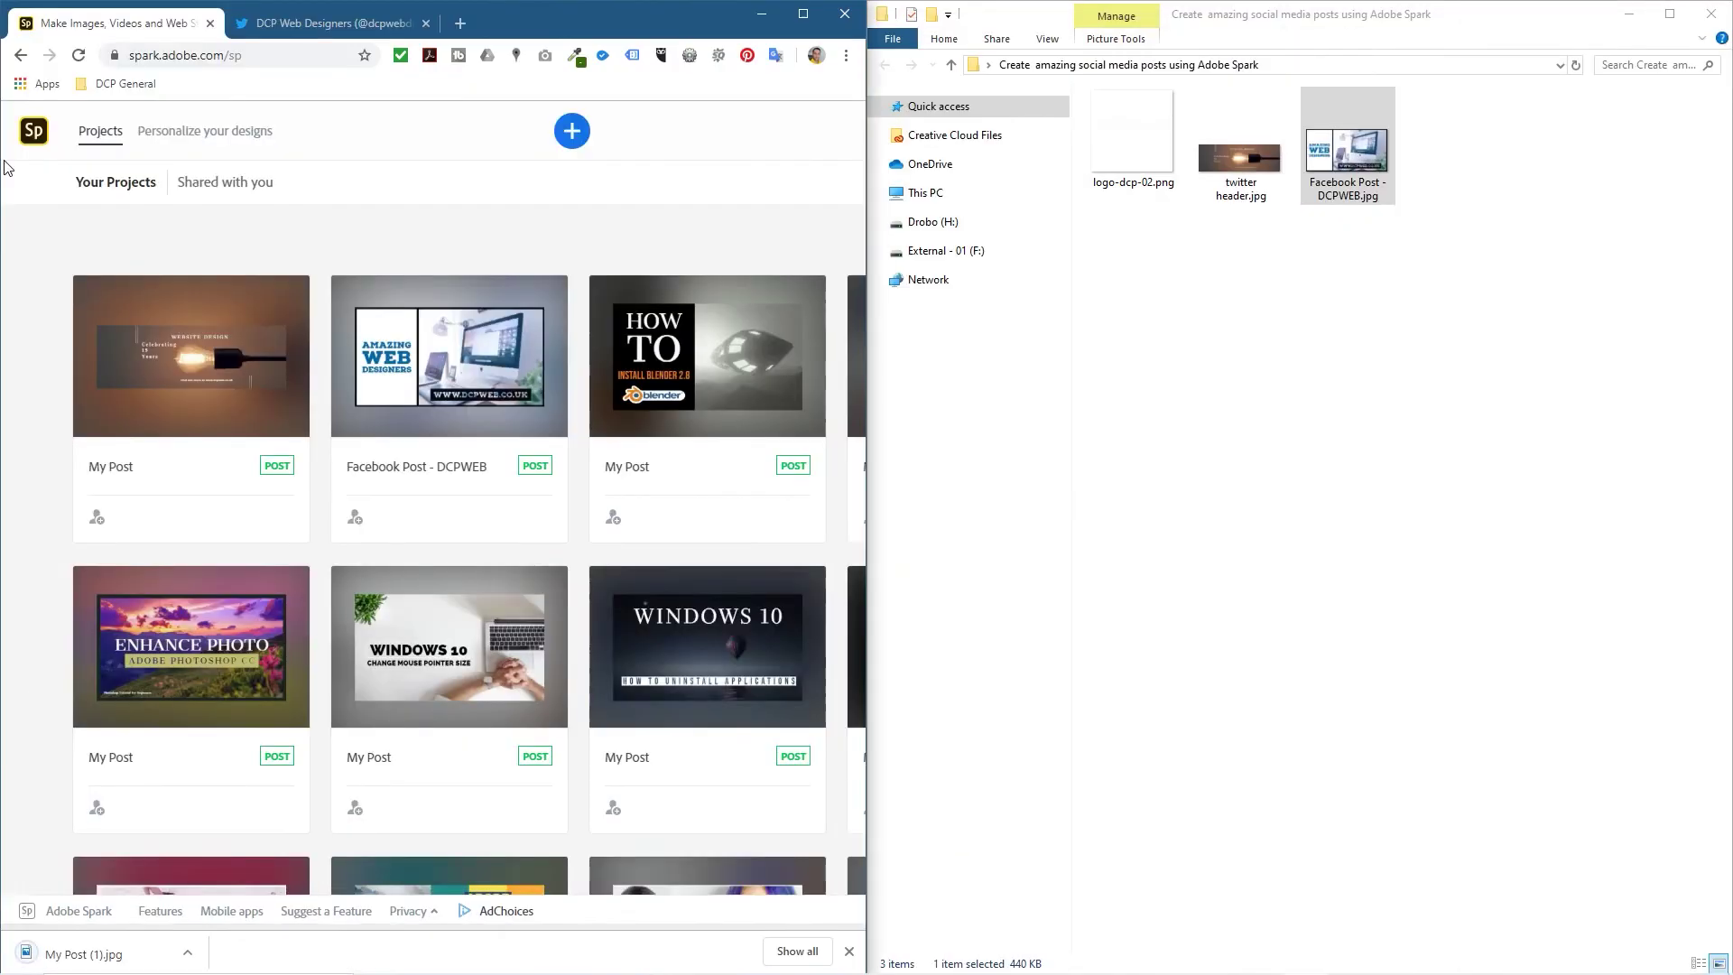
- Delete twitter header.jpg from the project folder and add the downloaded My Post (1).jpg to it
left_click(1259, 165)
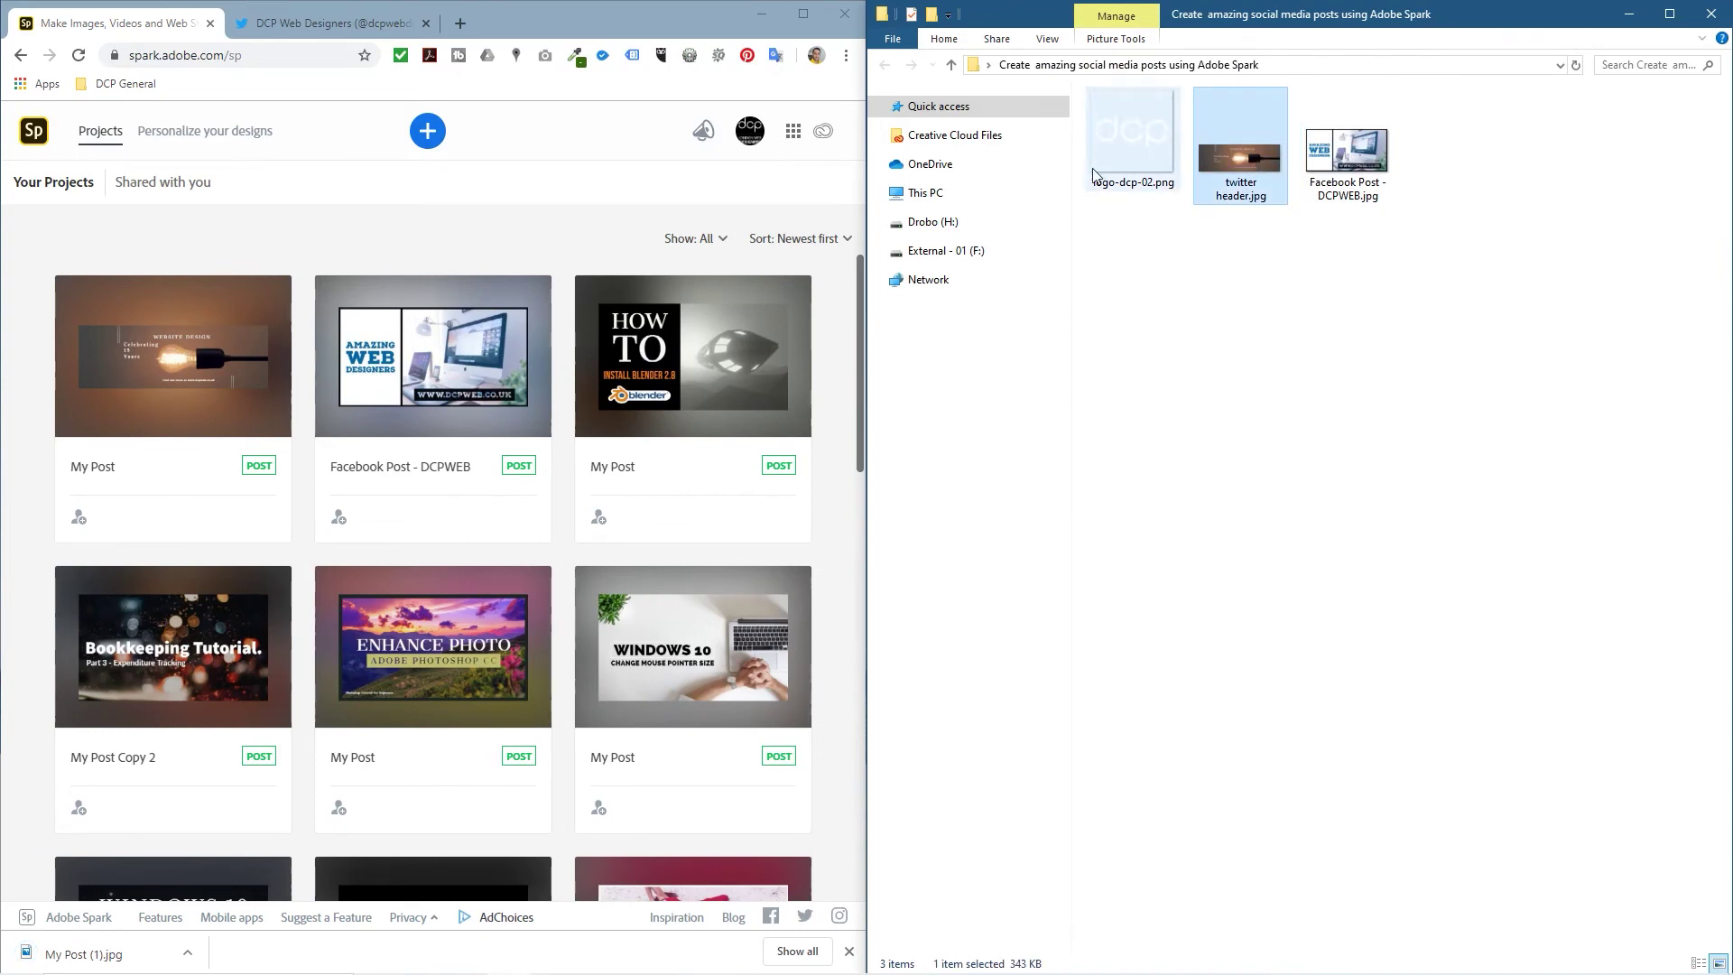
key("Delete")
left_click_drag(83, 954, 1245, 388)
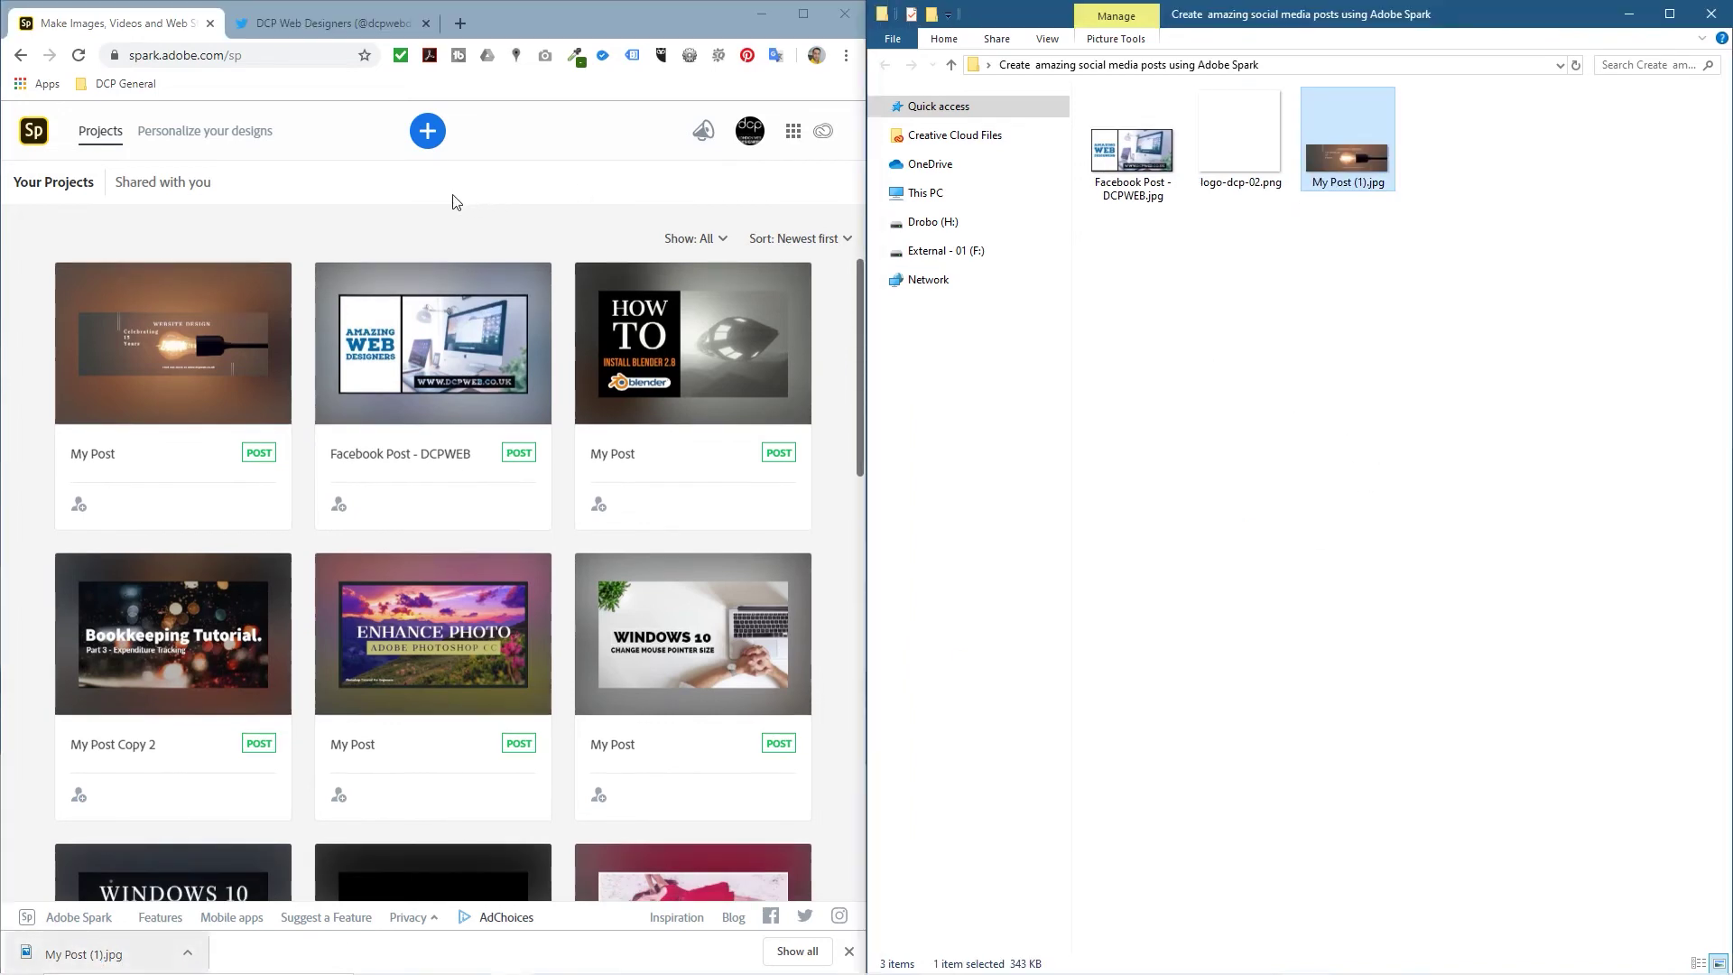
- Replace the Twitter profile's header image with My Post (1).jpg and save the profile
left_click(329, 26)
left_click(636, 353)
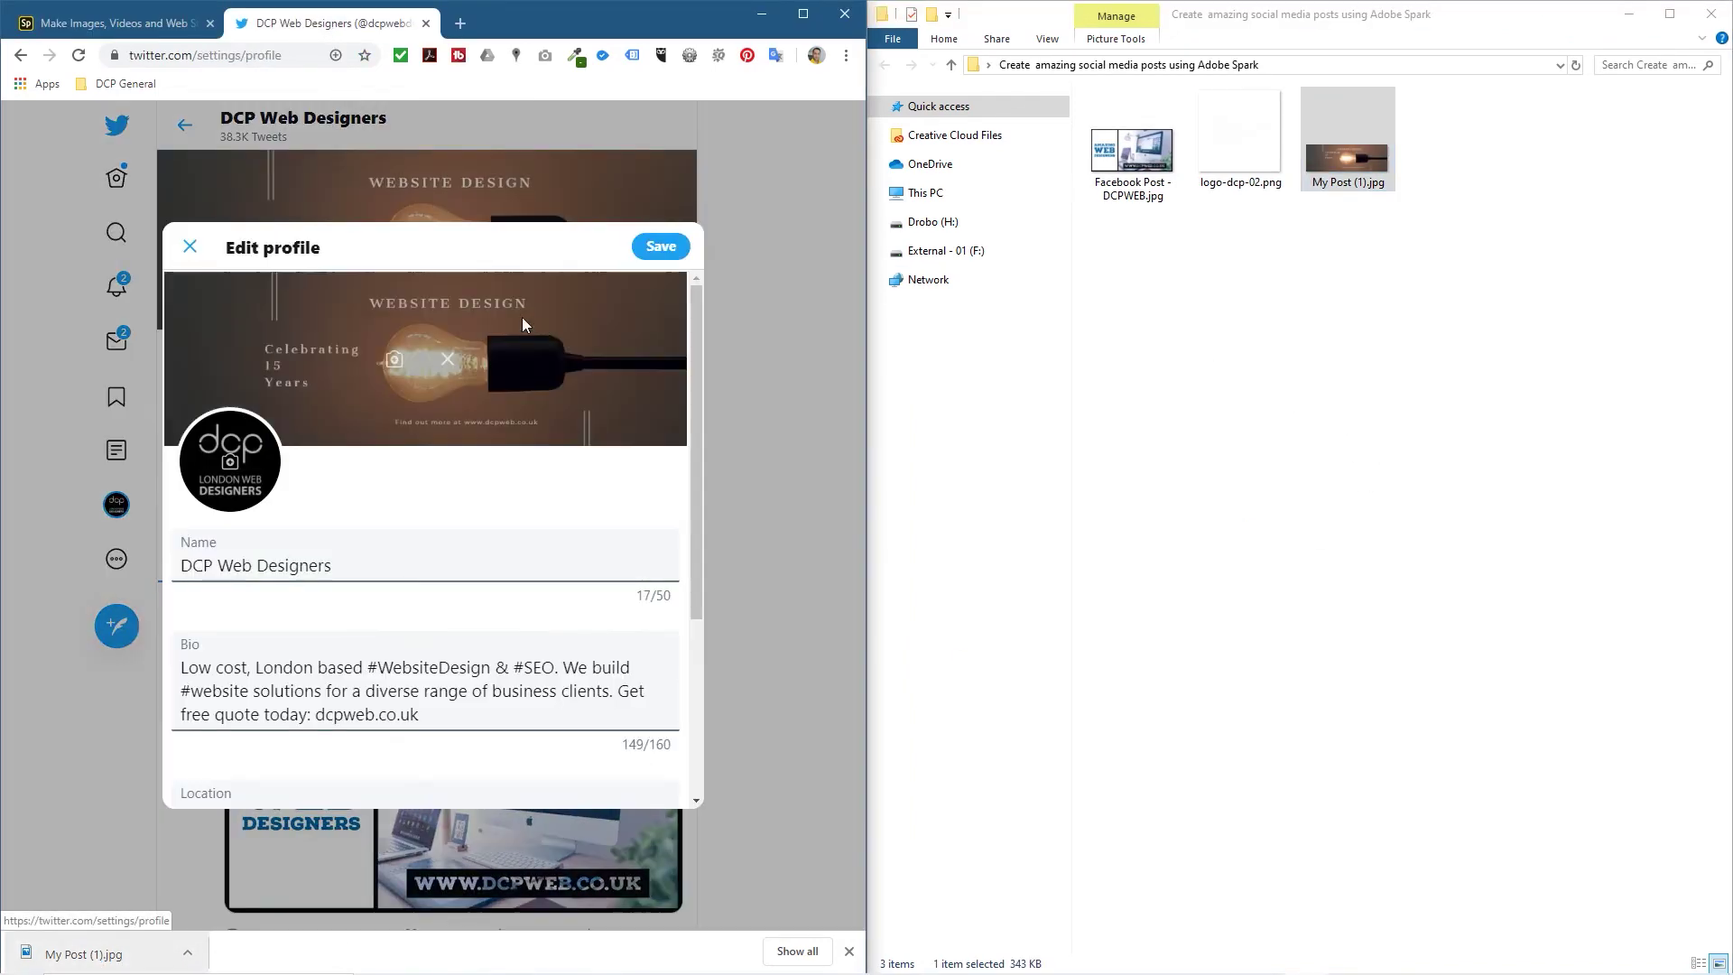
left_click(395, 359)
left_click(404, 171)
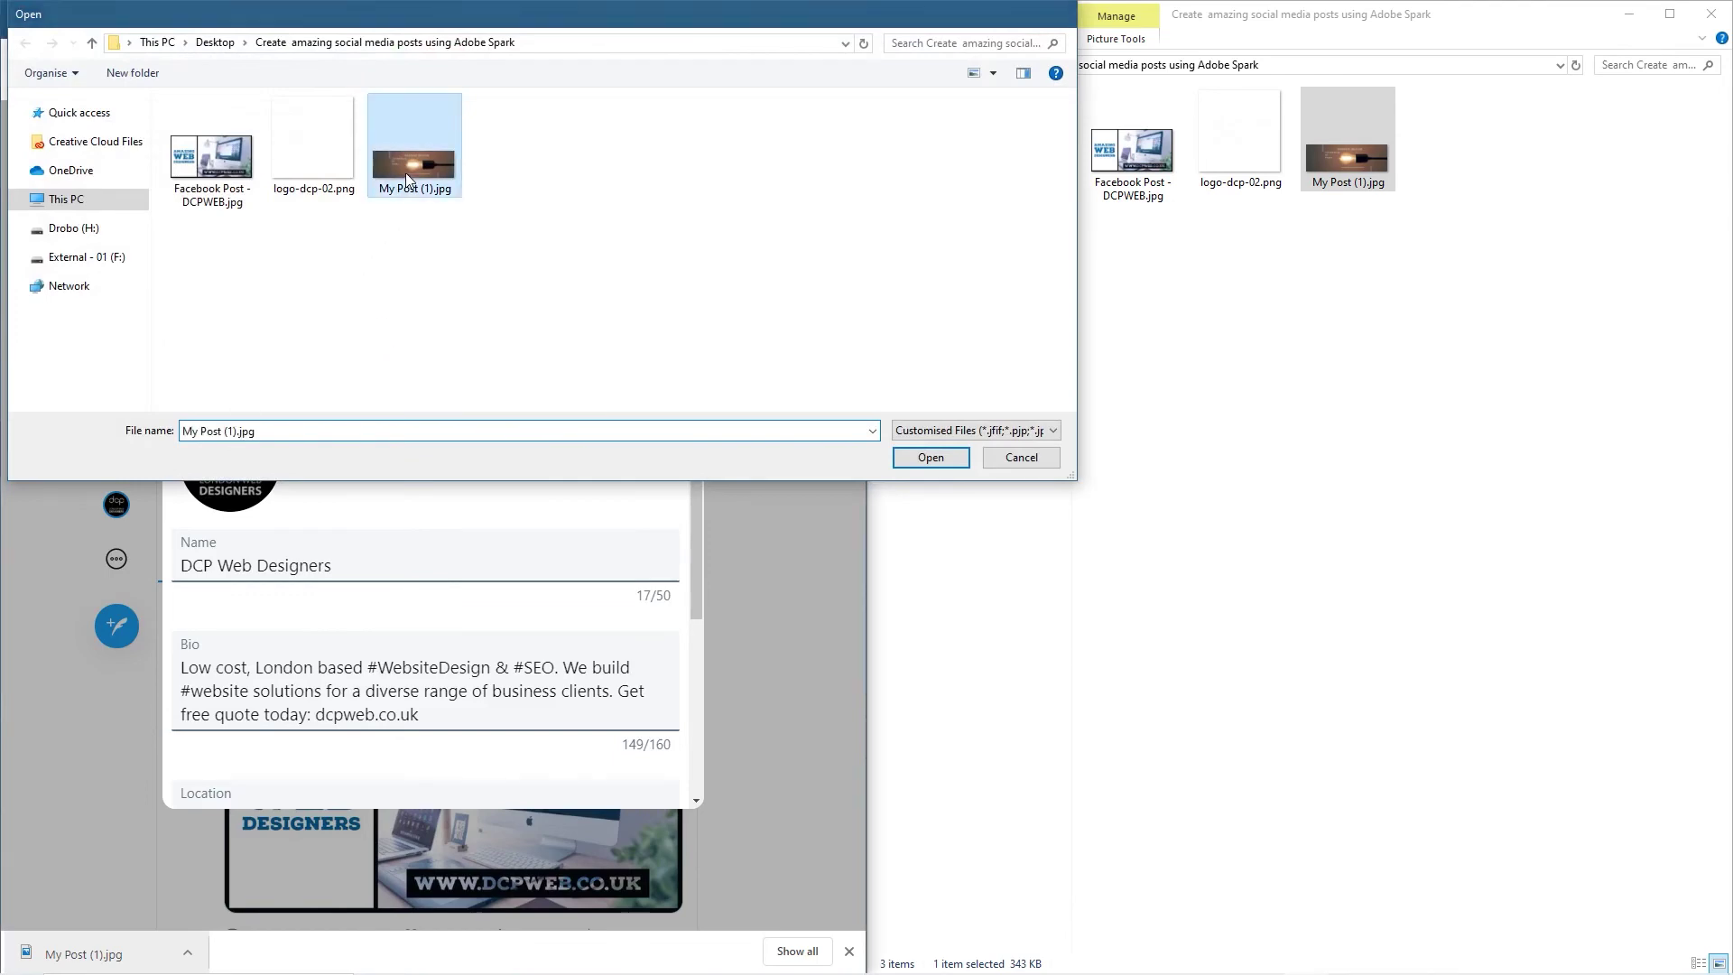
double_click(404, 172)
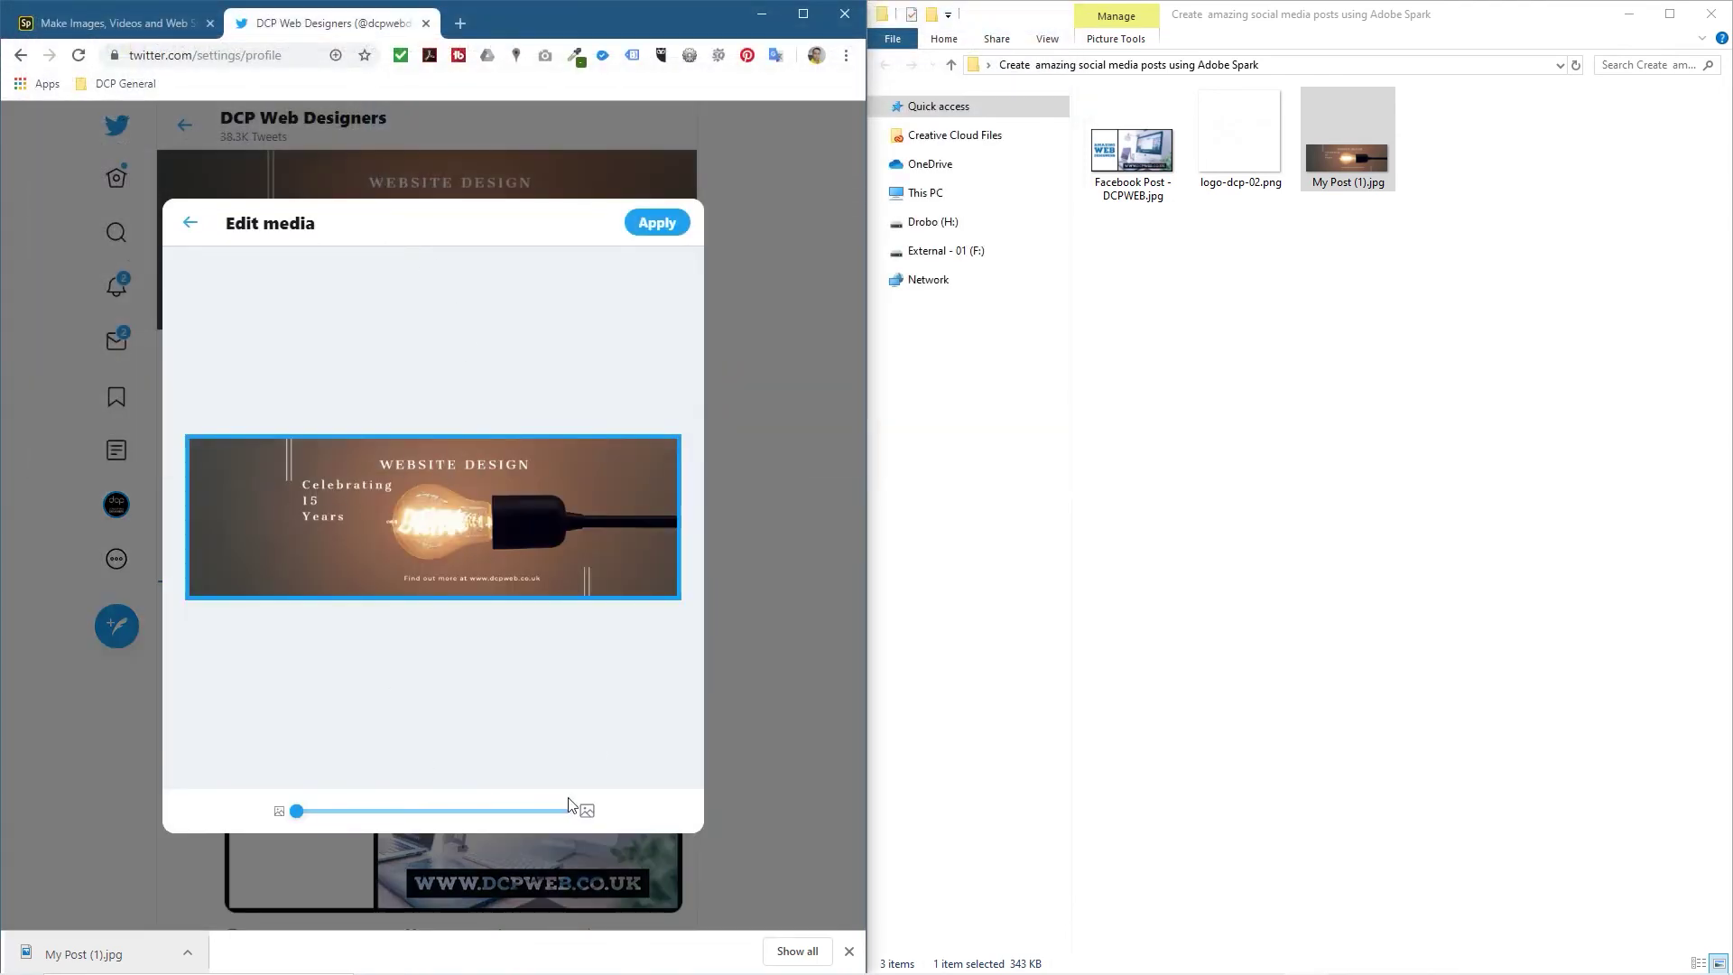
left_click(657, 222)
left_click(641, 257)
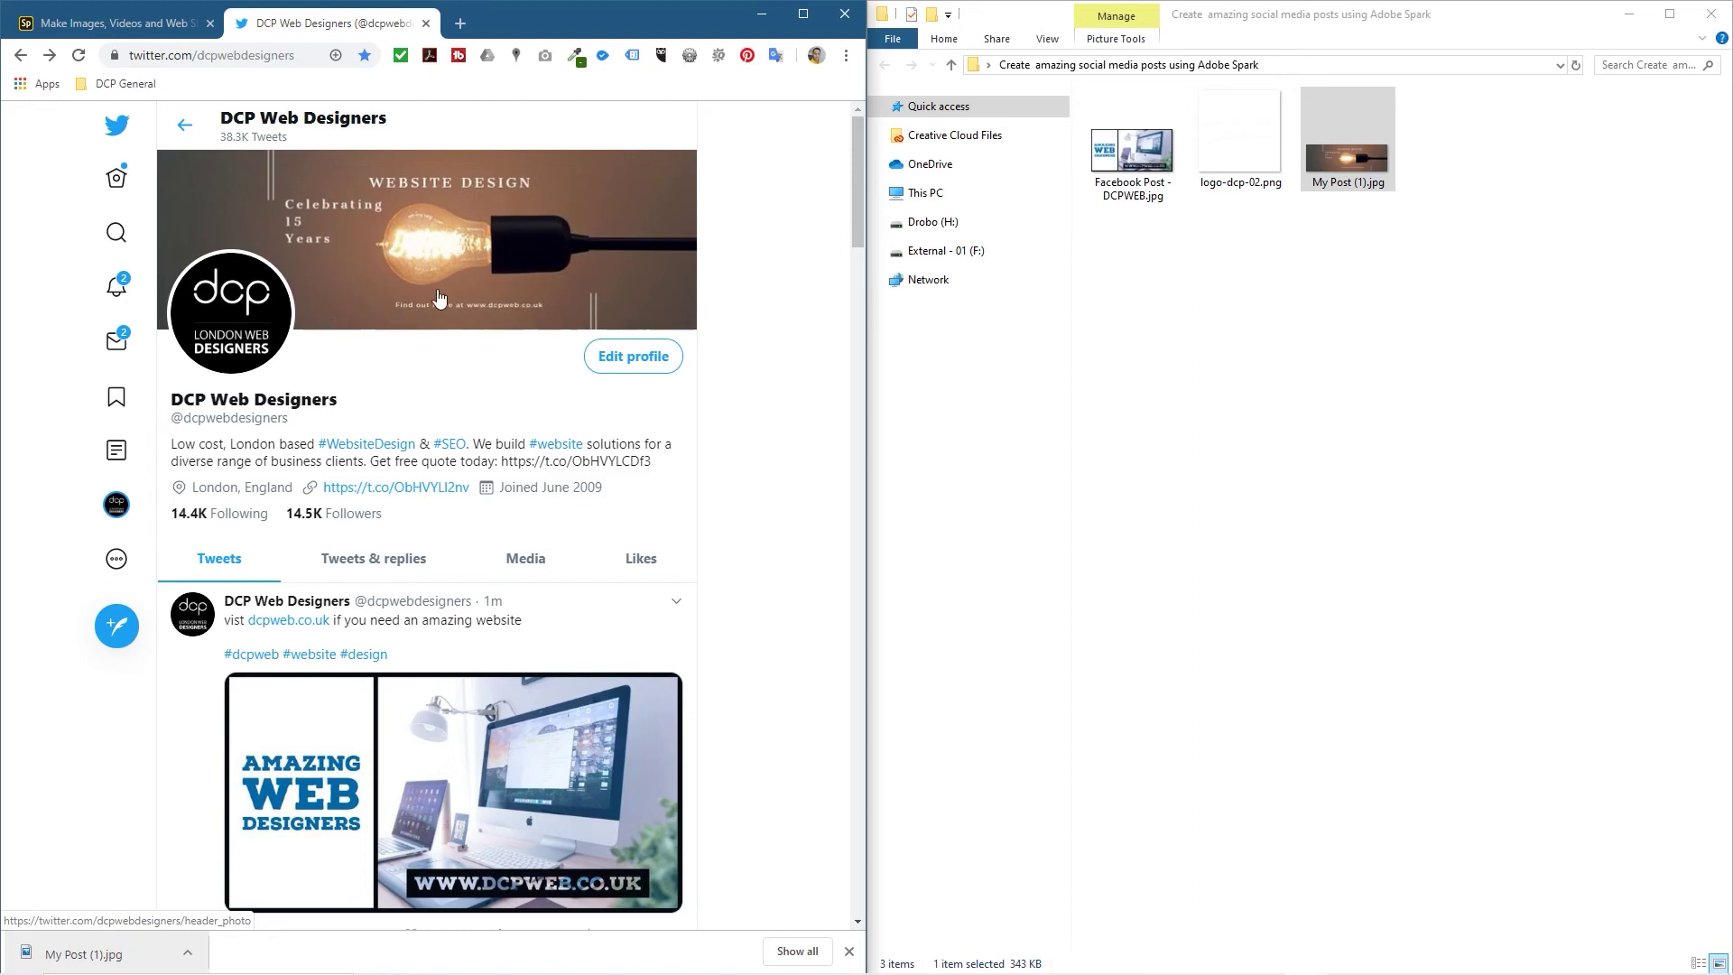
- Reopen the light bulb header project in Adobe Spark for editing and maximize the browser window
left_click(136, 22)
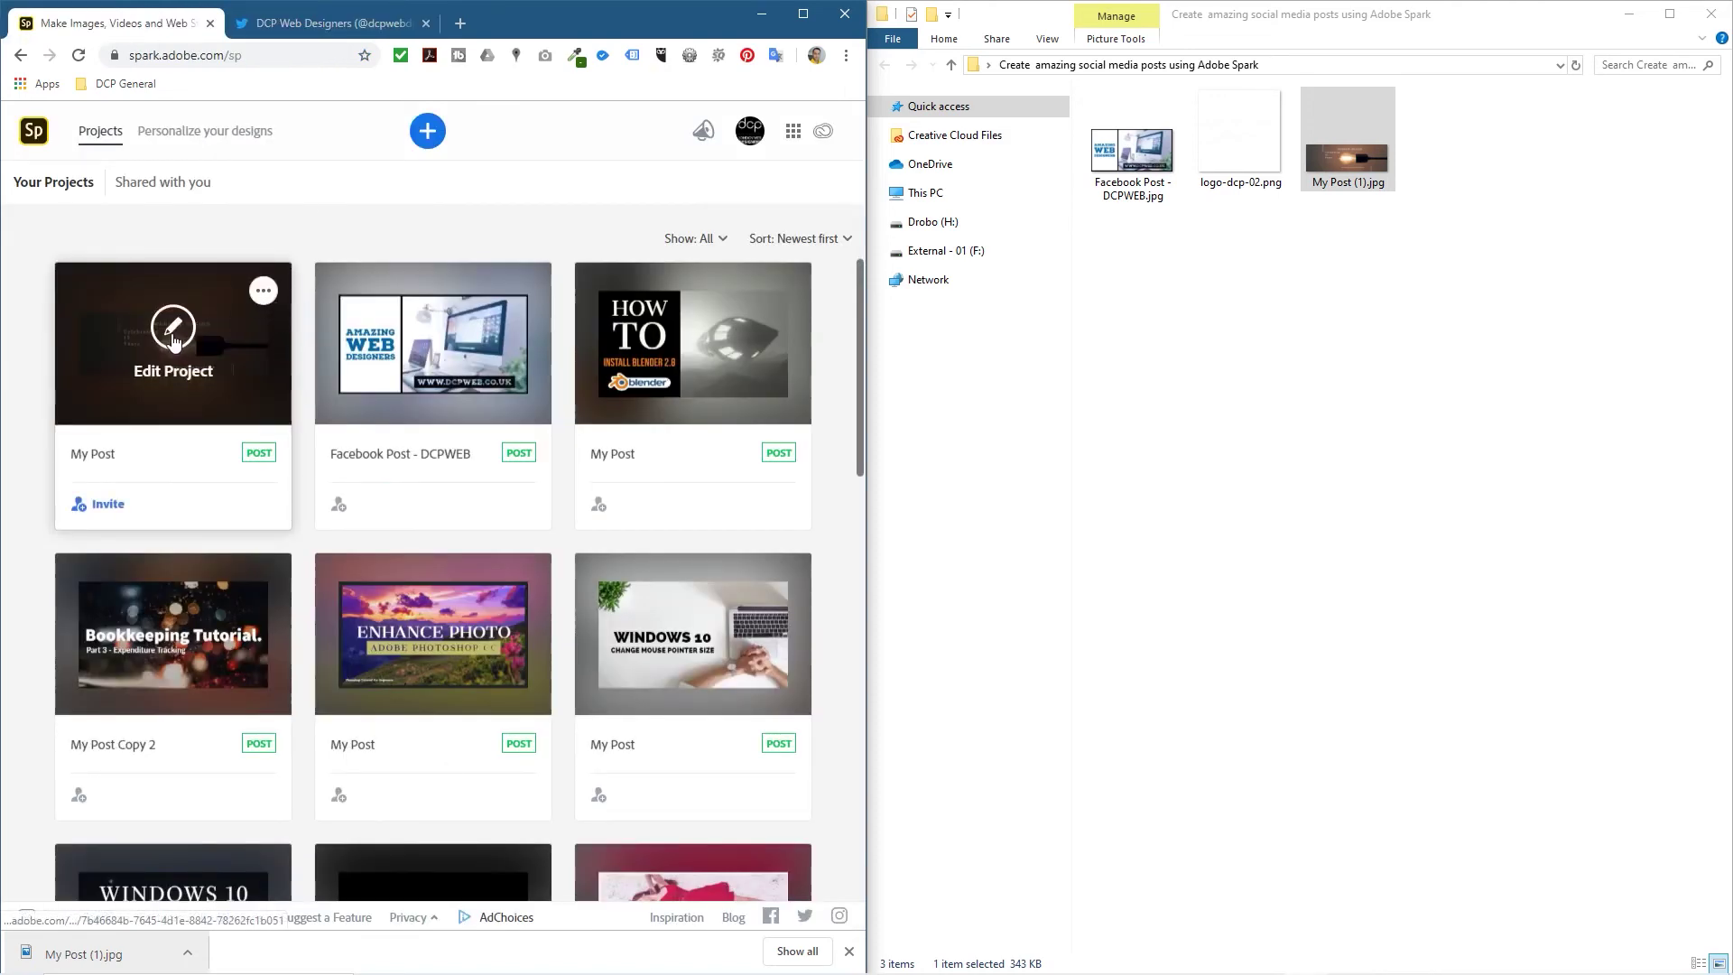
left_click(175, 341)
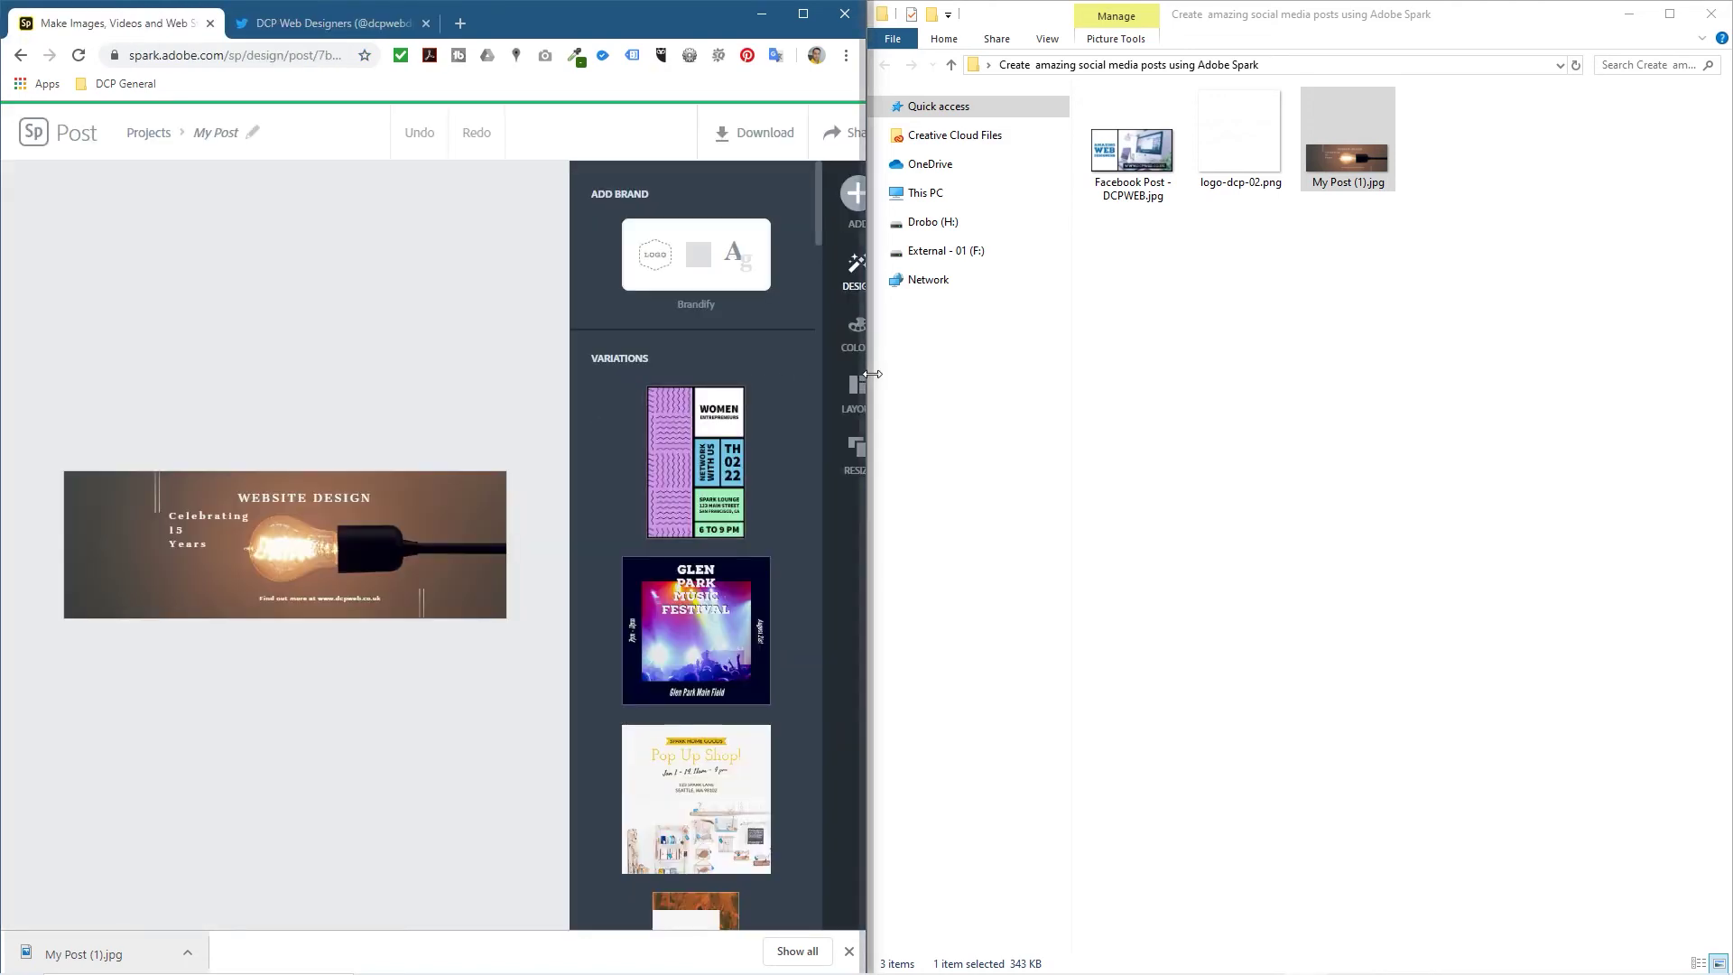
left_click_drag(872, 373, 1094, 374)
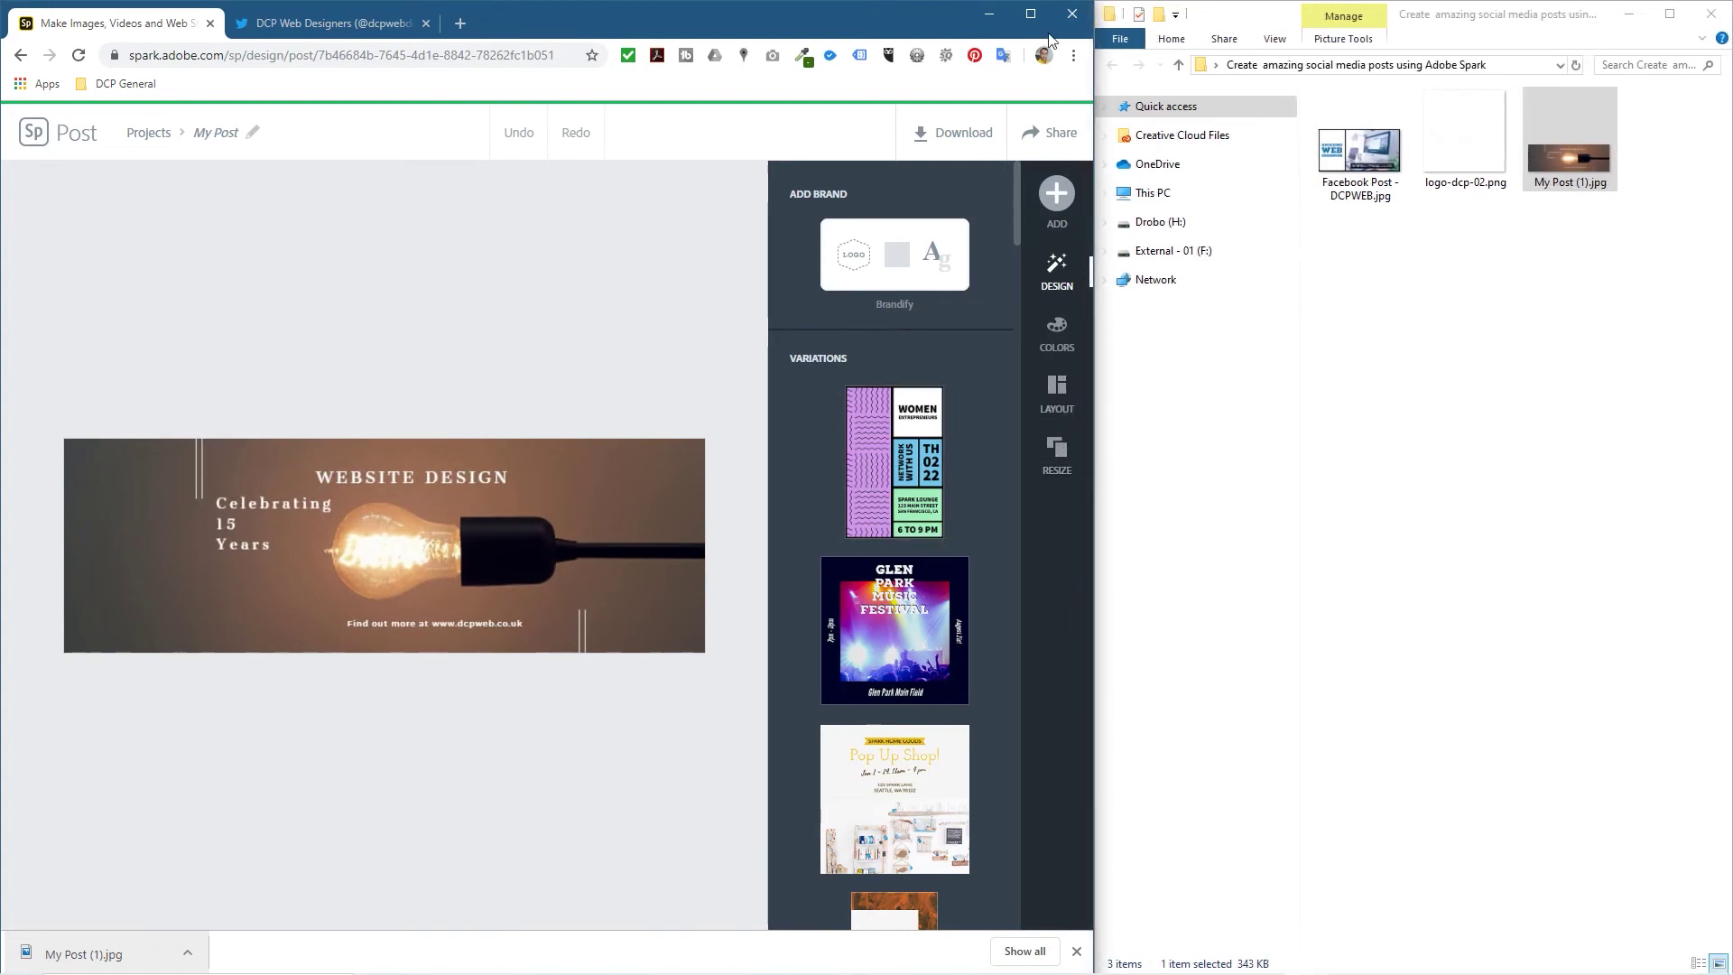
left_click(1030, 14)
left_click(857, 698)
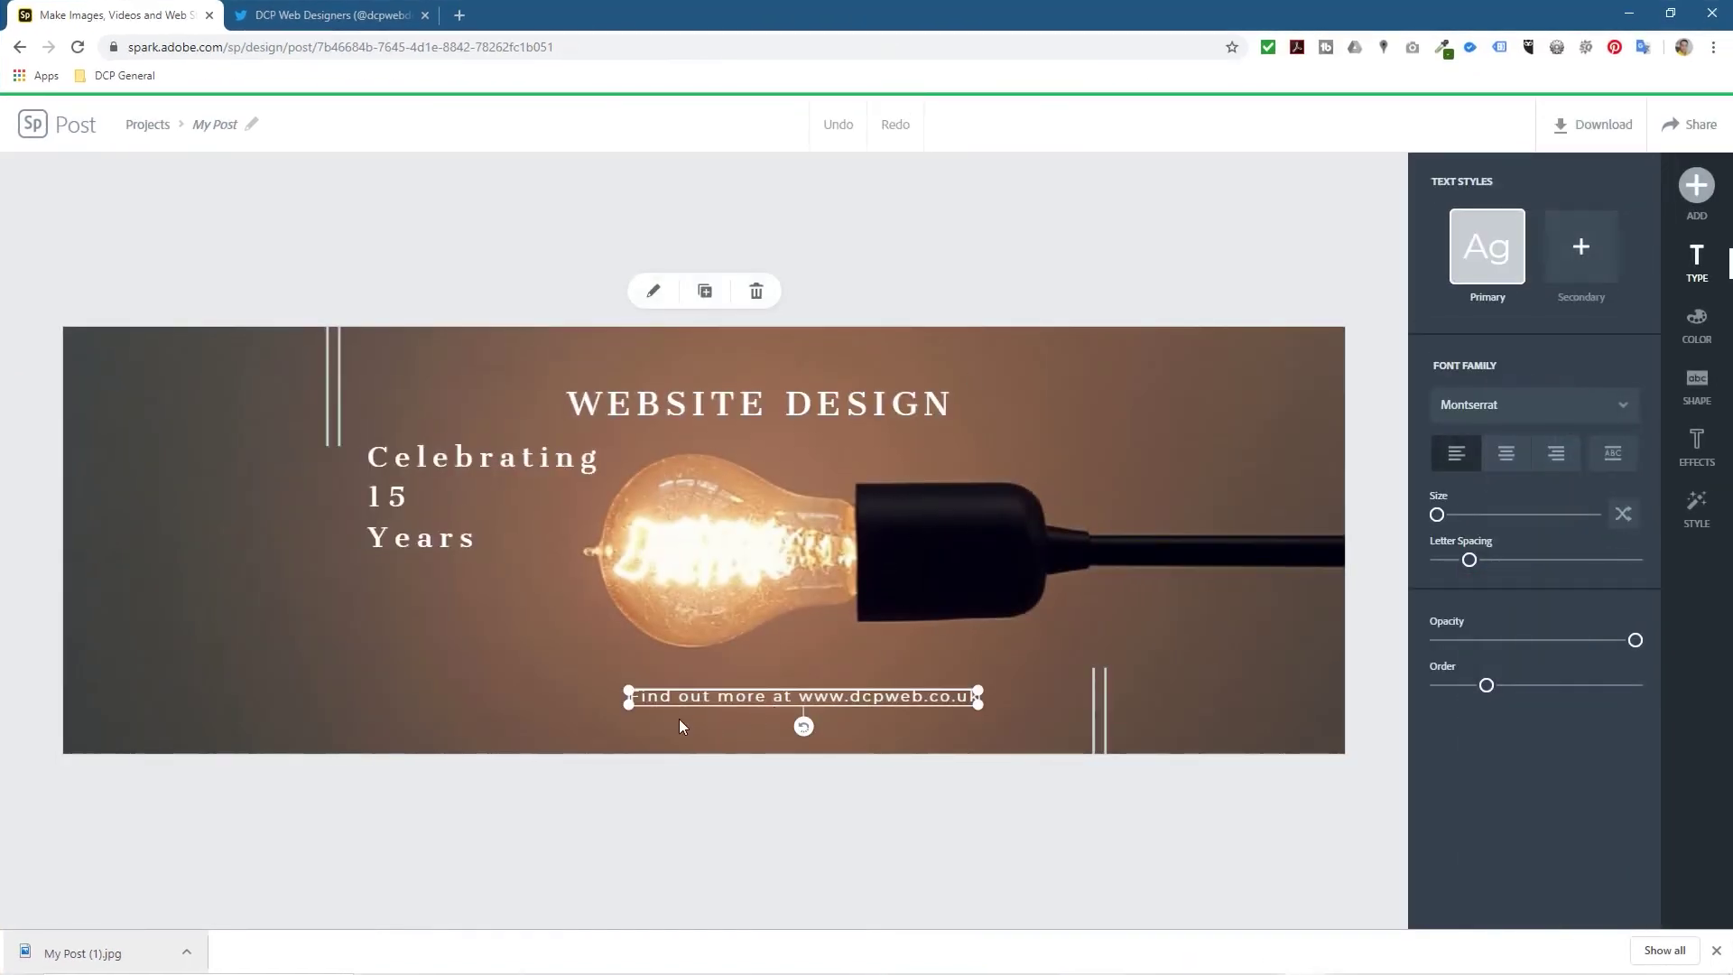
left_click_drag(629, 713, 496, 744)
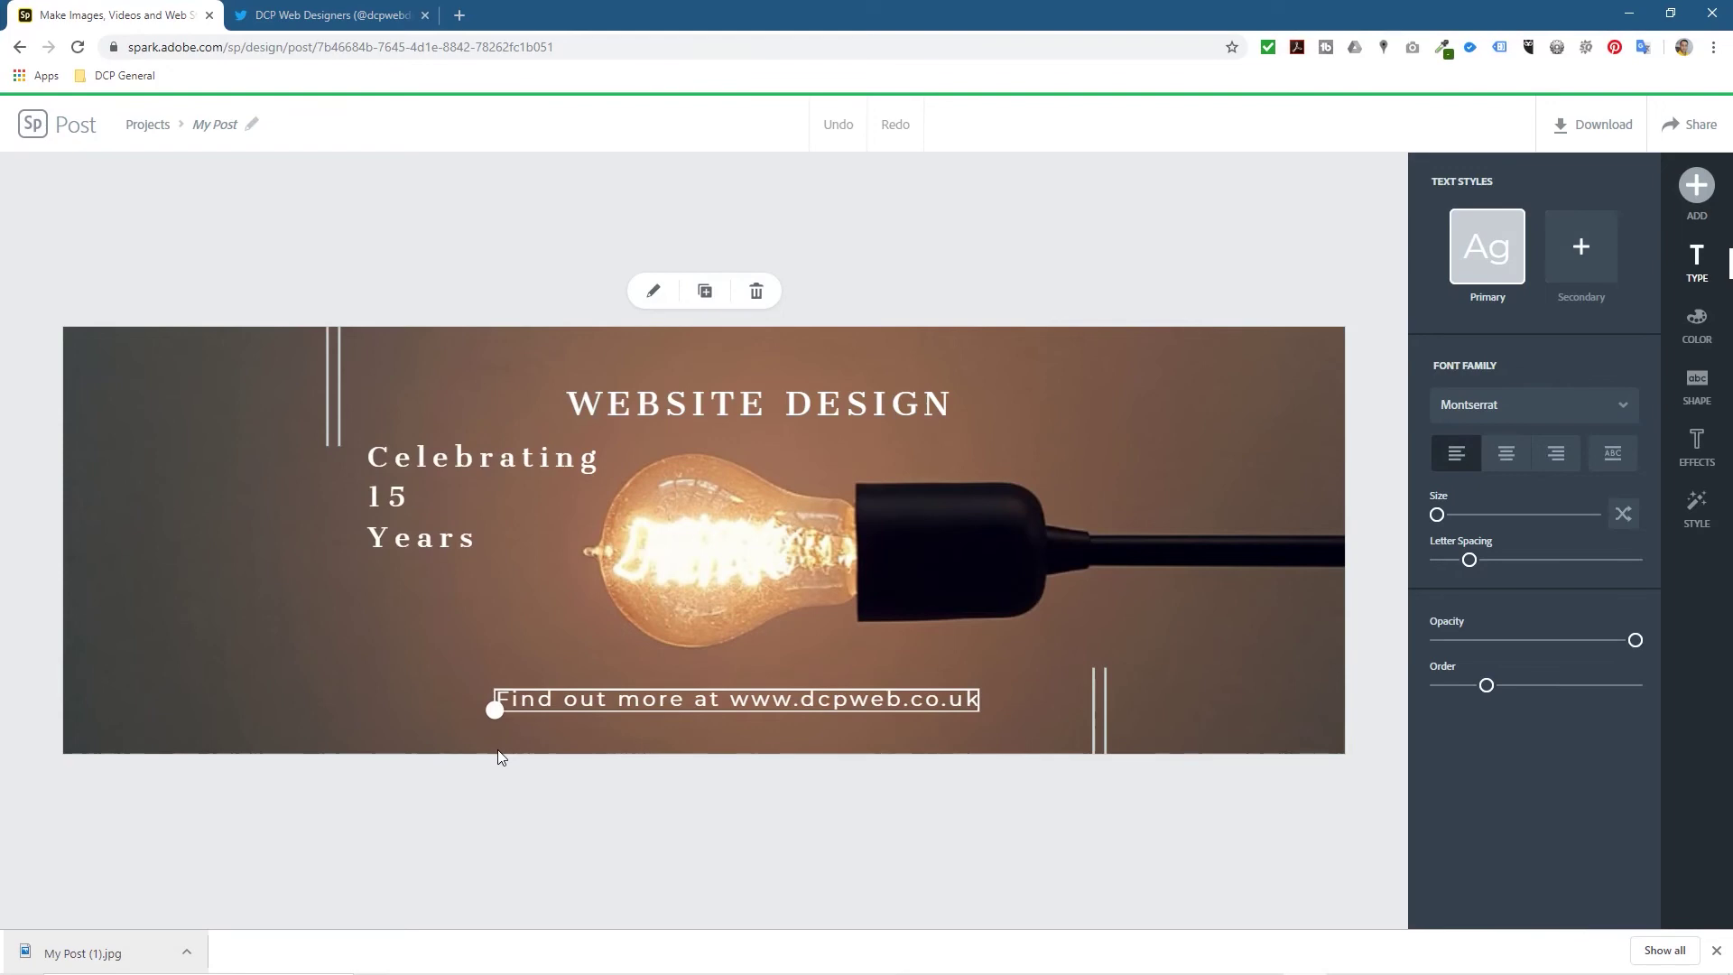
left_click_drag(784, 706, 832, 706)
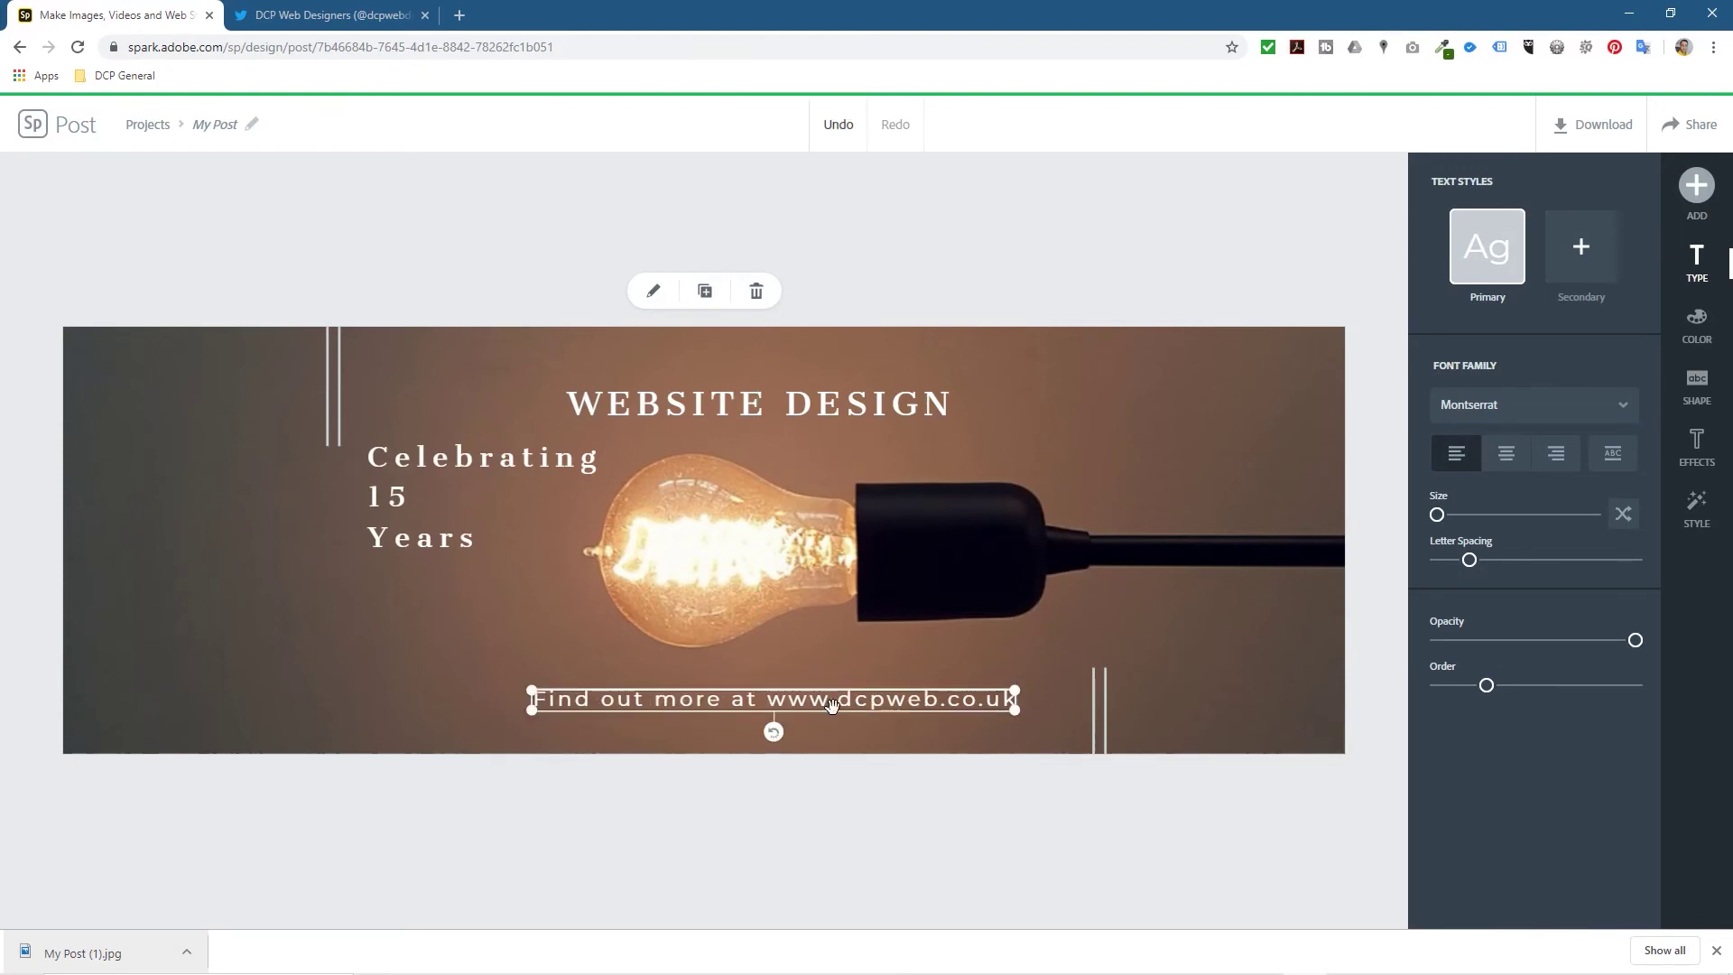
left_click_drag(1014, 709, 1075, 723)
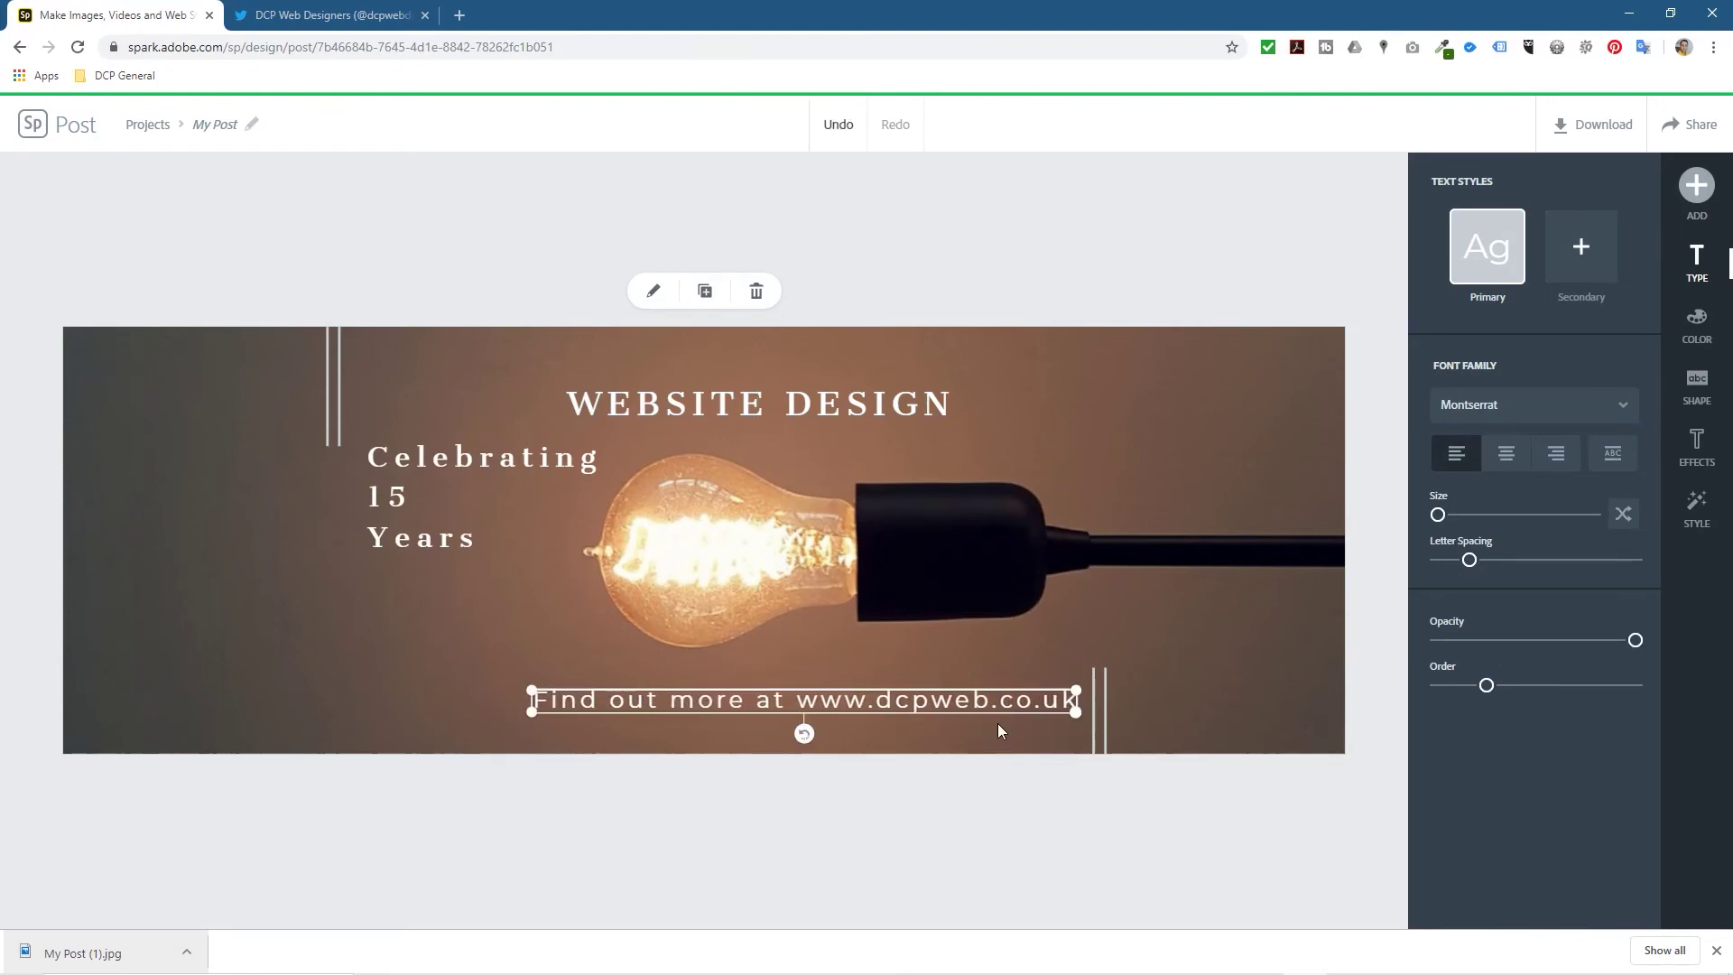
left_click_drag(834, 703, 801, 703)
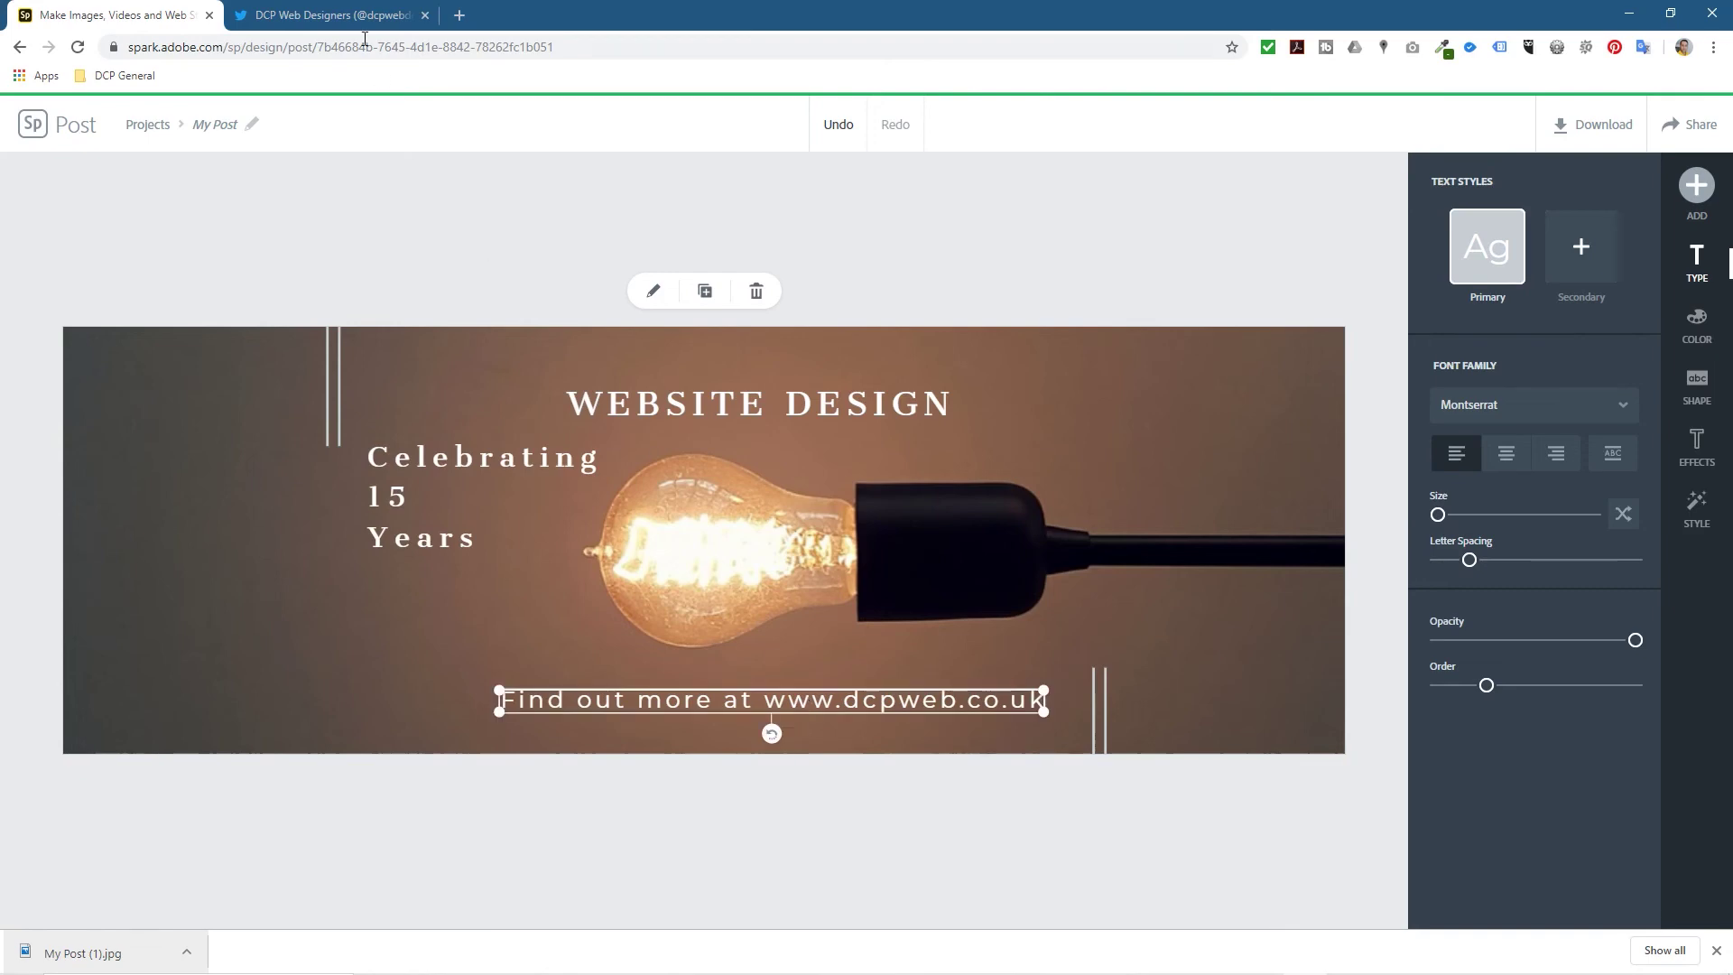
- Compare with the live Twitter header, then extend the website address line further left at a larger size and deselect it
left_click(334, 16)
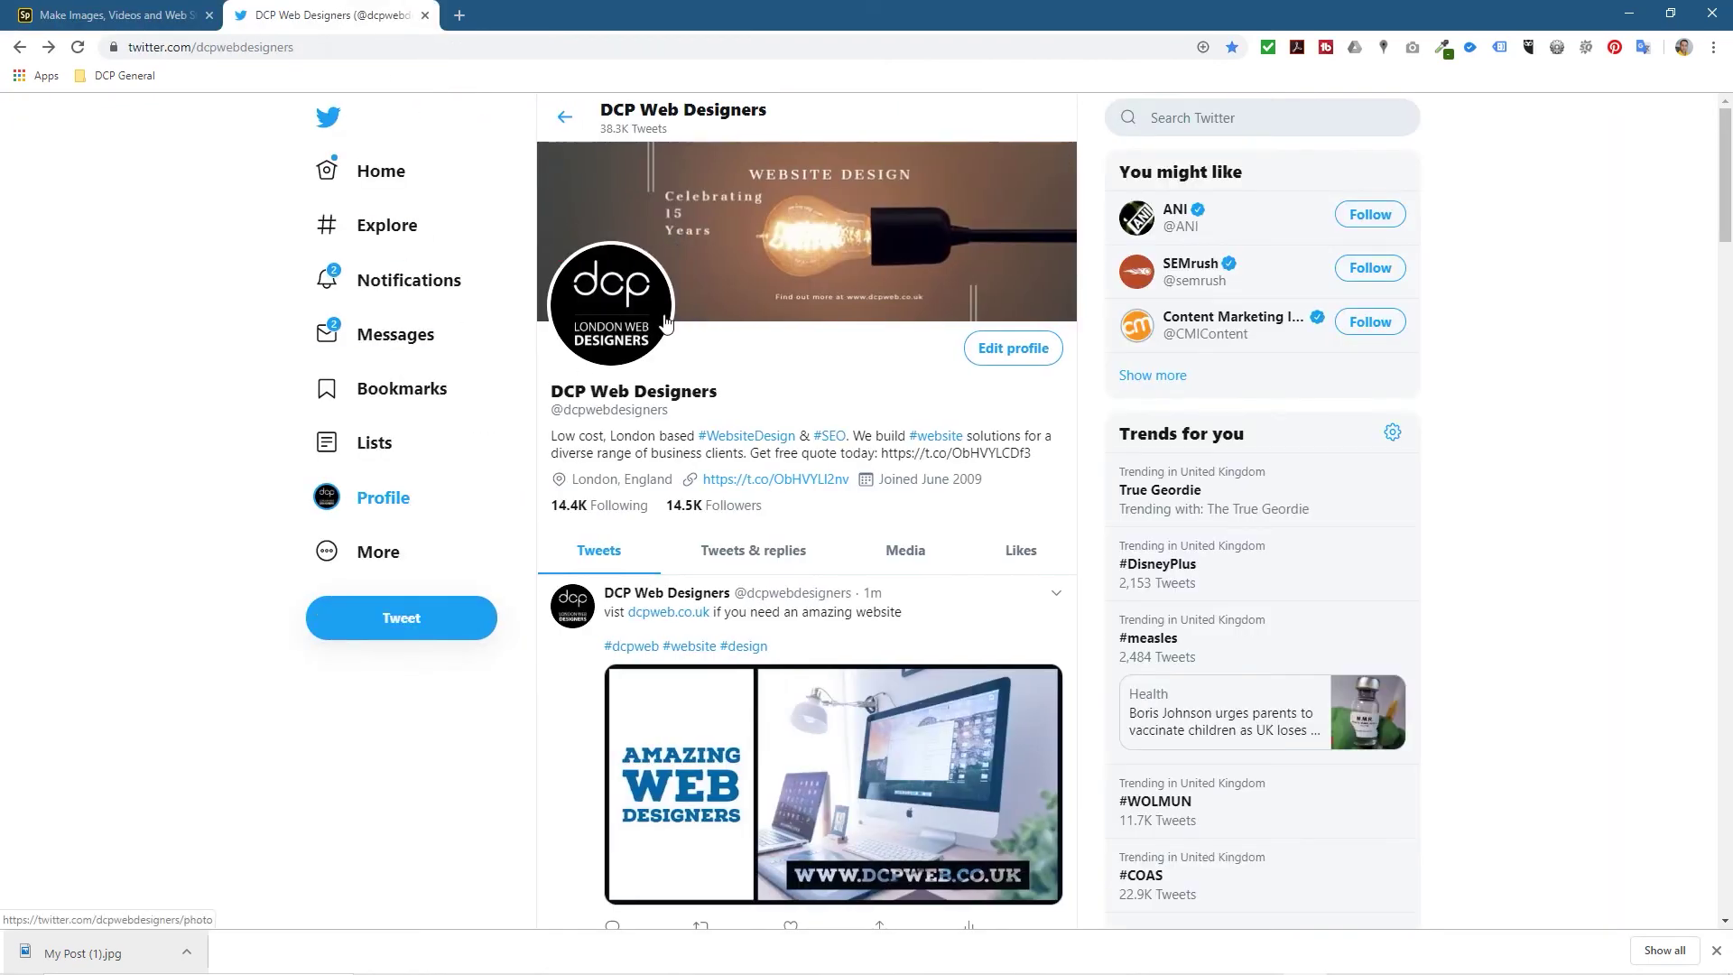
left_click(91, 27)
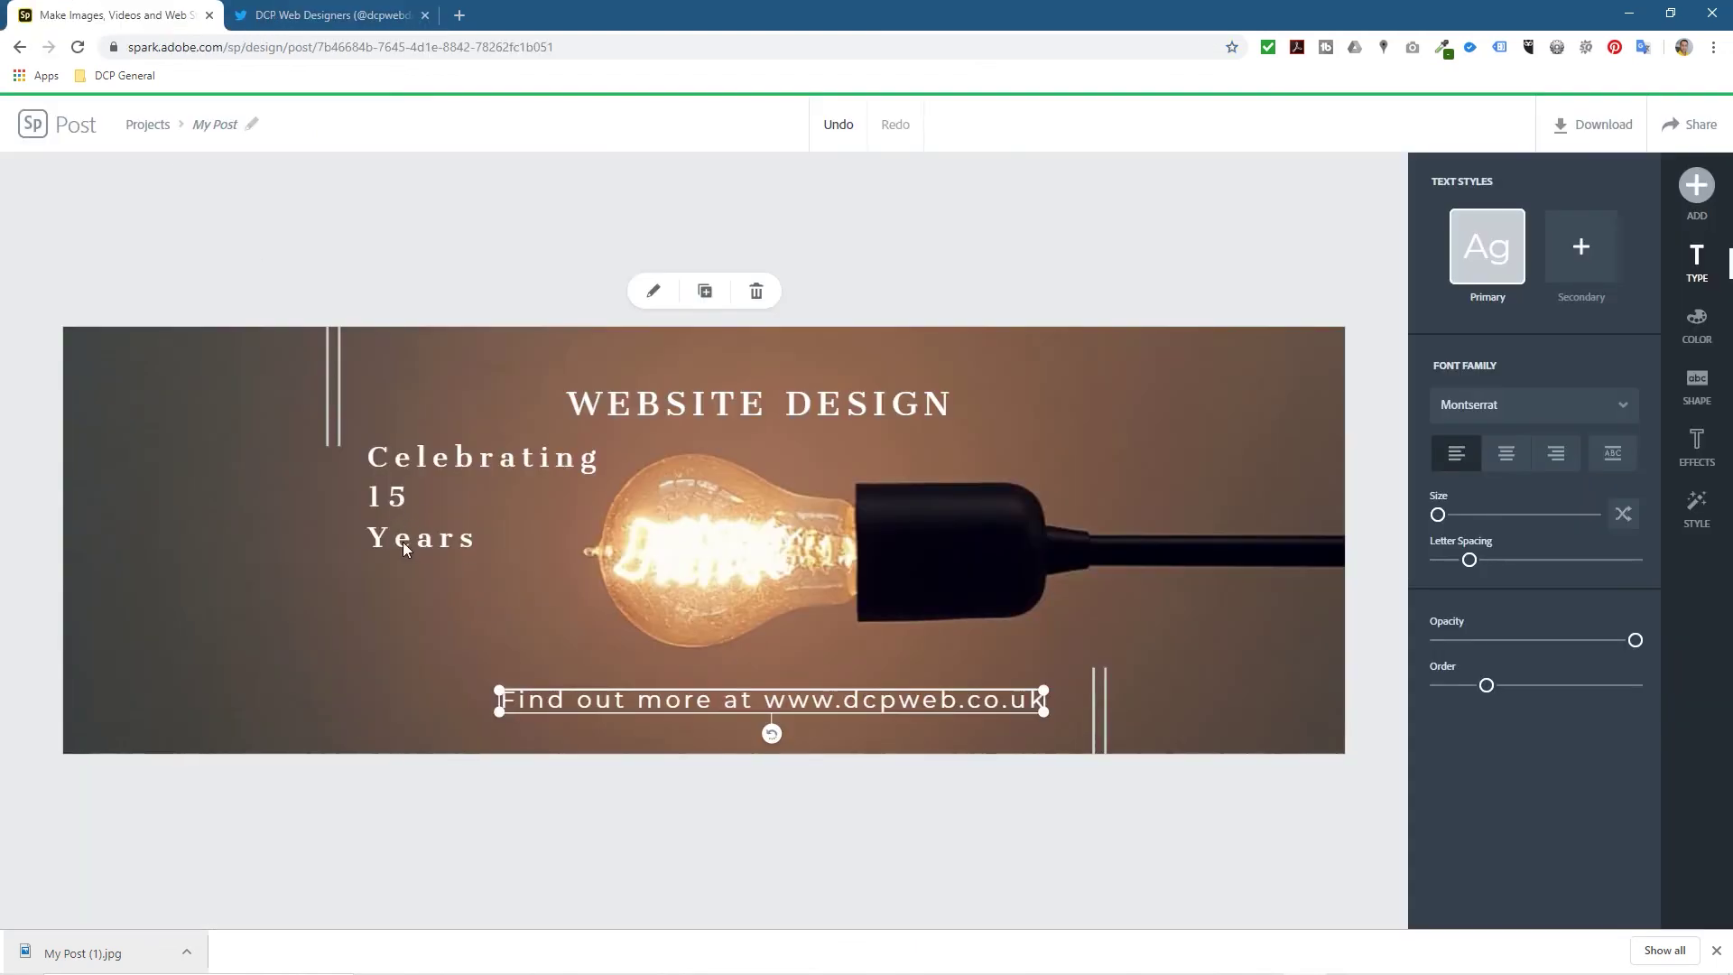
left_click_drag(499, 690, 417, 685)
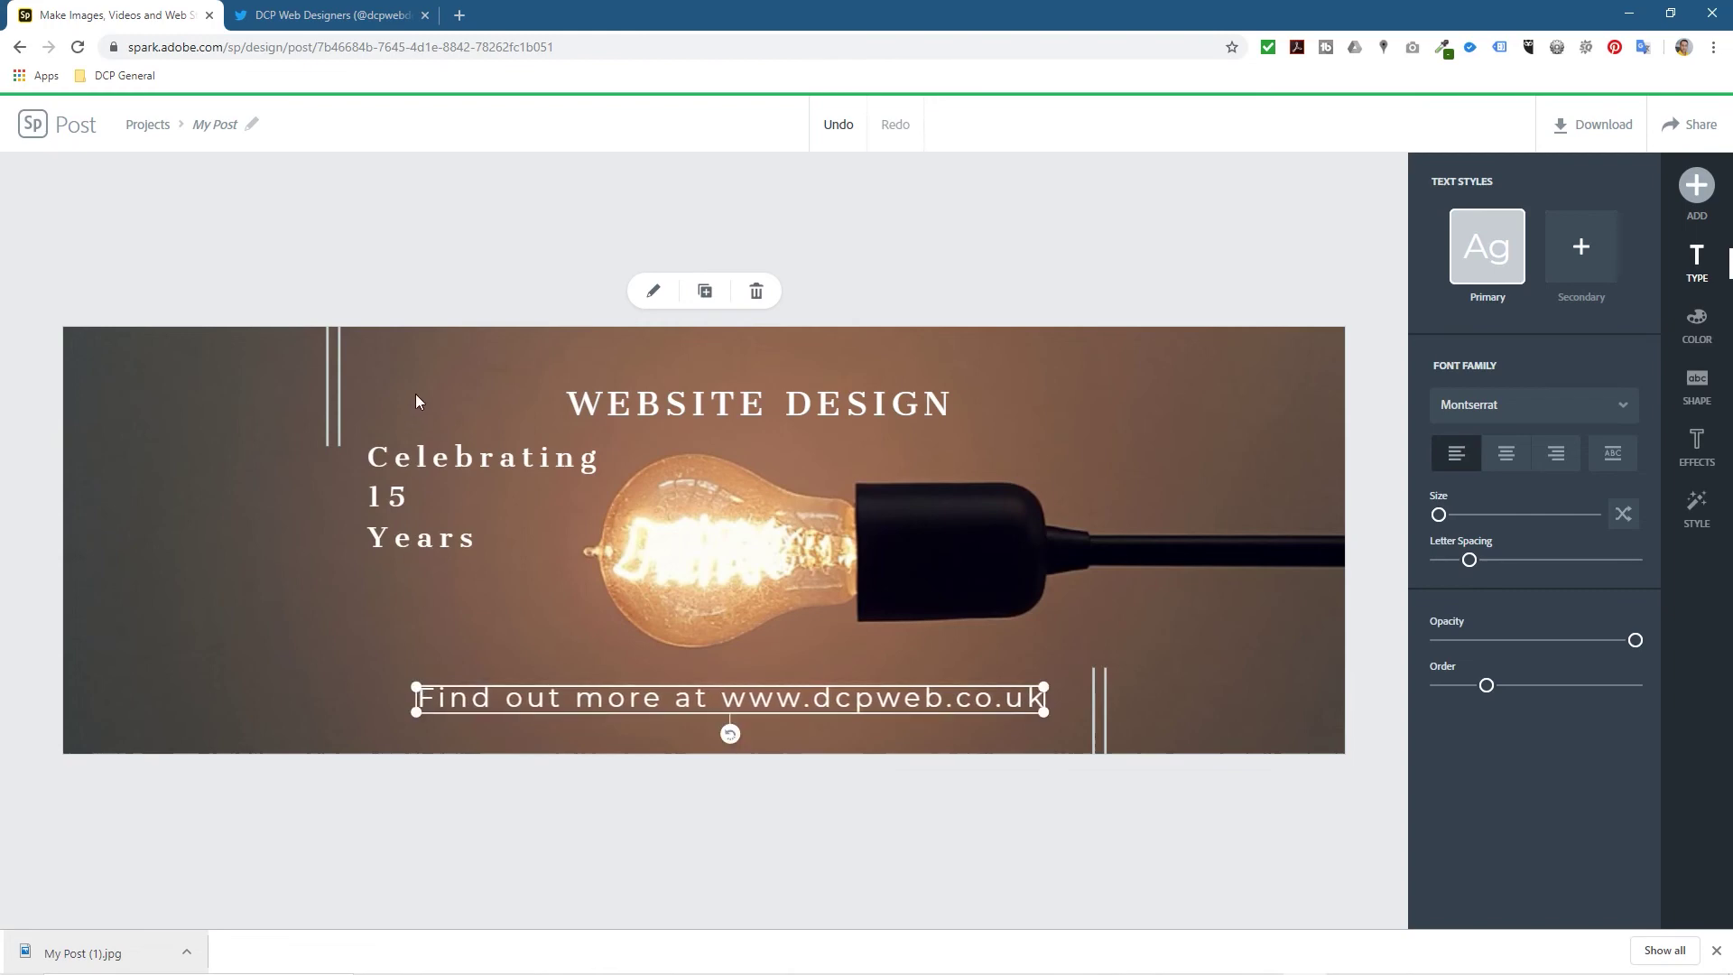
left_click(724, 840)
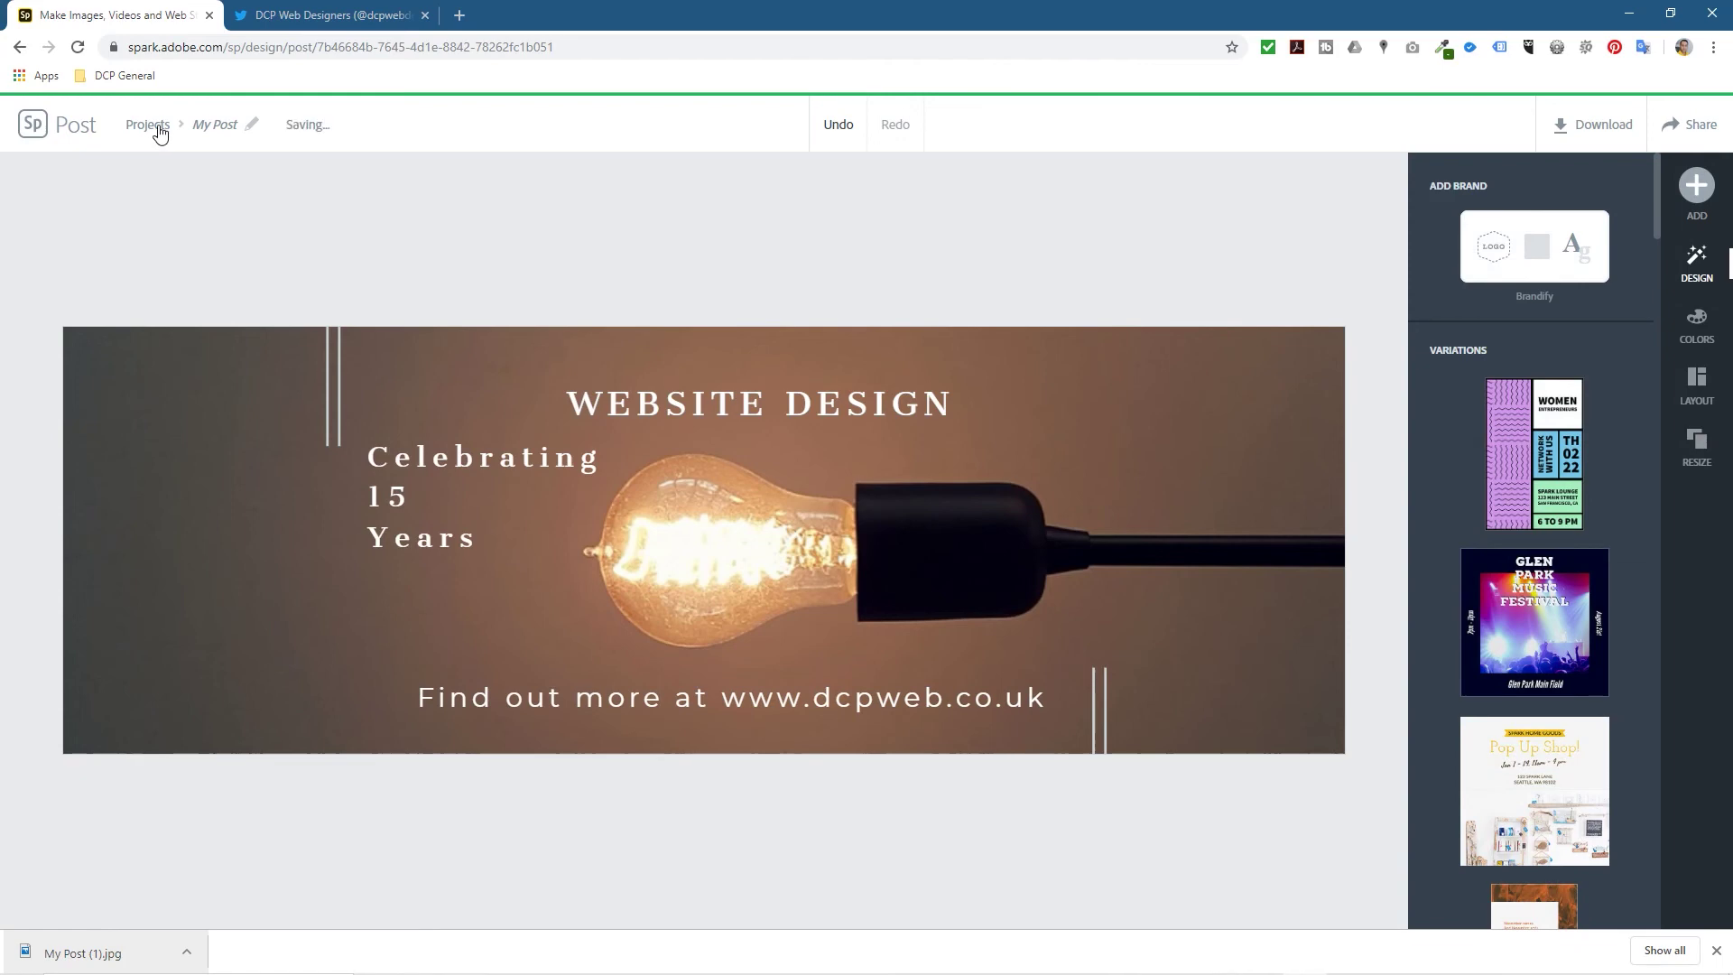
- Download the updated header project from the projects list and bring the File Explorer window back beside the browser
left_click(154, 126)
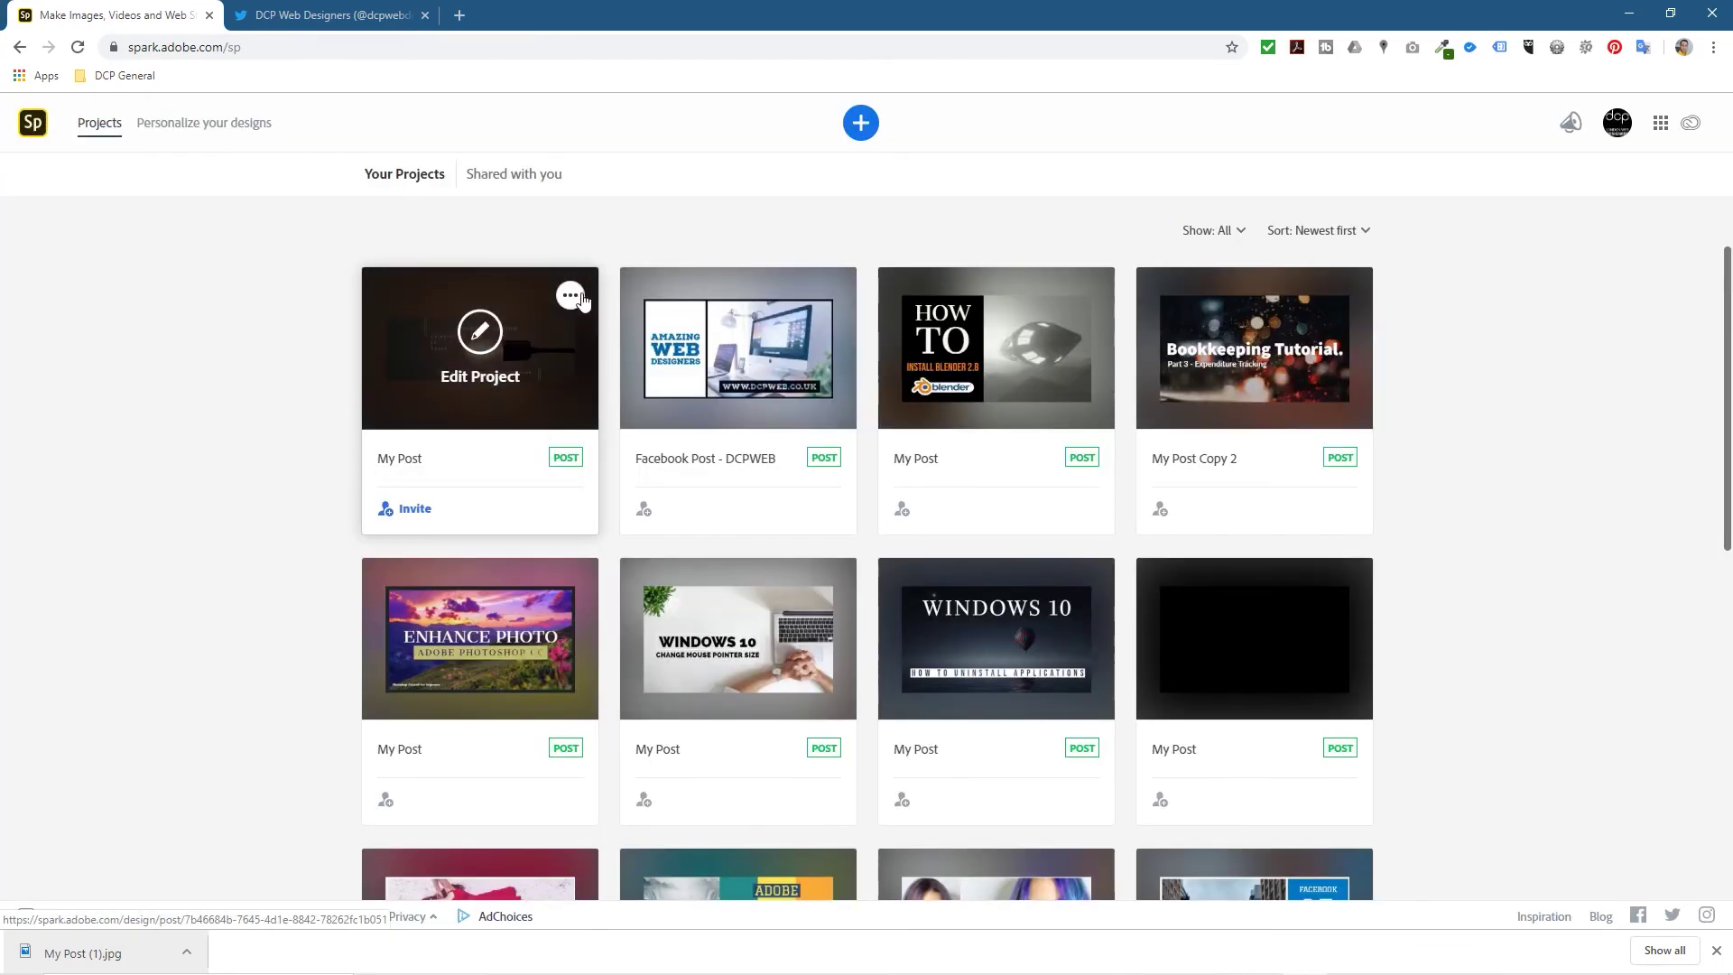
left_click(571, 297)
left_click(569, 302)
left_click(530, 422)
key("super+Left")
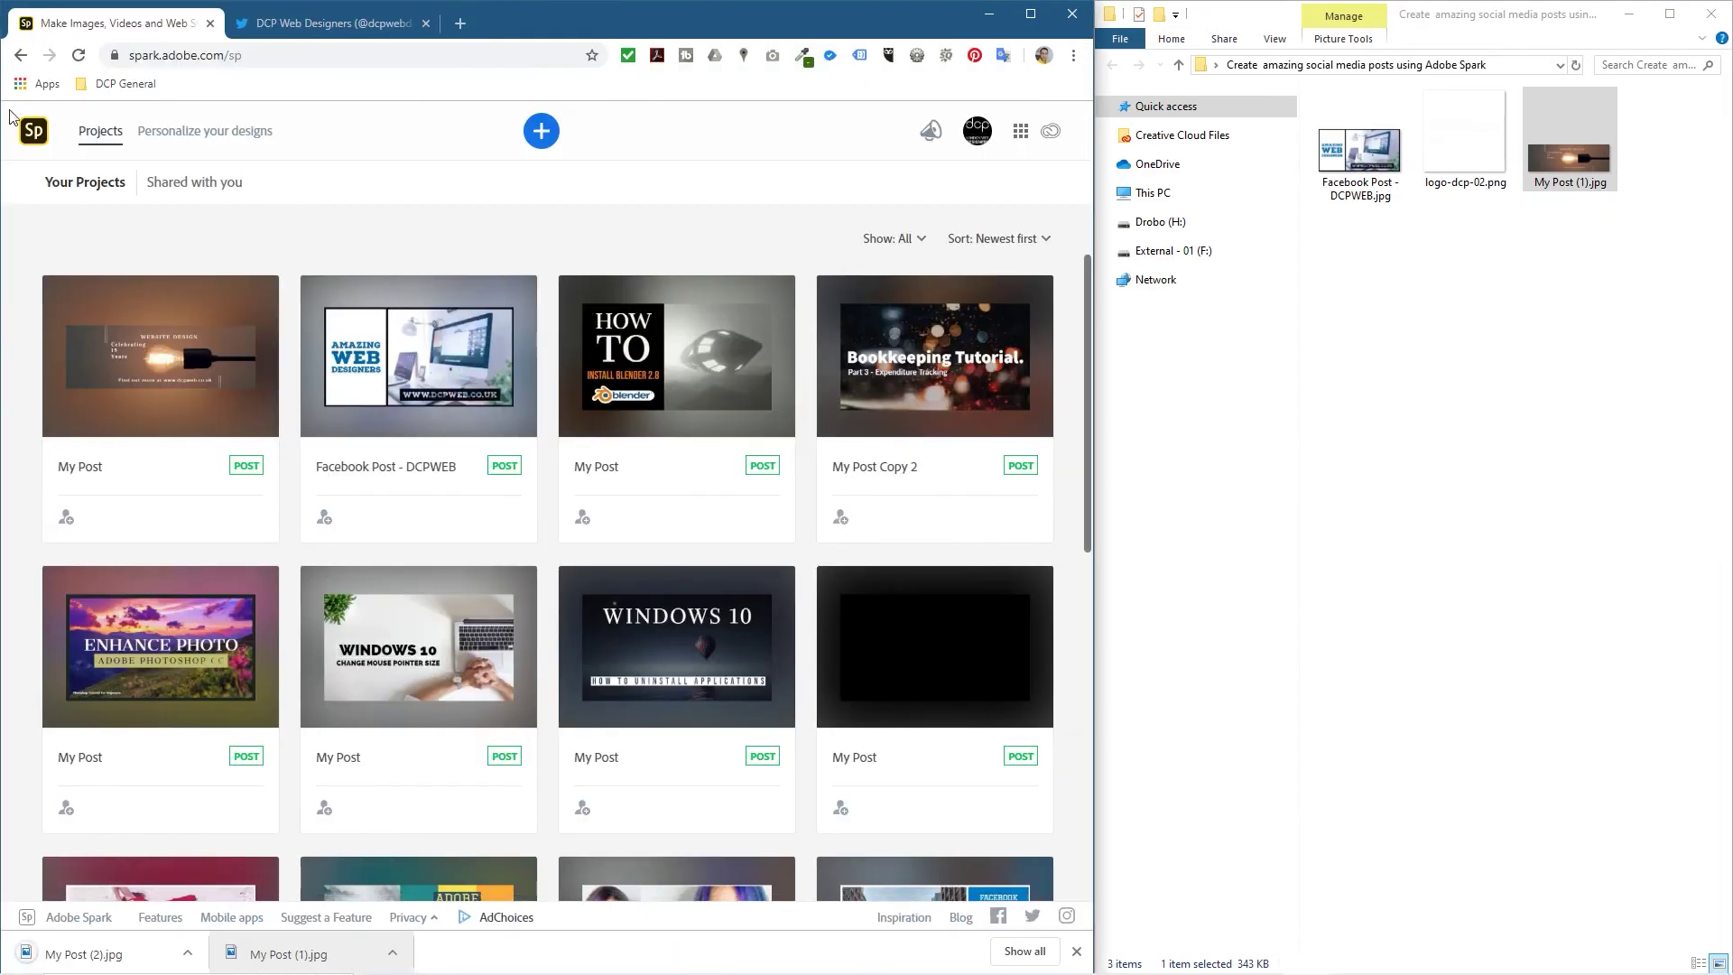
- Delete My Post (1).jpg from the project folder and add the newly downloaded My Post (2).jpg in its place
left_click(1439, 360)
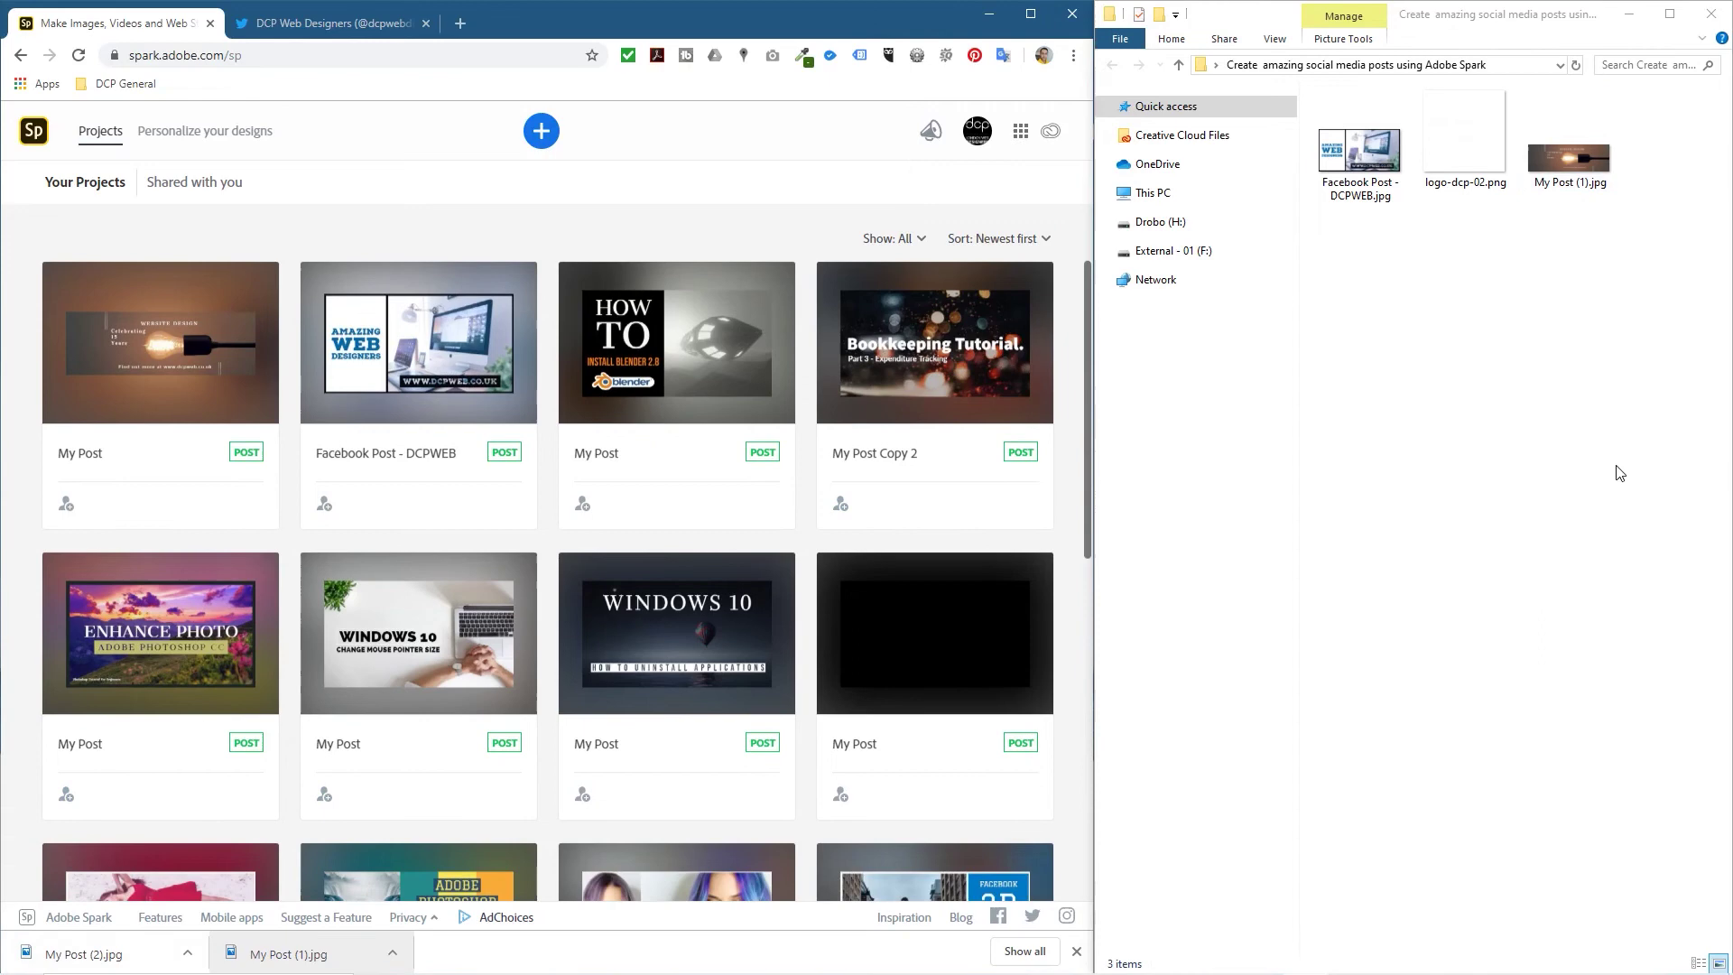
left_click(1570, 163)
key("Delete")
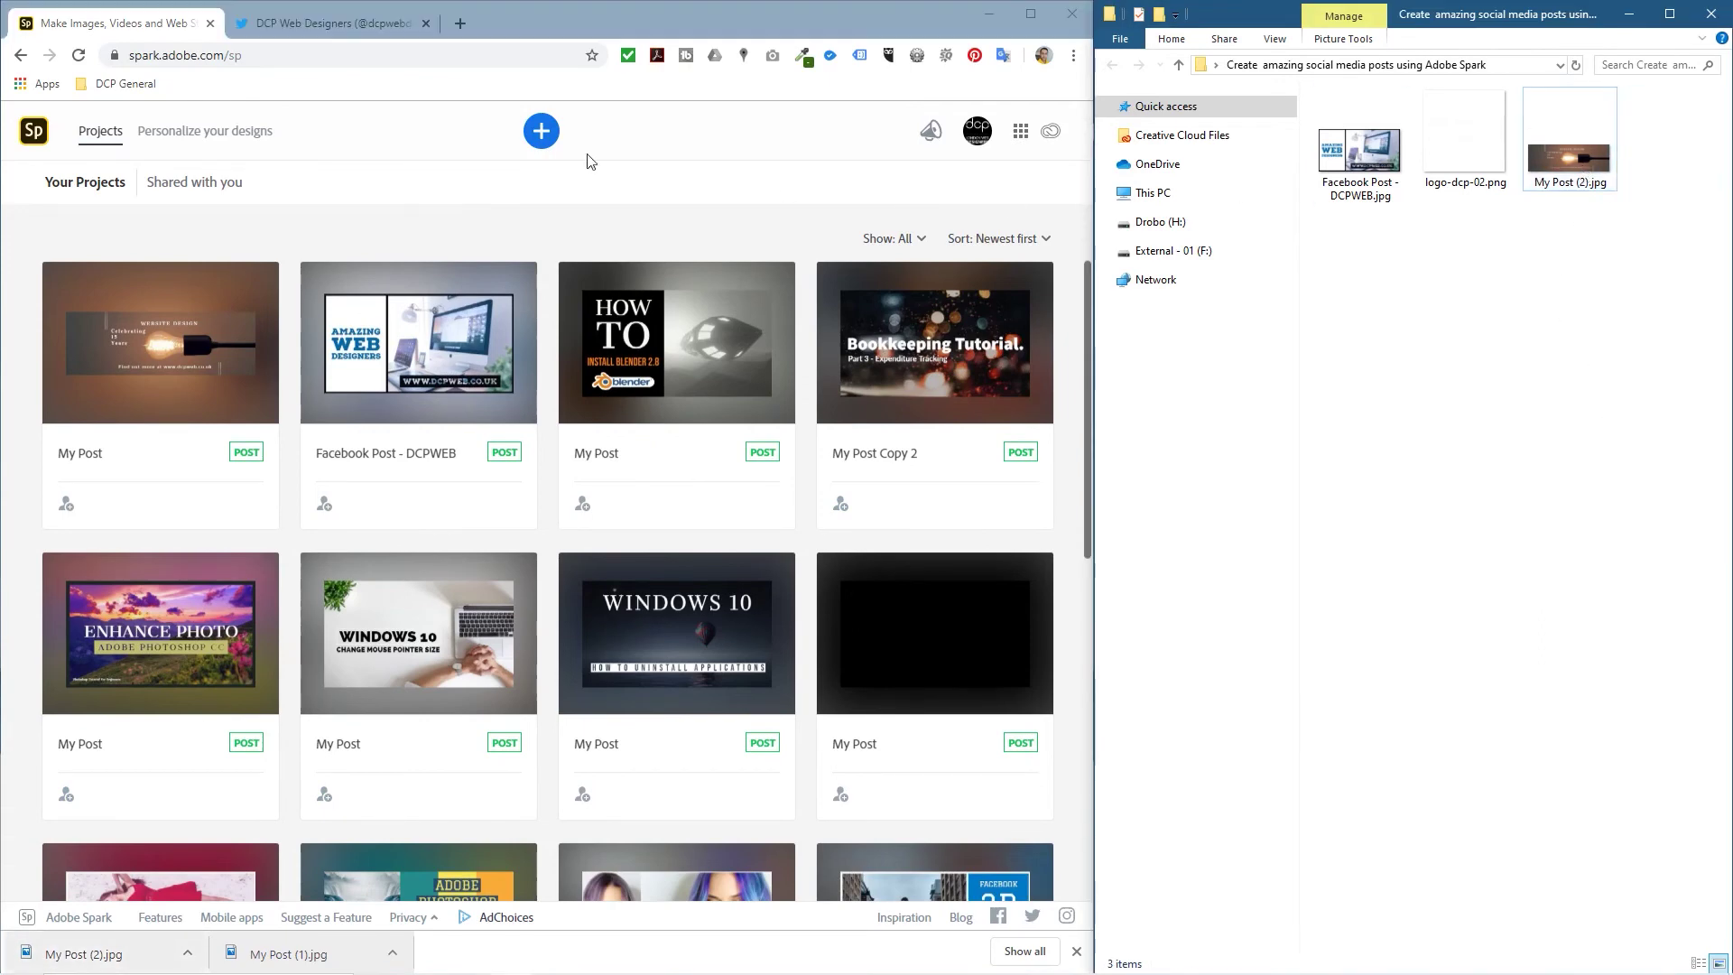
- Replace the header photo of the DCP Web Designers Twitter profile with My Post (2).jpg and save the profile
left_click(333, 23)
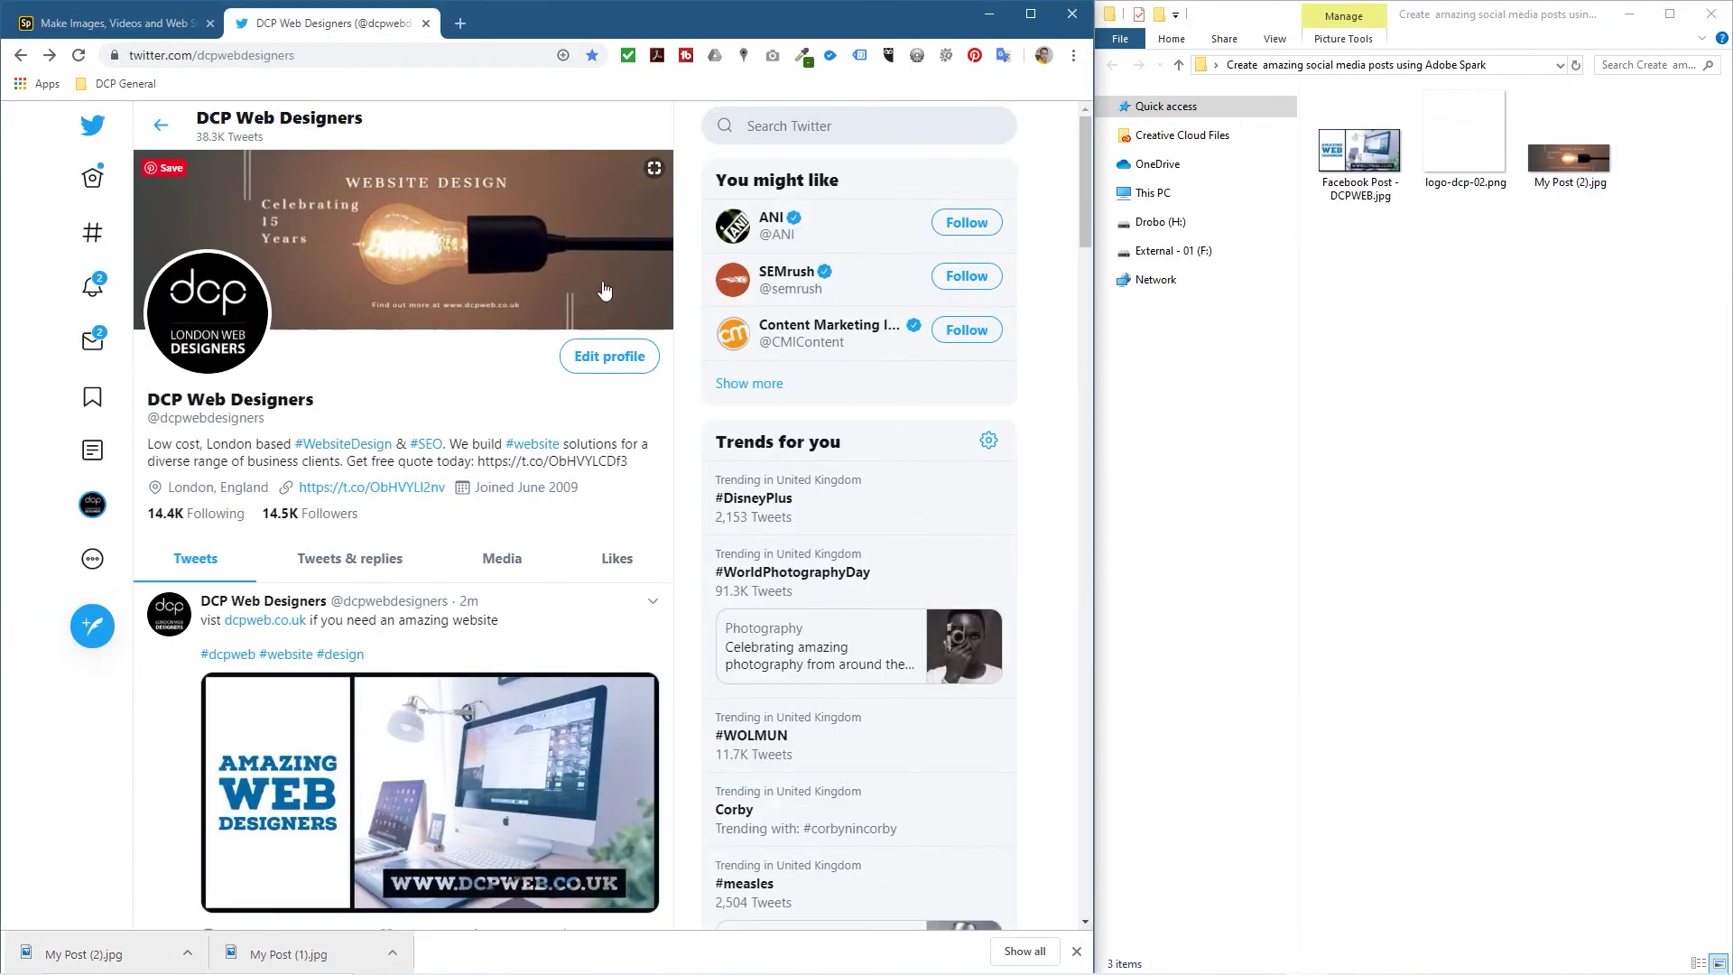
left_click(612, 355)
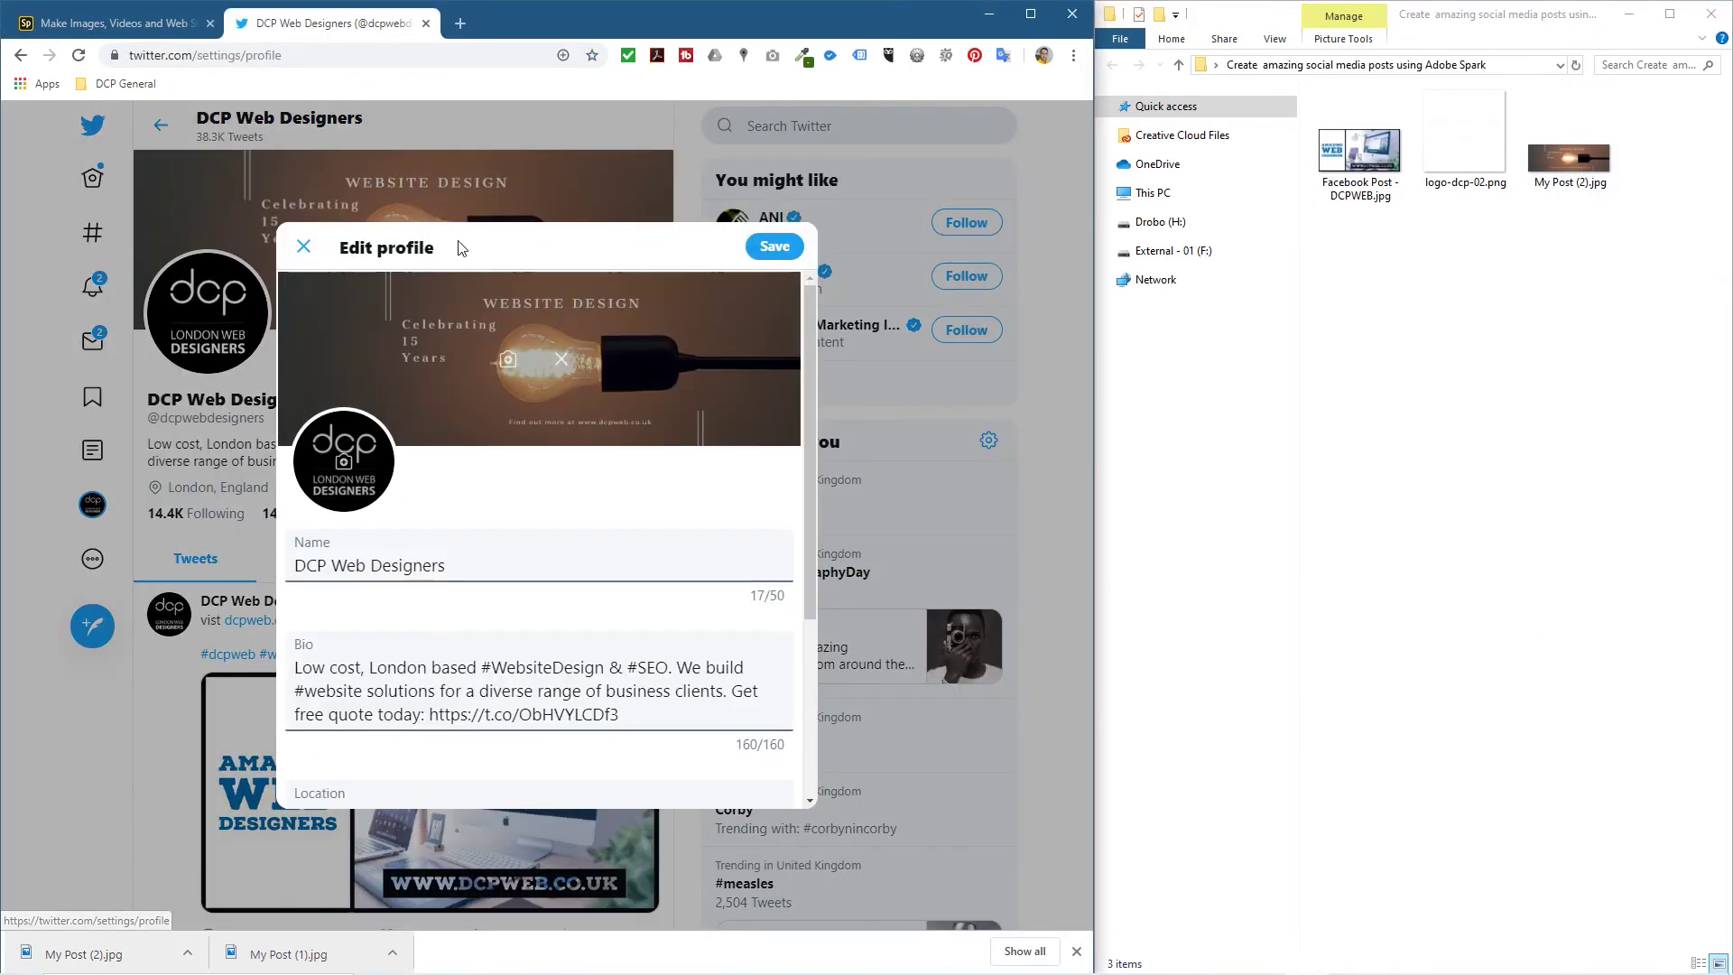
left_click(508, 363)
double_click(414, 149)
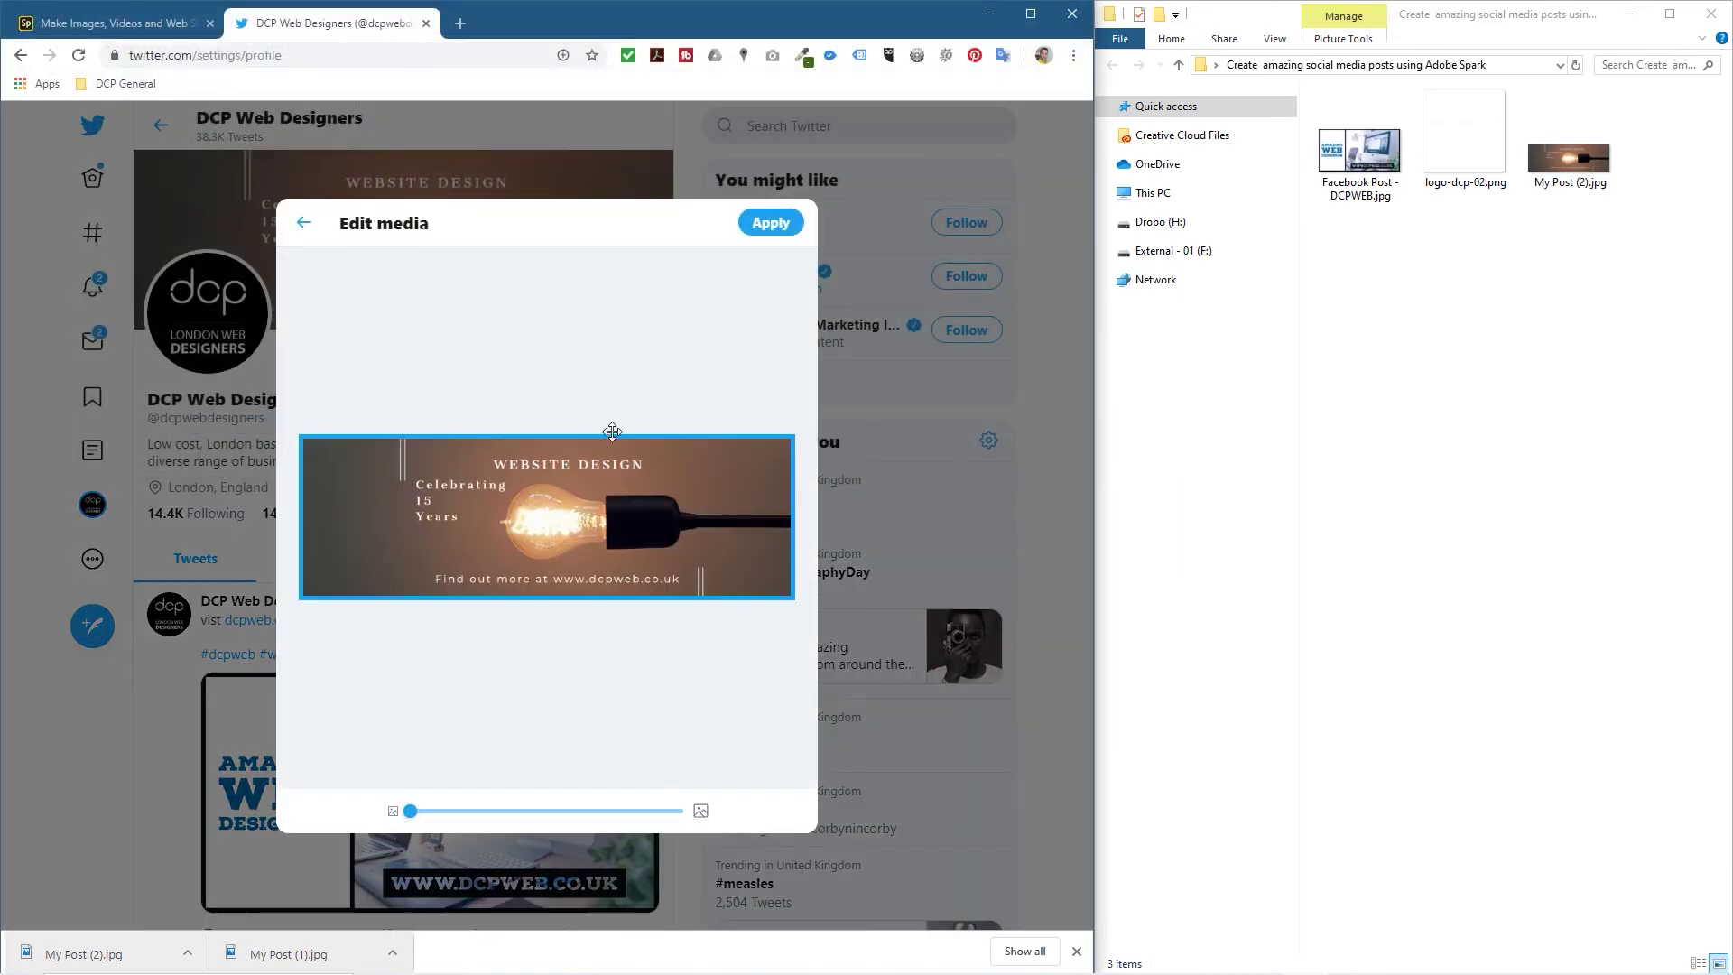
left_click(766, 233)
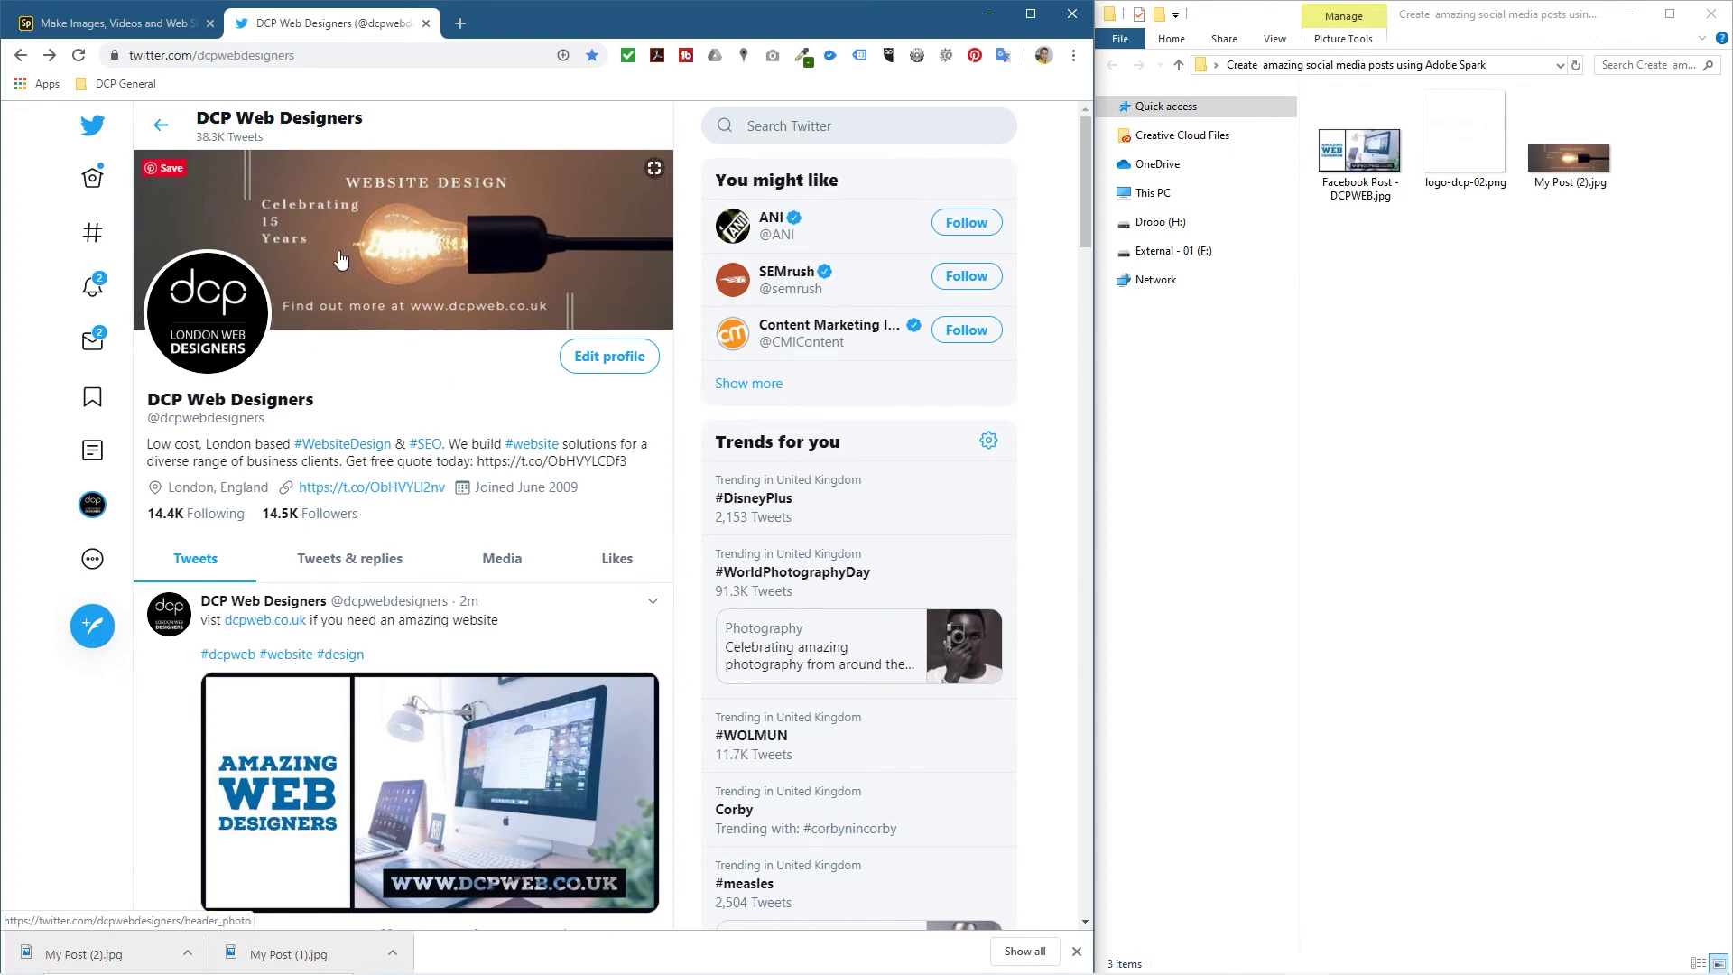
- Return to Adobe Spark, start a new project and look through all the template categories, dismissing the browser's downloads bar
left_click(125, 25)
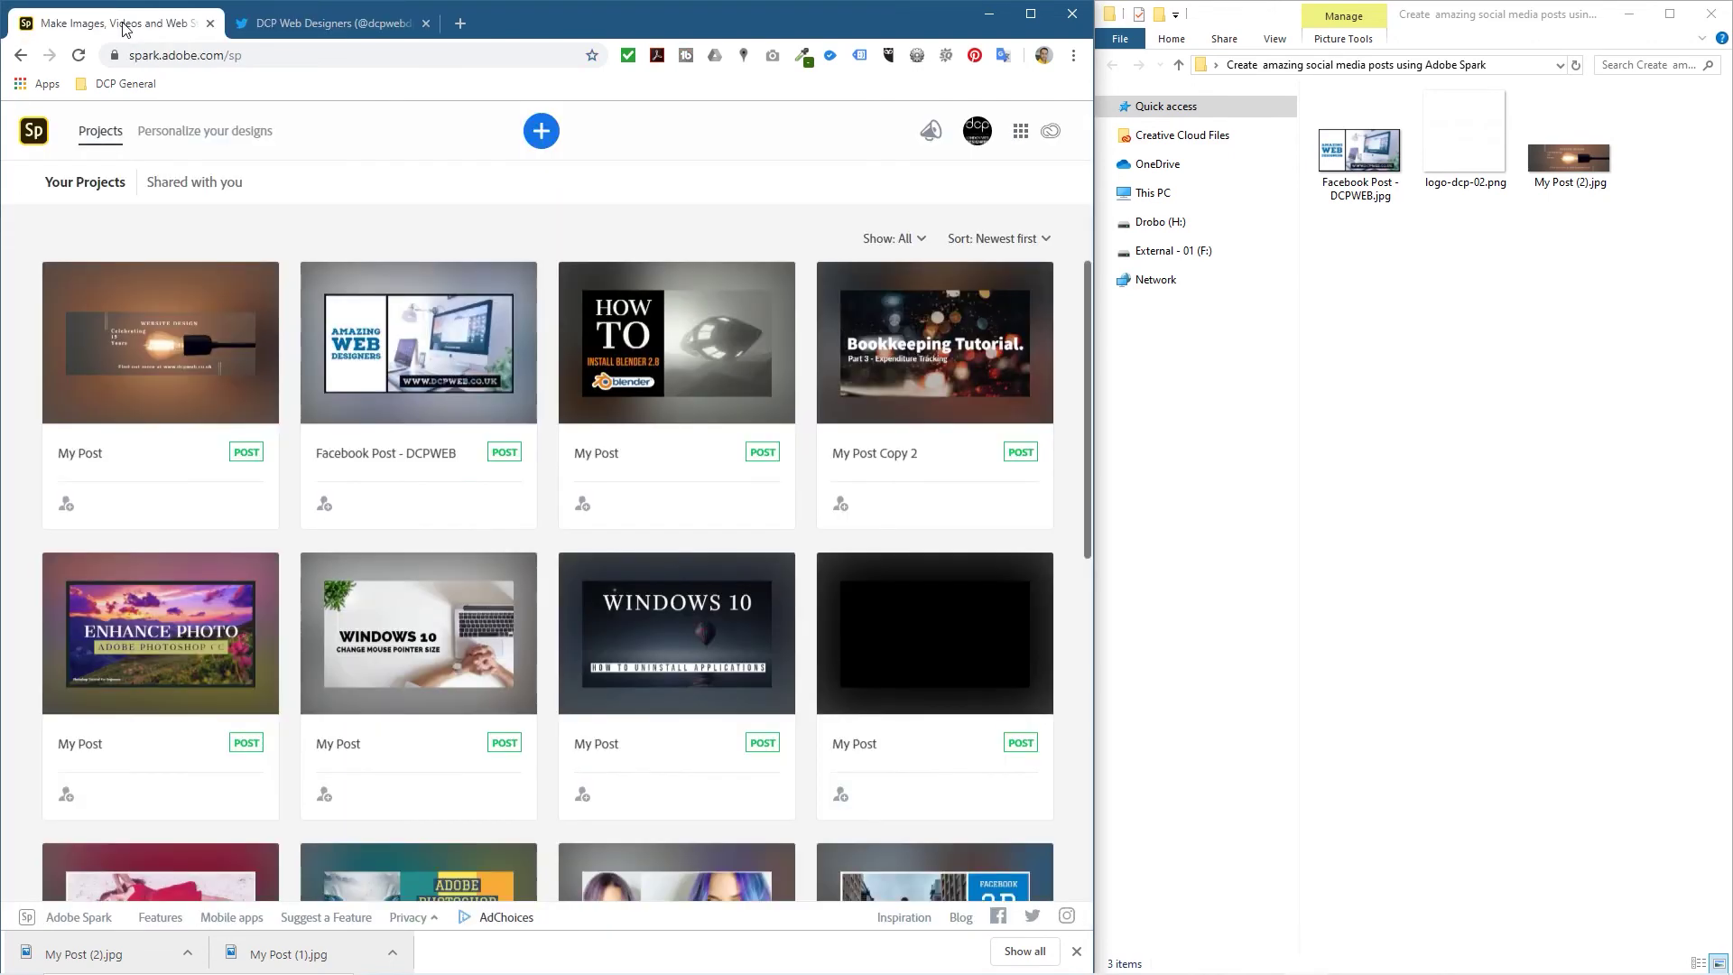
left_click(544, 143)
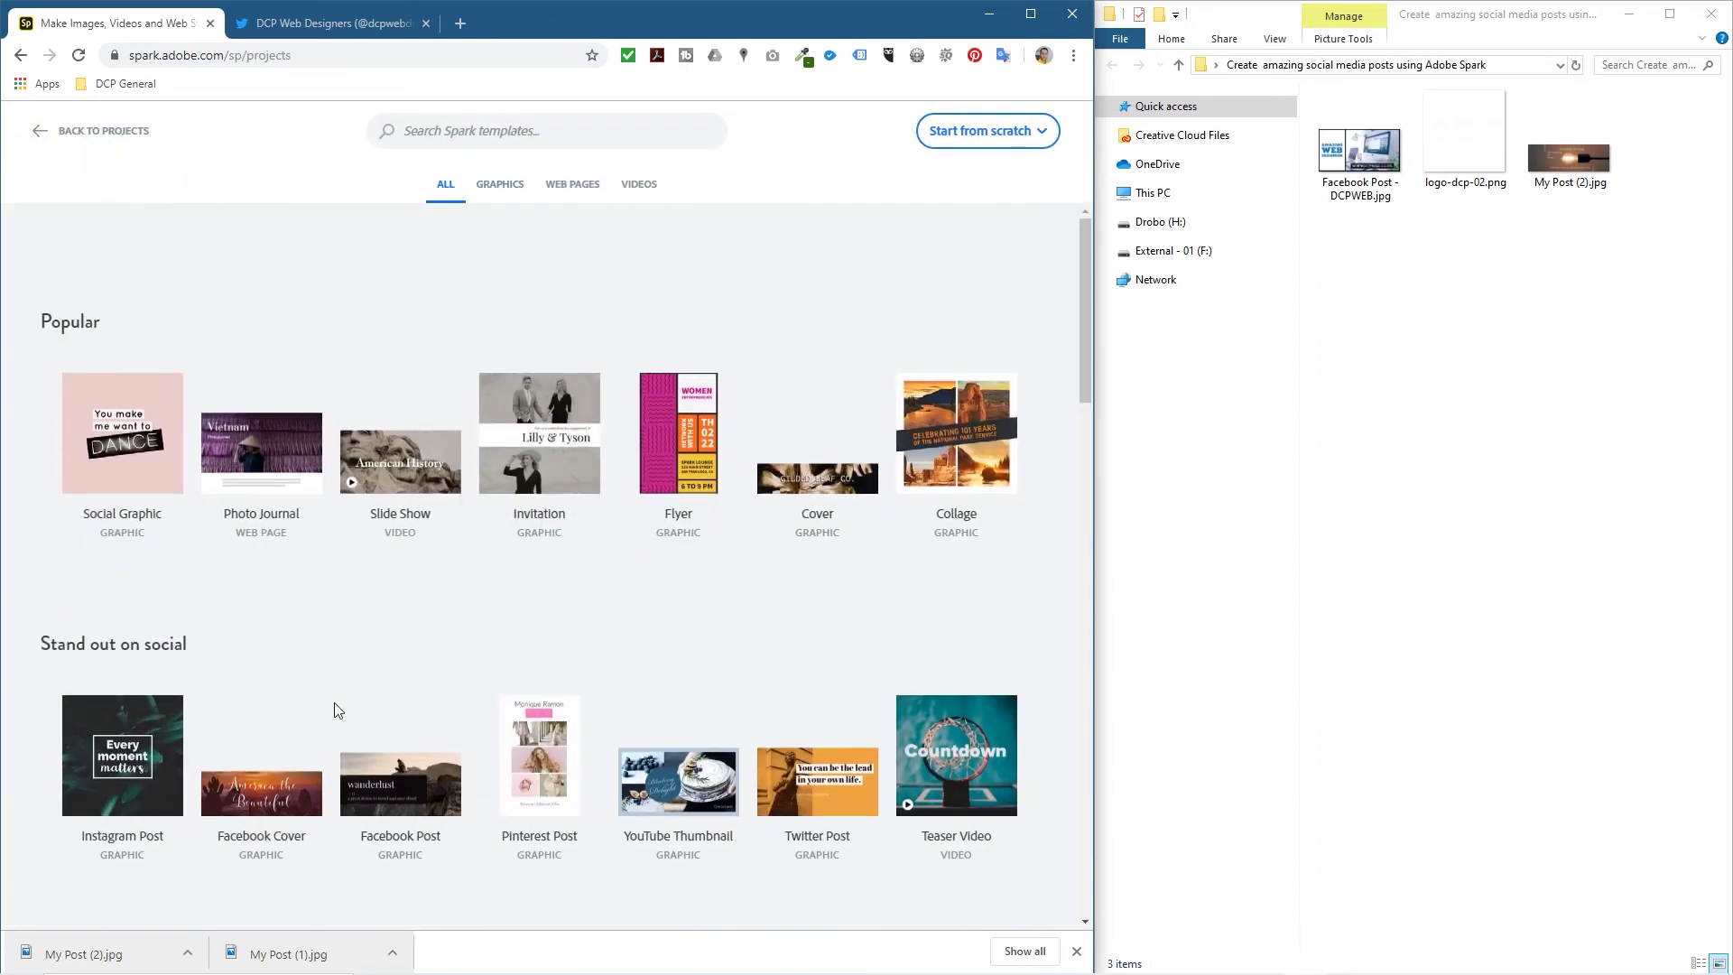
scroll(370, 642, "down", 3)
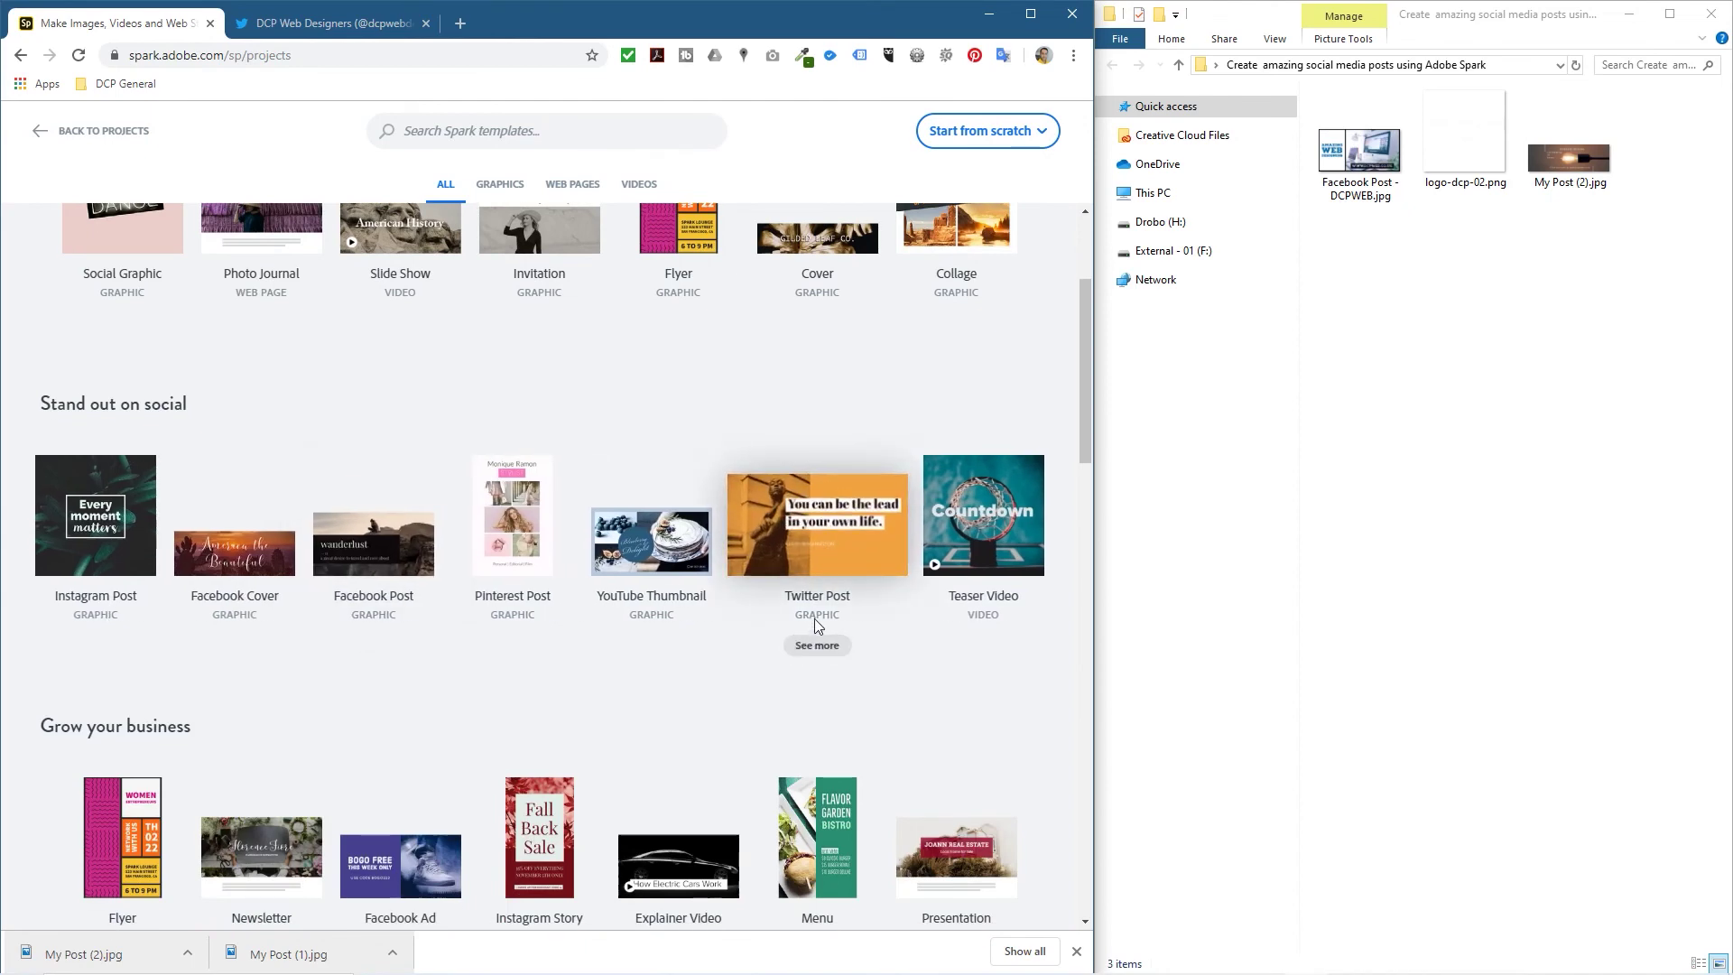
scroll(815, 615, "down", 4)
scroll(816, 618, "down", 5)
scroll(816, 619, "up", 4)
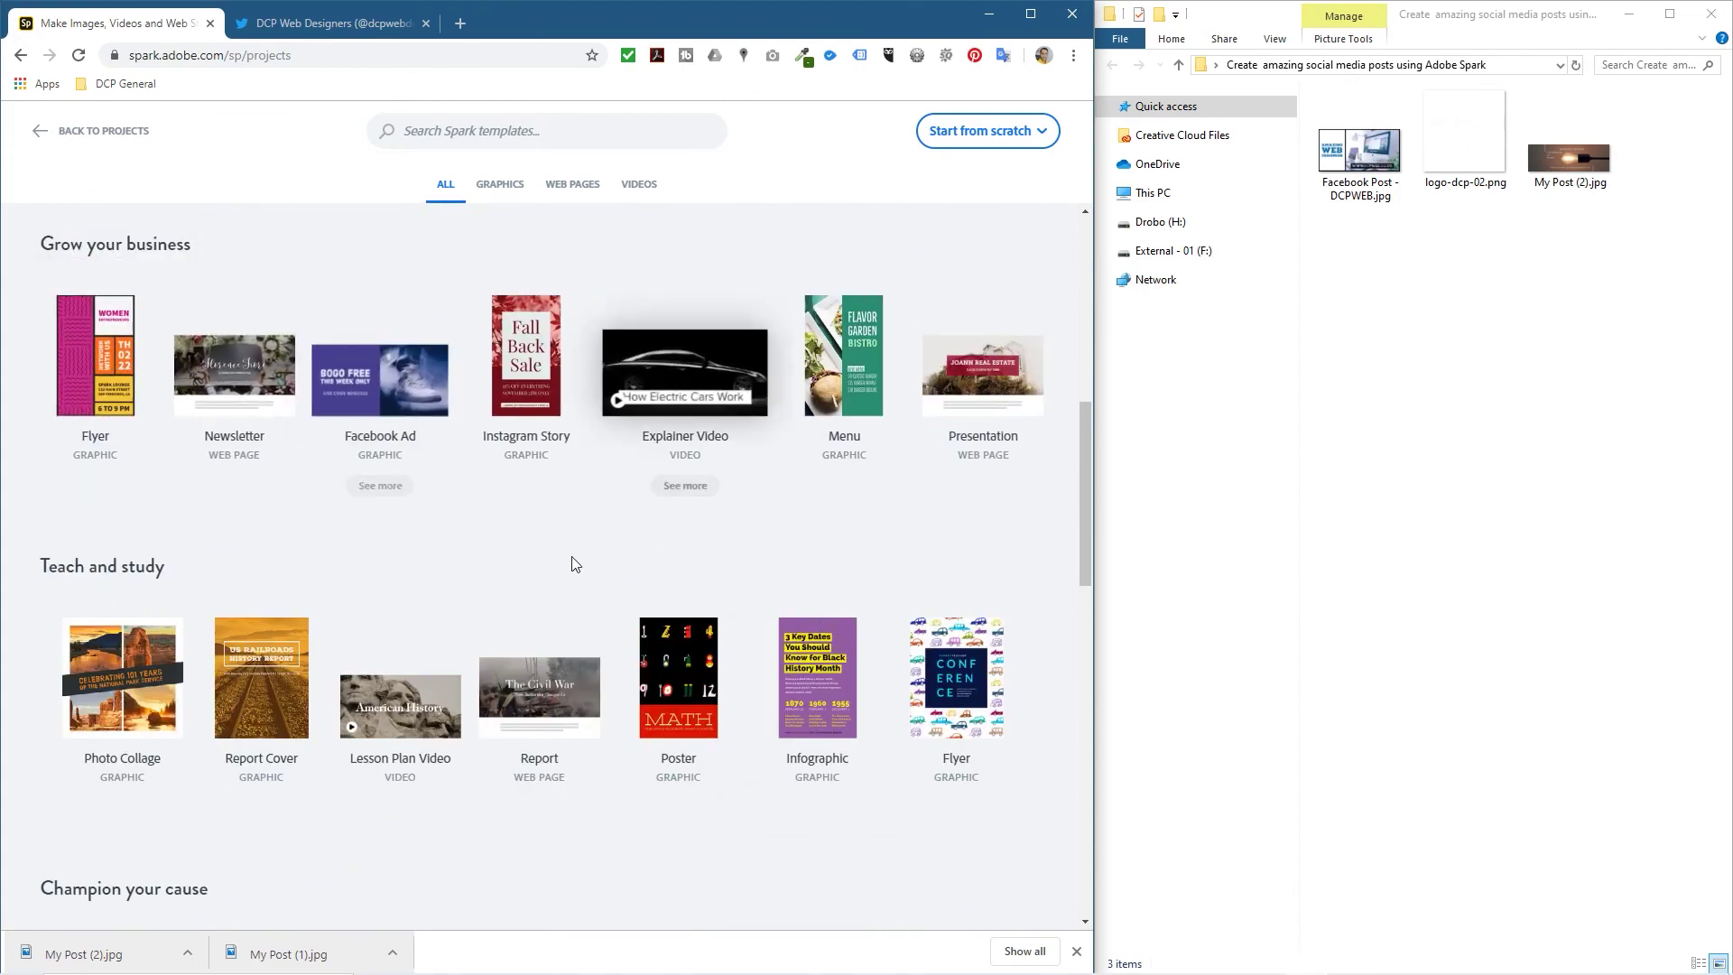
scroll(577, 551, "down", 3)
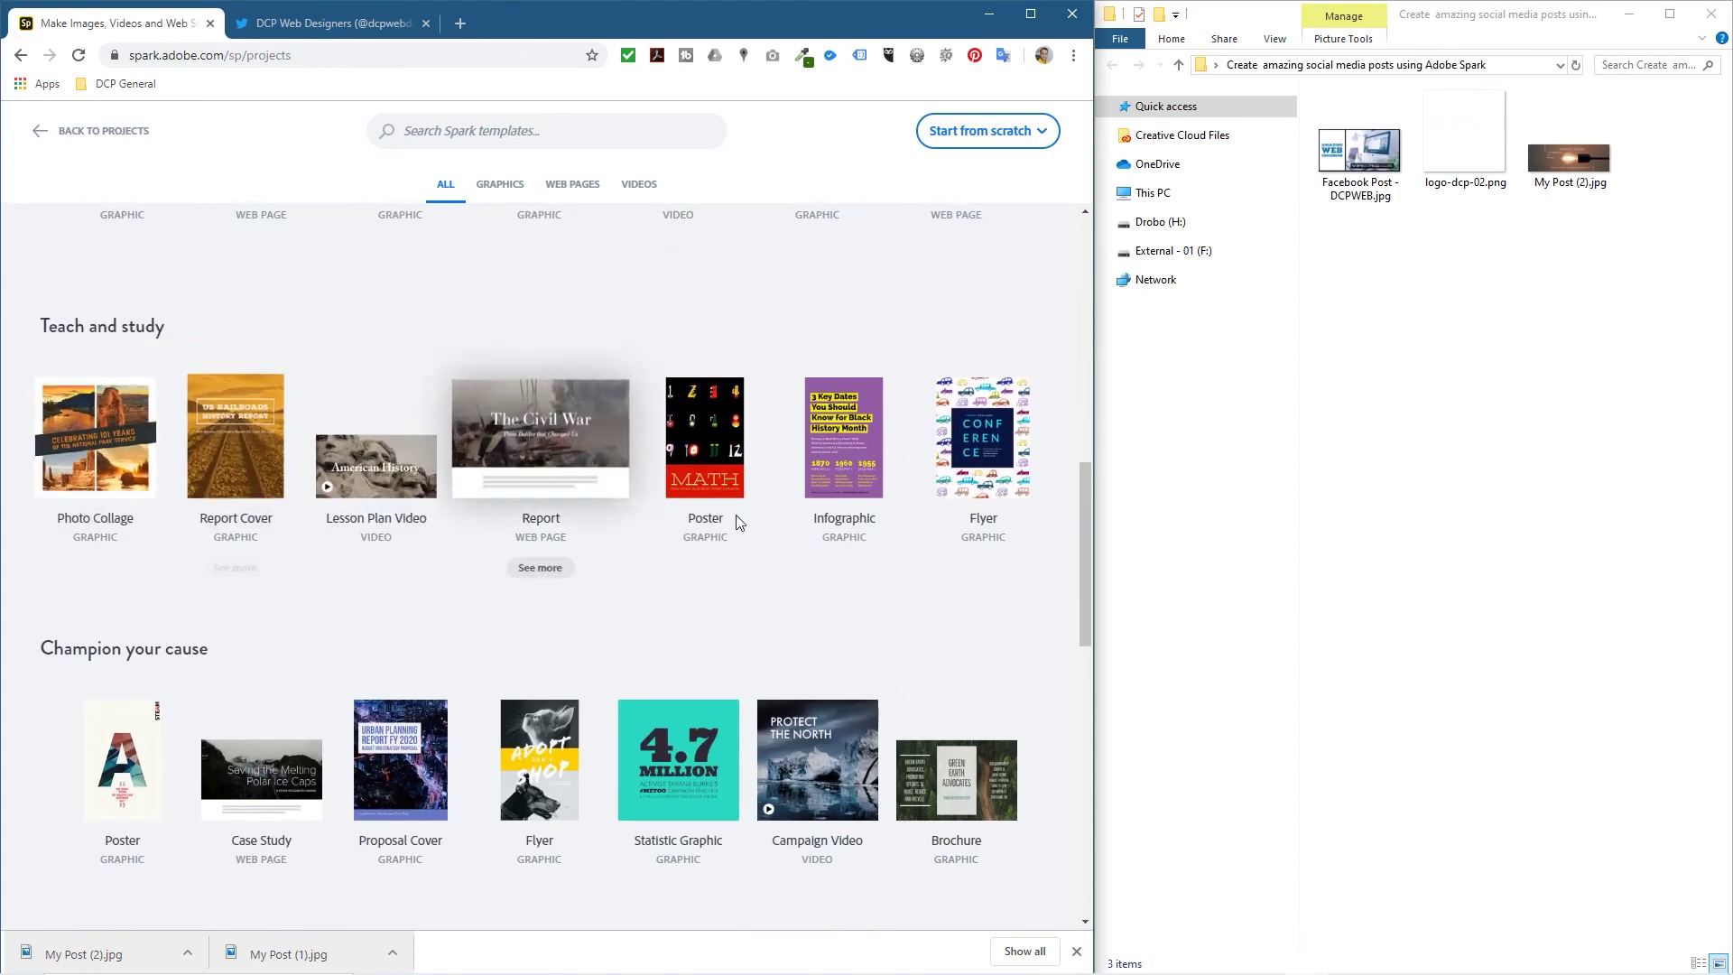
scroll(595, 501, "down", 5)
scroll(271, 343, "up", 1)
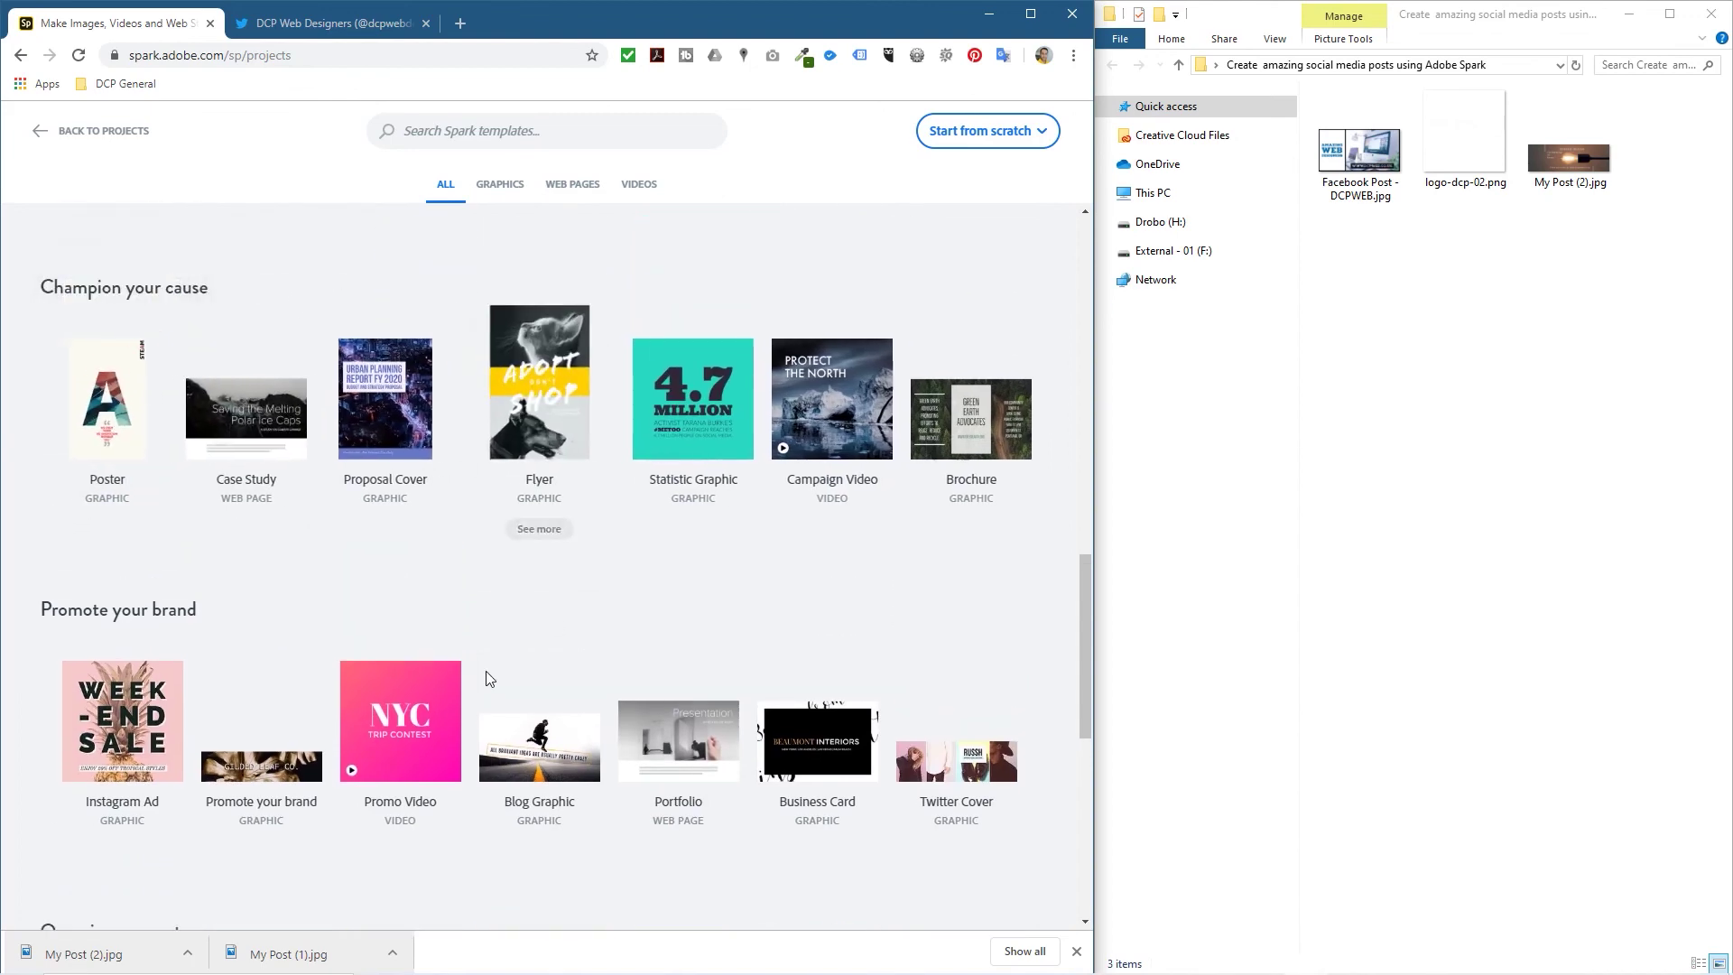
scroll(383, 704, "down", 8)
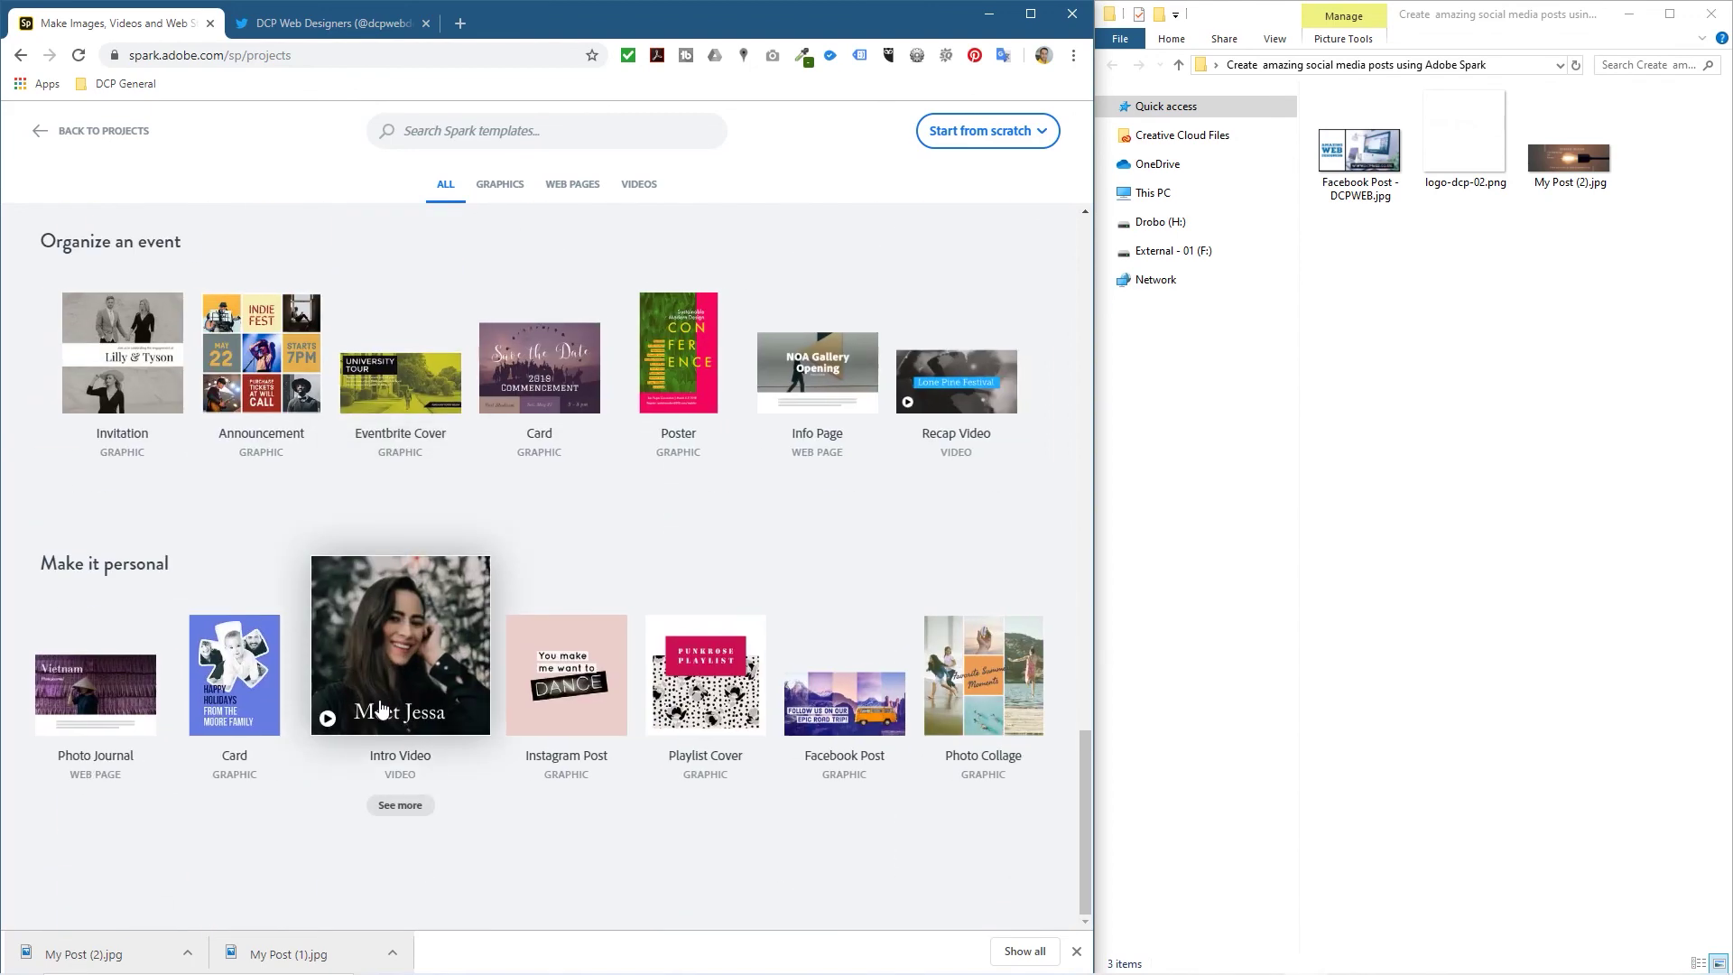
scroll(383, 704, "up", 20)
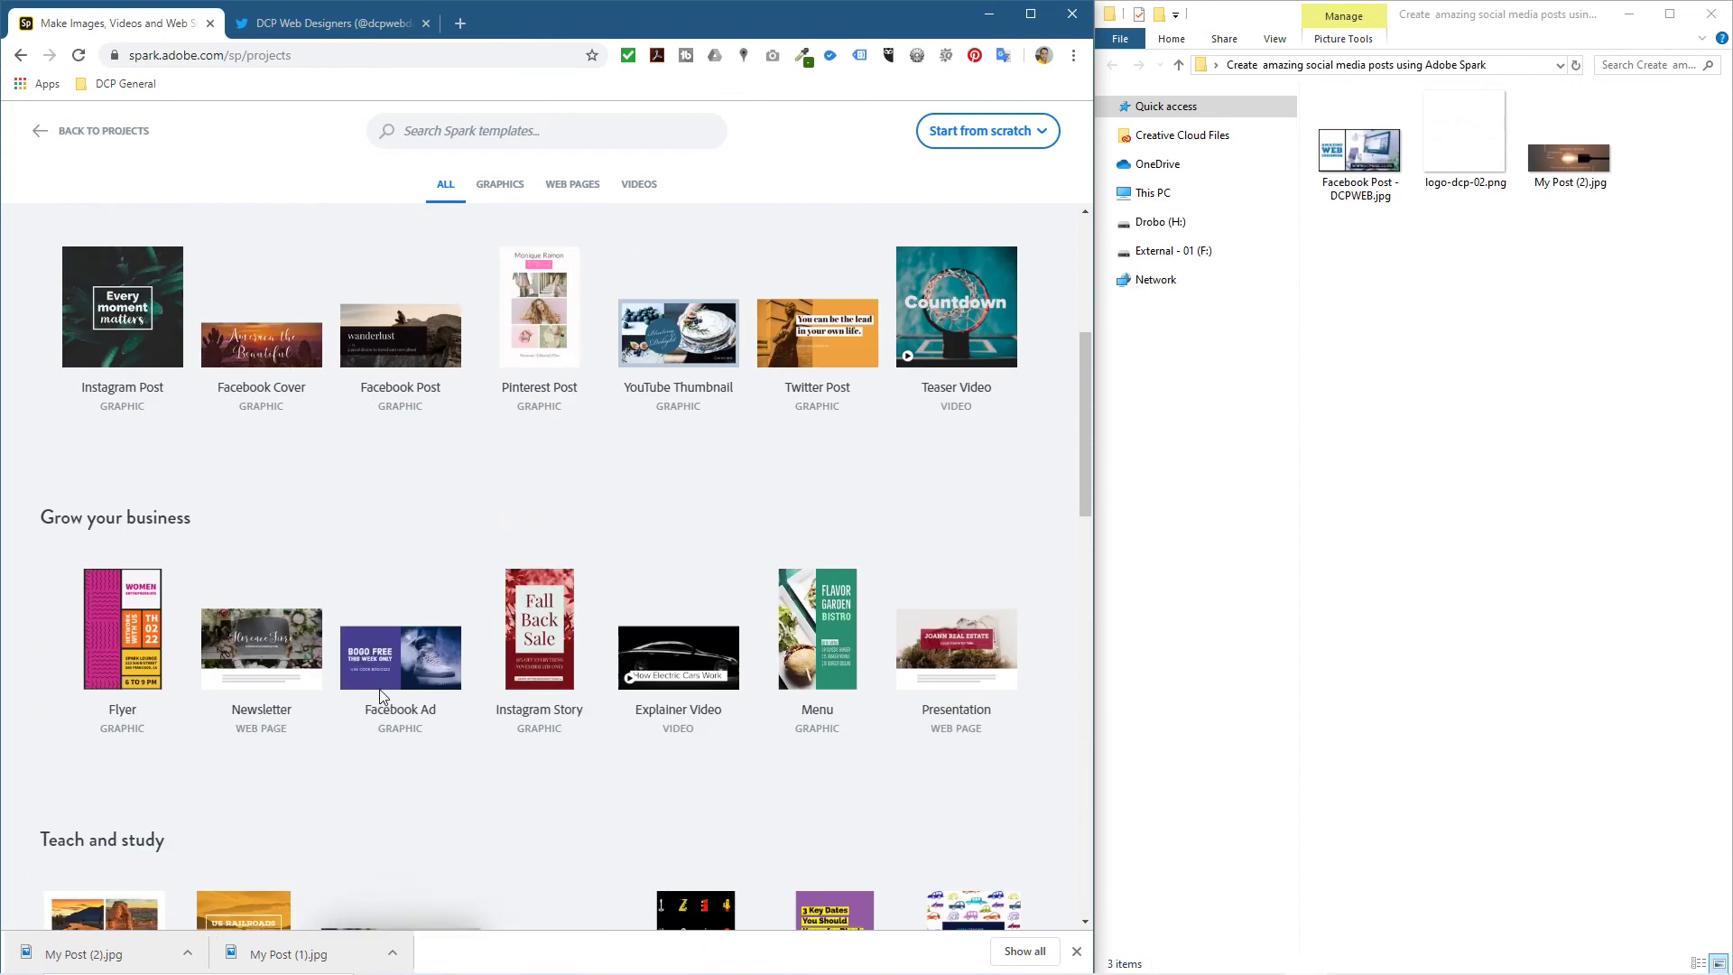
left_click(1077, 952)
scroll(867, 488, "up", 5)
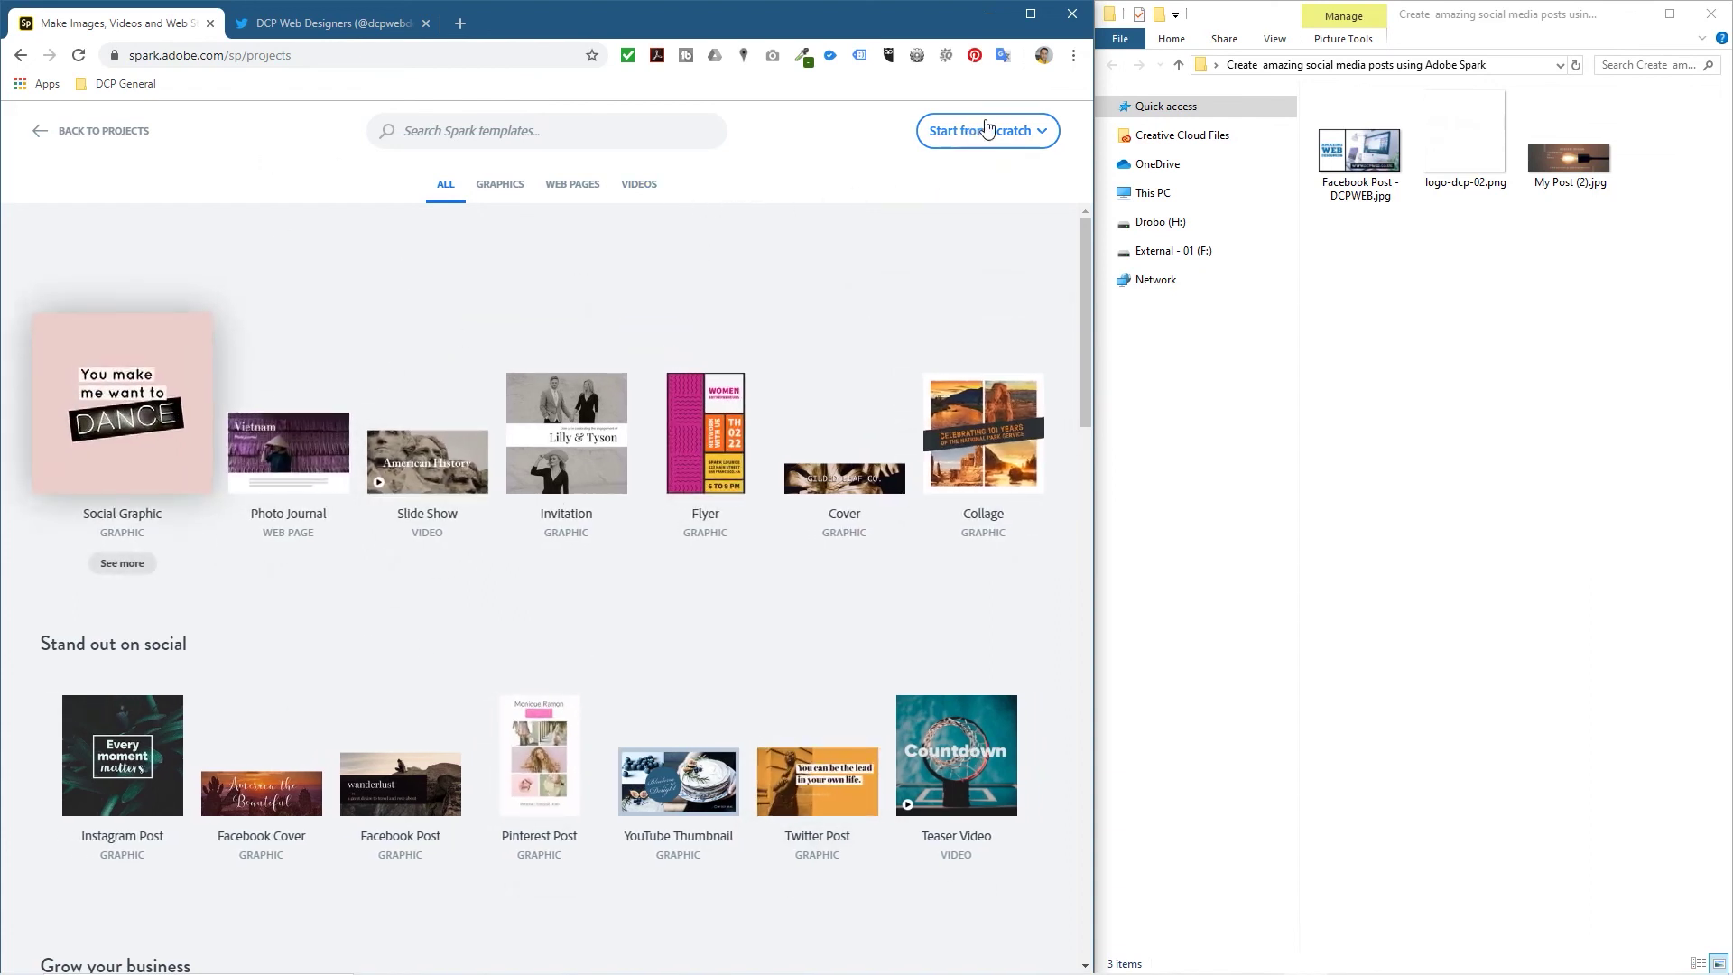
- Compare the template selections for graphics, web pages and videos, and return to the view of all templates
left_click(507, 188)
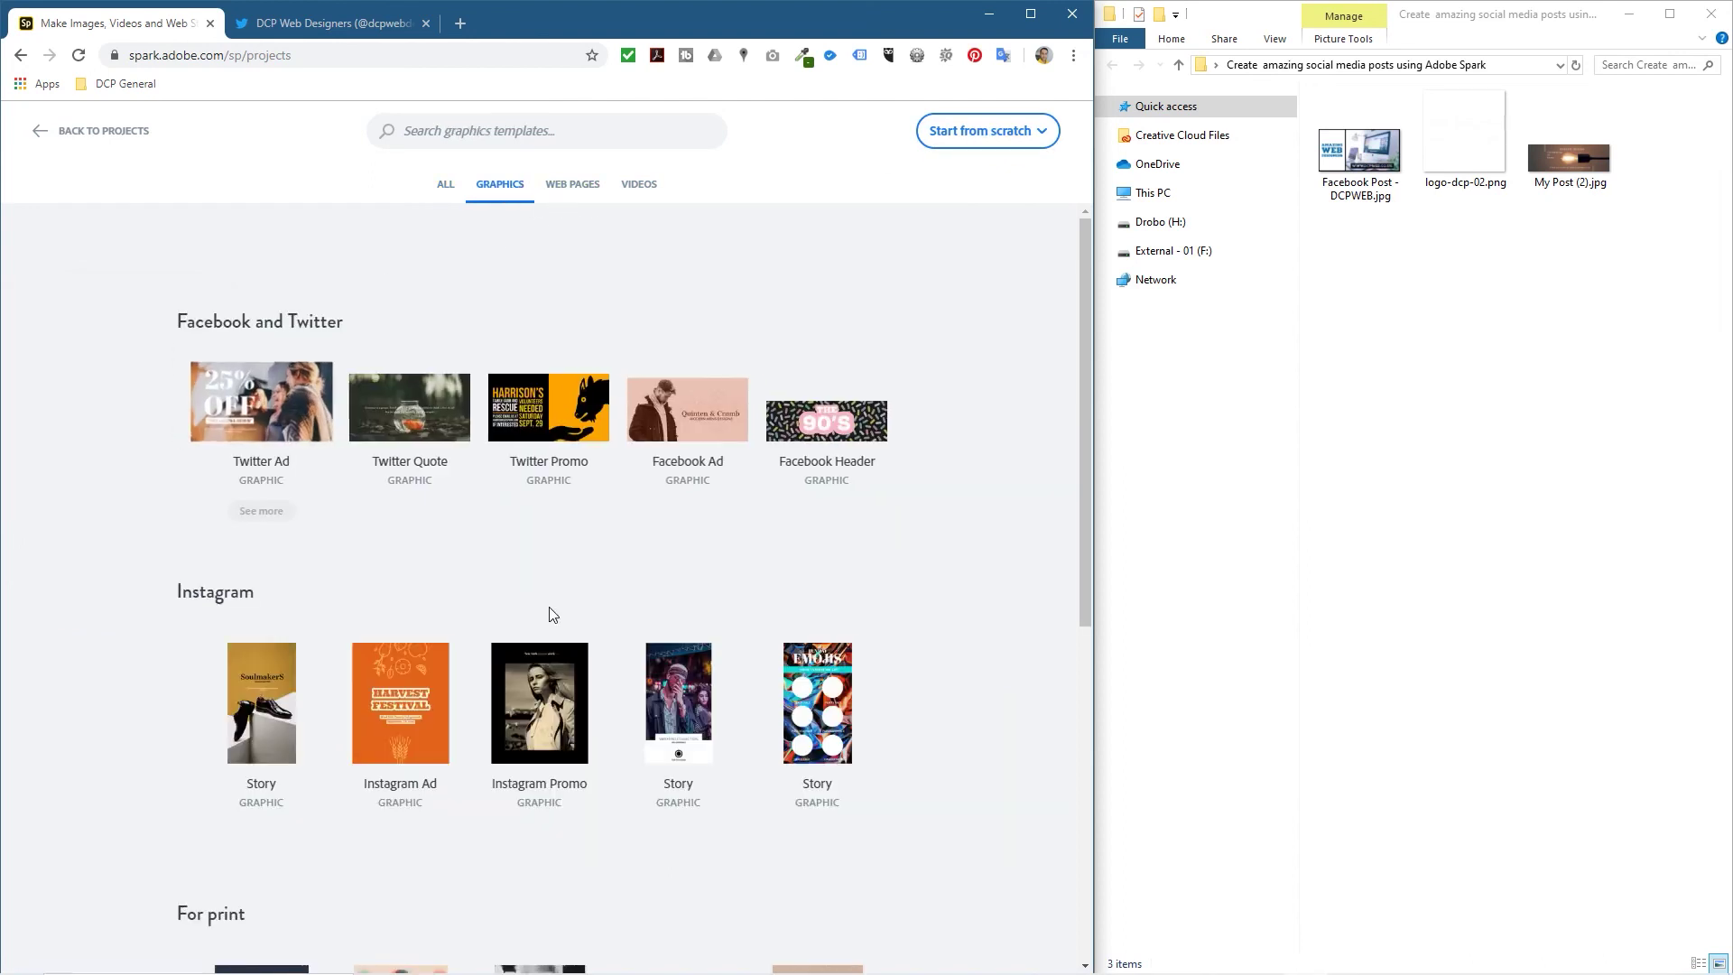
left_click(599, 187)
left_click(642, 186)
left_click(574, 189)
left_click(510, 189)
left_click(643, 188)
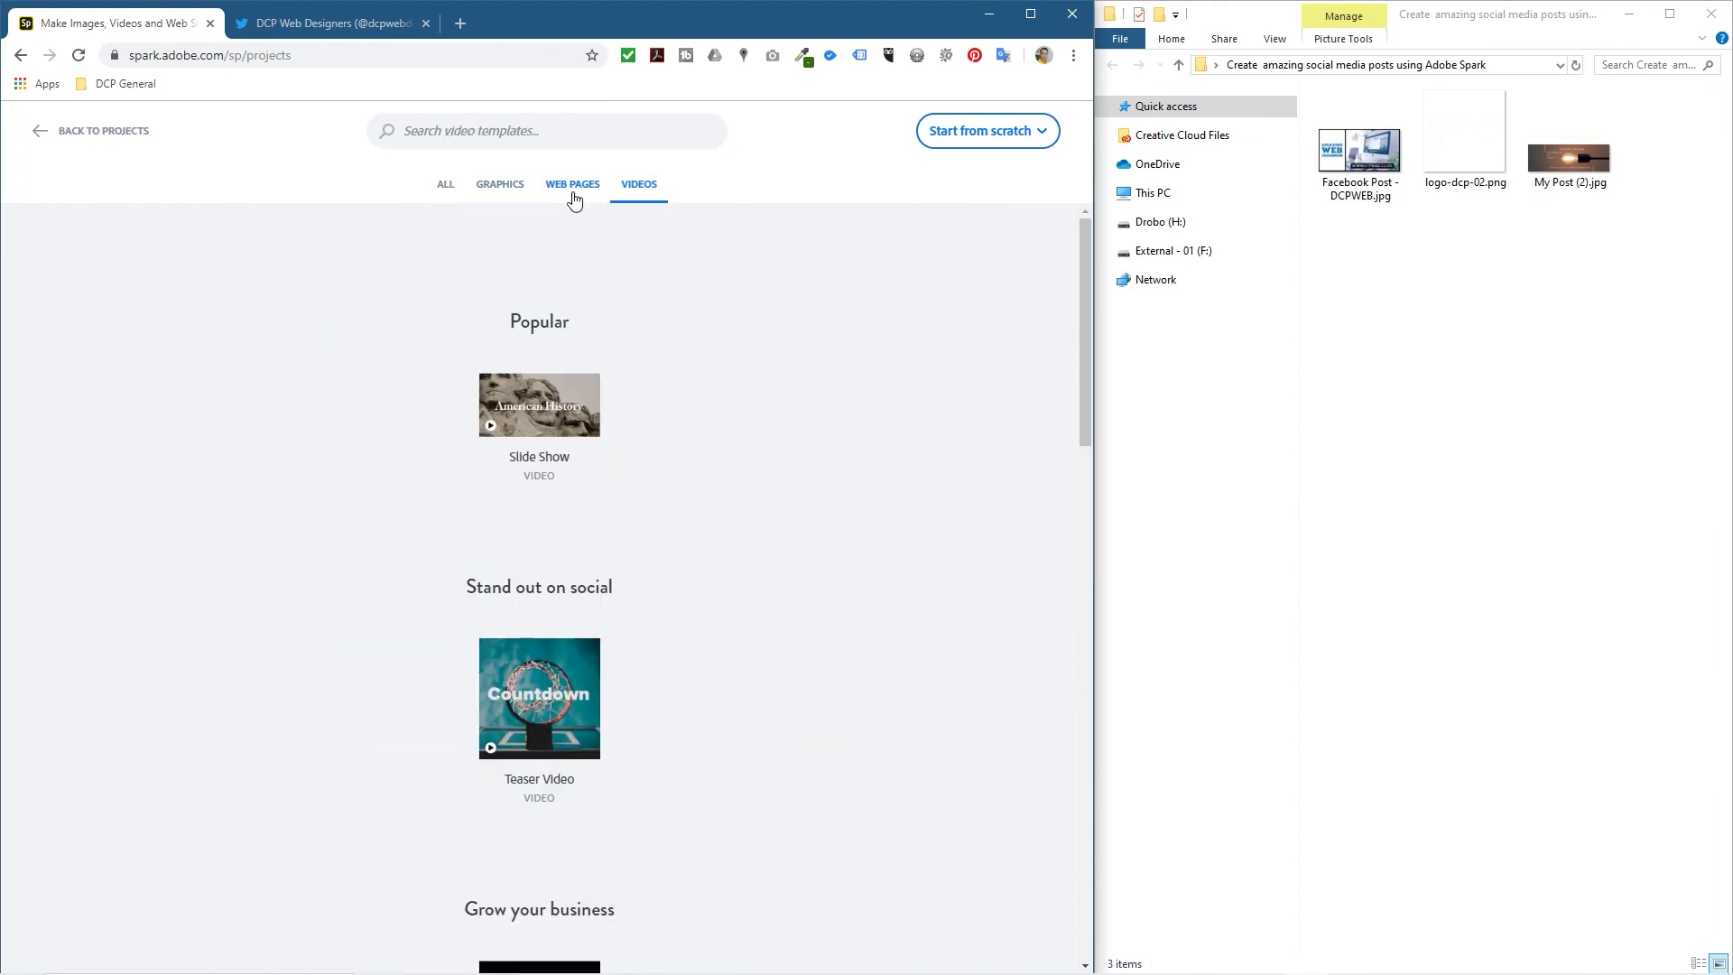
left_click(567, 188)
left_click(505, 188)
left_click(444, 184)
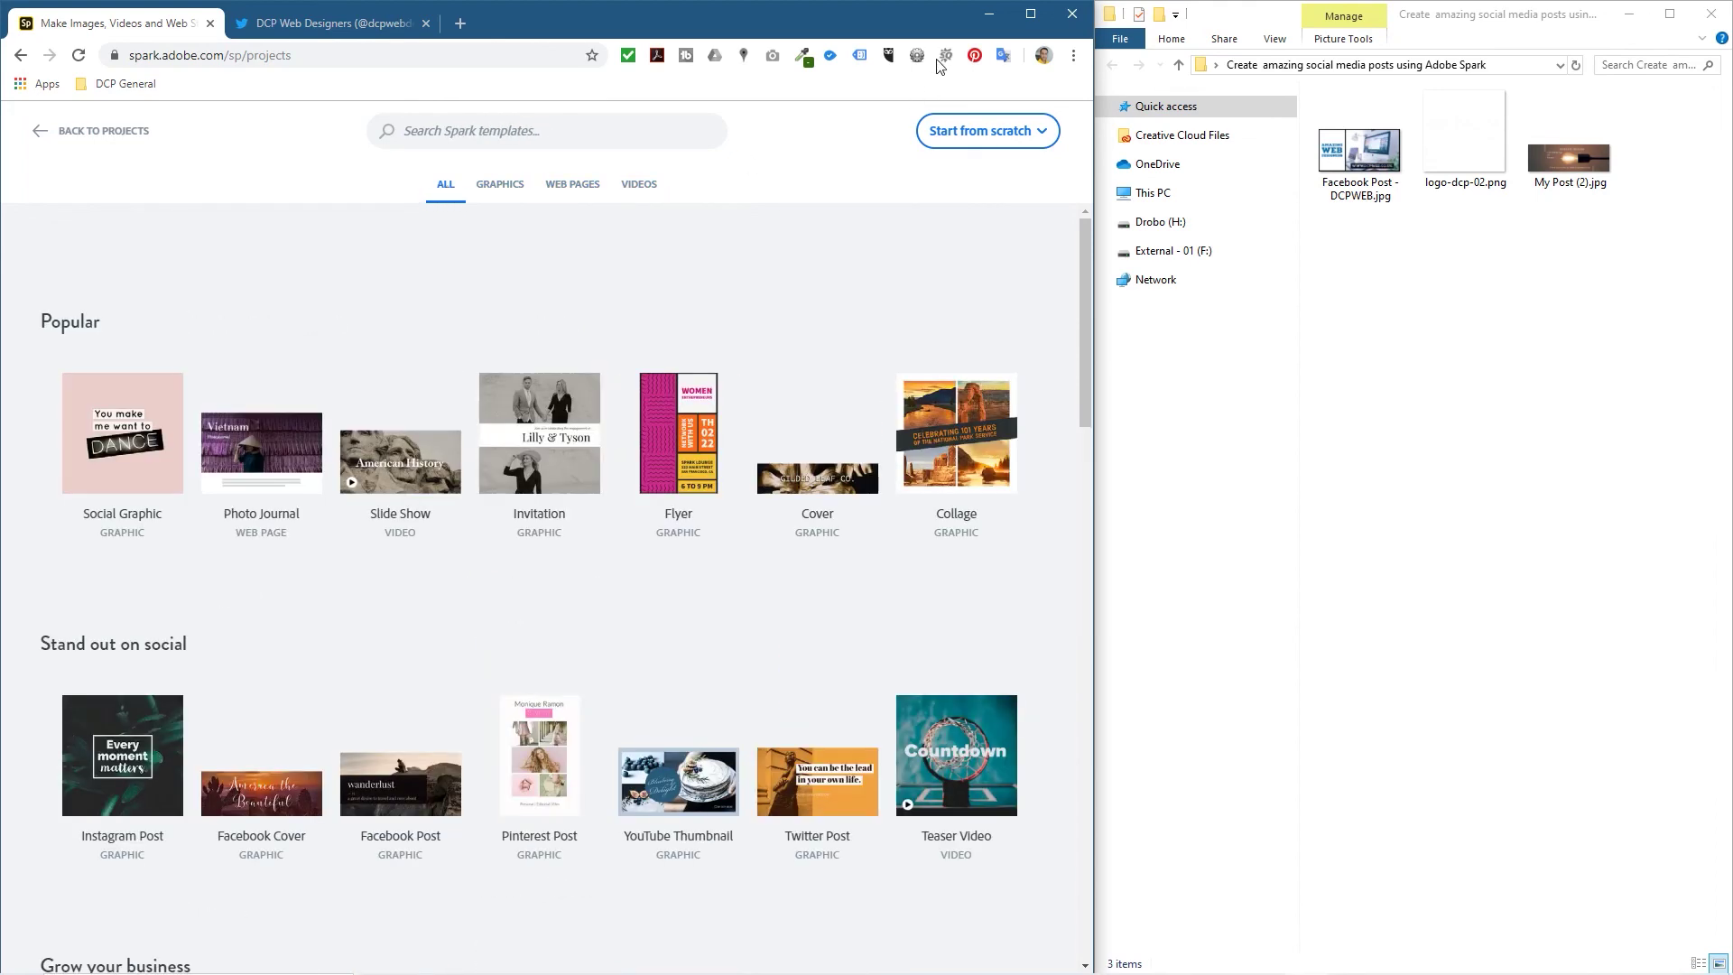
- Minimize the browser and File Explorer windows to show the desktop
left_click(989, 14)
left_click(1629, 13)
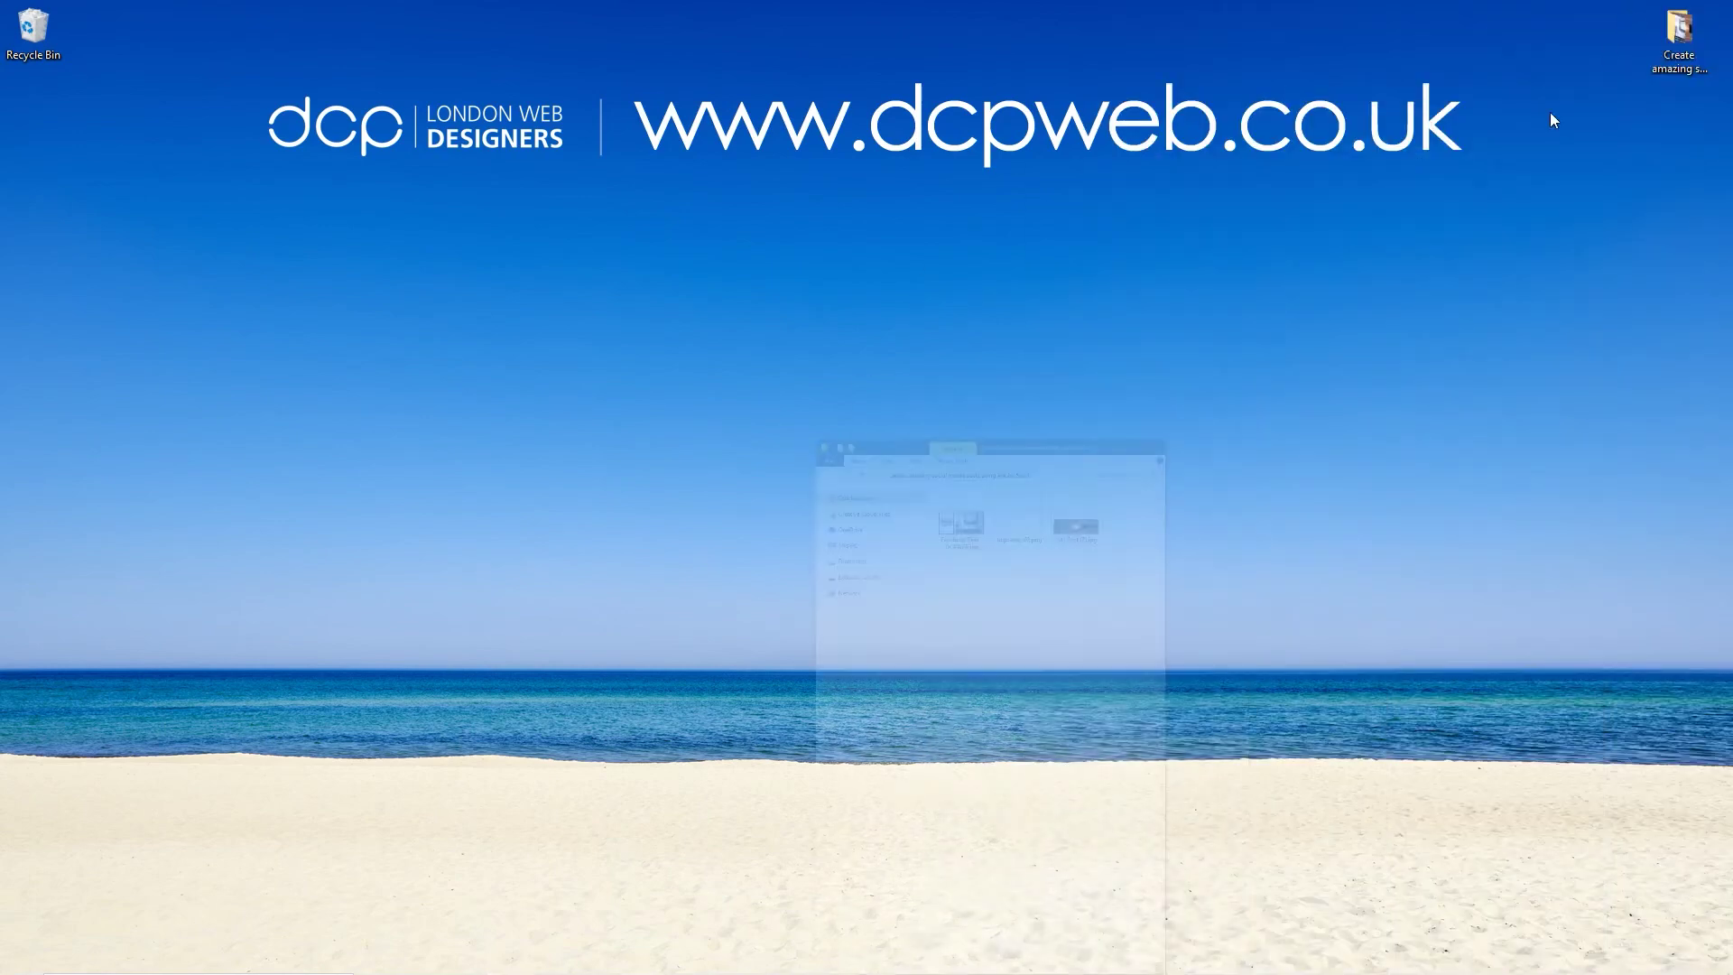